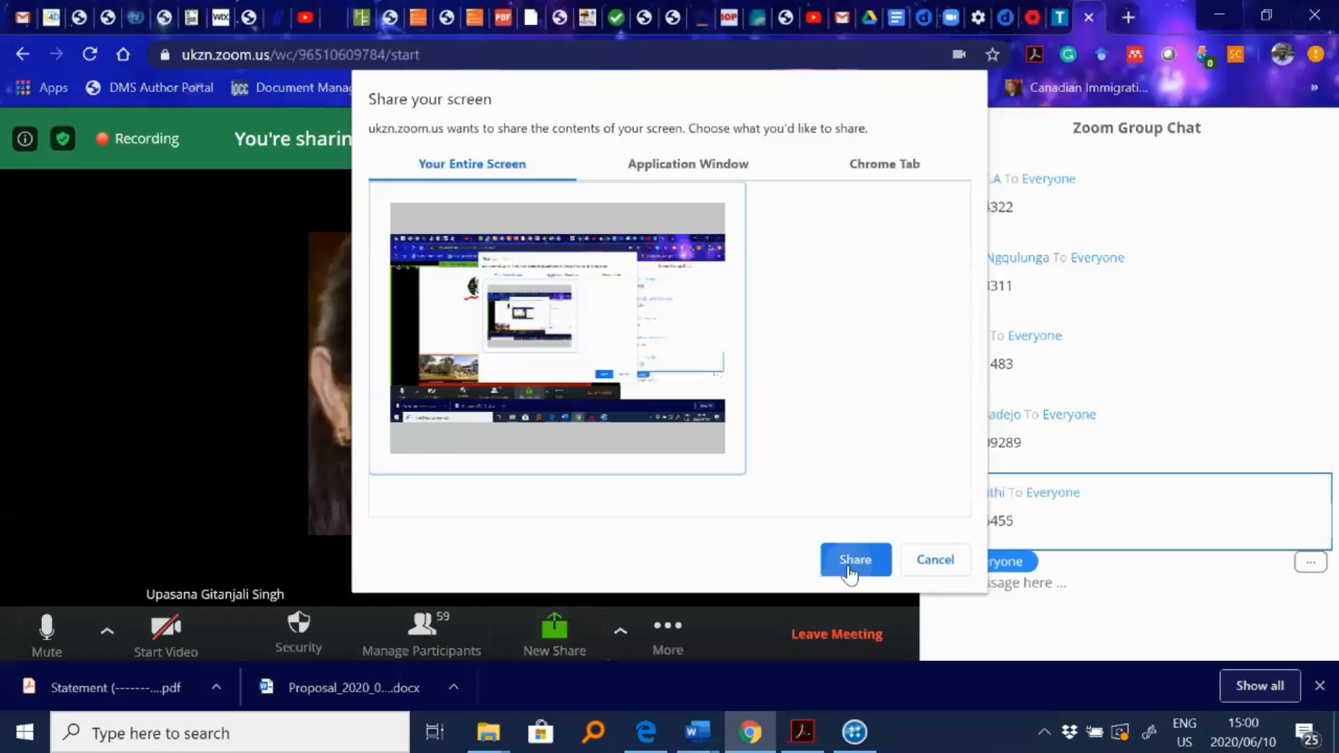
# - Share the entire screen in the meeting
pyautogui.click(849, 568)
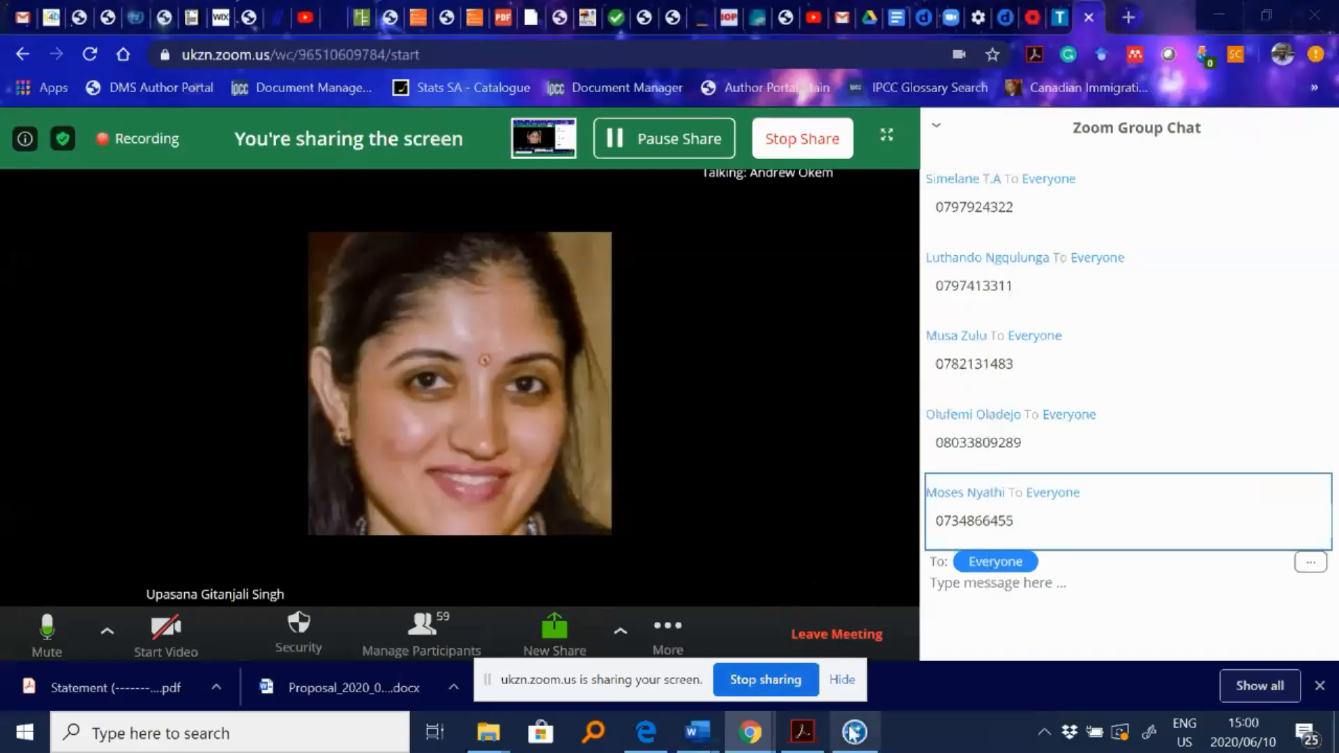
# - Return to the NVivo project and close the open Crime node and Jacob Zuma speech tabs
pyautogui.click(855, 745)
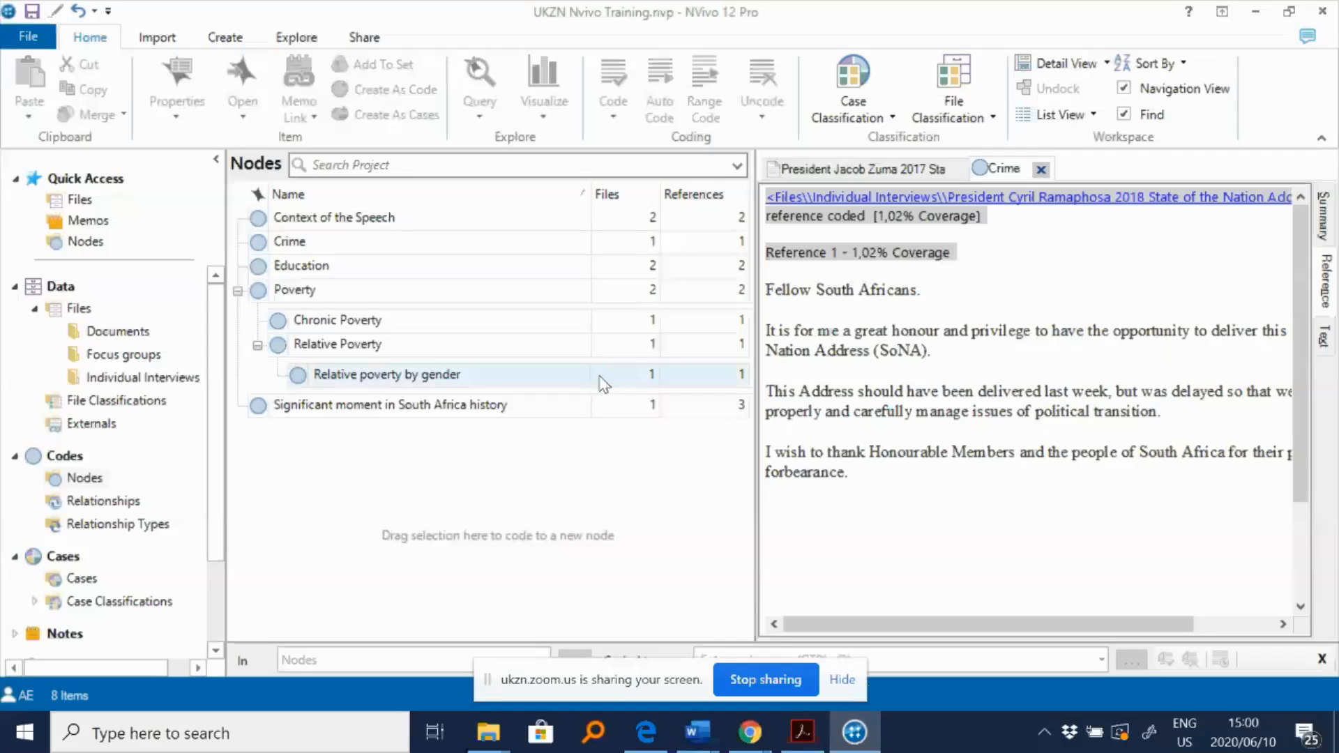
pyautogui.click(1040, 170)
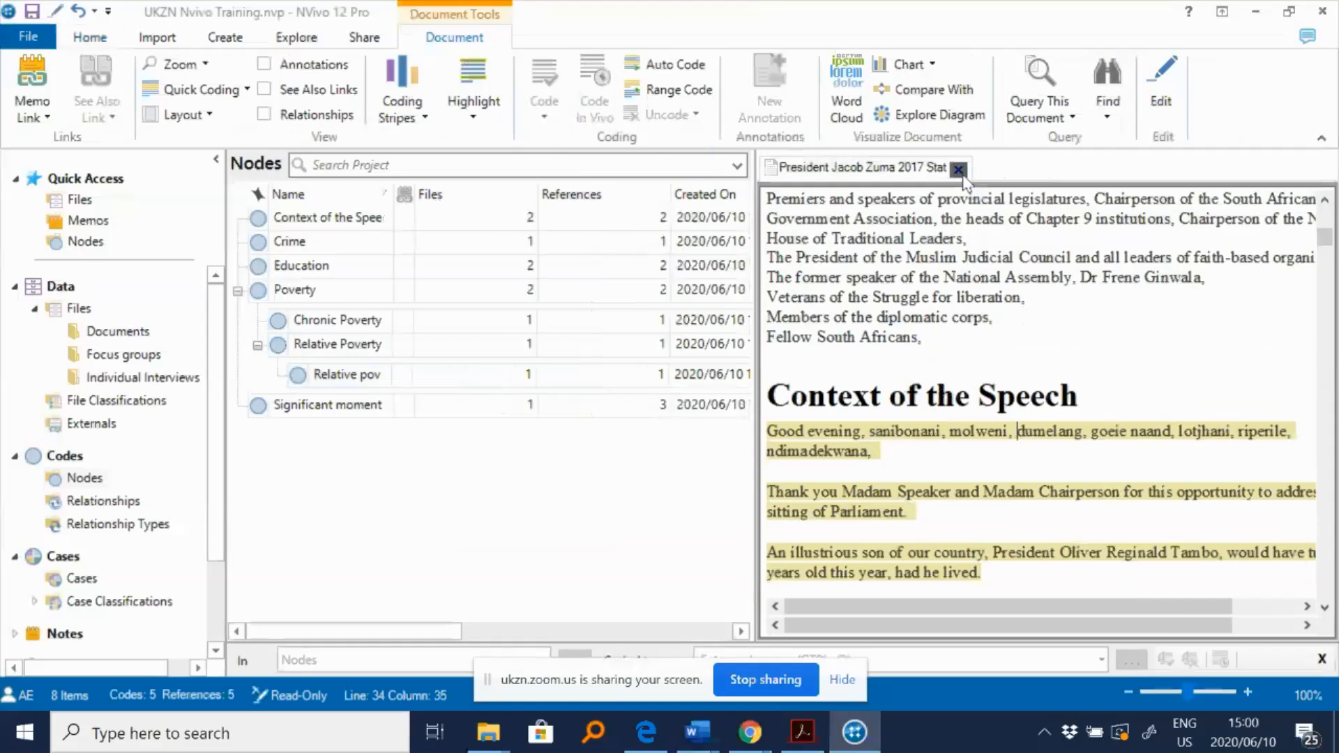
pyautogui.click(959, 170)
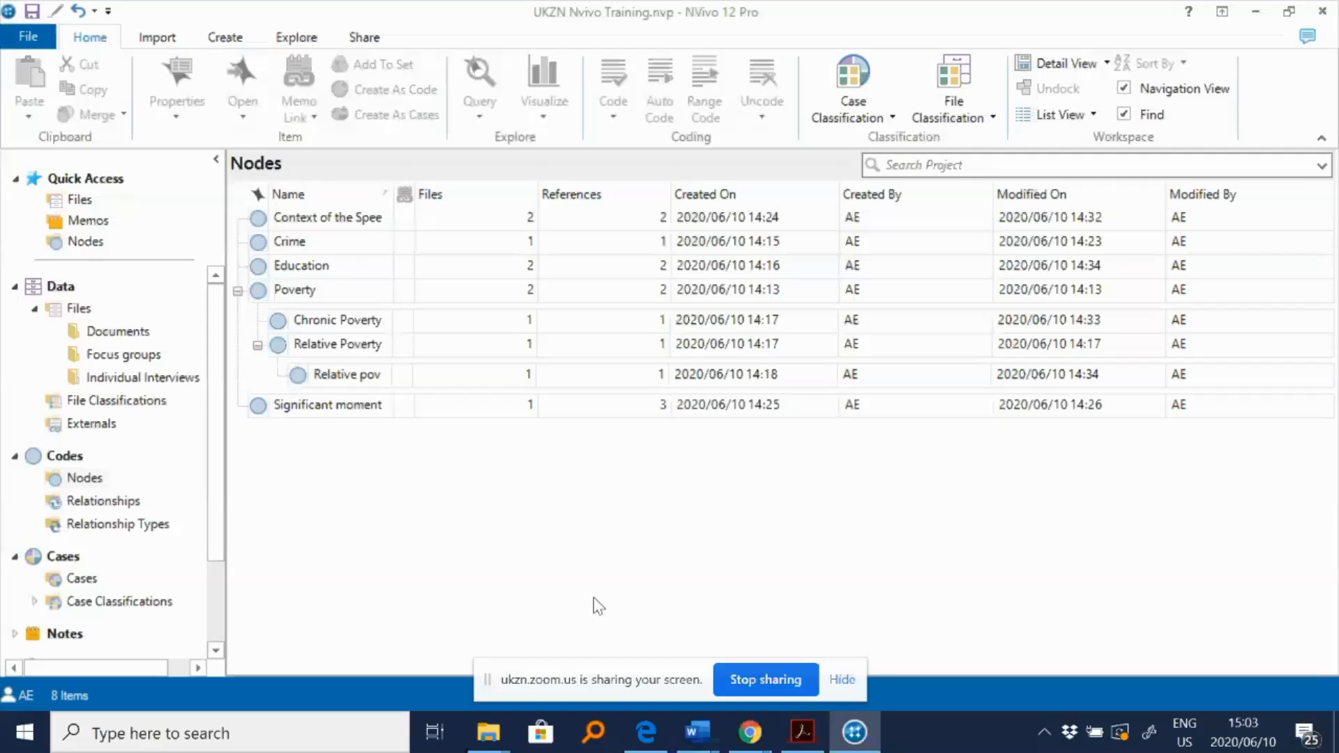
# - Open the President Cyril Ramaphosa 2018 State of the Nation Address document from the Training folder
pyautogui.click(489, 732)
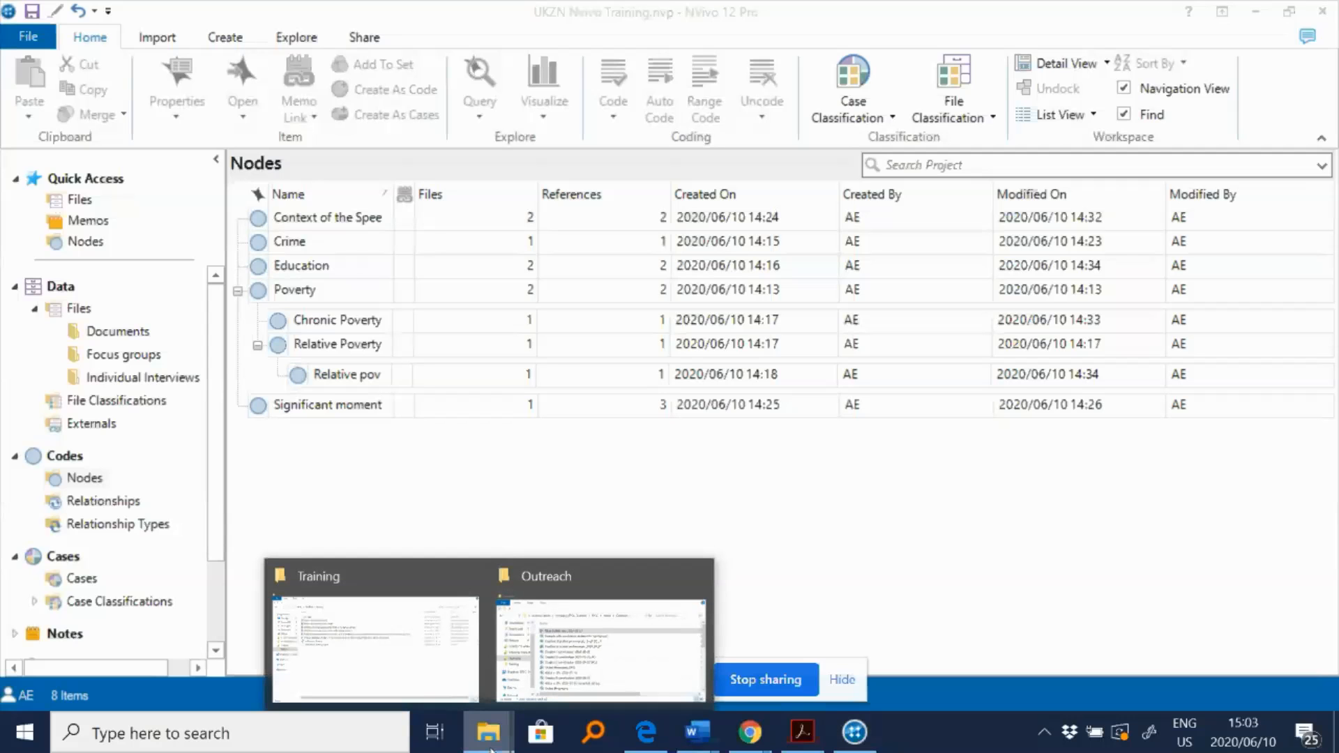
pyautogui.click(443, 614)
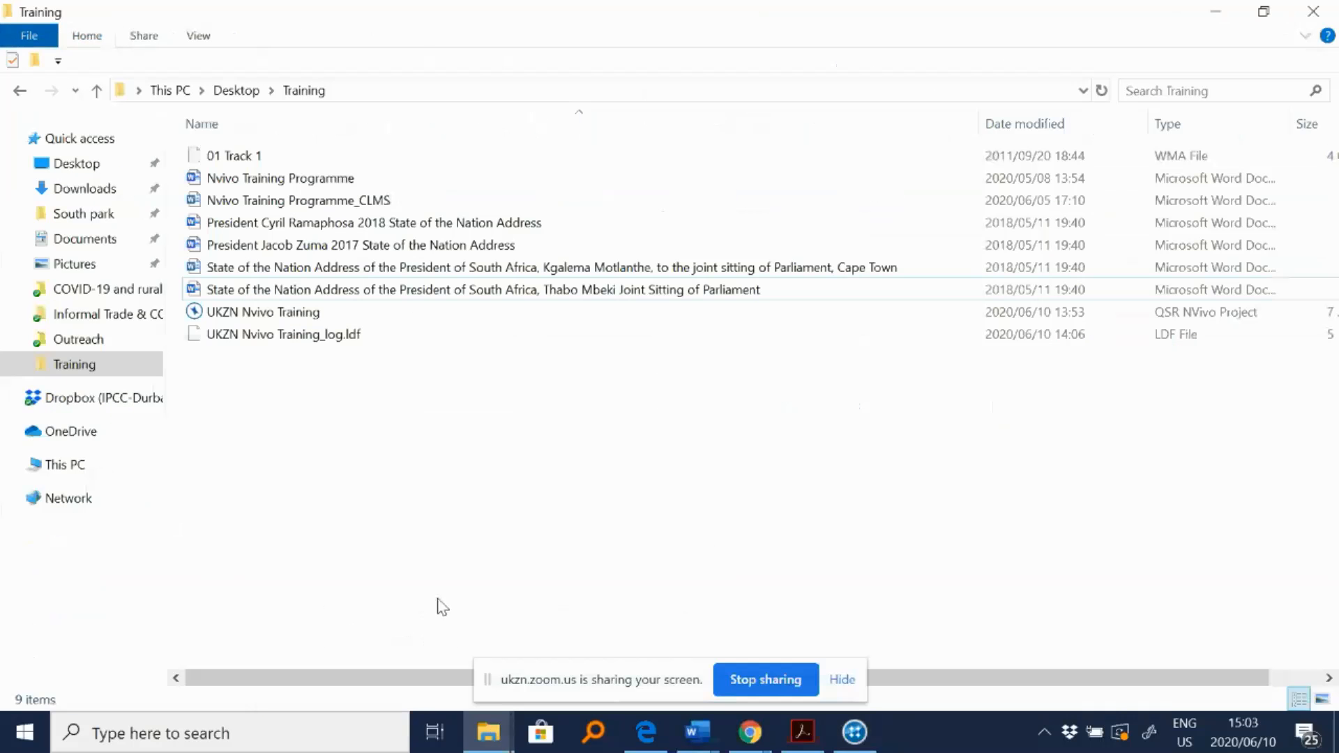
pyautogui.doubleClick(465, 223)
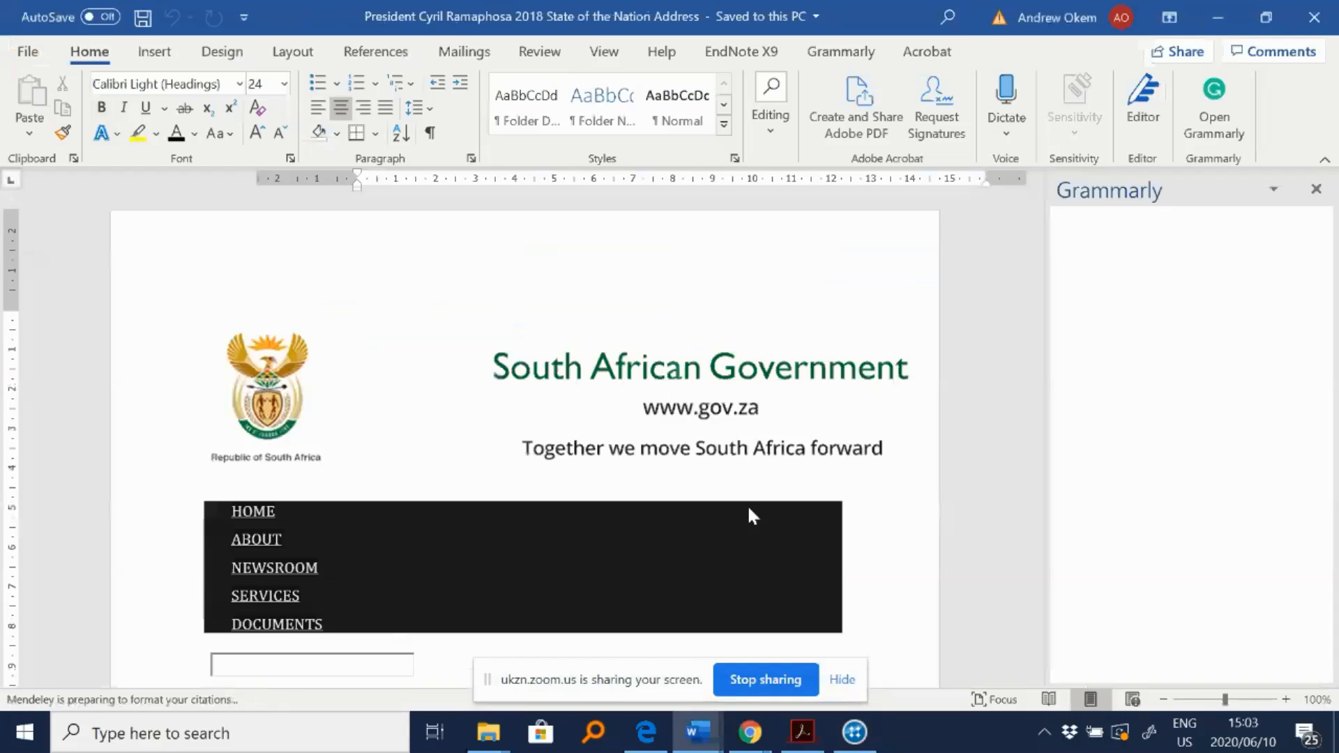
# - Examine the document's heading-styled sections by scrolling through it and showing the navigation pane
pyautogui.scroll(-6, 706, 532)
pyautogui.scroll(-4, 650, 566)
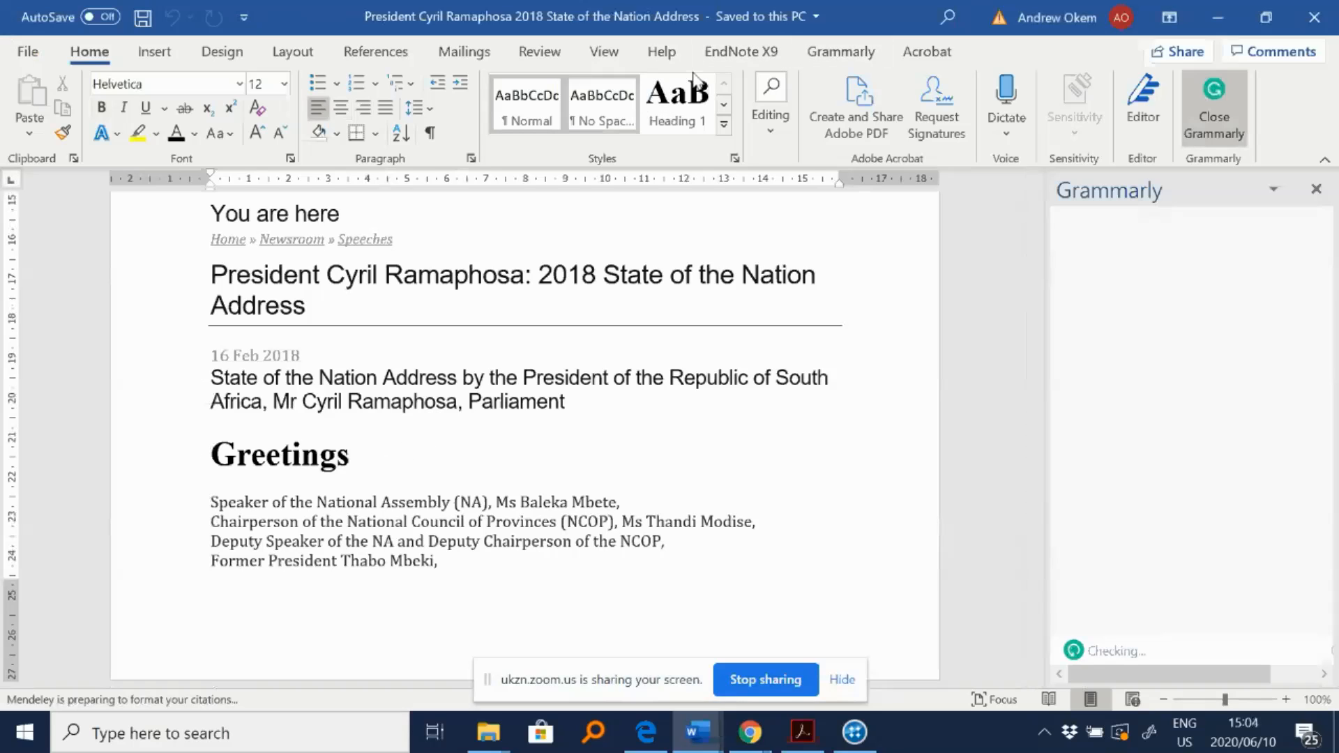
pyautogui.scroll(4, 615, 562)
pyautogui.scroll(-5, 425, 520)
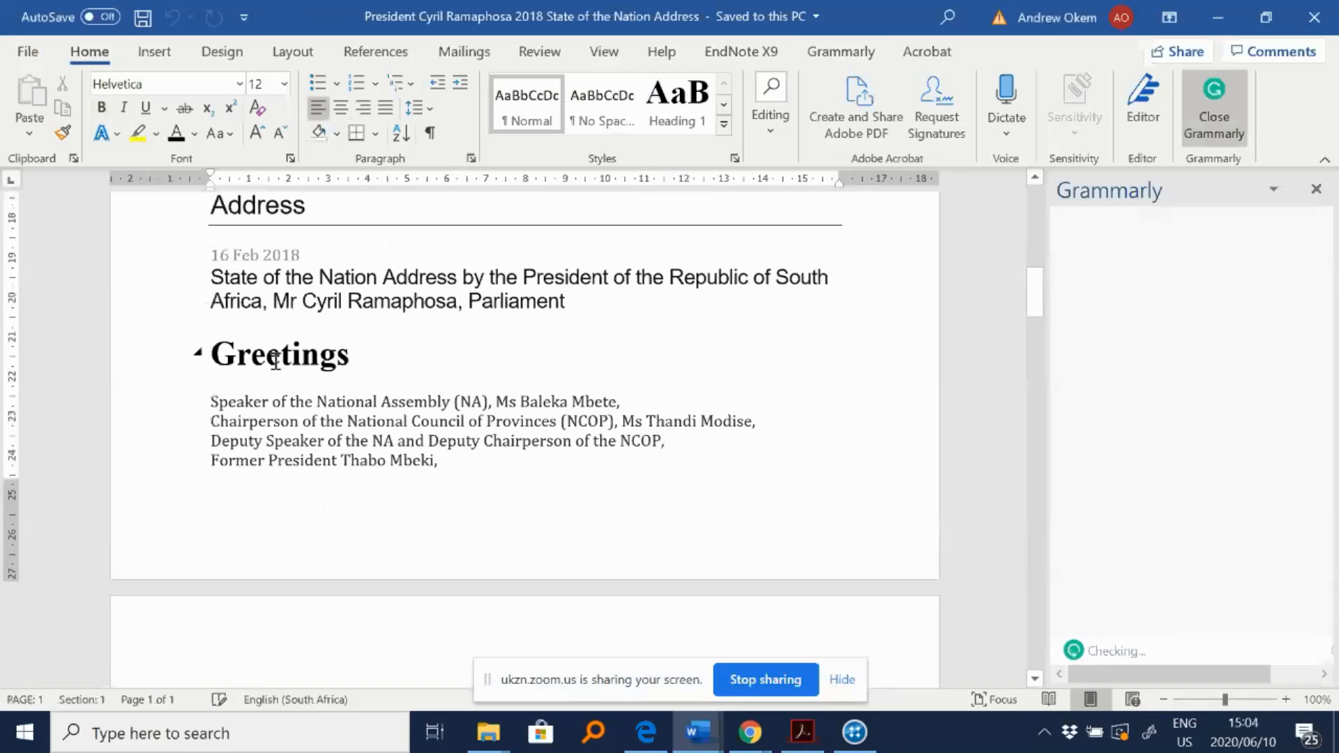
pyautogui.click(276, 362)
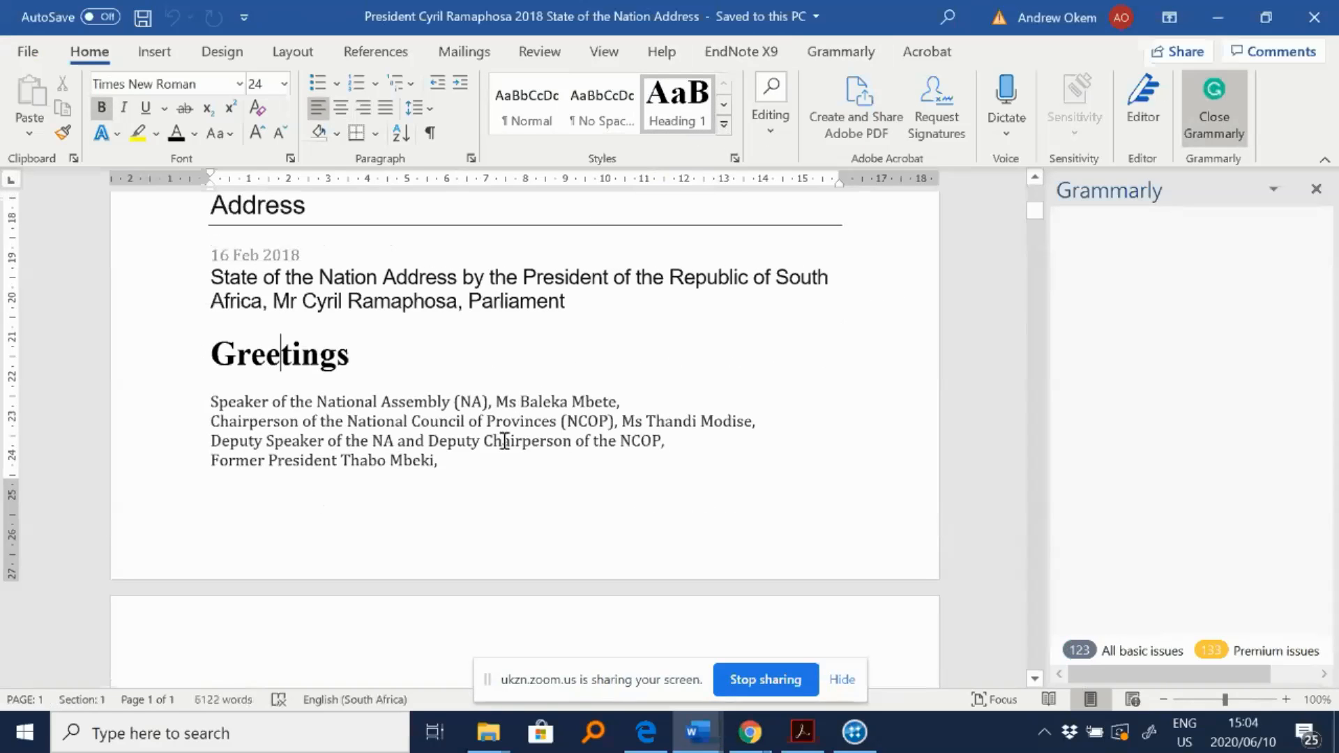
pyautogui.scroll(-12, 505, 450)
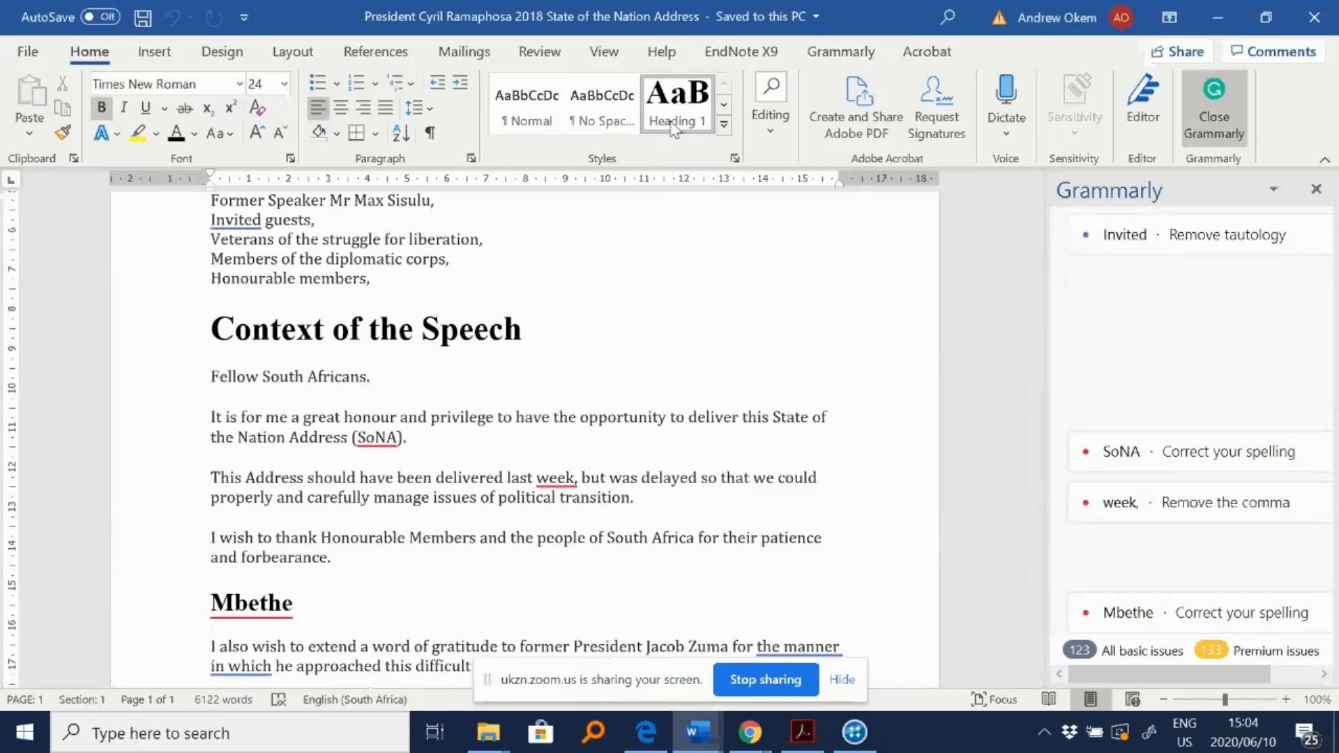
pyautogui.click(604, 52)
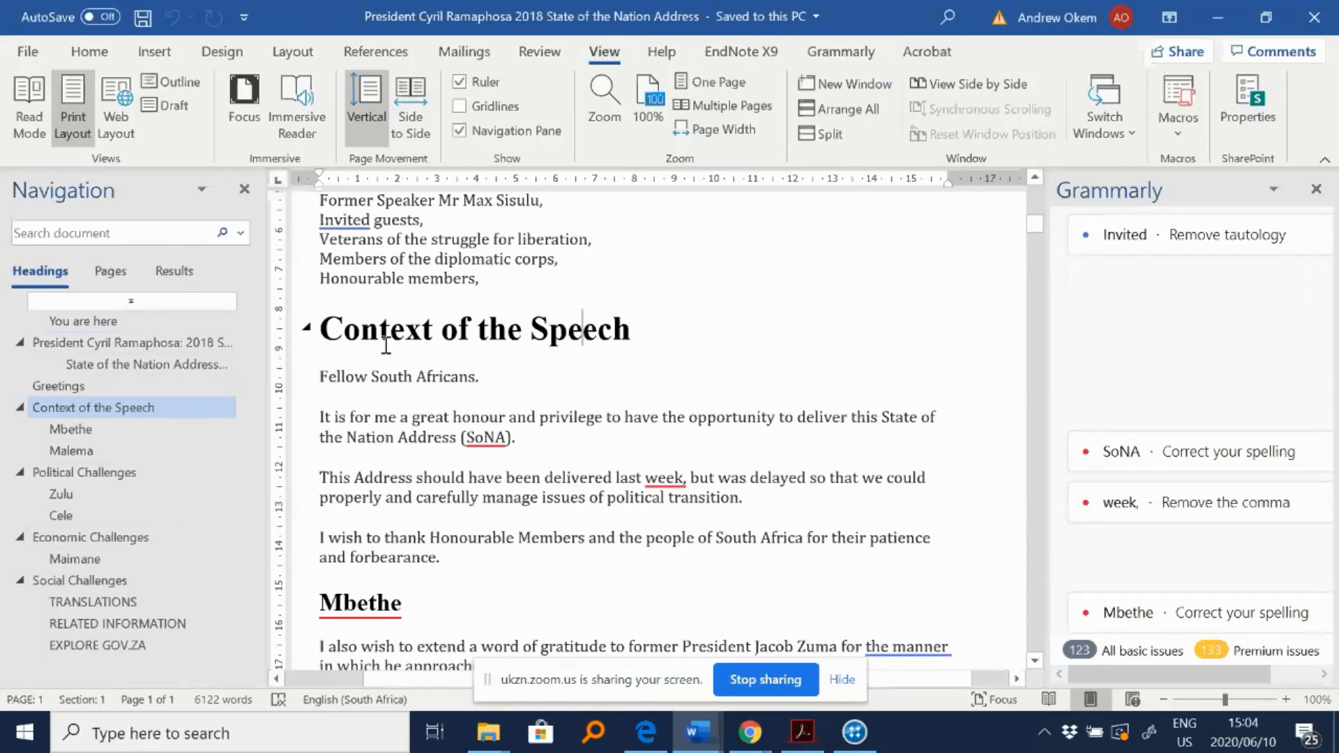
pyautogui.scroll(1, 482, 372)
pyautogui.scroll(5, 482, 372)
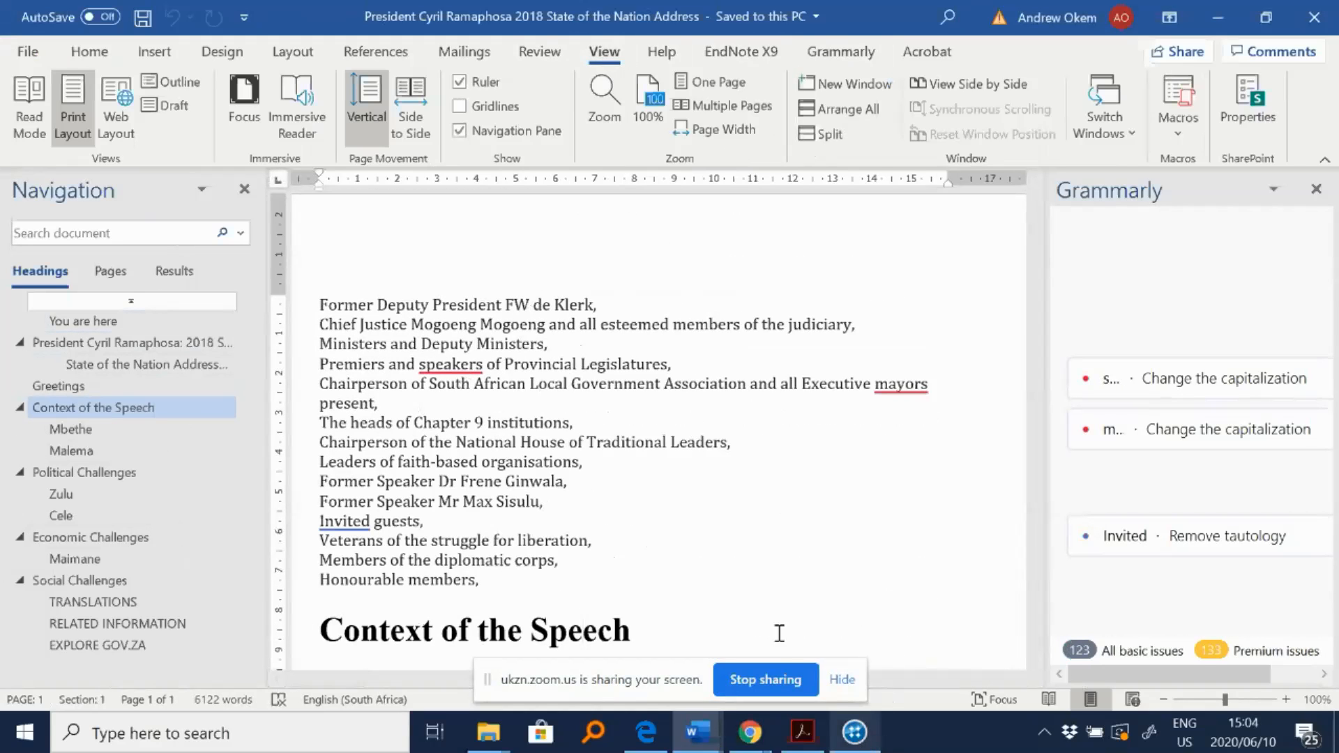
pyautogui.scroll(-3, 454, 349)
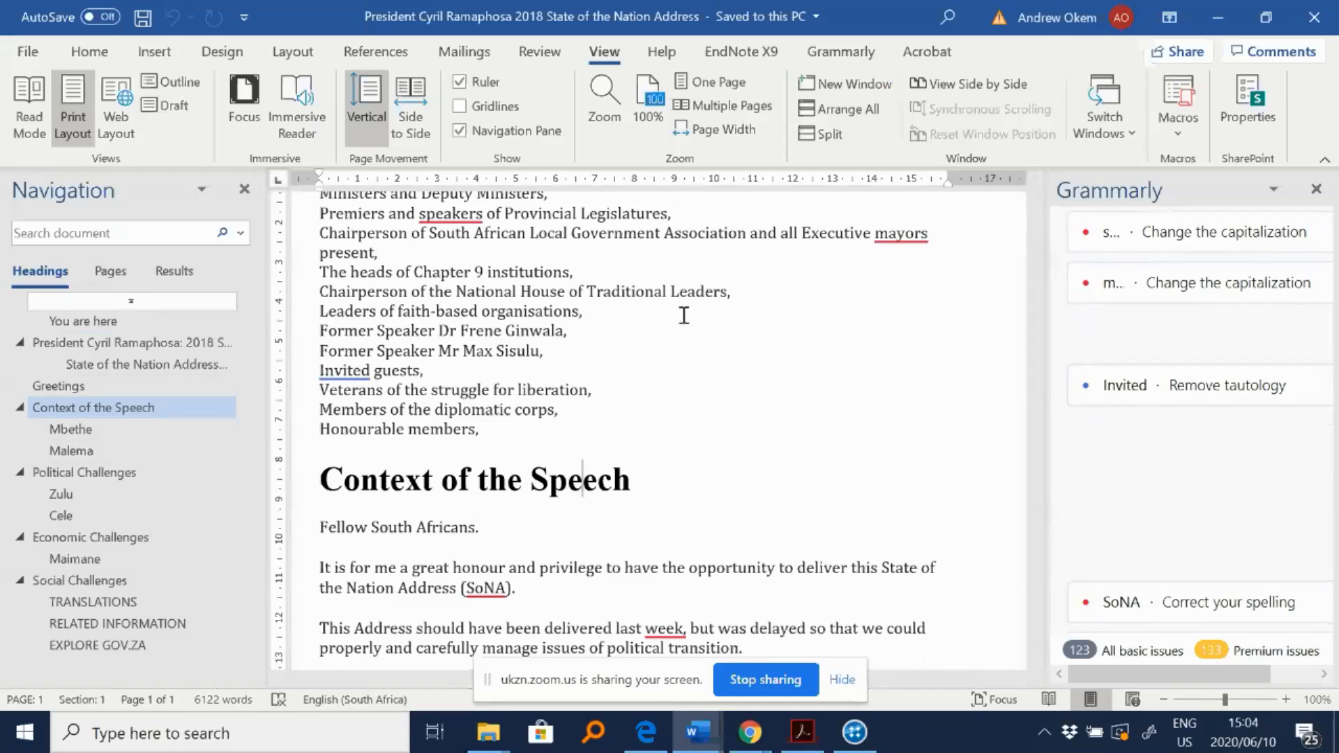
# - Start the Auto Code wizard on all four files in Individual Interviews, coding by paragraph styles
pyautogui.click(857, 743)
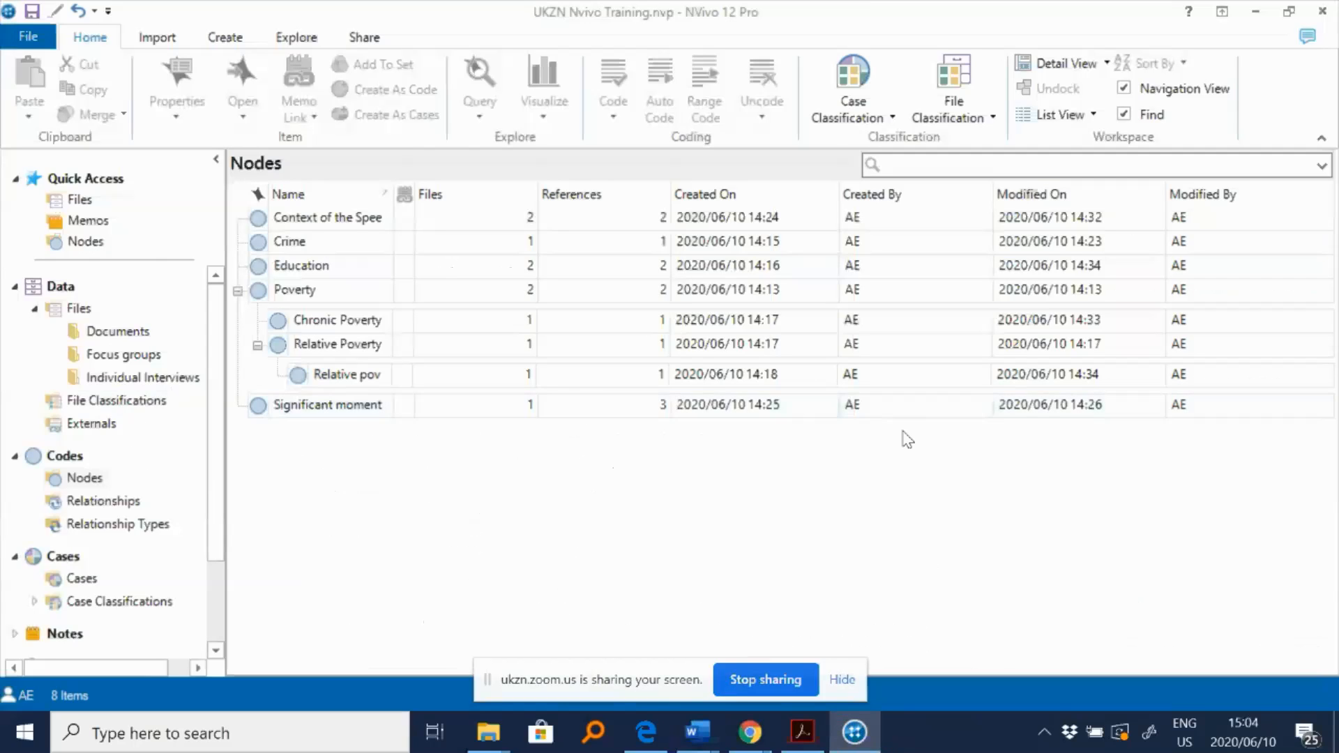
pyautogui.click(154, 379)
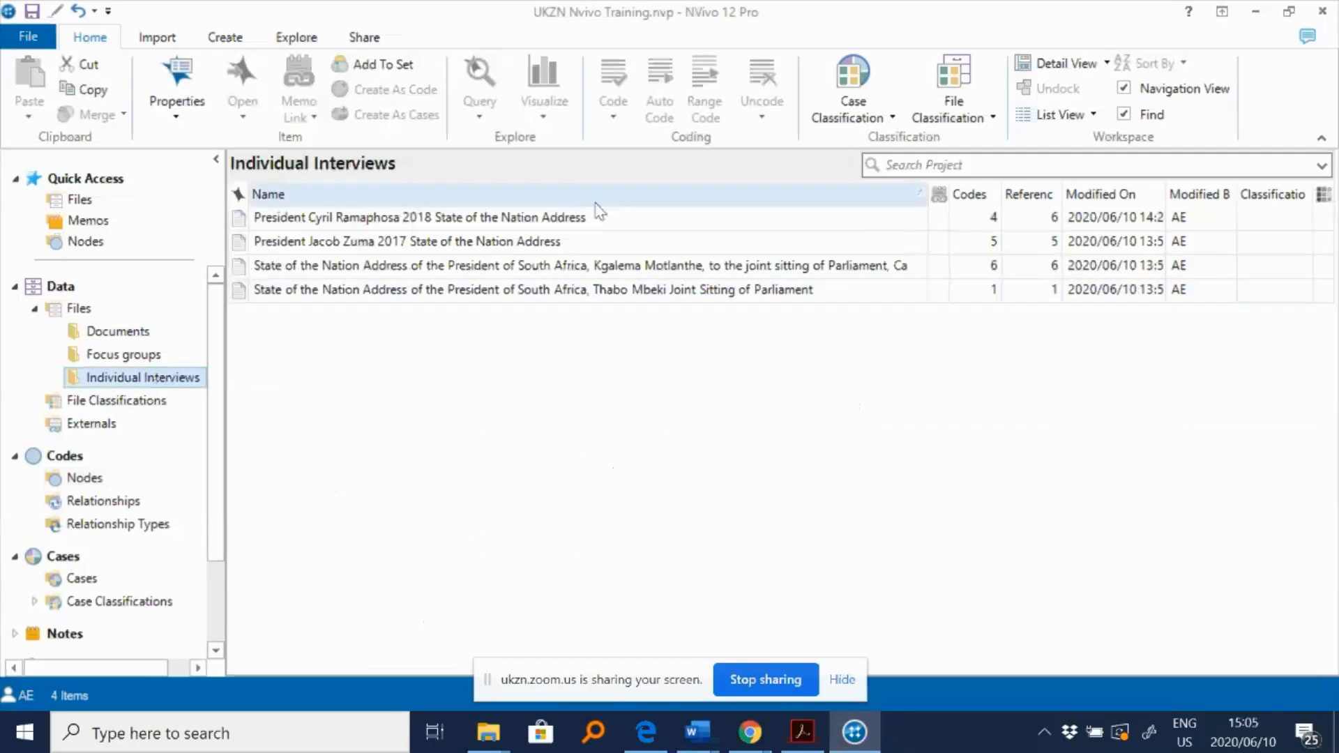
pyautogui.click(478, 290)
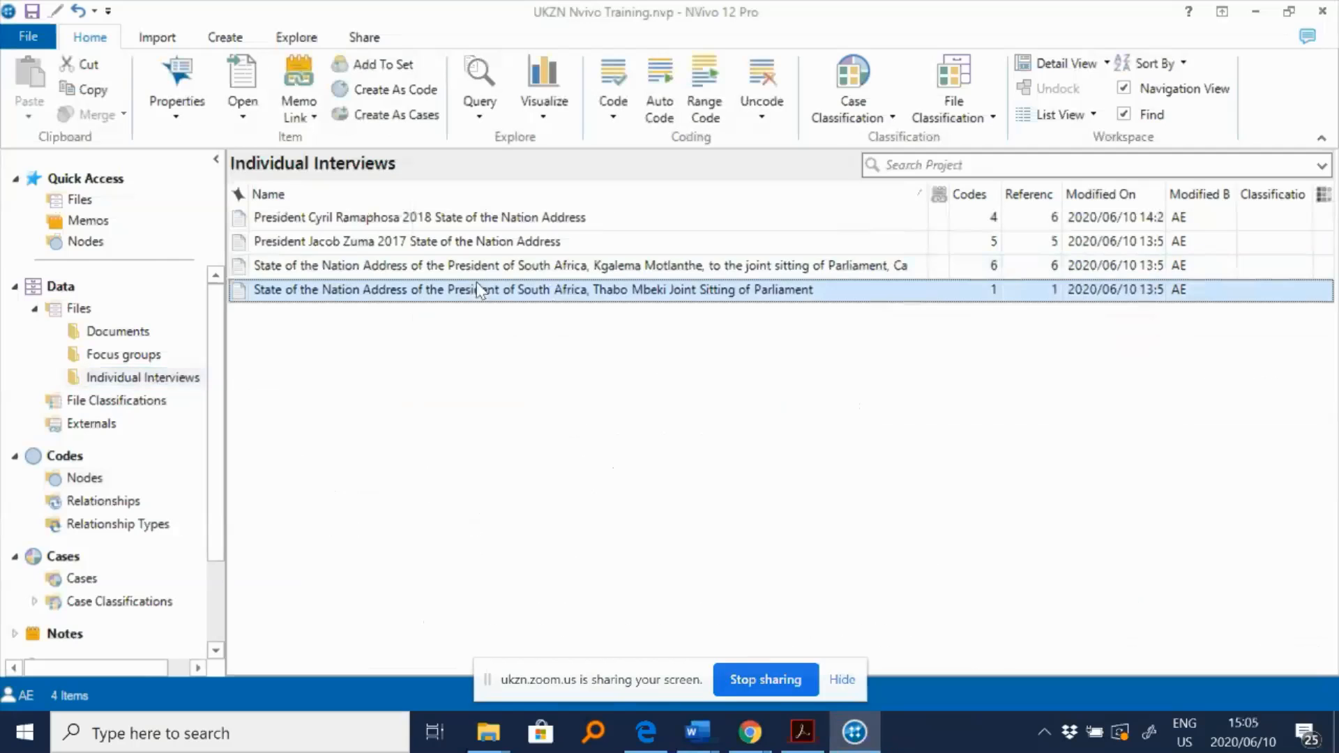
pyautogui.keyDown('shift'); pyautogui.click(455, 225); pyautogui.keyUp('shift')
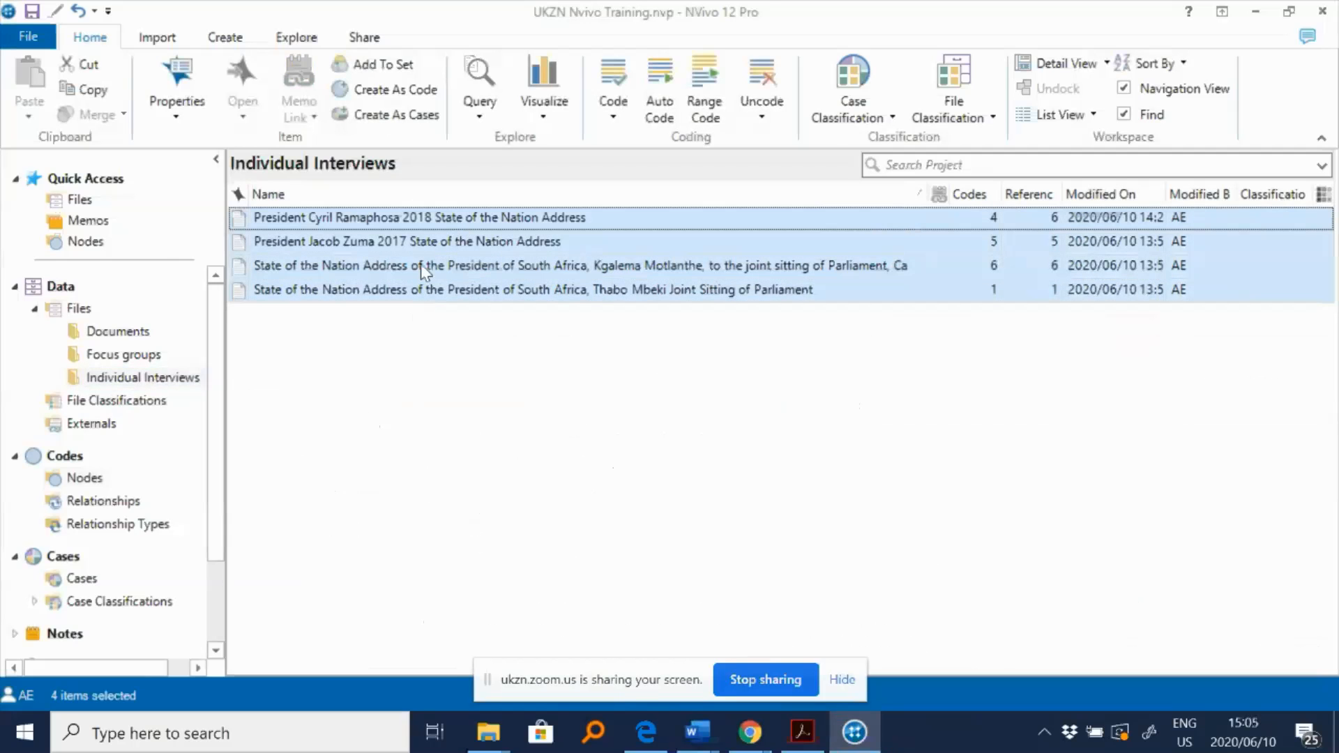
pyautogui.rightClick(420, 269)
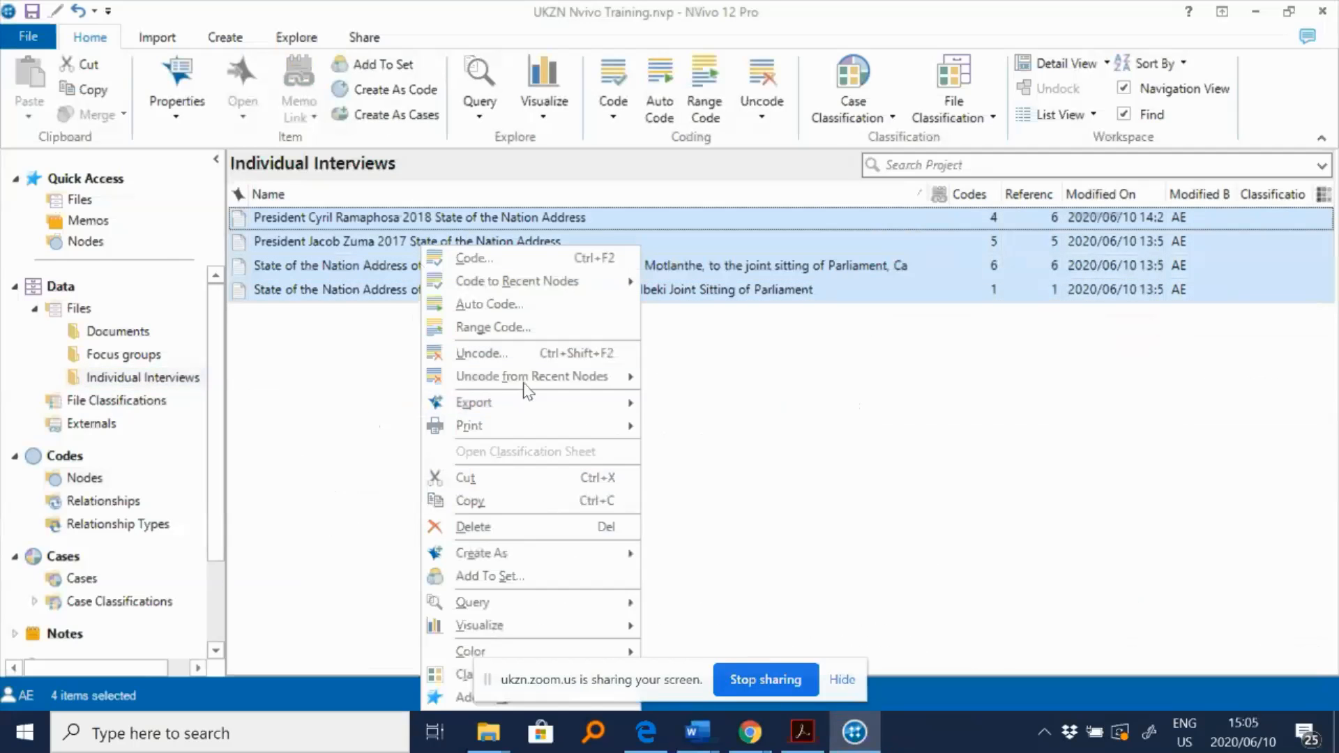
pyautogui.moveTo(502, 286)
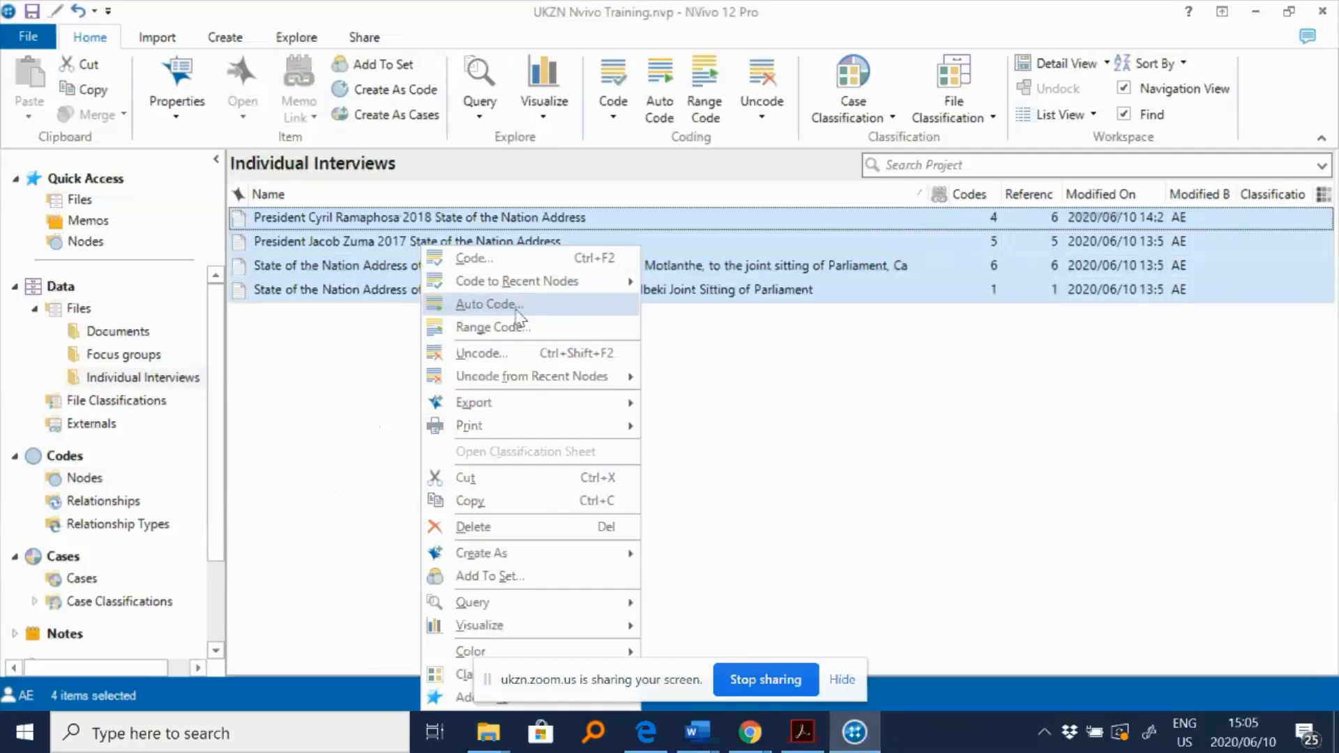
pyautogui.click(517, 311)
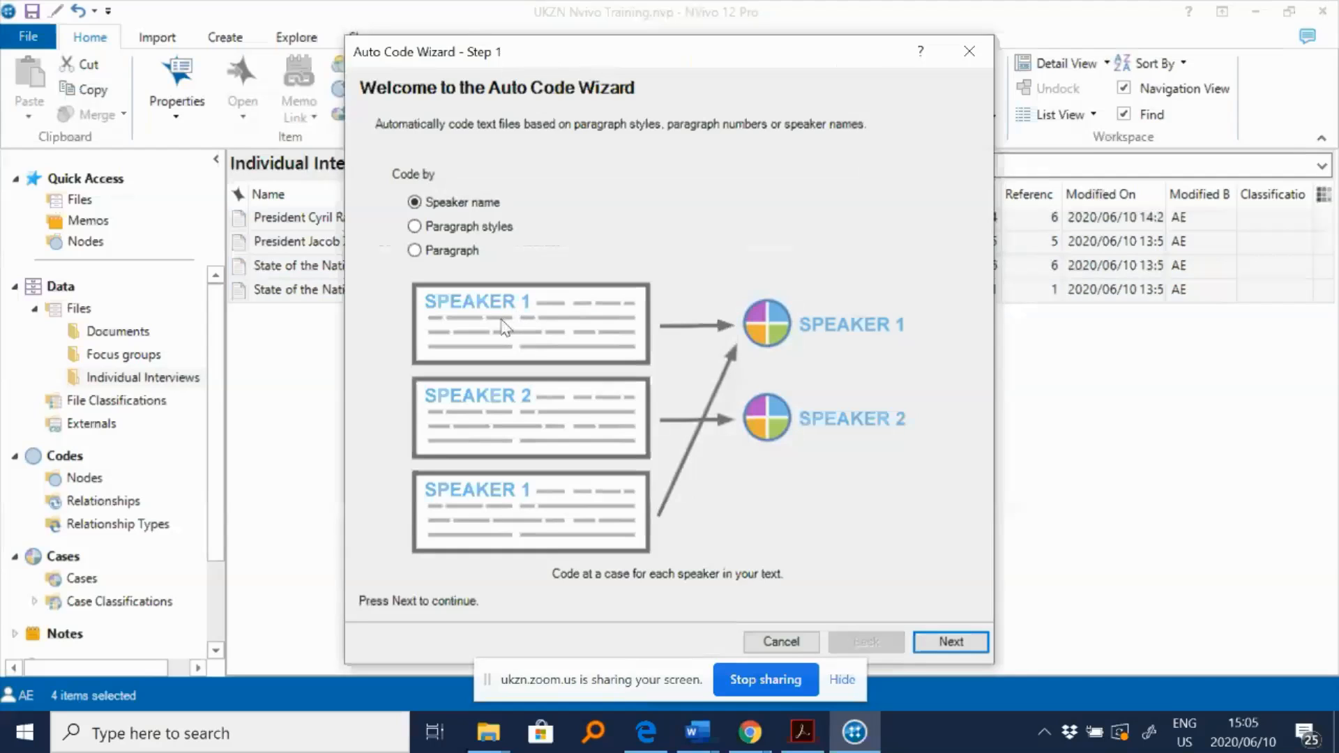
pyautogui.click(500, 235)
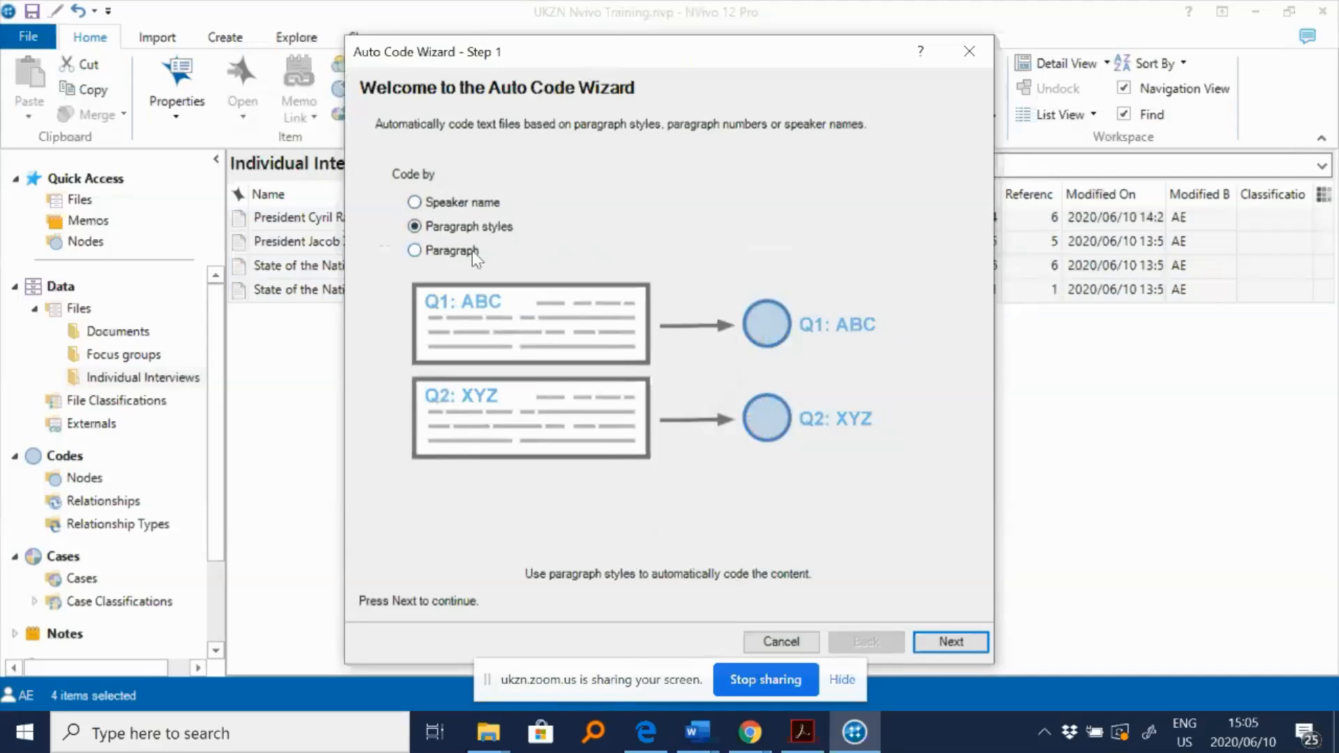
pyautogui.click(974, 647)
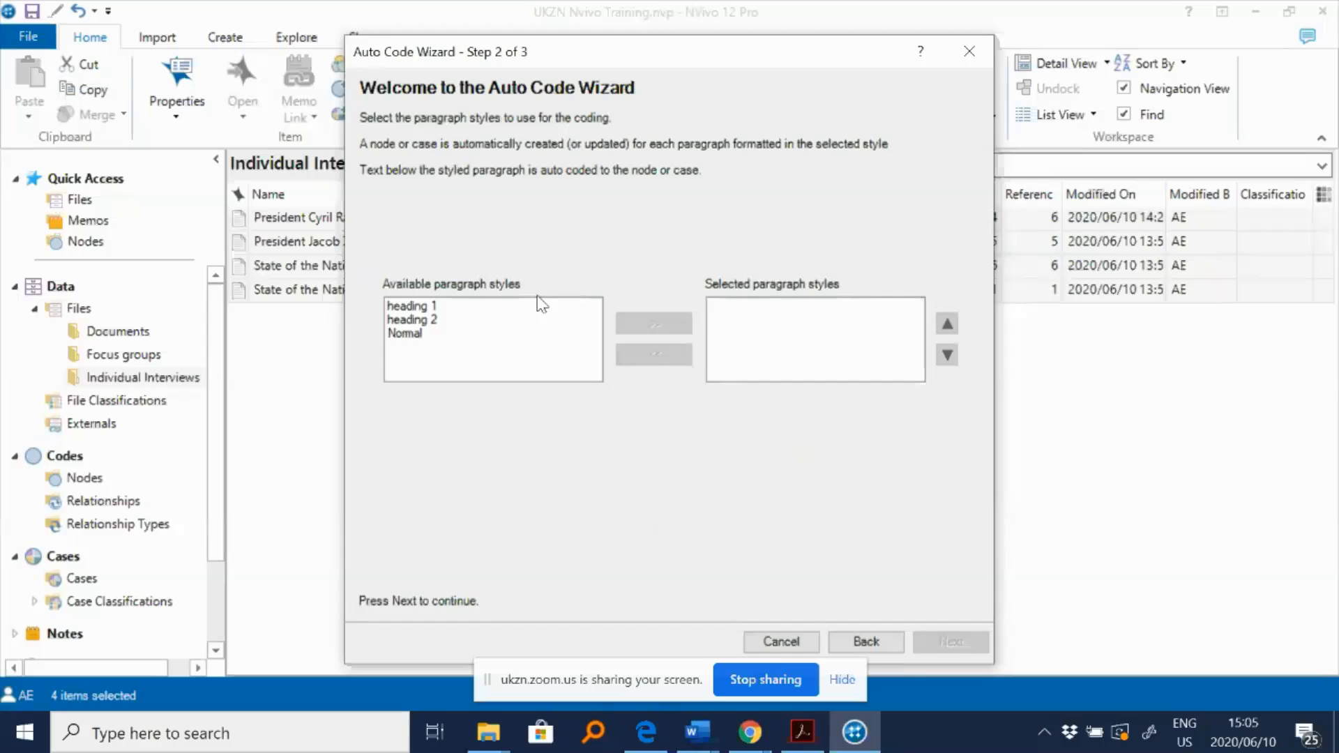
# - Choose the heading 1 paragraph style for the auto coding
pyautogui.click(429, 307)
pyautogui.click(649, 323)
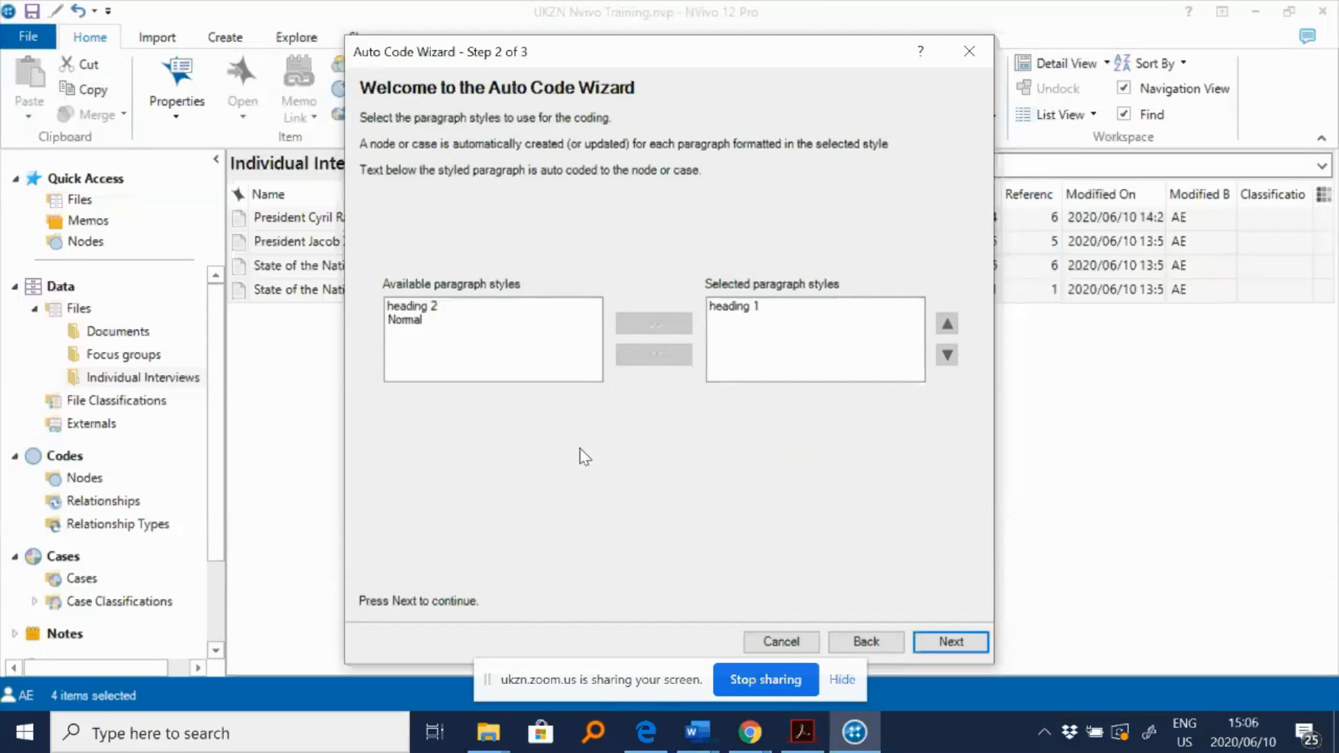
pyautogui.click(970, 641)
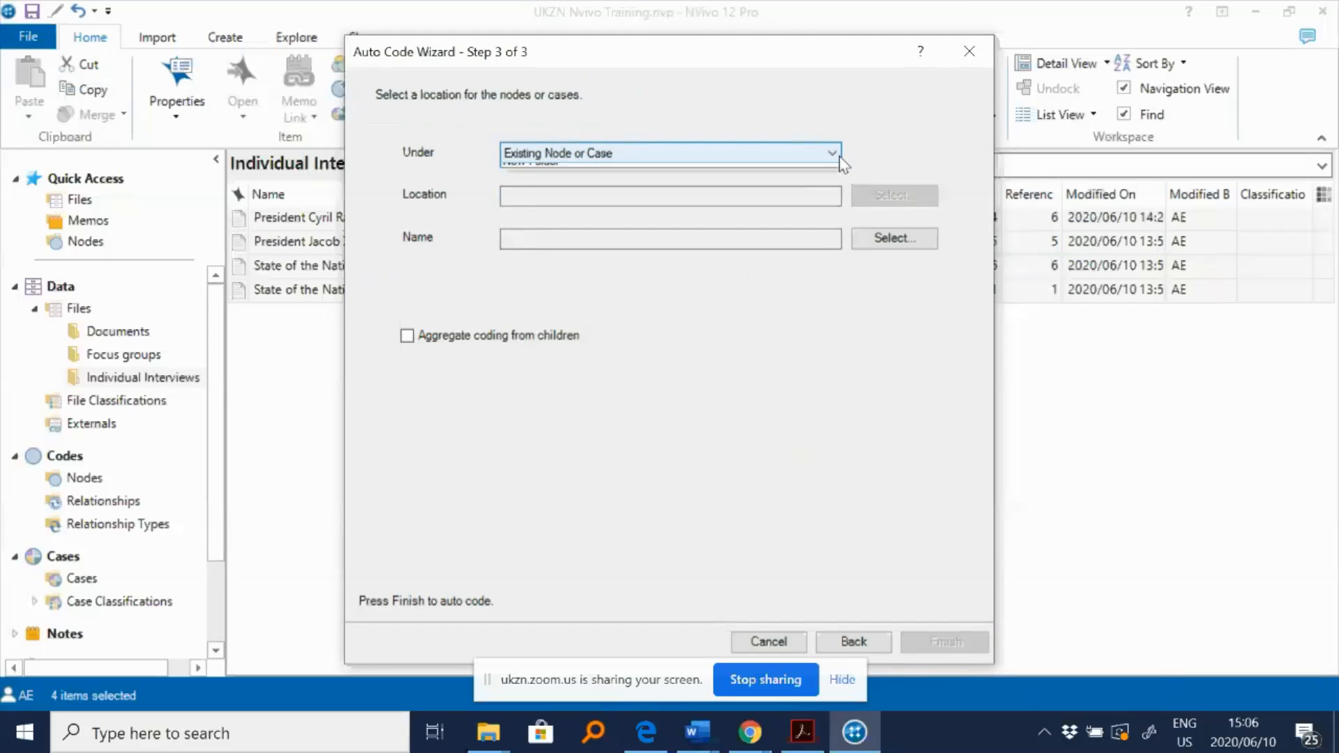
# - Place the codes under a new node named Key Research Themes in Nodes and finish auto coding
pyautogui.click(840, 160)
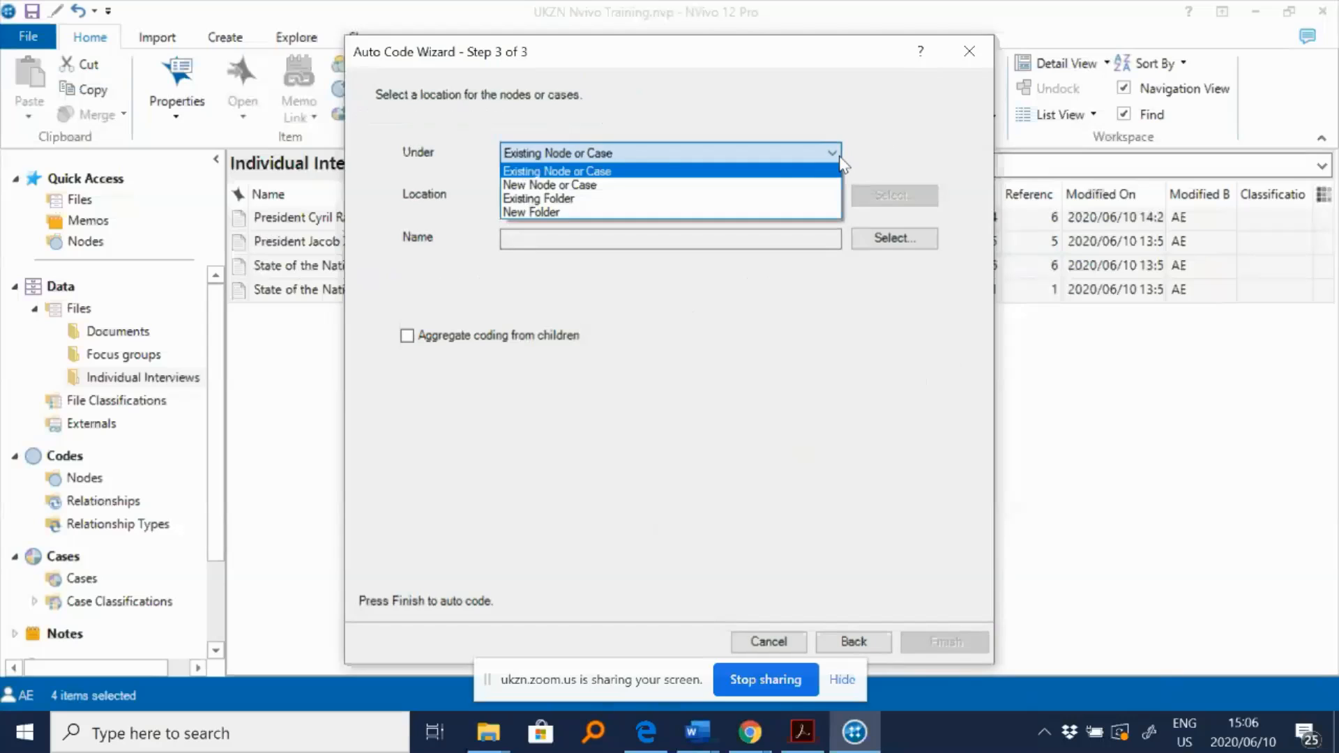
pyautogui.click(772, 184)
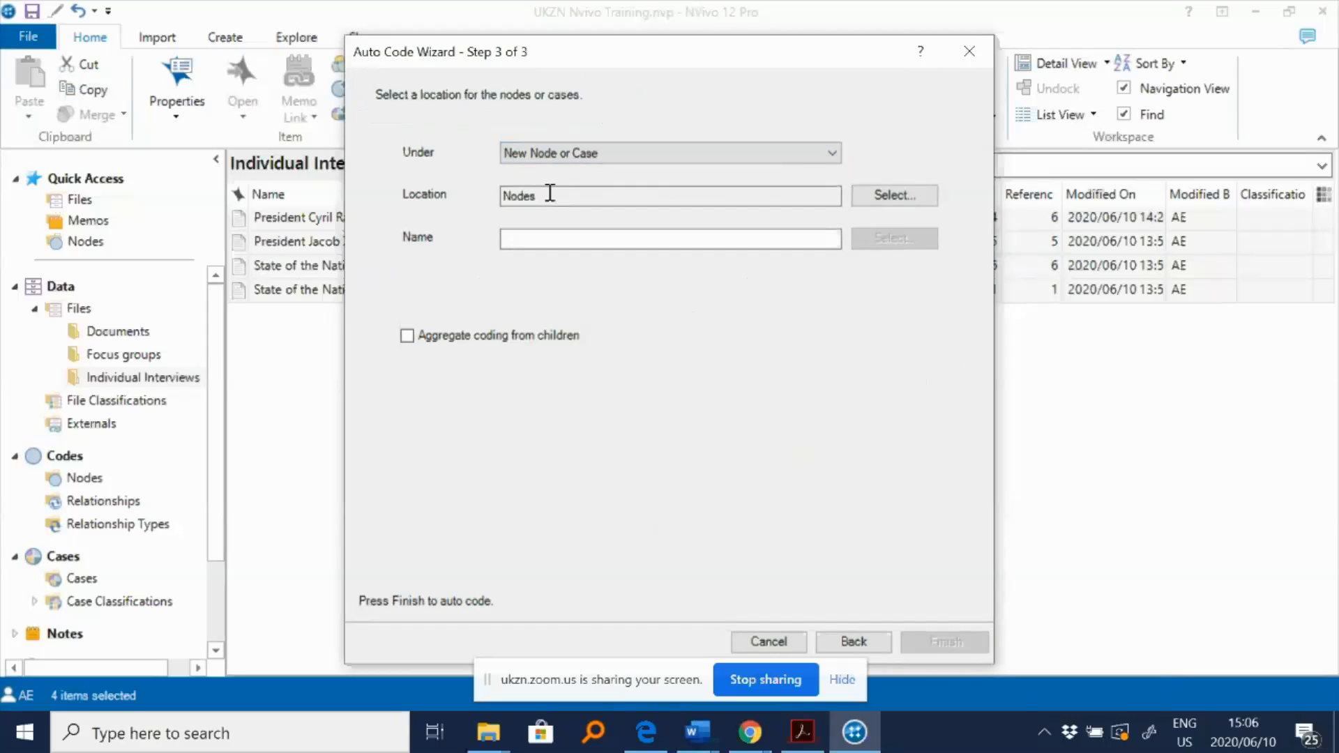
pyautogui.click(580, 243)
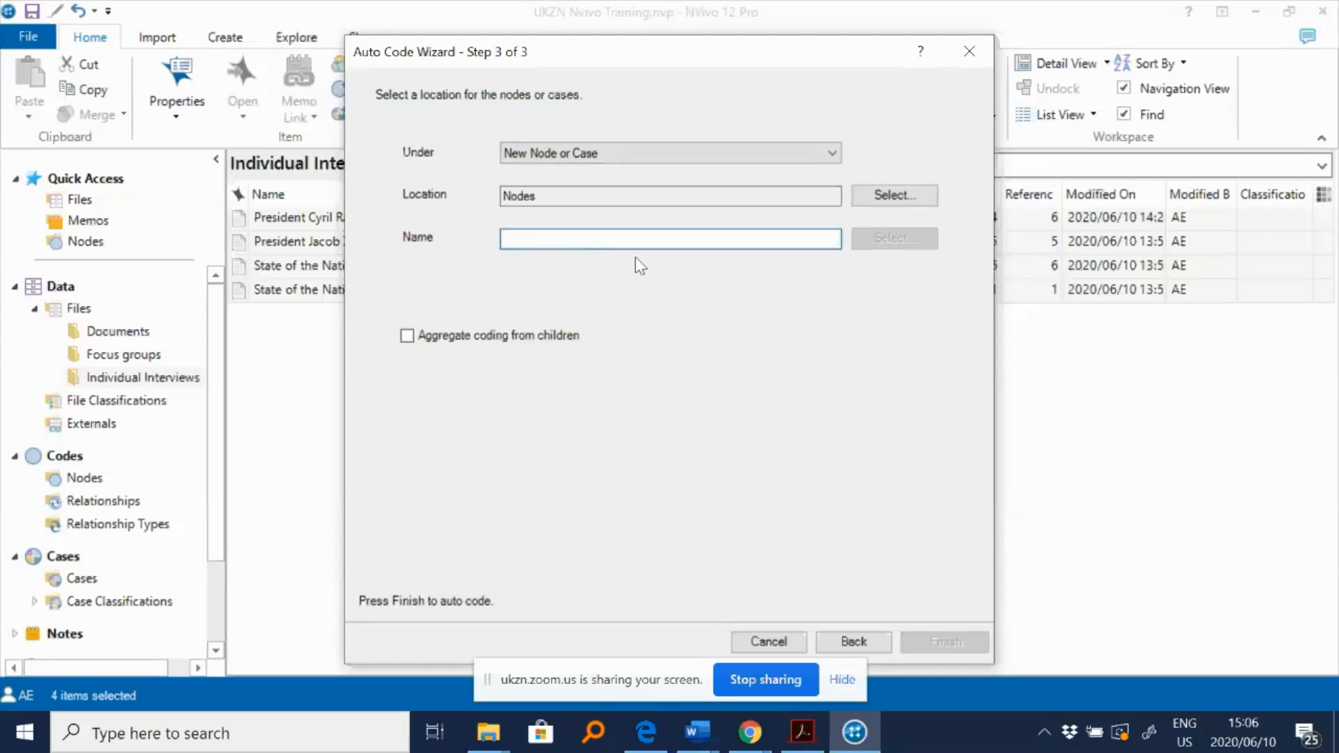
pyautogui.write('Key')
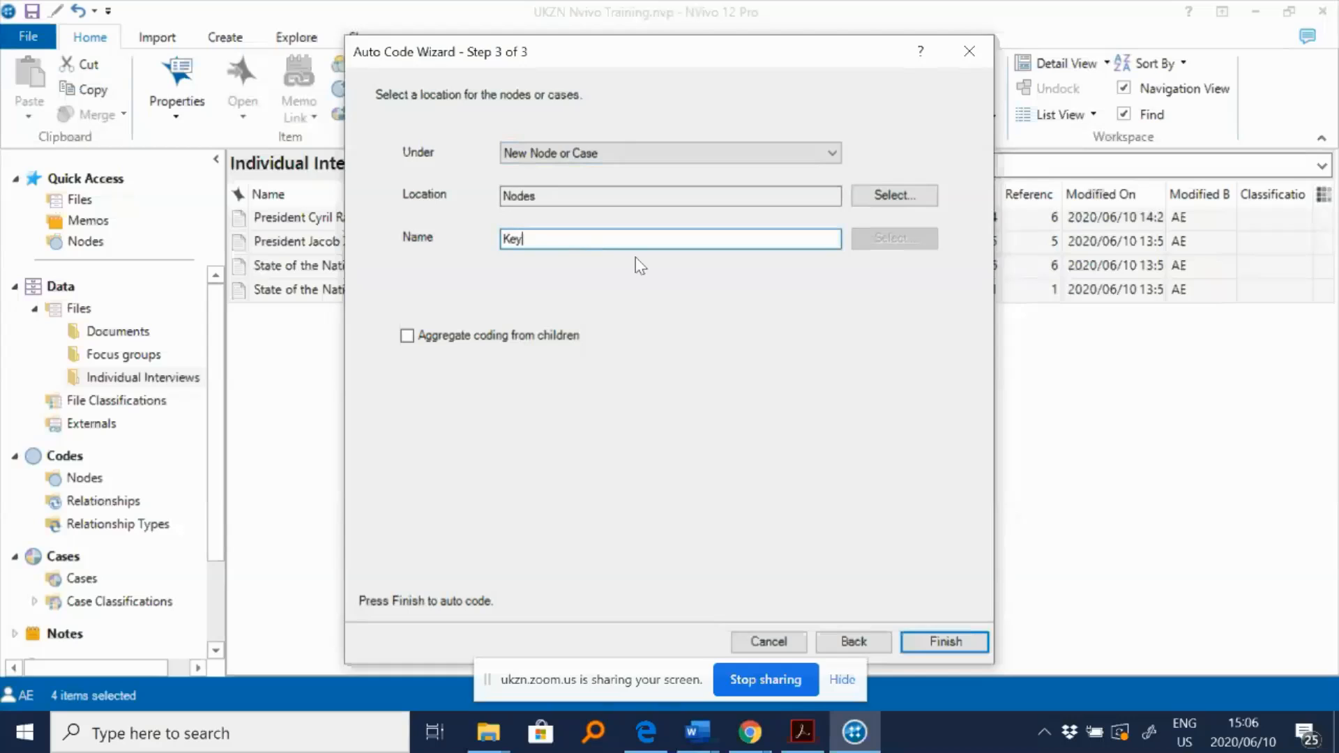
pyautogui.write(' Research Themes')
pyautogui.moveTo(634, 239); pyautogui.dragTo(493, 224)
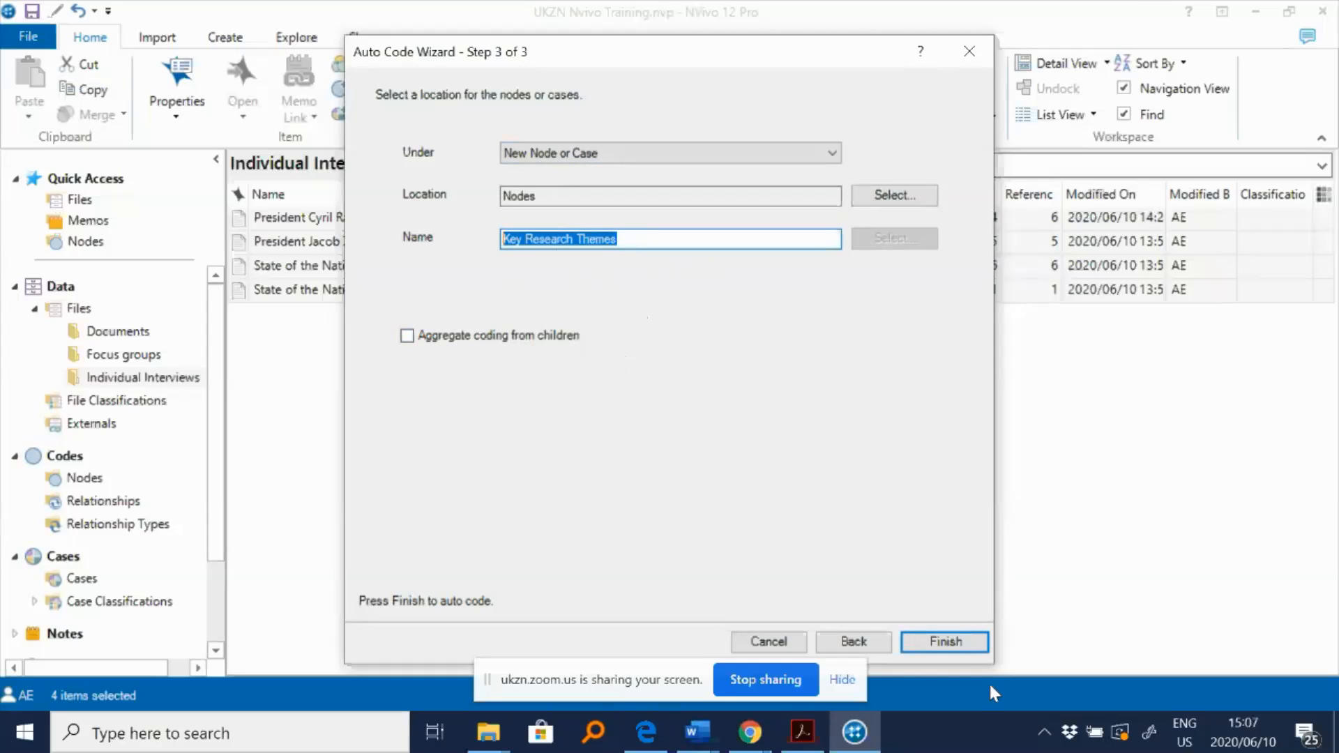
pyautogui.click(960, 643)
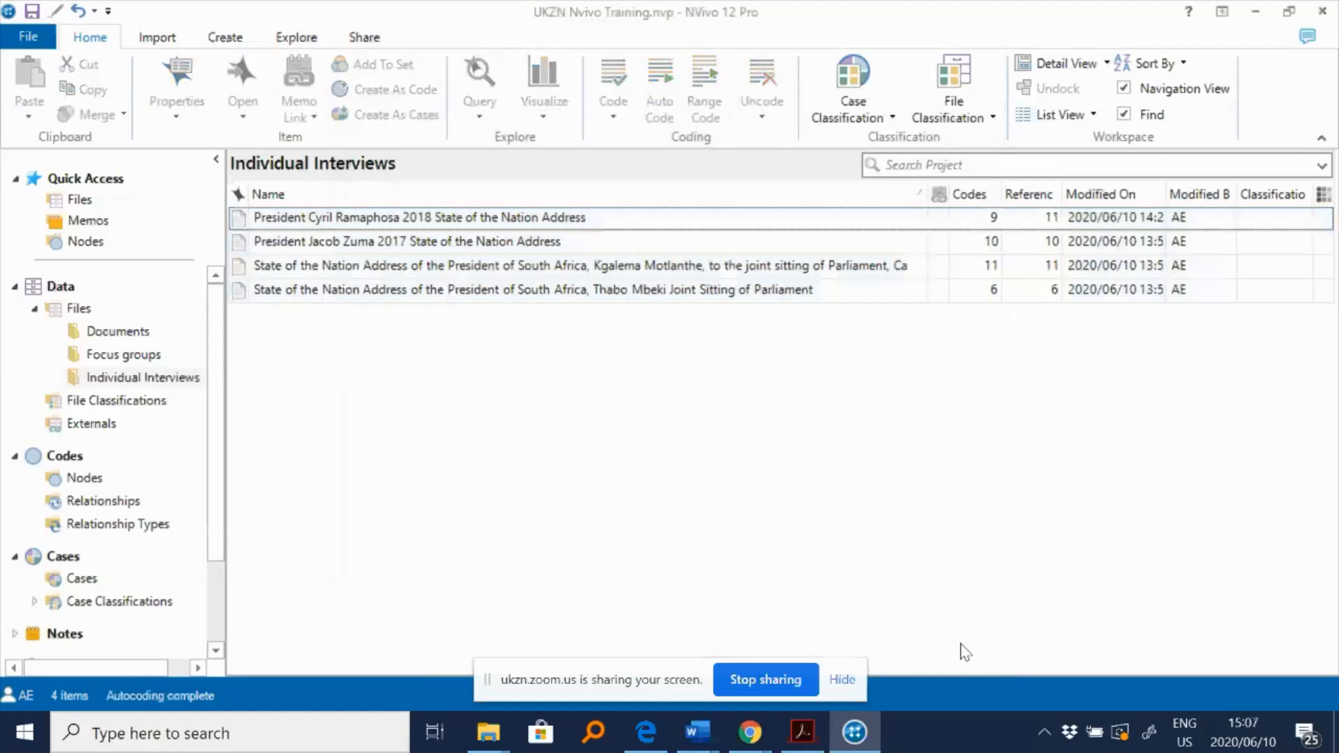
# - Open the Key Research Themes node's Context of the Speech child node to review its coded text
pyautogui.click(79, 476)
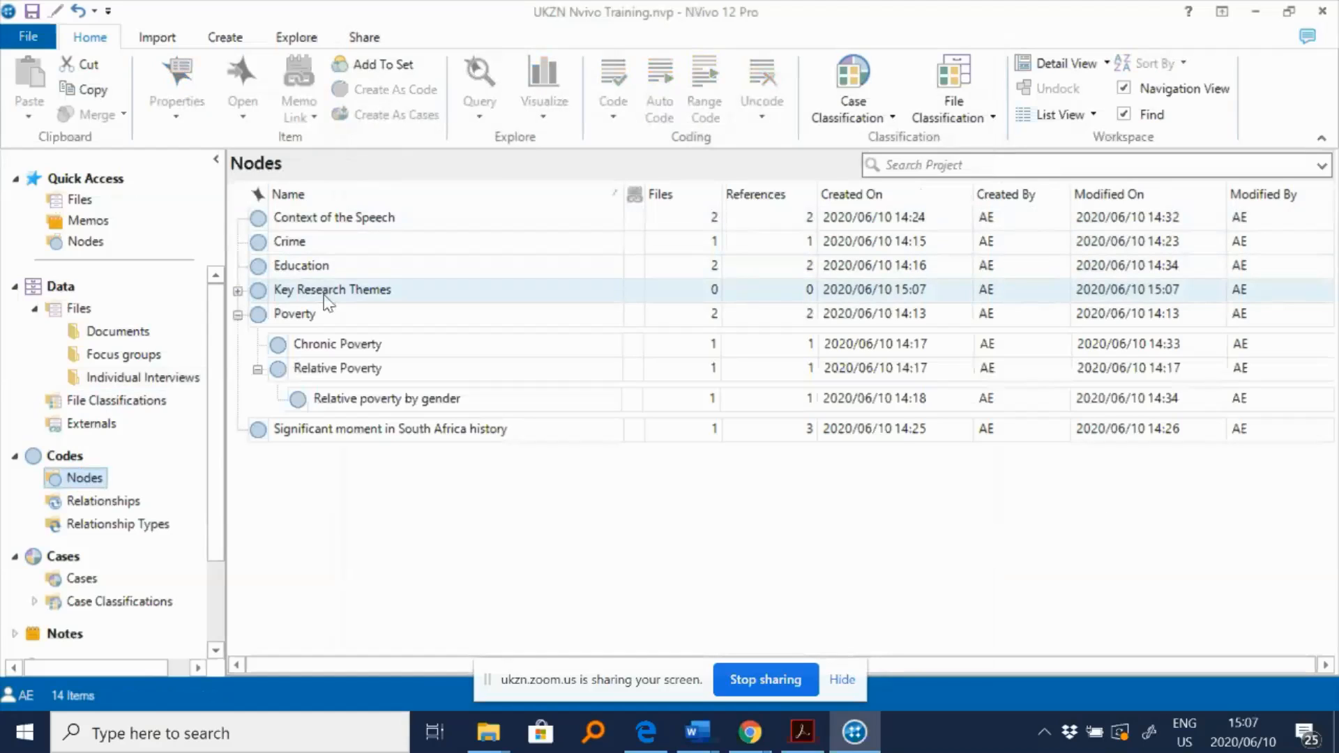
pyautogui.click(238, 291)
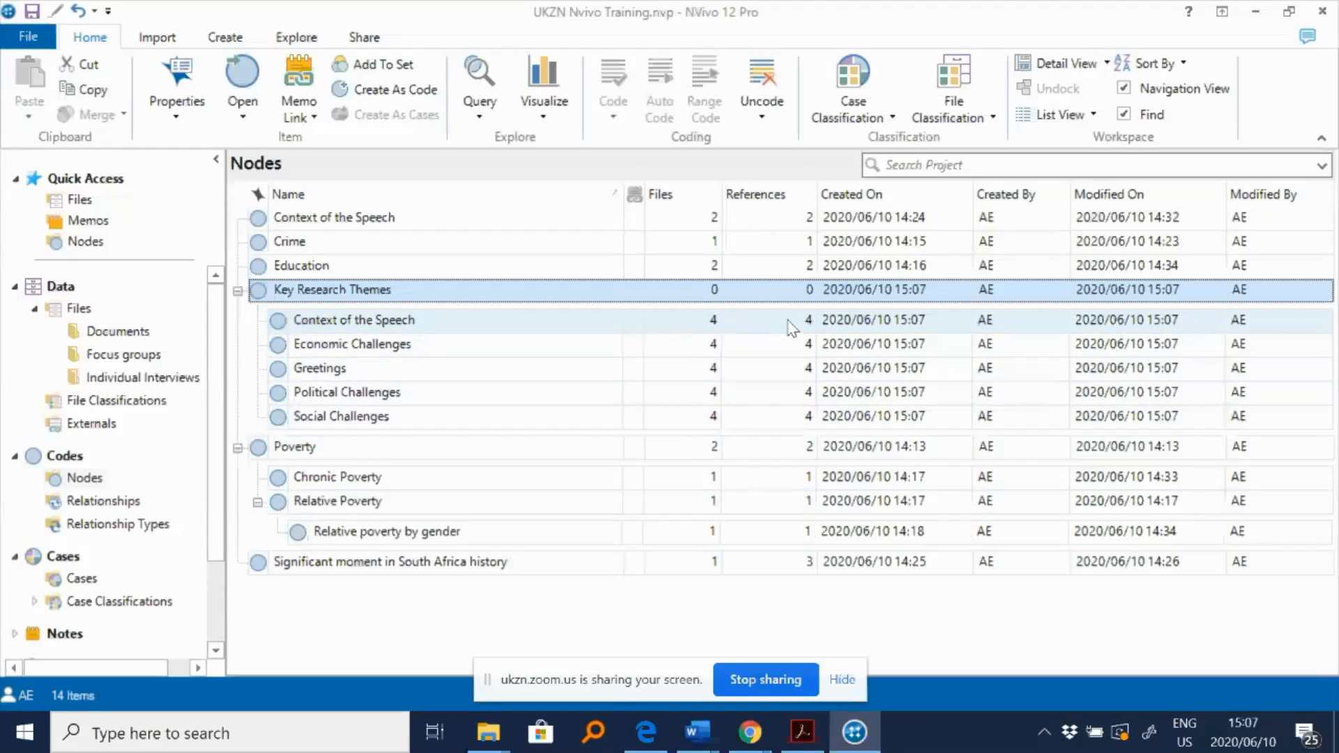
pyautogui.doubleClick(325, 321)
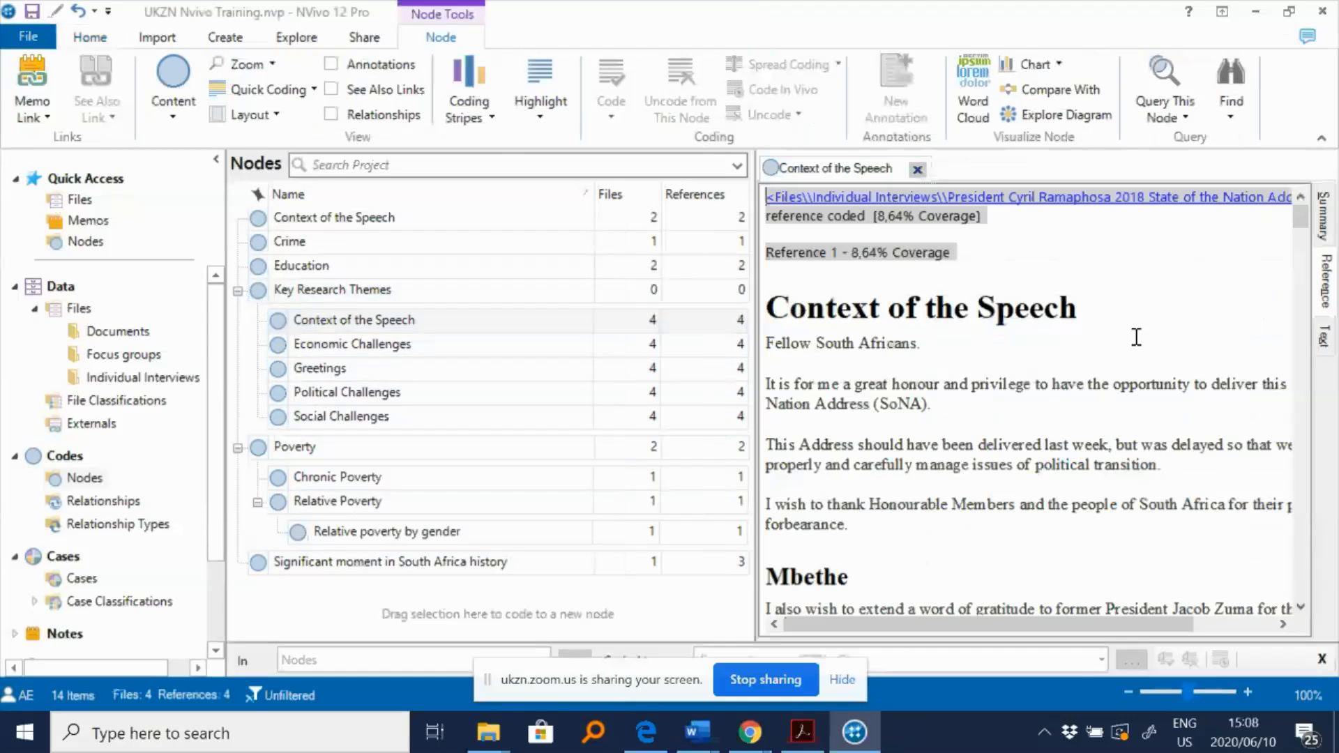
pyautogui.scroll(-4, 1136, 337)
pyautogui.scroll(-6, 1098, 373)
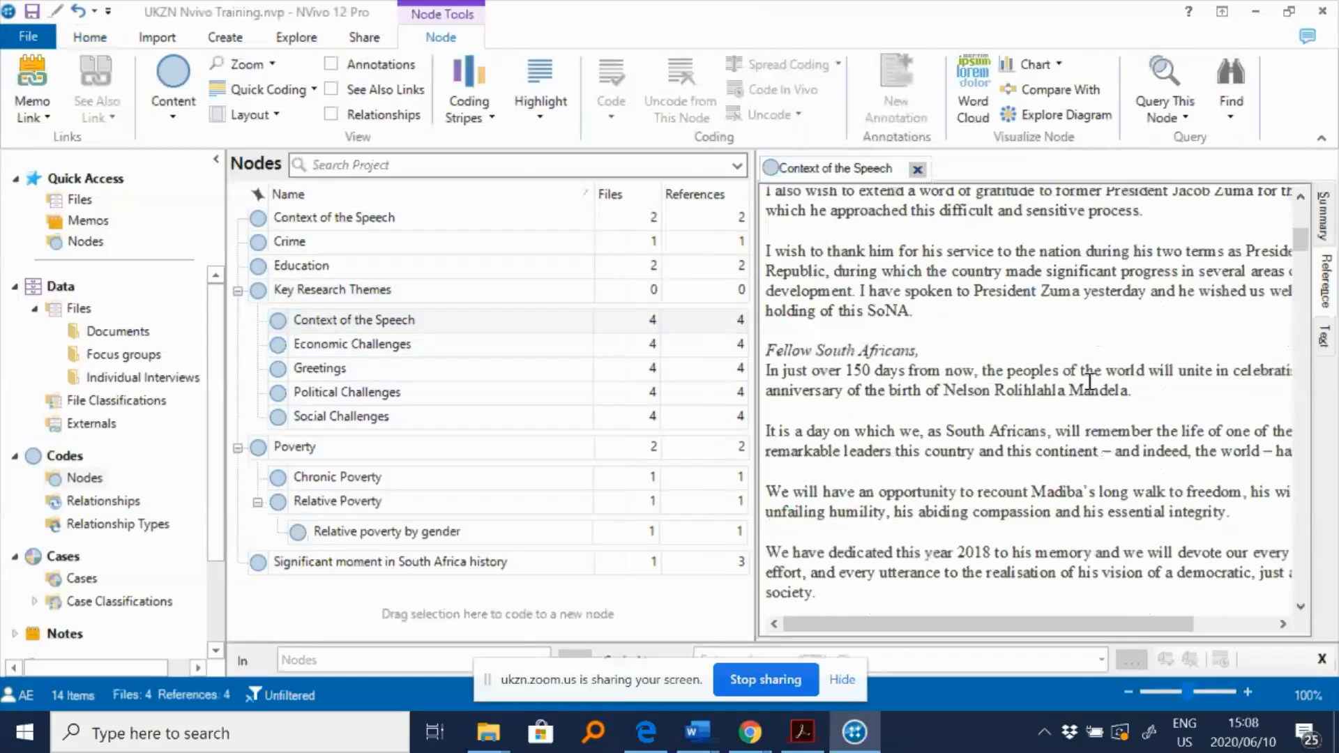
# - Scroll through the Context of the Speech node's coded passages across the speeches, then close the node
pyautogui.scroll(-2, 1089, 382)
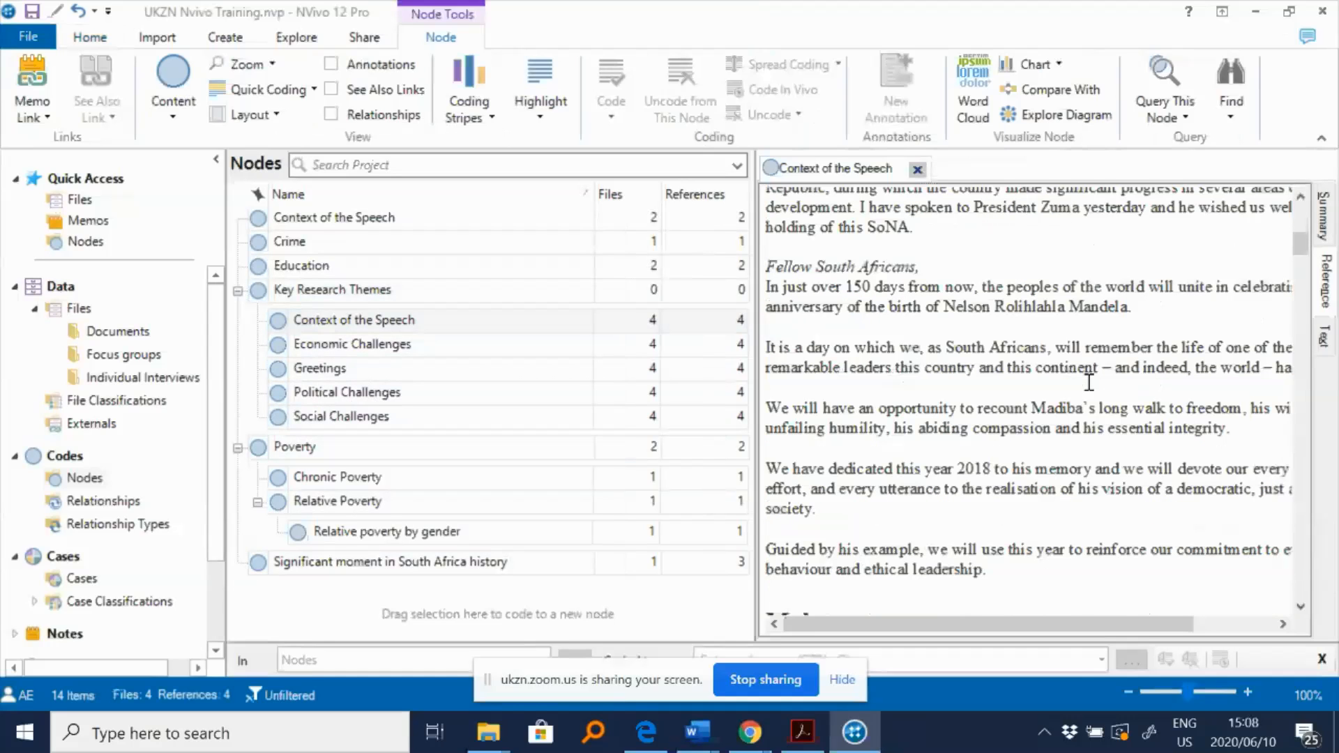
pyautogui.scroll(-10, 1084, 384)
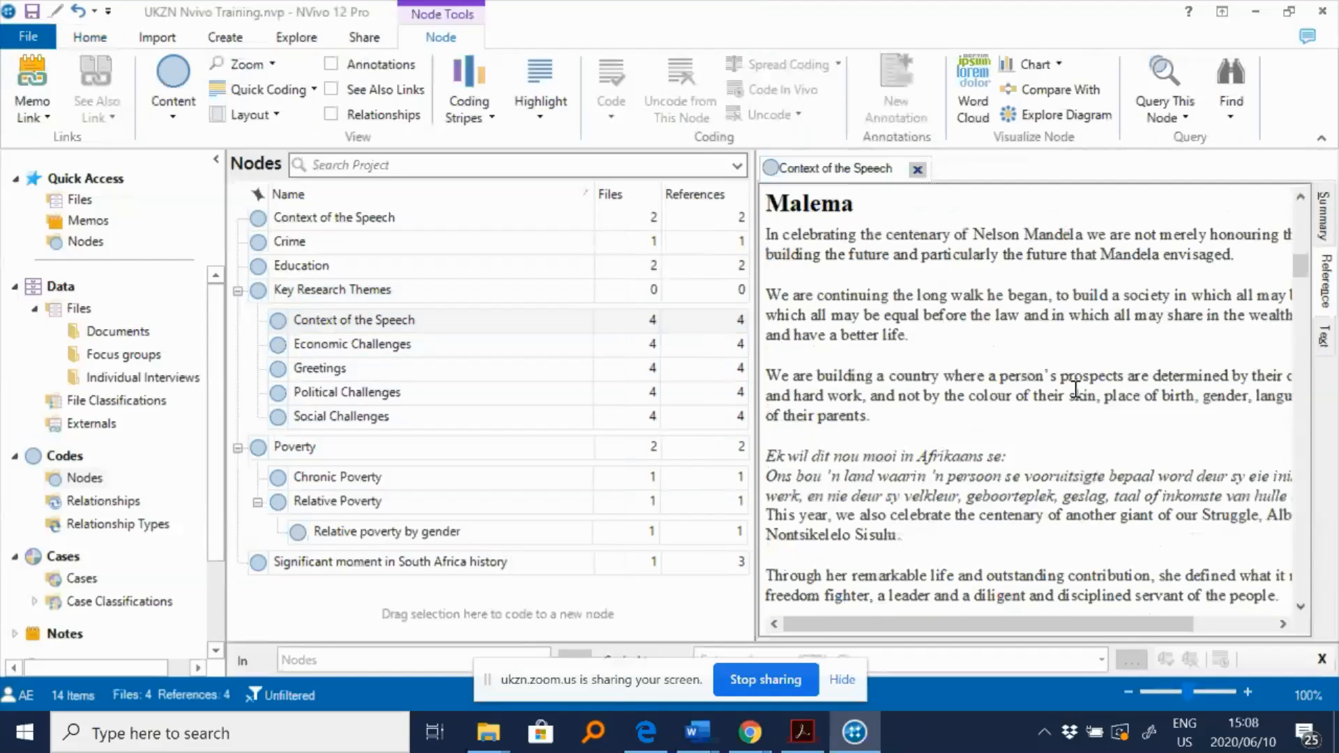
pyautogui.scroll(-8, 1066, 390)
pyautogui.scroll(5, 1049, 385)
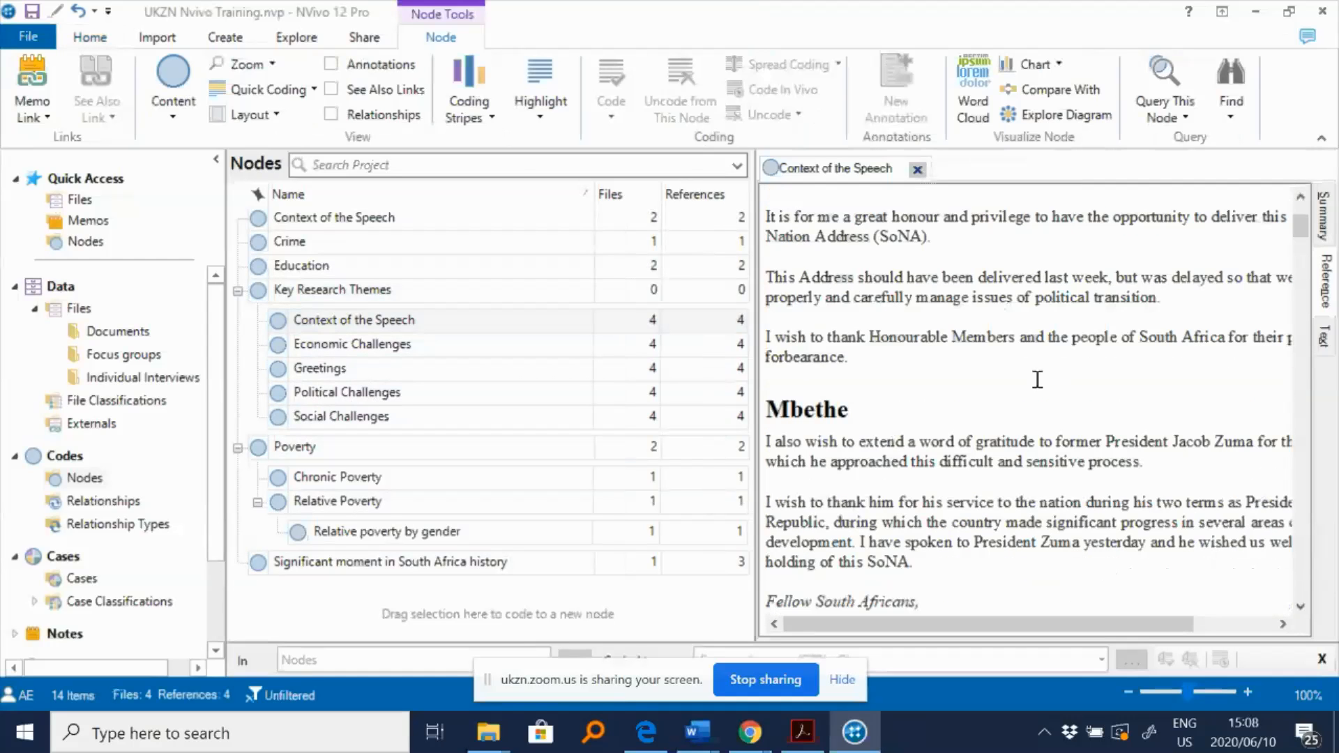
pyautogui.scroll(-6, 1037, 380)
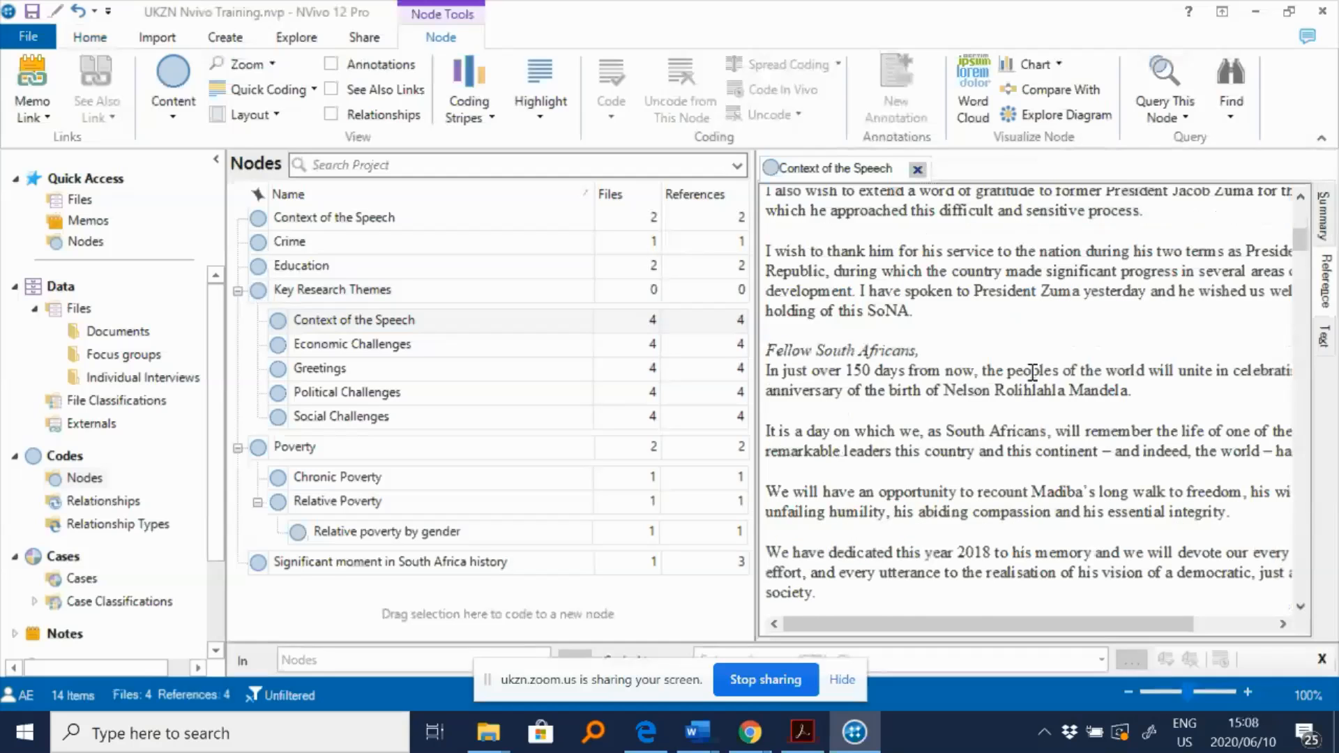
pyautogui.scroll(-6, 1025, 375)
pyautogui.scroll(-10, 1005, 380)
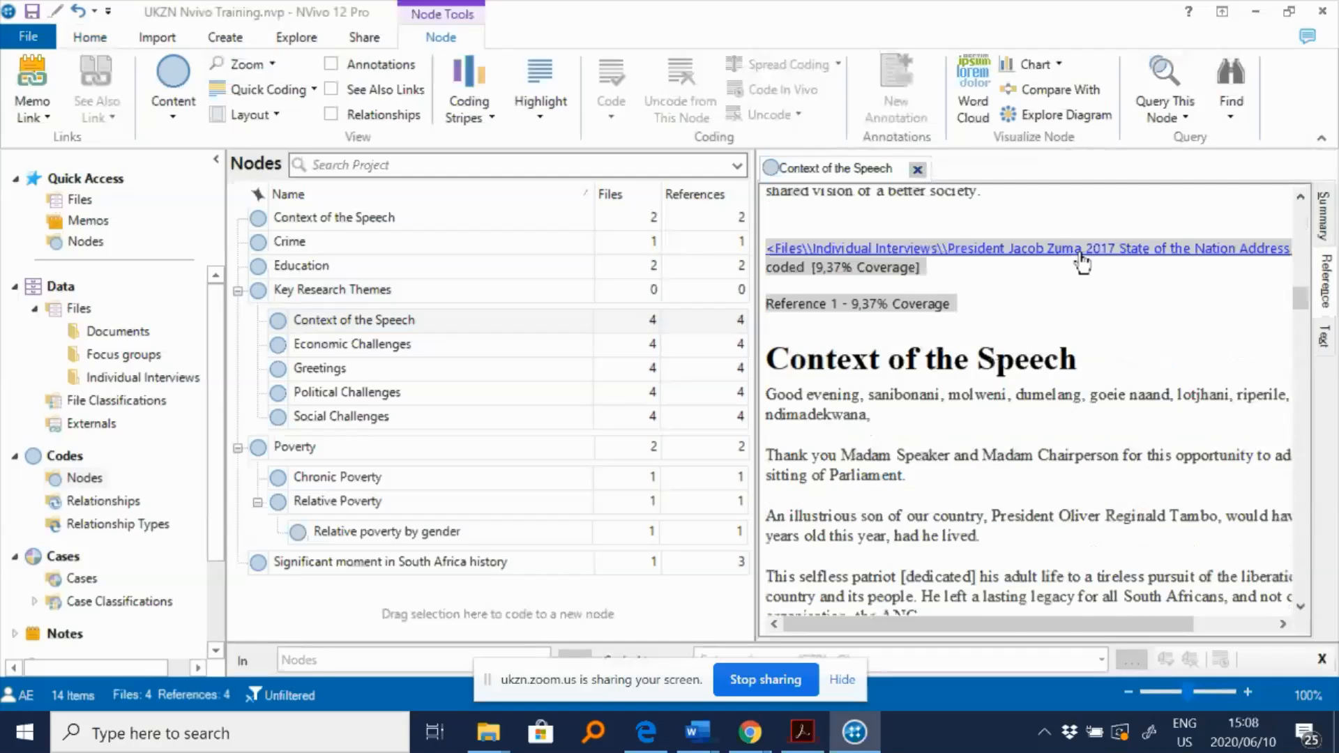
pyautogui.scroll(-4, 1052, 392)
pyautogui.scroll(-15, 1052, 393)
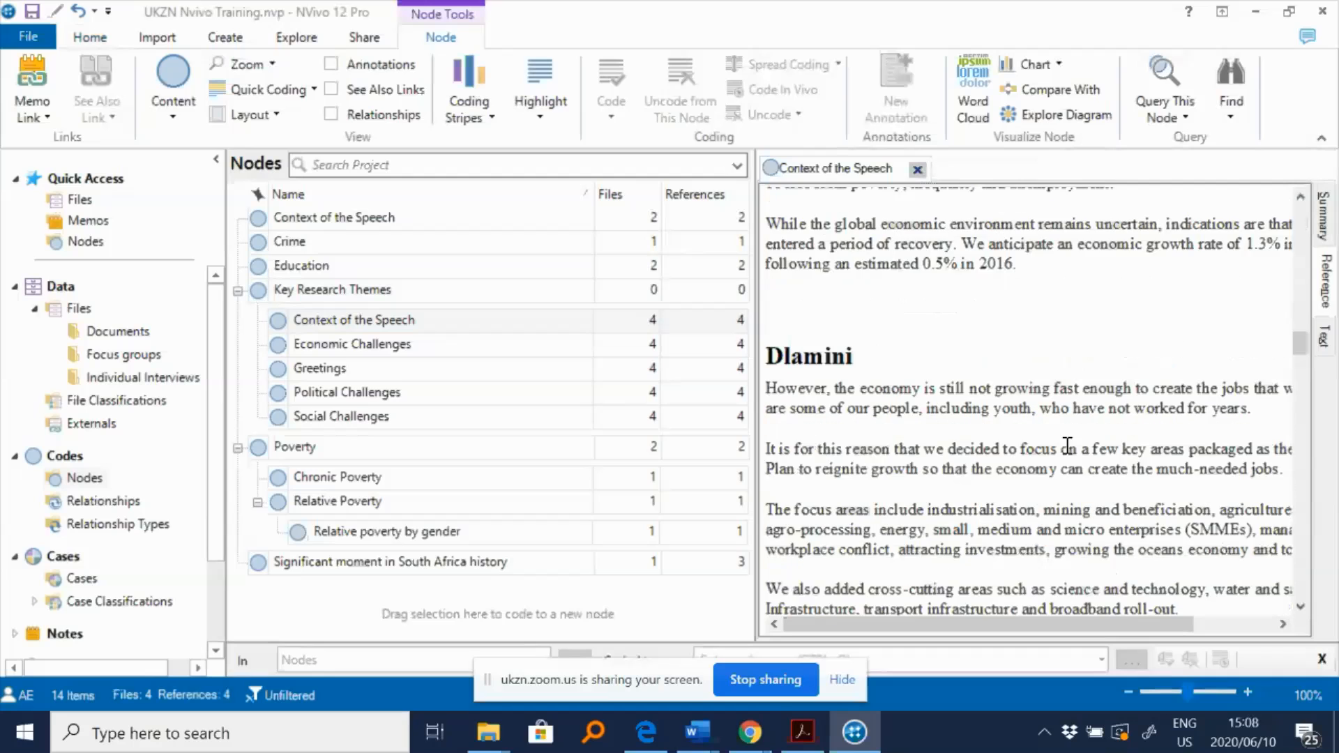
pyautogui.scroll(-10, 1039, 415)
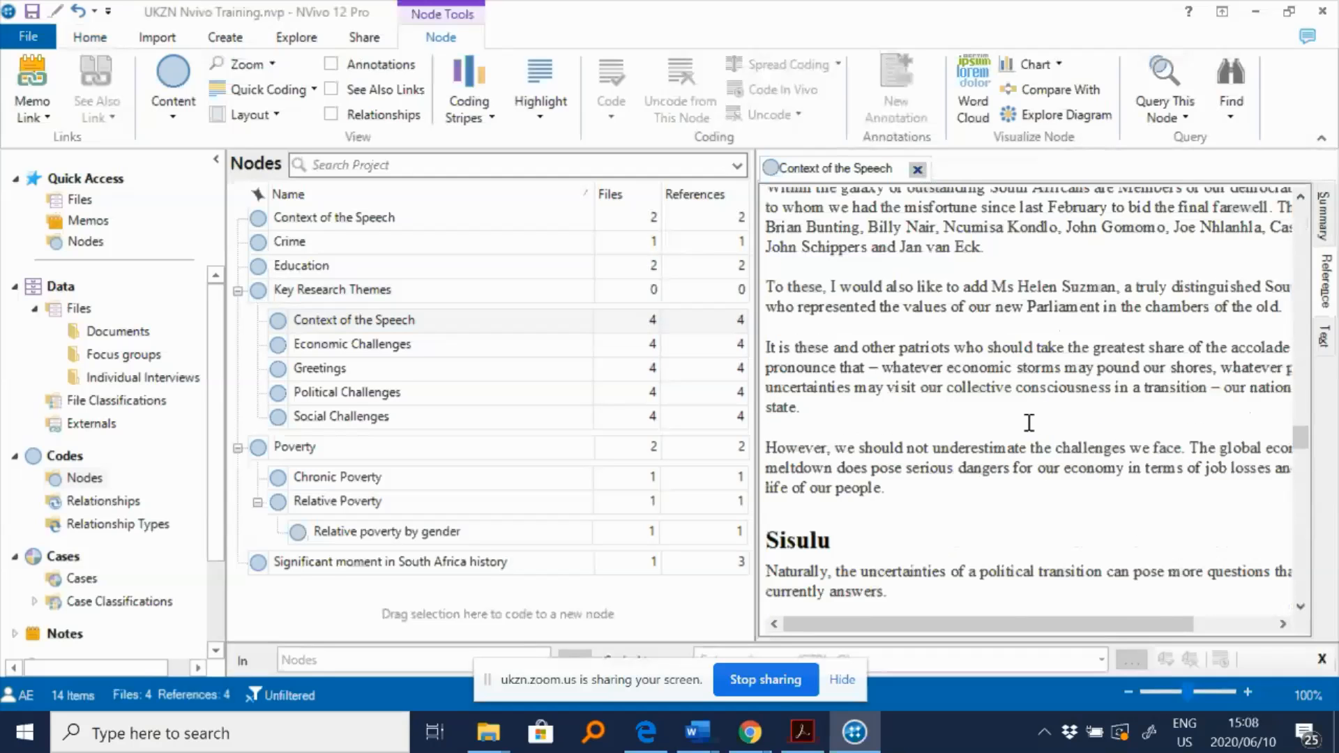
pyautogui.scroll(-8, 1025, 411)
pyautogui.scroll(-2, 1014, 408)
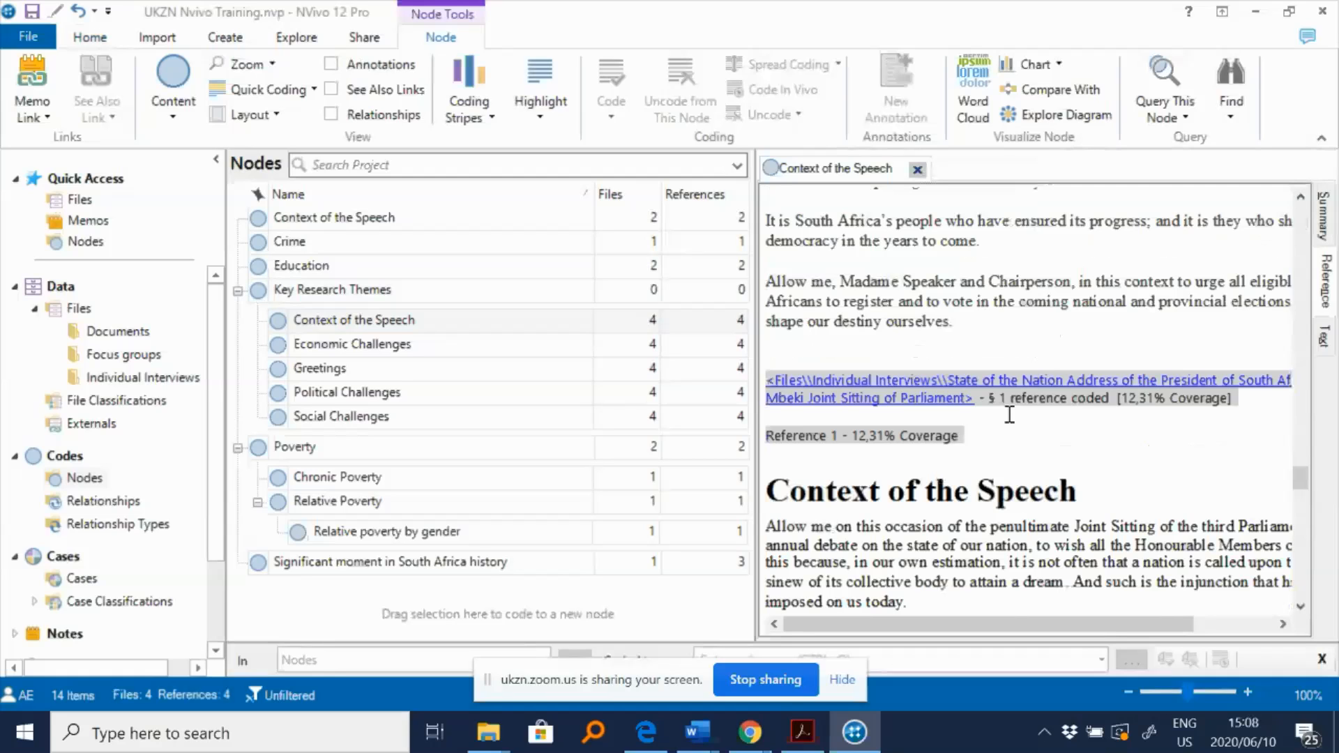
pyautogui.scroll(-1, 1009, 414)
pyautogui.click(918, 170)
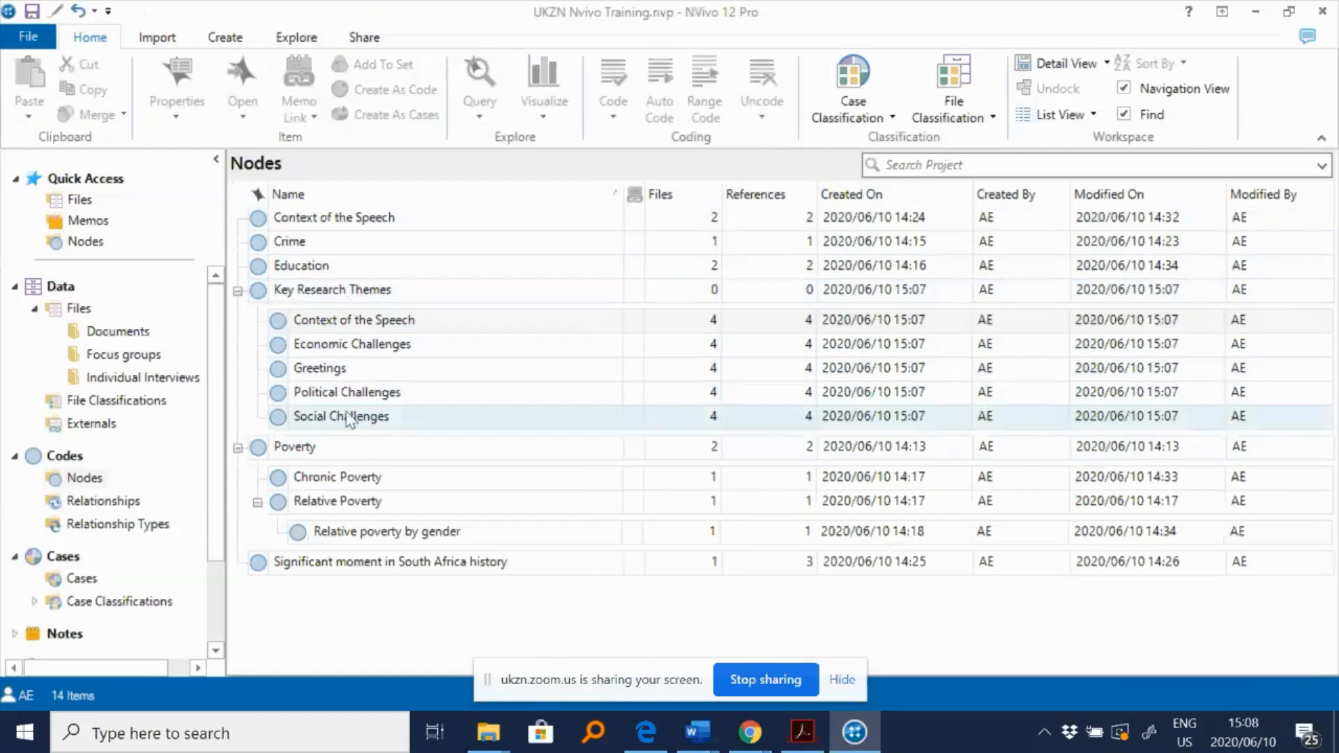
# - Move the five child nodes of Key Research Themes out to the top level of Nodes by cutting and pasting them
pyautogui.click(358, 328)
pyautogui.click(359, 330)
pyautogui.press('Escape')
pyautogui.moveTo(364, 418); pyautogui.dragTo(363, 329)
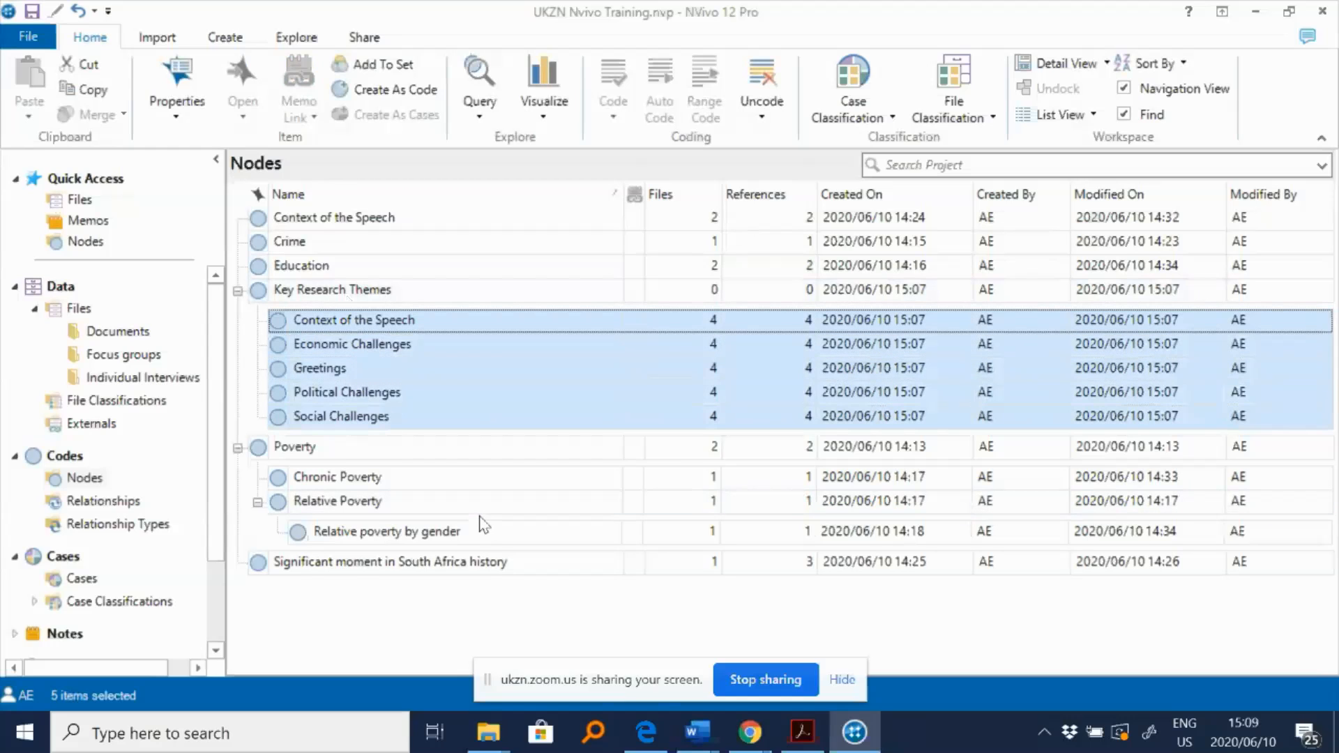
pyautogui.rightClick(403, 392)
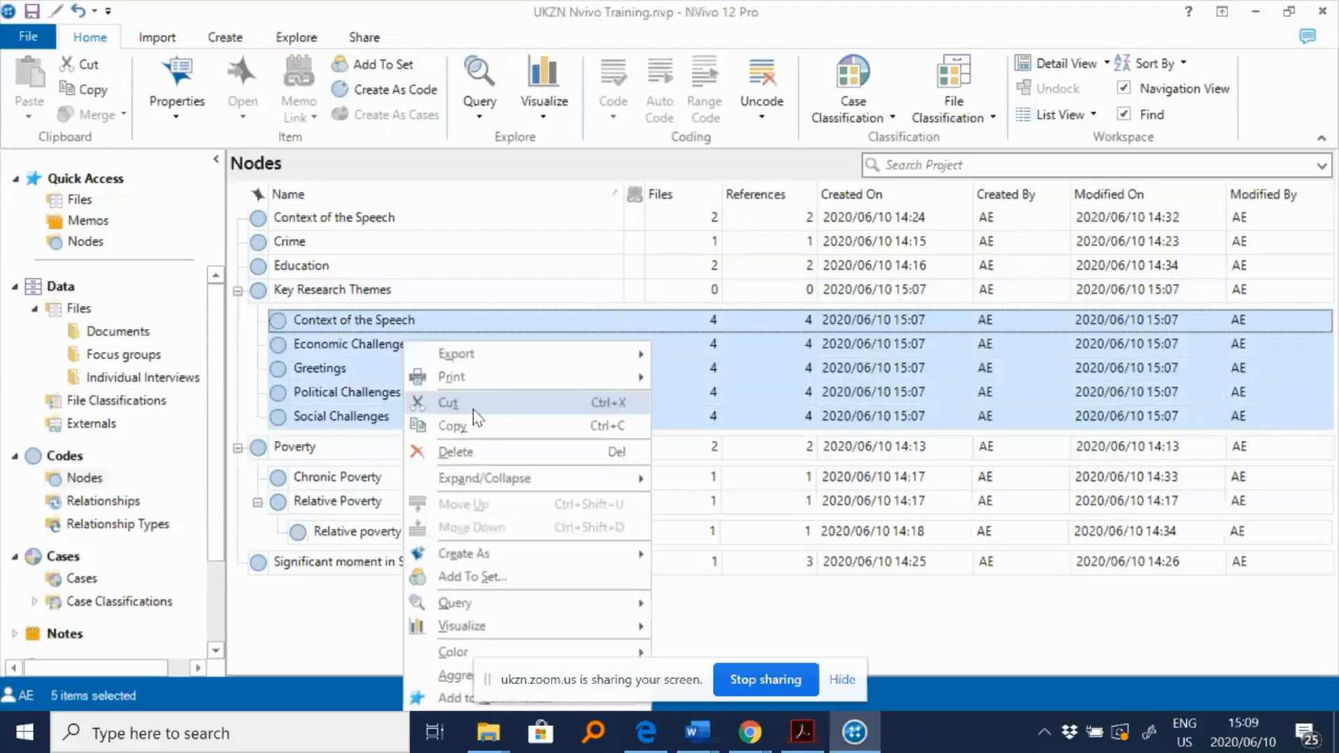
pyautogui.click(325, 368)
pyautogui.click(338, 320)
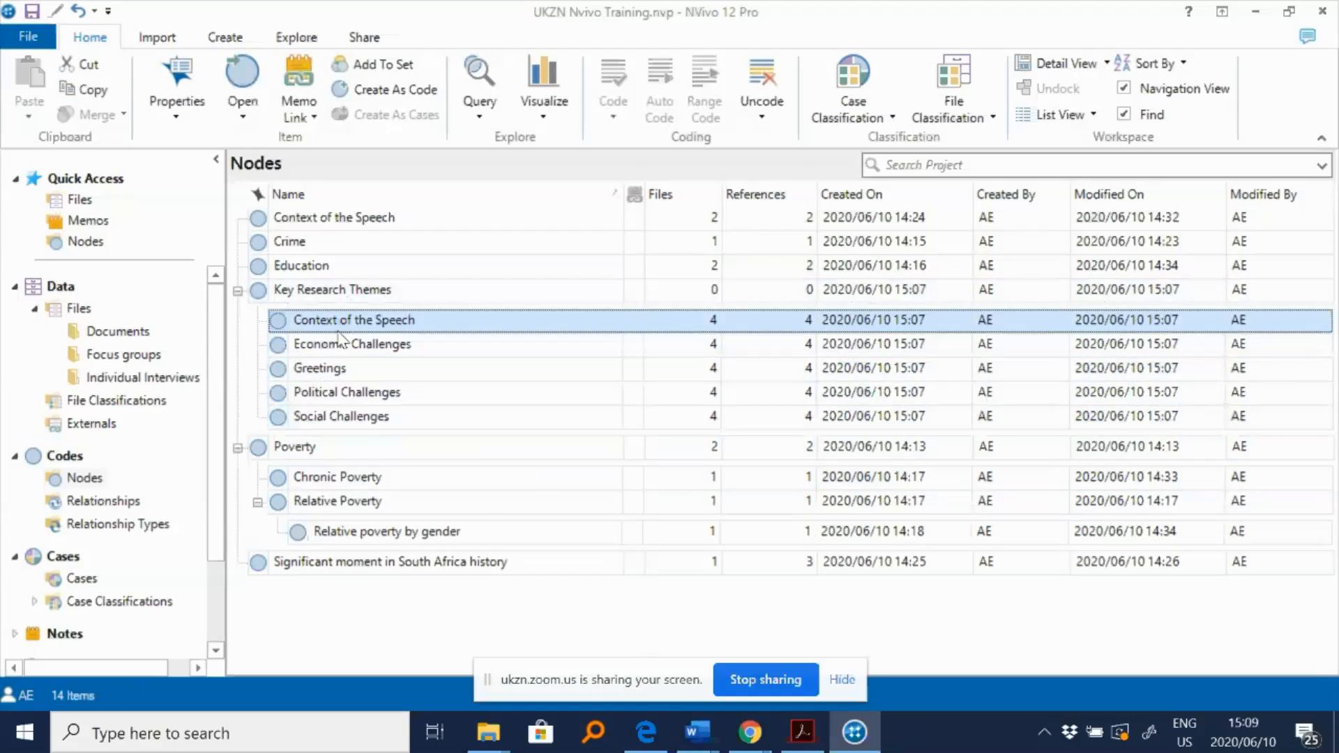
pyautogui.keyDown('shift'); pyautogui.click(377, 416); pyautogui.keyUp('shift')
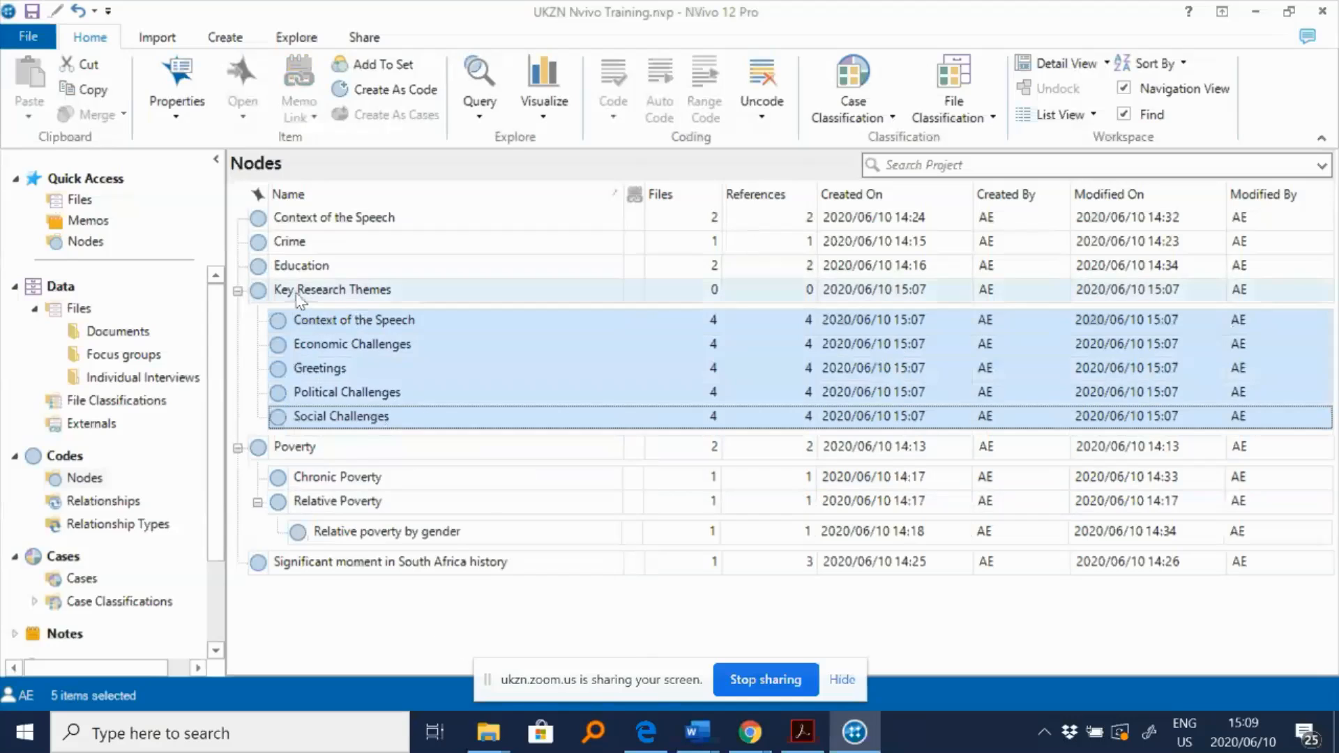
pyautogui.rightClick(341, 340)
pyautogui.click(397, 406)
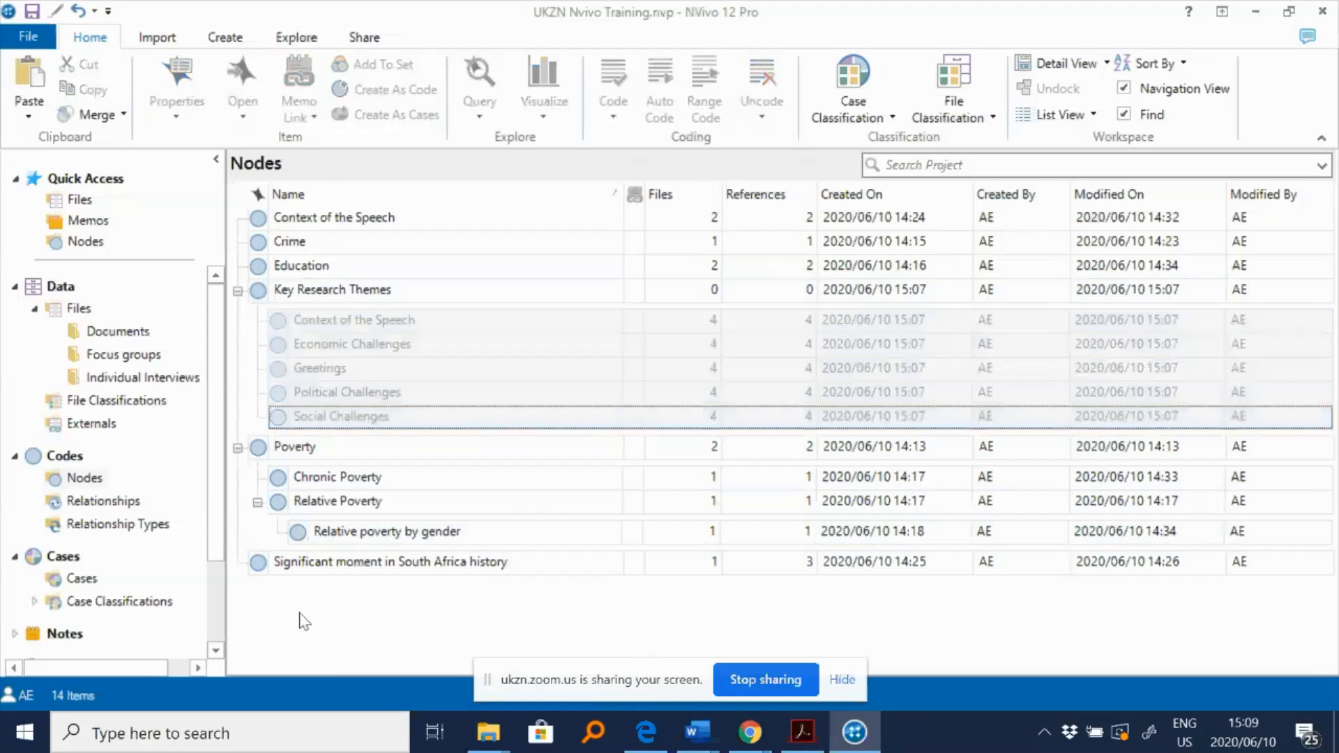
pyautogui.rightClick(314, 620)
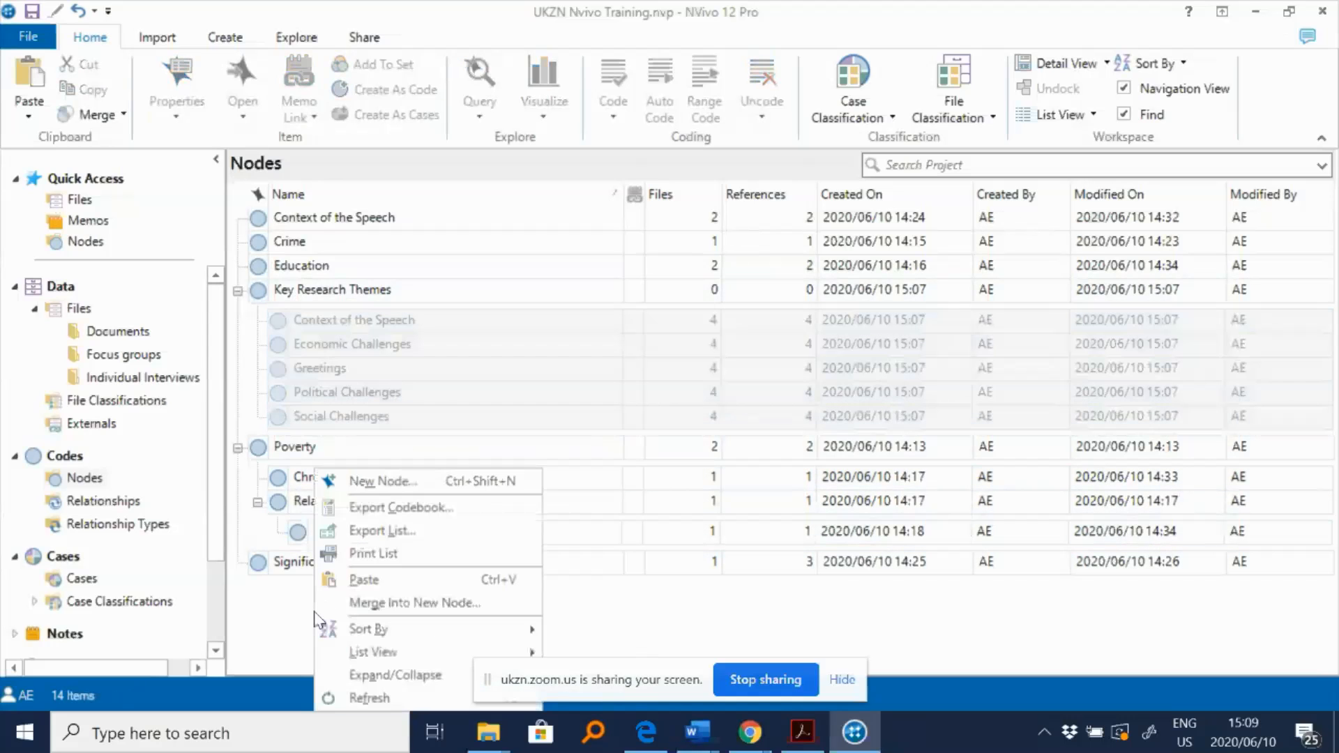
pyautogui.click(381, 581)
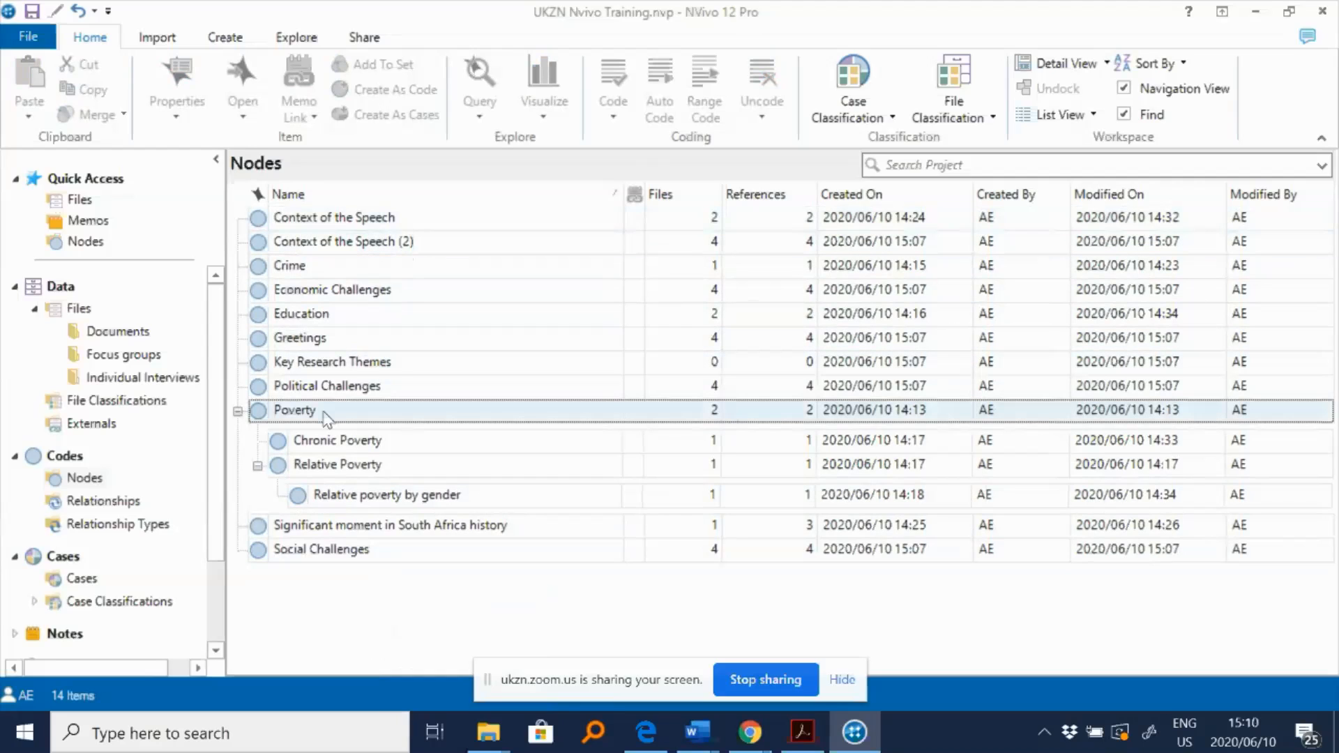
# - Delete the empty Key Research Themes node
pyautogui.click(385, 367)
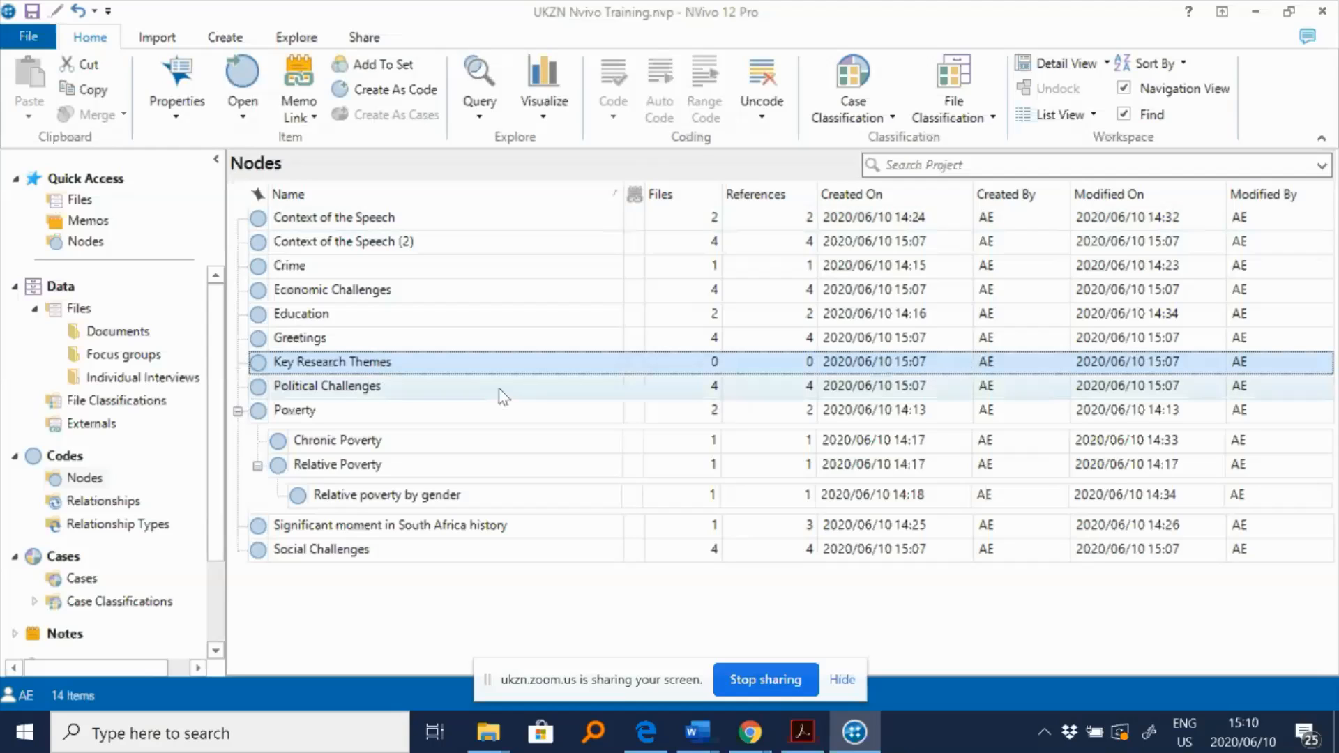
pyautogui.press('Delete')
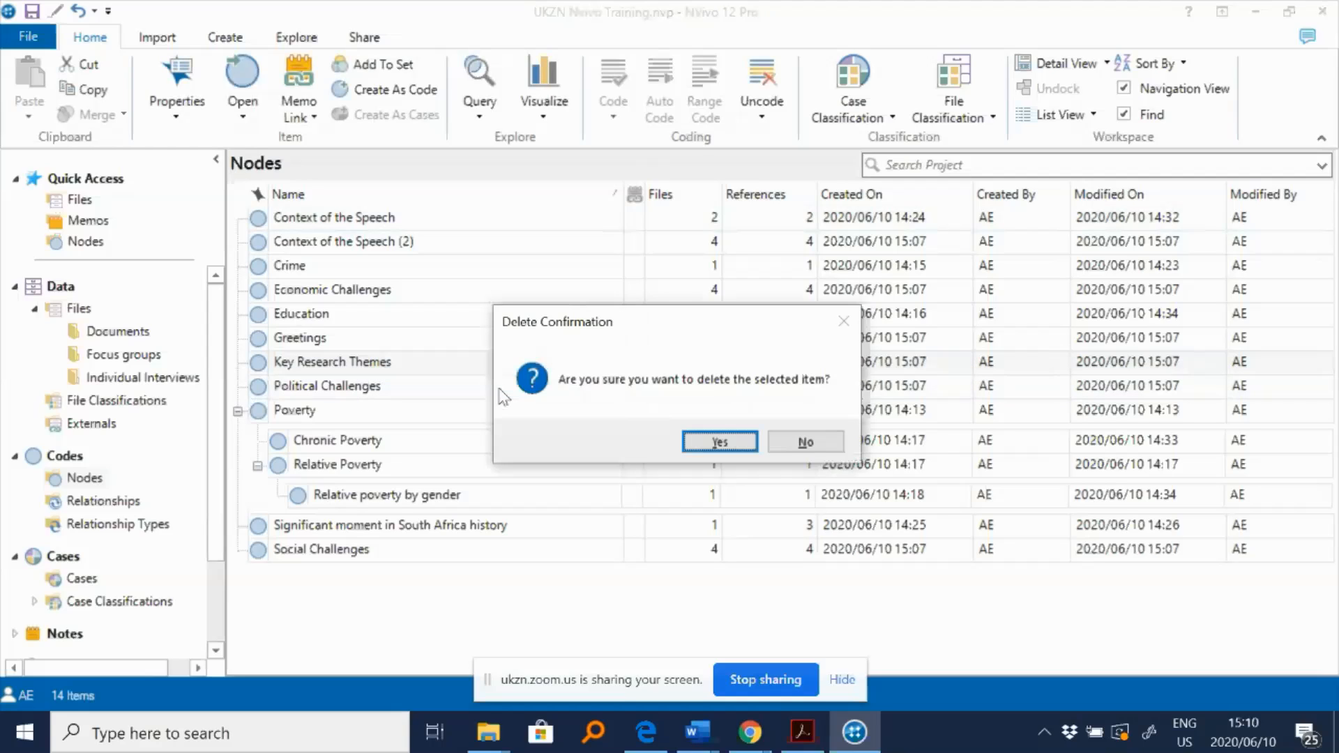
pyautogui.click(801, 441)
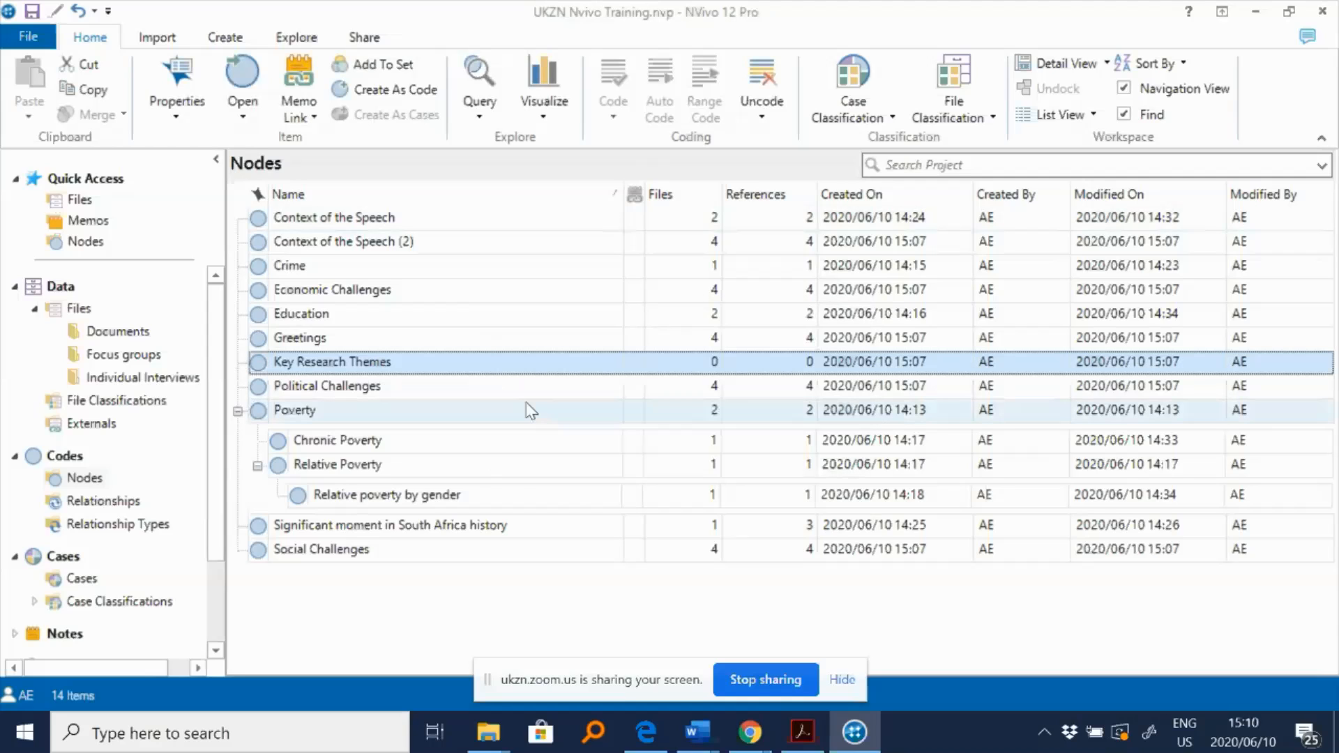
pyautogui.click(387, 359)
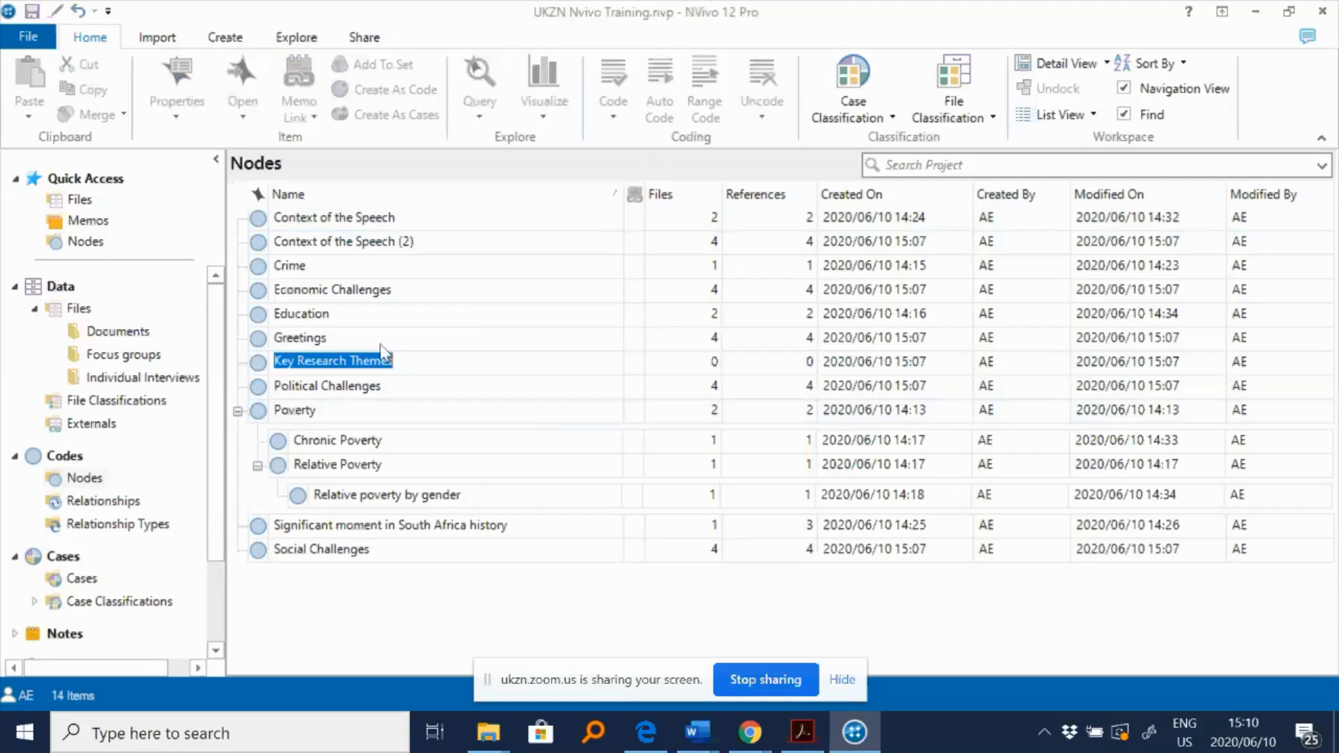
pyautogui.click(458, 362)
pyautogui.click(260, 364)
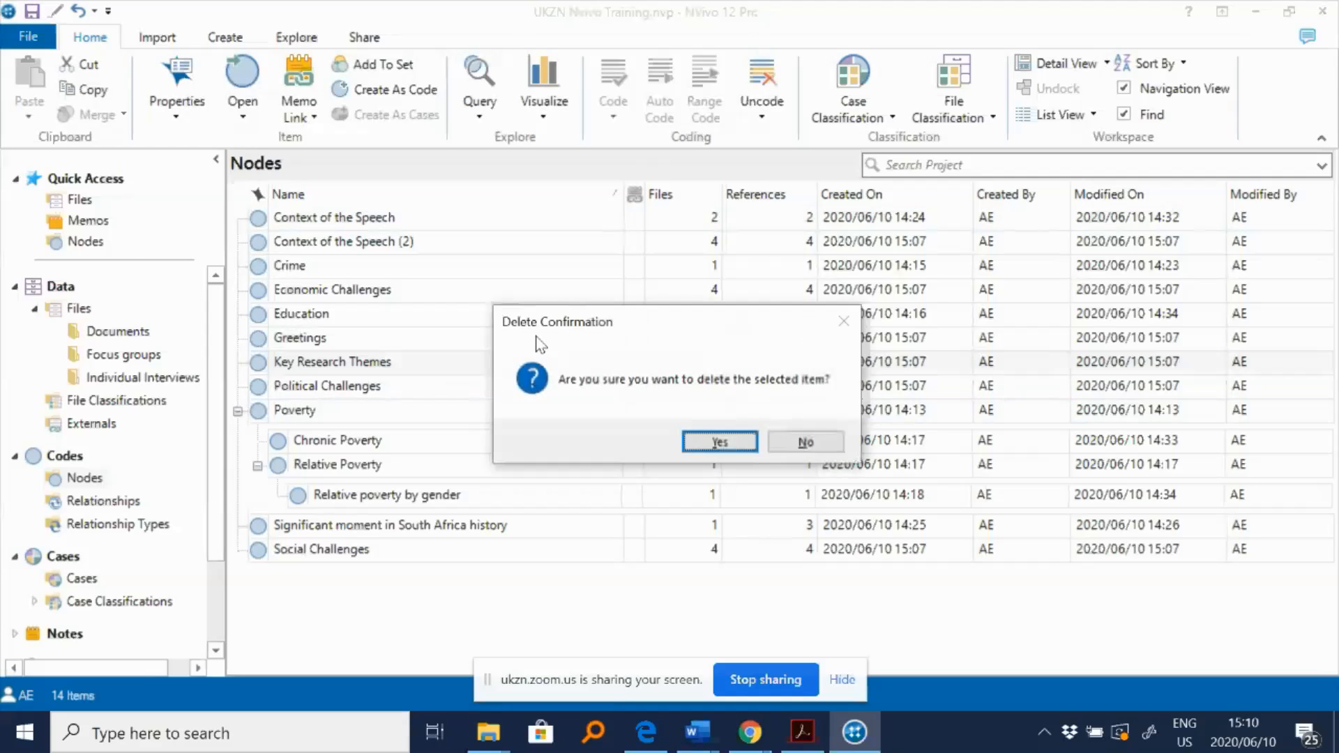
pyautogui.click(719, 443)
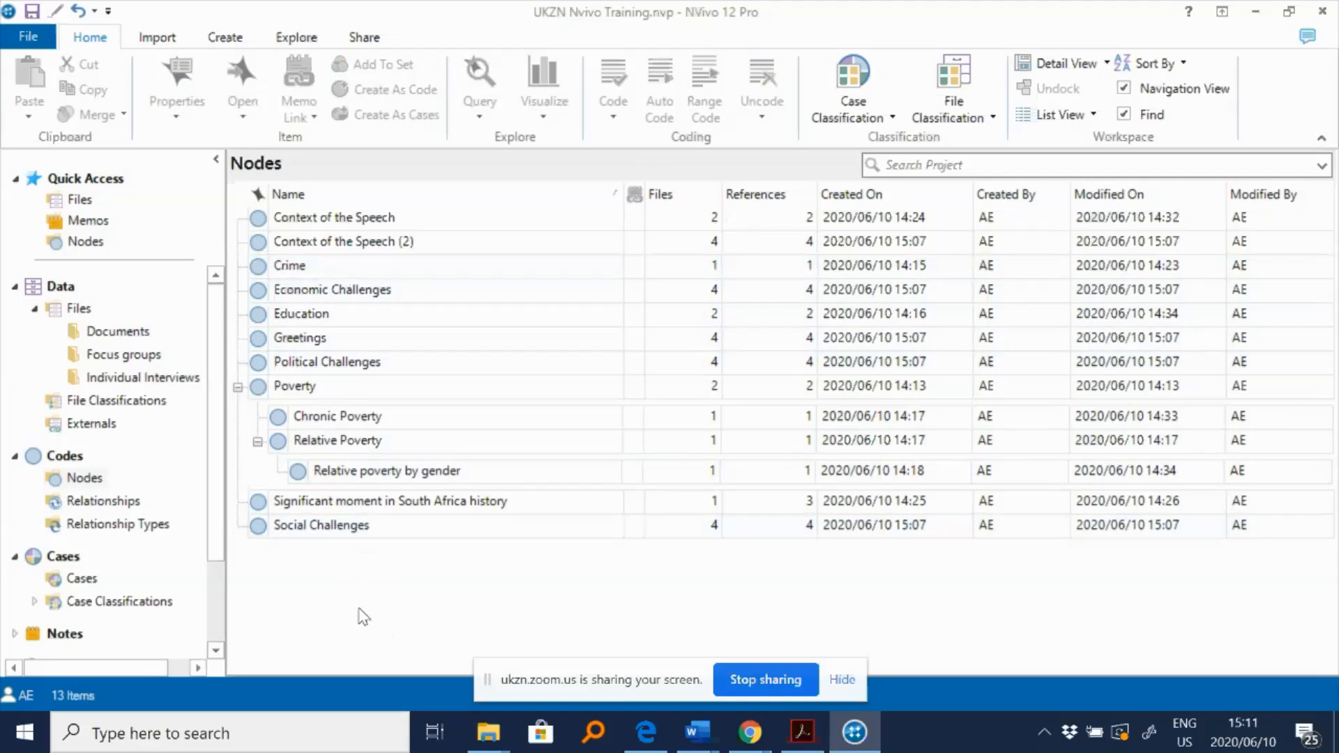
# - Rename the Social Challenges node to Socioeconomic Challenges in its node properties
pyautogui.click(335, 530)
pyautogui.click(352, 298)
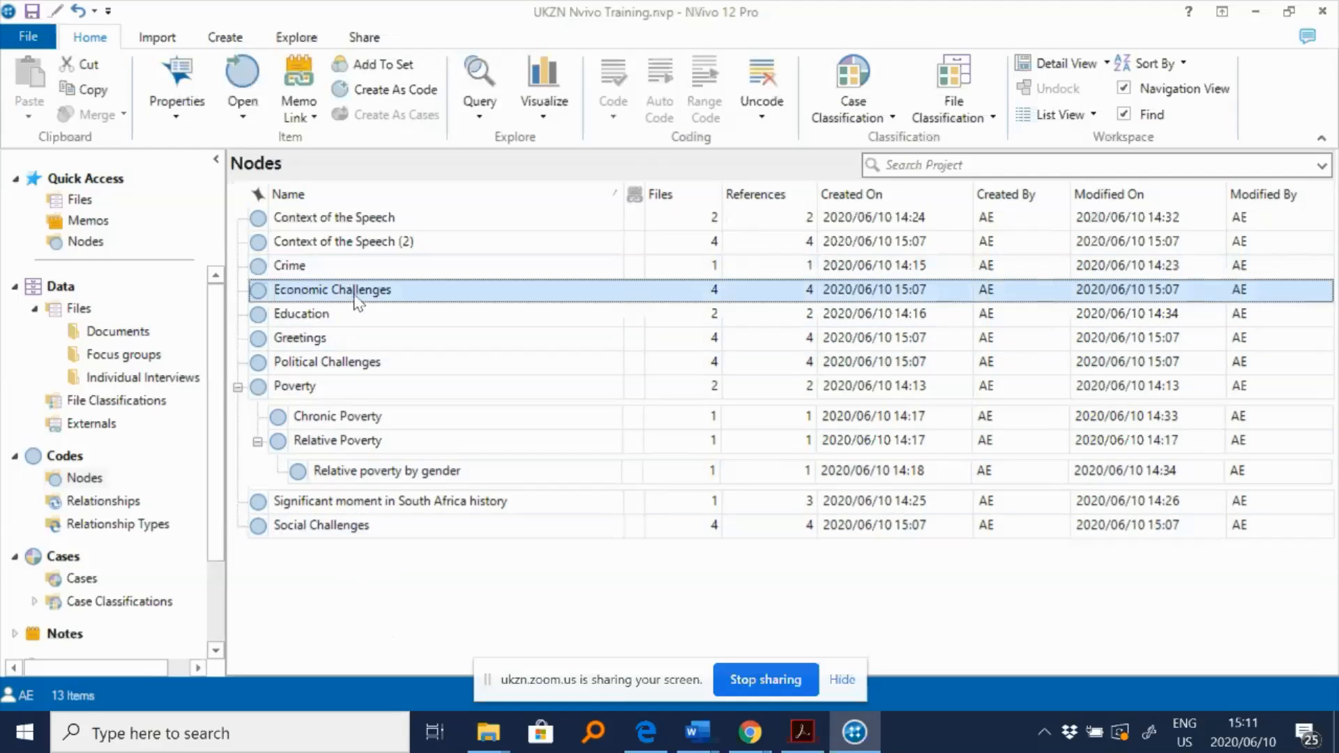
pyautogui.click(344, 529)
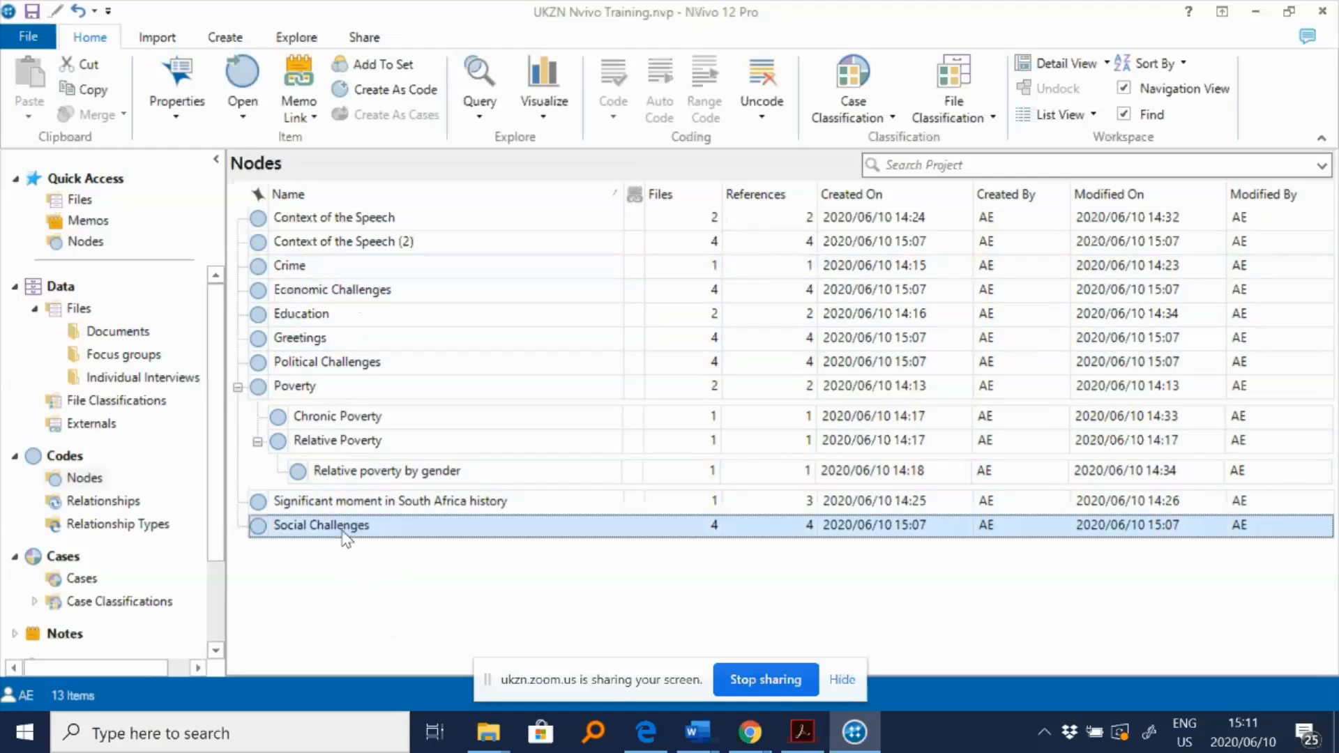
pyautogui.rightClick(262, 533)
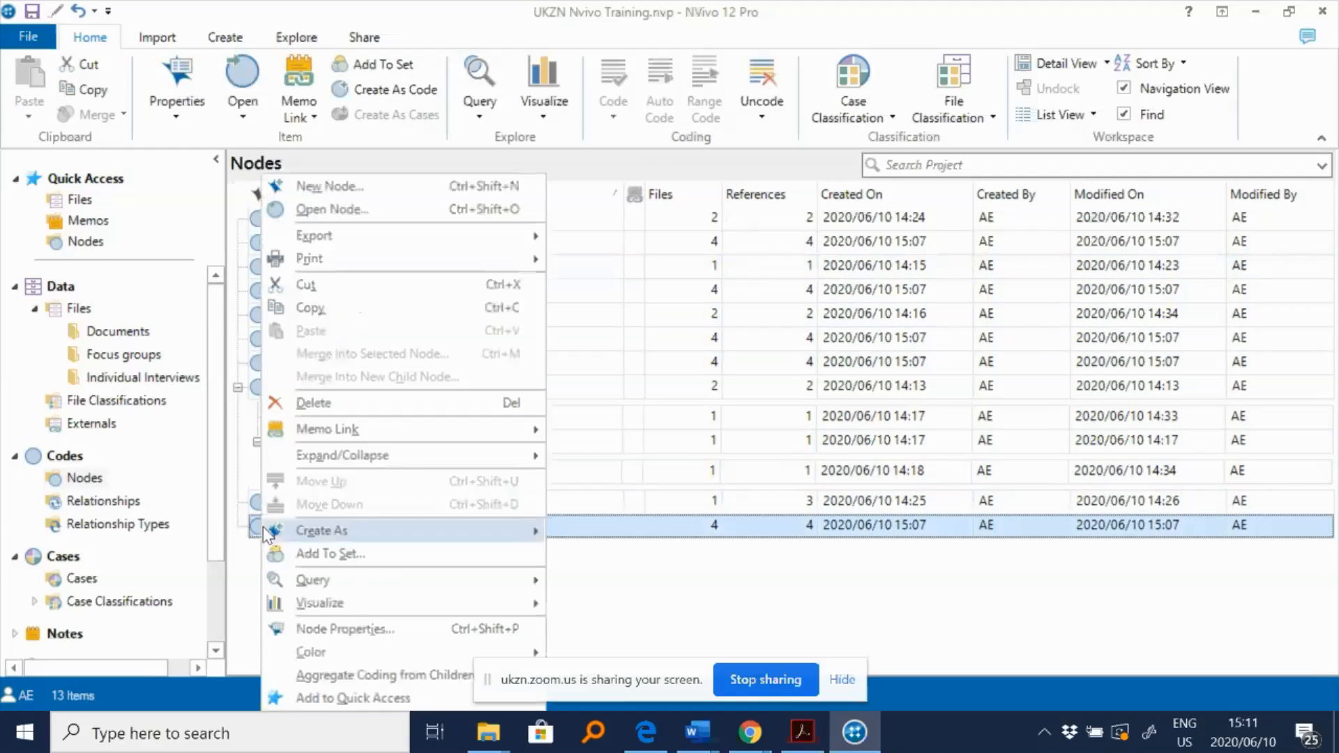
pyautogui.moveTo(264, 532)
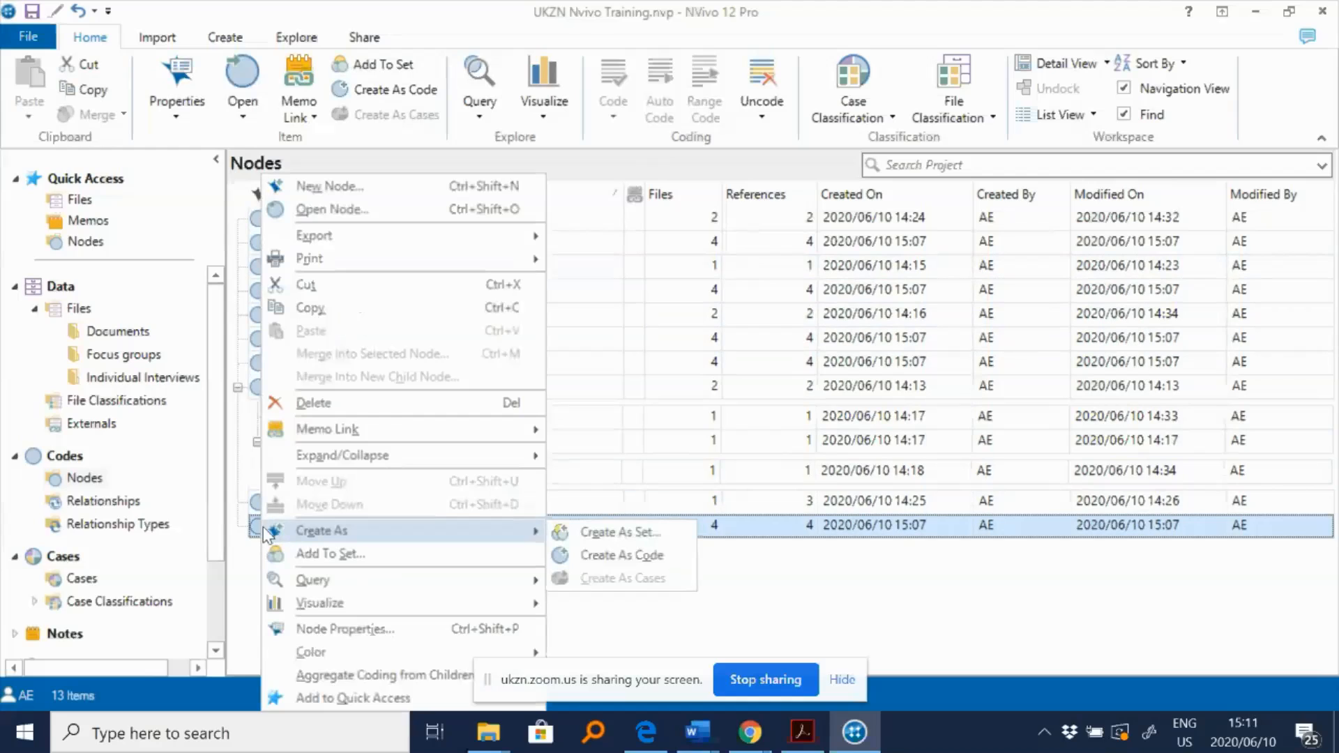
pyautogui.click(345, 631)
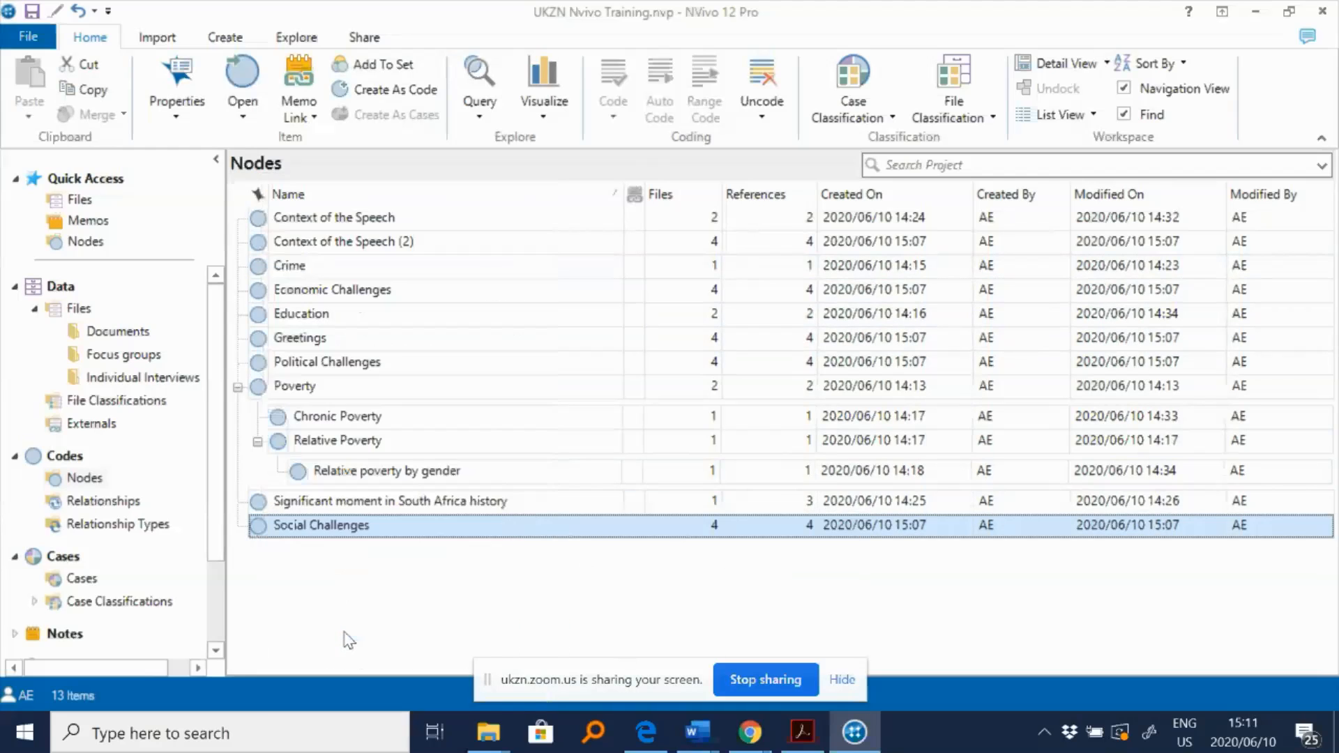
pyautogui.click(635, 236)
pyautogui.press('BackSpace')
pyautogui.press('BackSpace')
pyautogui.press('BackSpace')
pyautogui.press('BackSpace')
pyautogui.press('BackSpace')
pyautogui.press('BackSpace')
pyautogui.press('BackSpace')
pyautogui.press('BackSpace')
pyautogui.press('BackSpace')
pyautogui.press('BackSpace')
pyautogui.press('BackSpace')
pyautogui.press('BackSpace')
pyautogui.press('BackSpace')
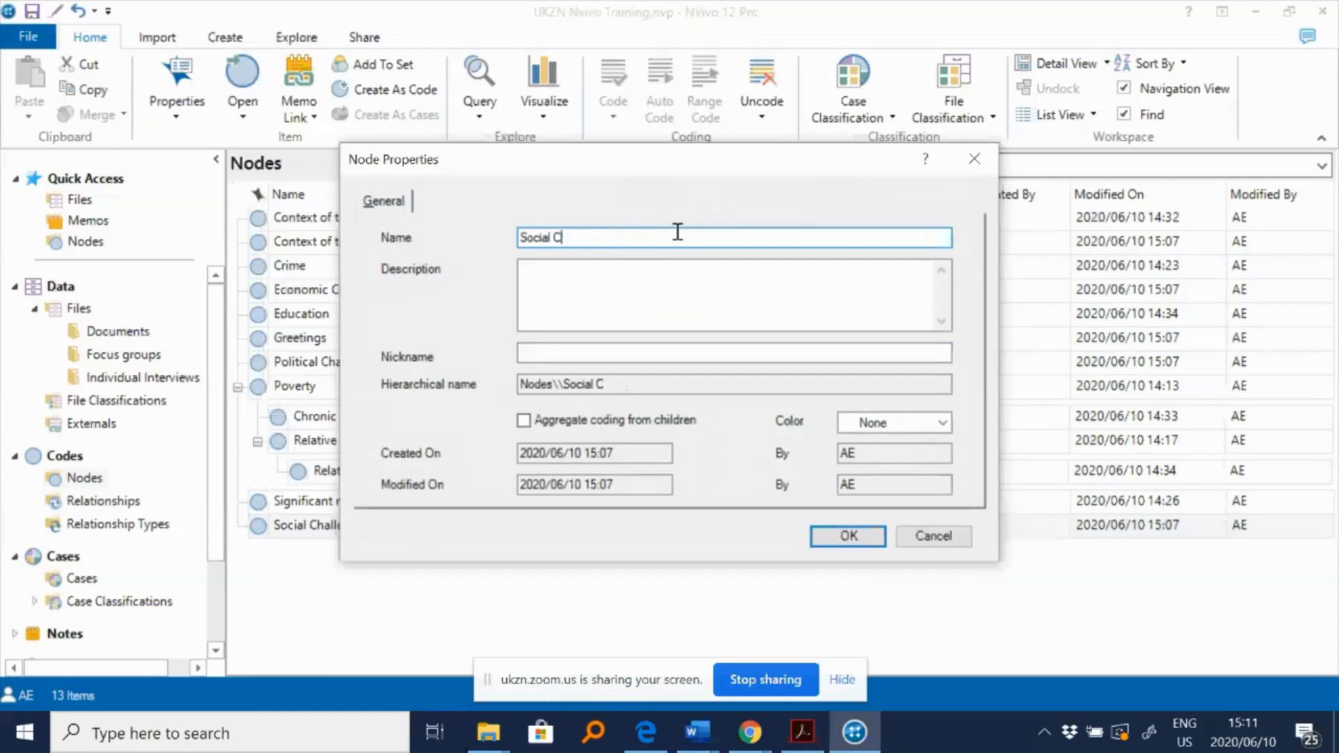
pyautogui.write('oec')
pyautogui.press('BackSpace')
pyautogui.write('conomic Challenges')
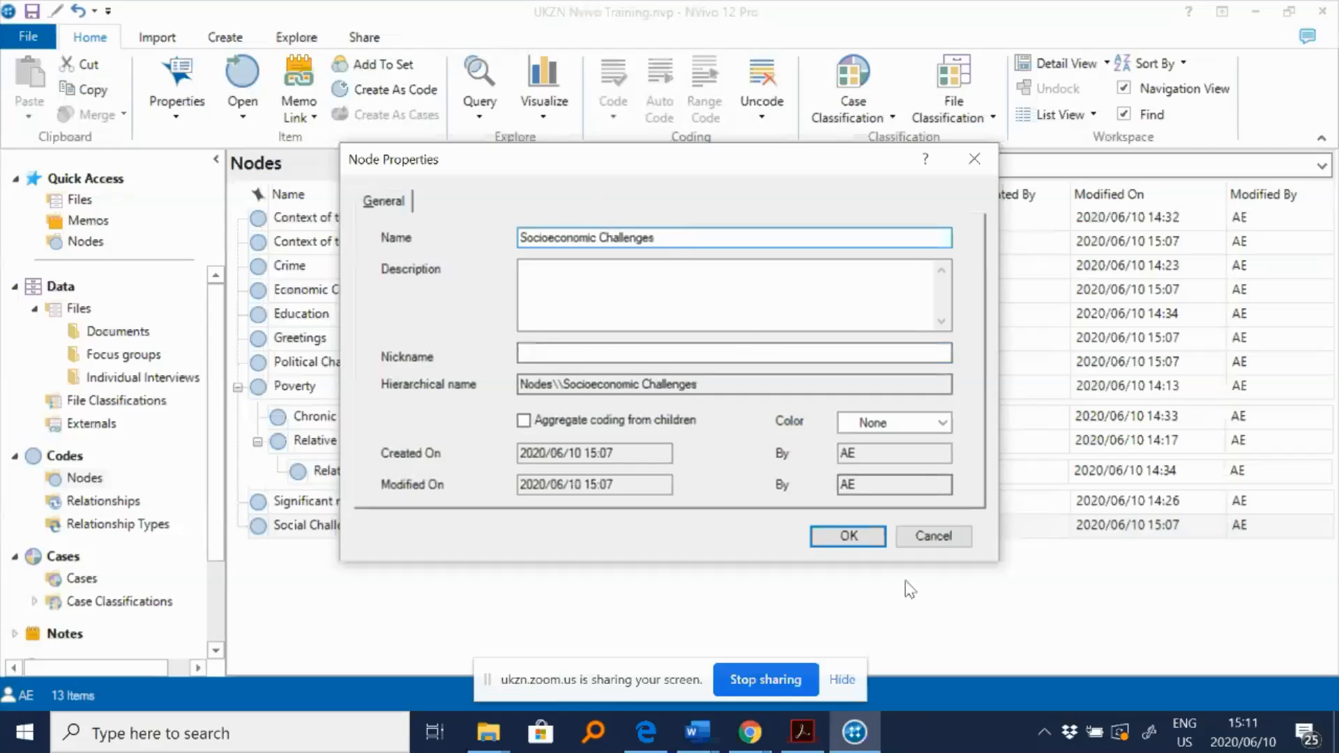
pyautogui.click(847, 536)
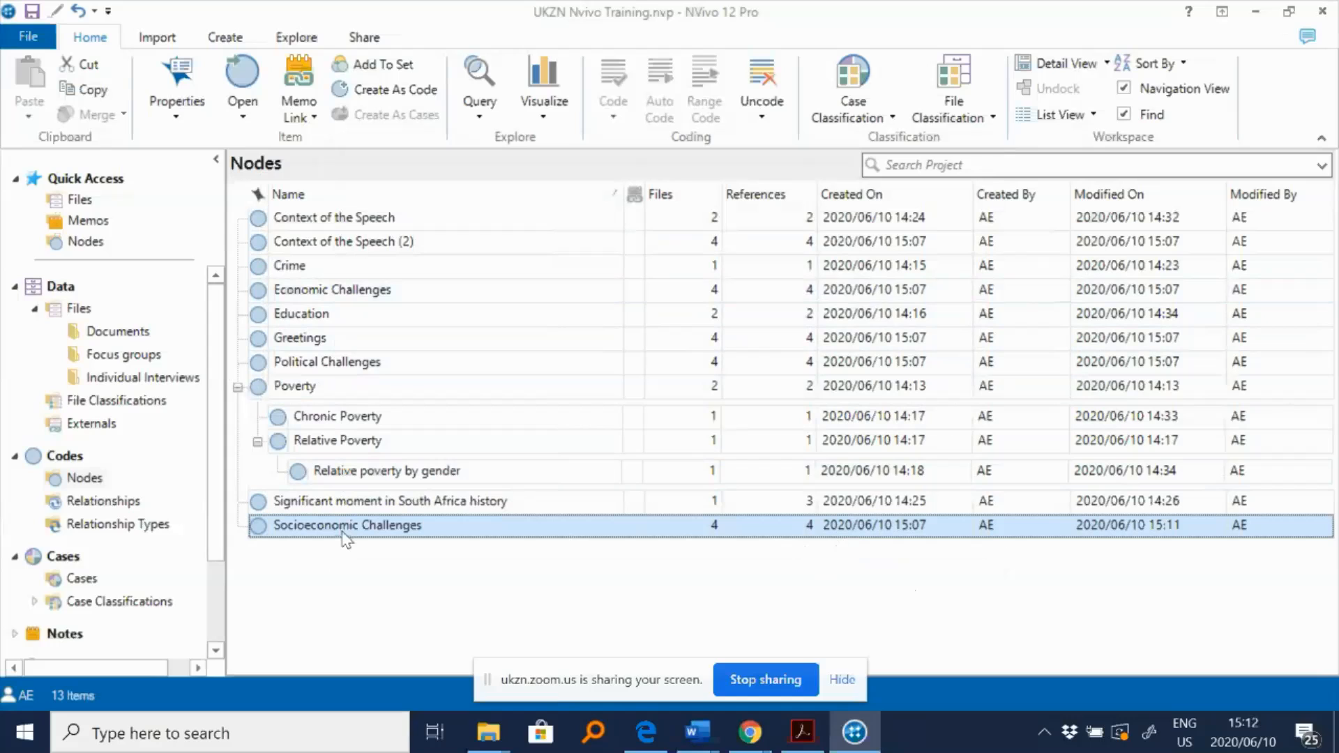
# - Merge the Economic Challenges node into the Socioeconomic Challenges node, keeping linked memos, see also links and relationships
pyautogui.click(319, 296)
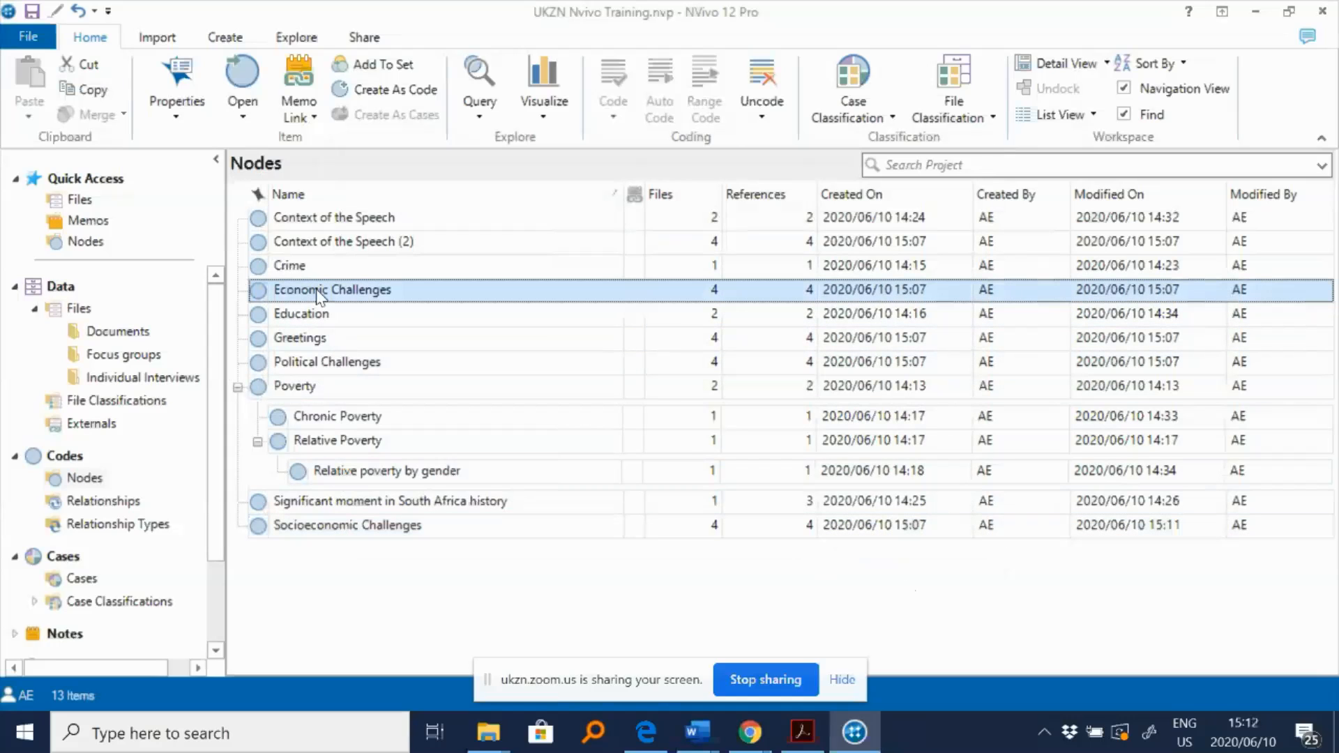
pyautogui.rightClick(320, 296)
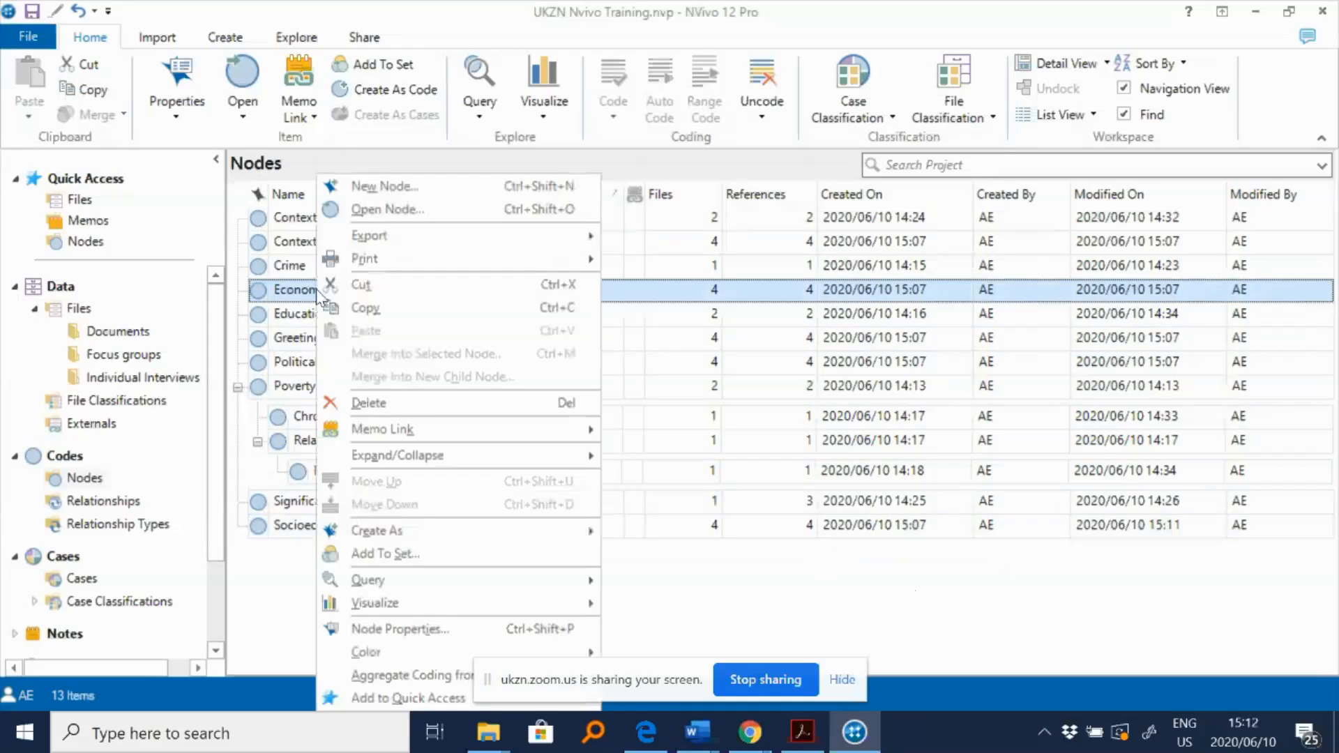
pyautogui.click(386, 286)
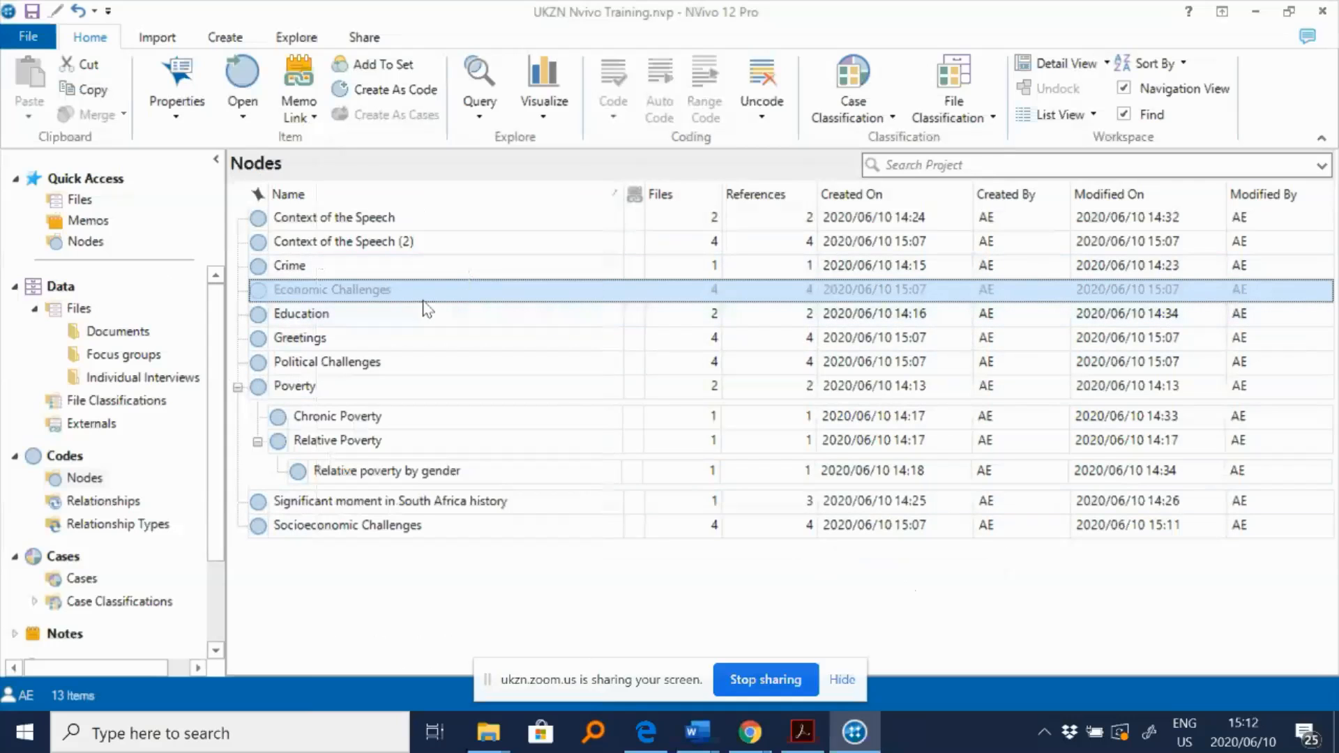
pyautogui.click(299, 530)
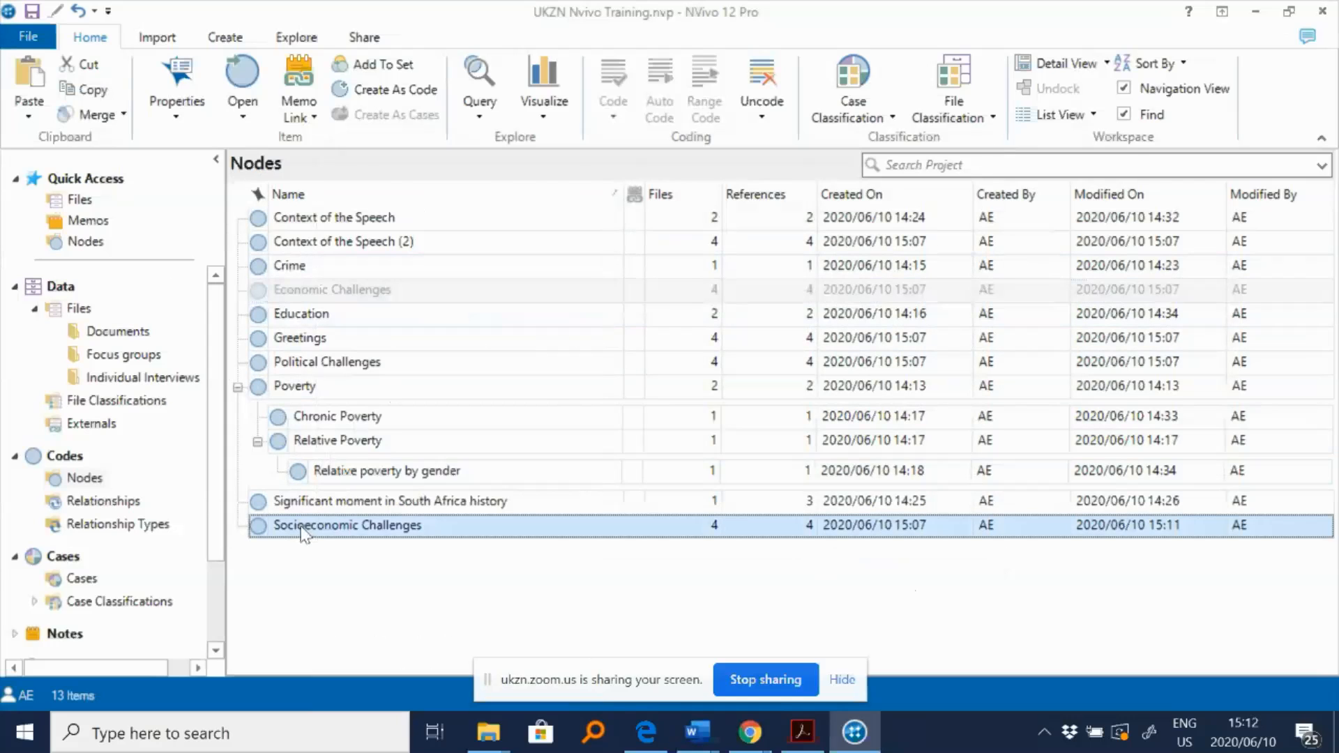
pyautogui.rightClick(304, 534)
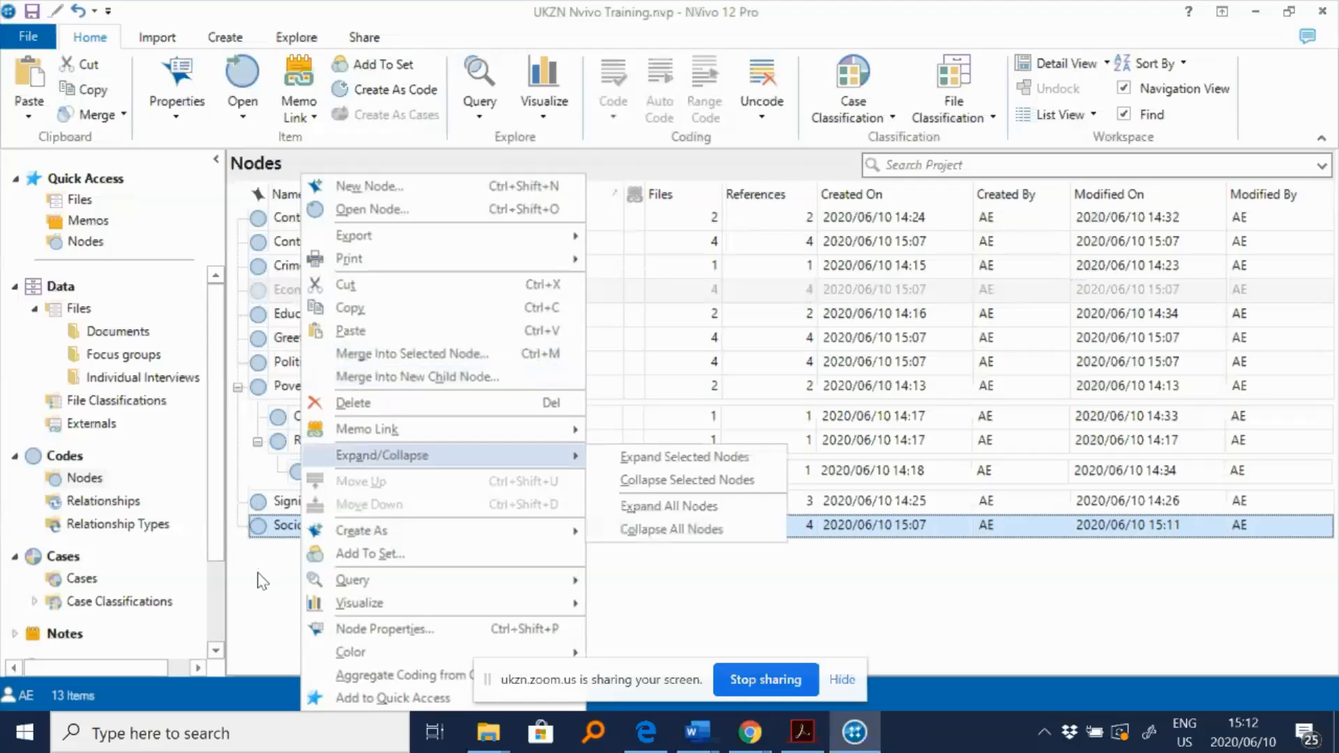
pyautogui.click(265, 581)
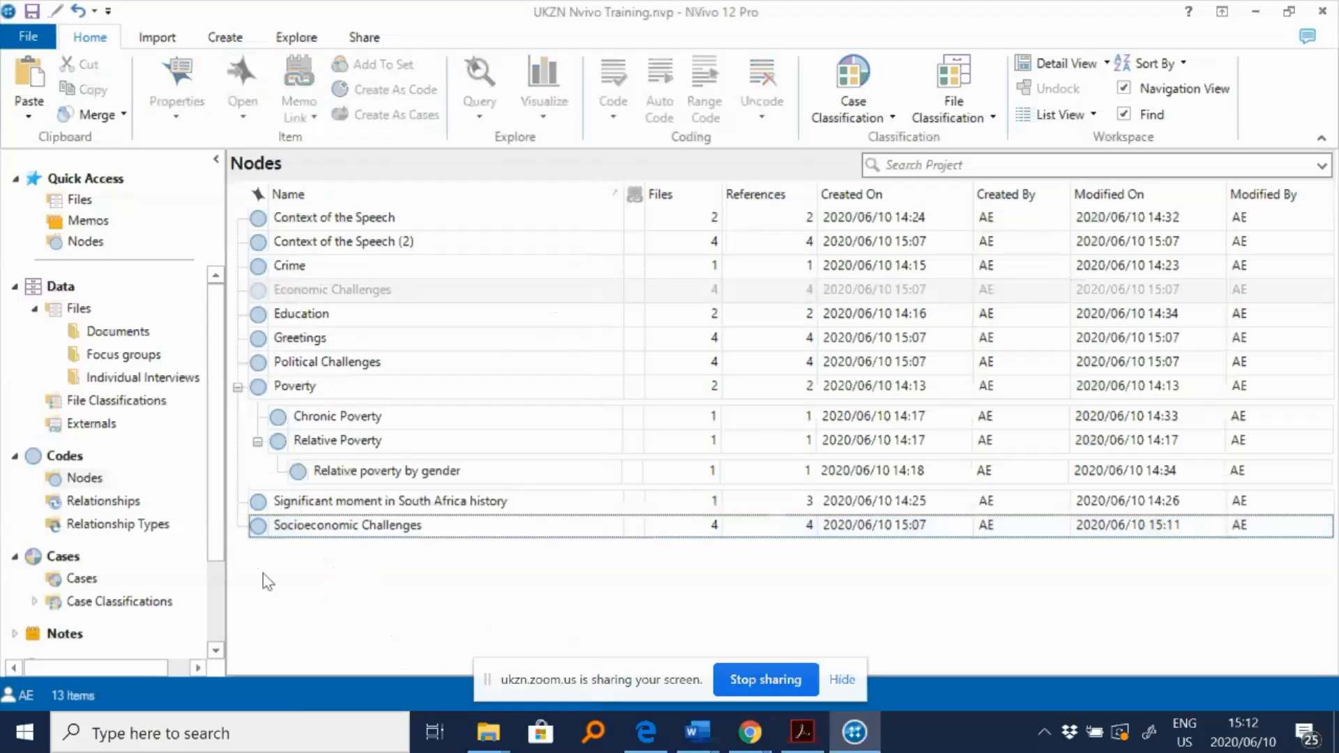
pyautogui.rightClick(298, 534)
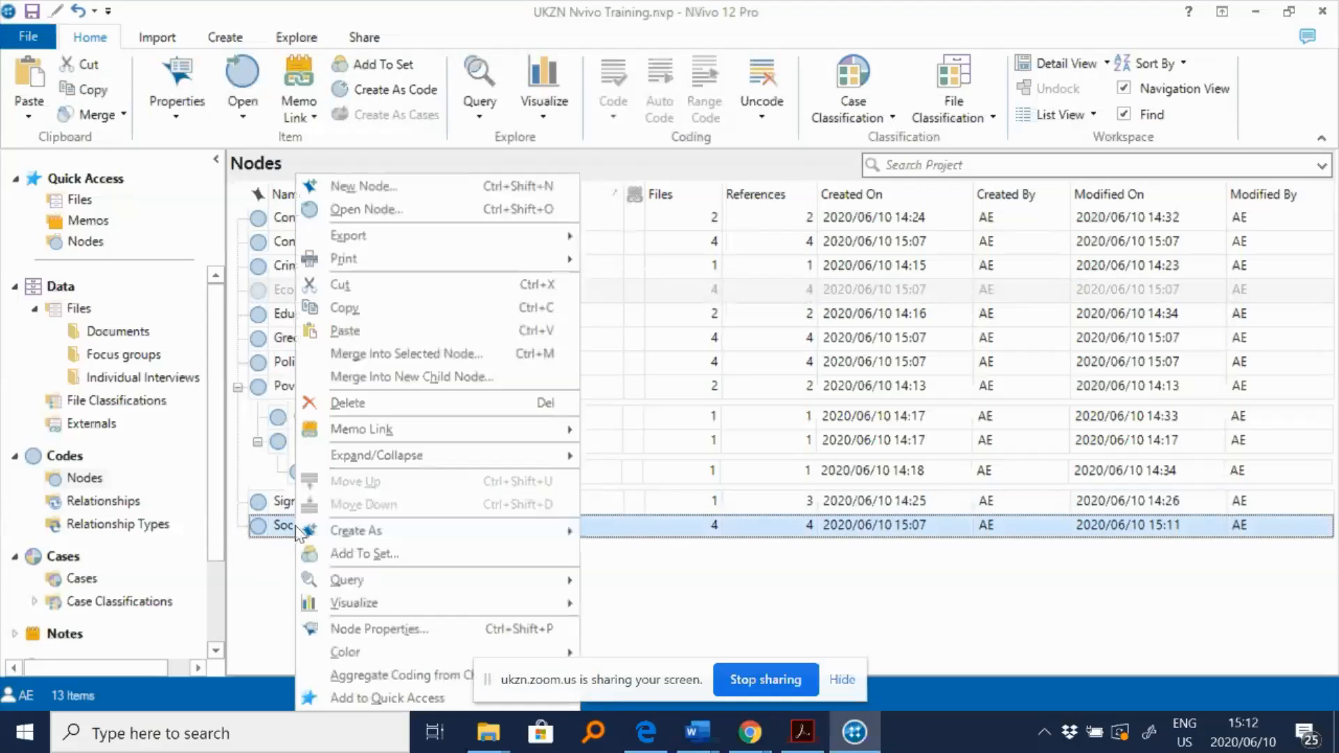
pyautogui.click(395, 356)
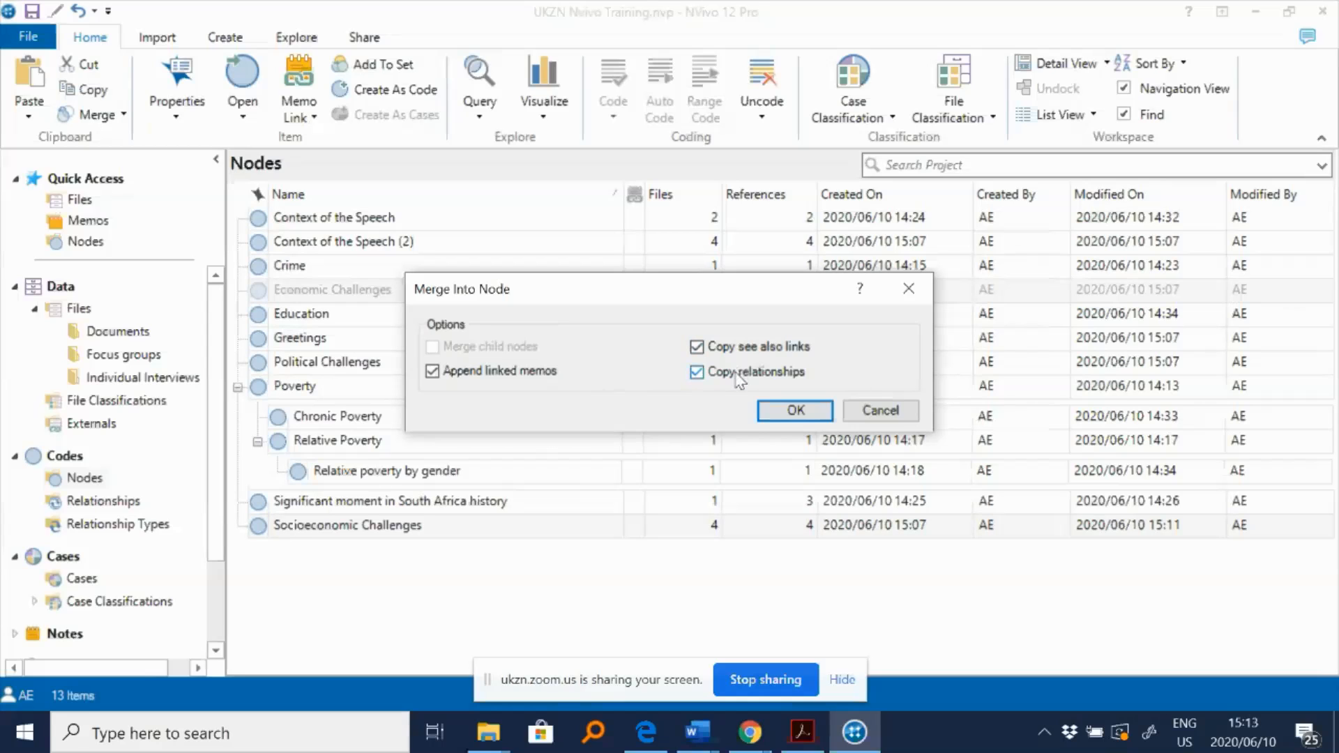
pyautogui.click(811, 411)
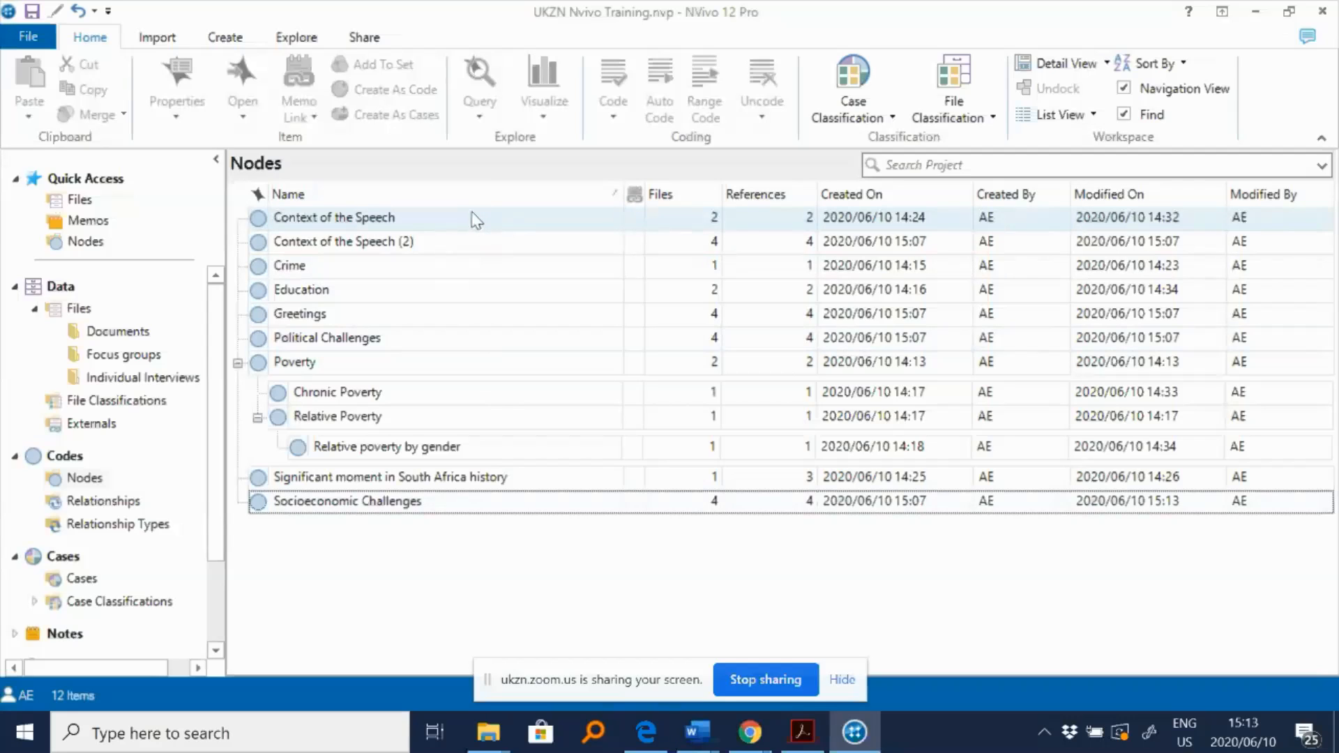
# - Open the Political Challenges node to review its coded passages, then close it
pyautogui.doubleClick(352, 341)
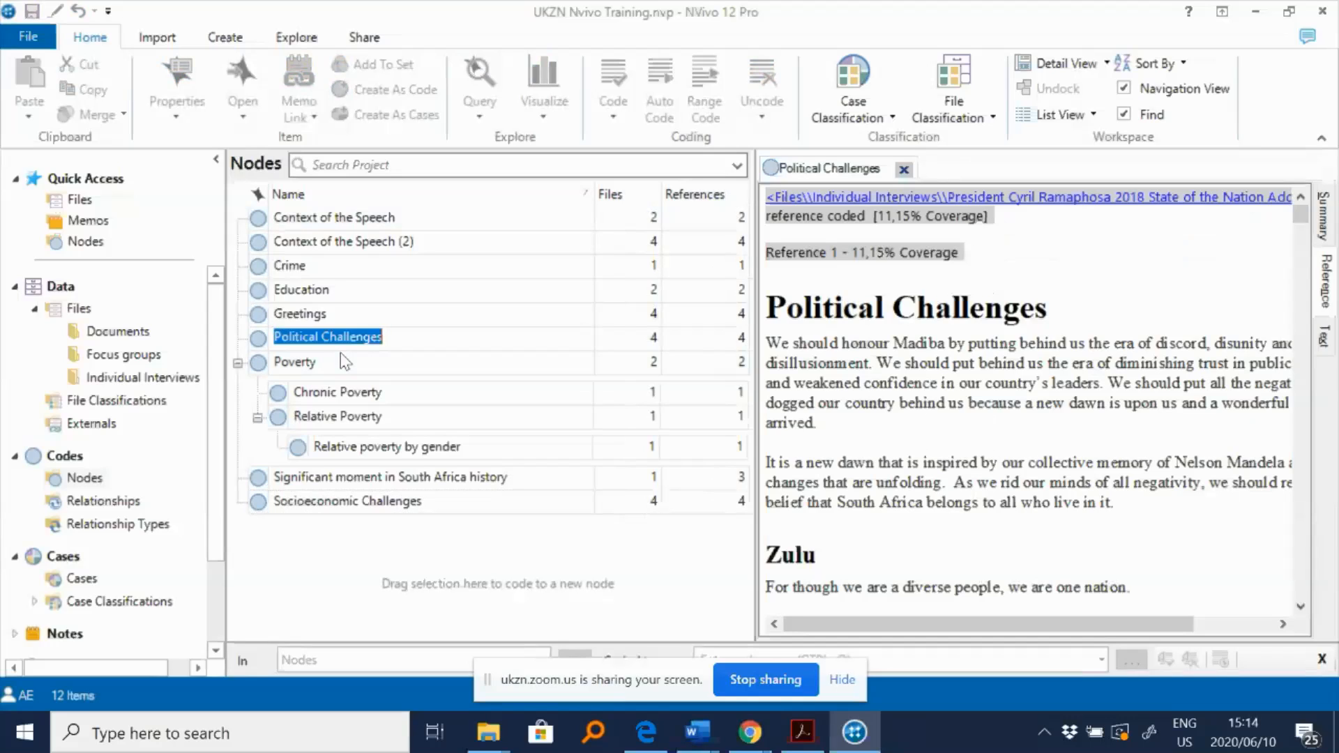
pyautogui.click(904, 170)
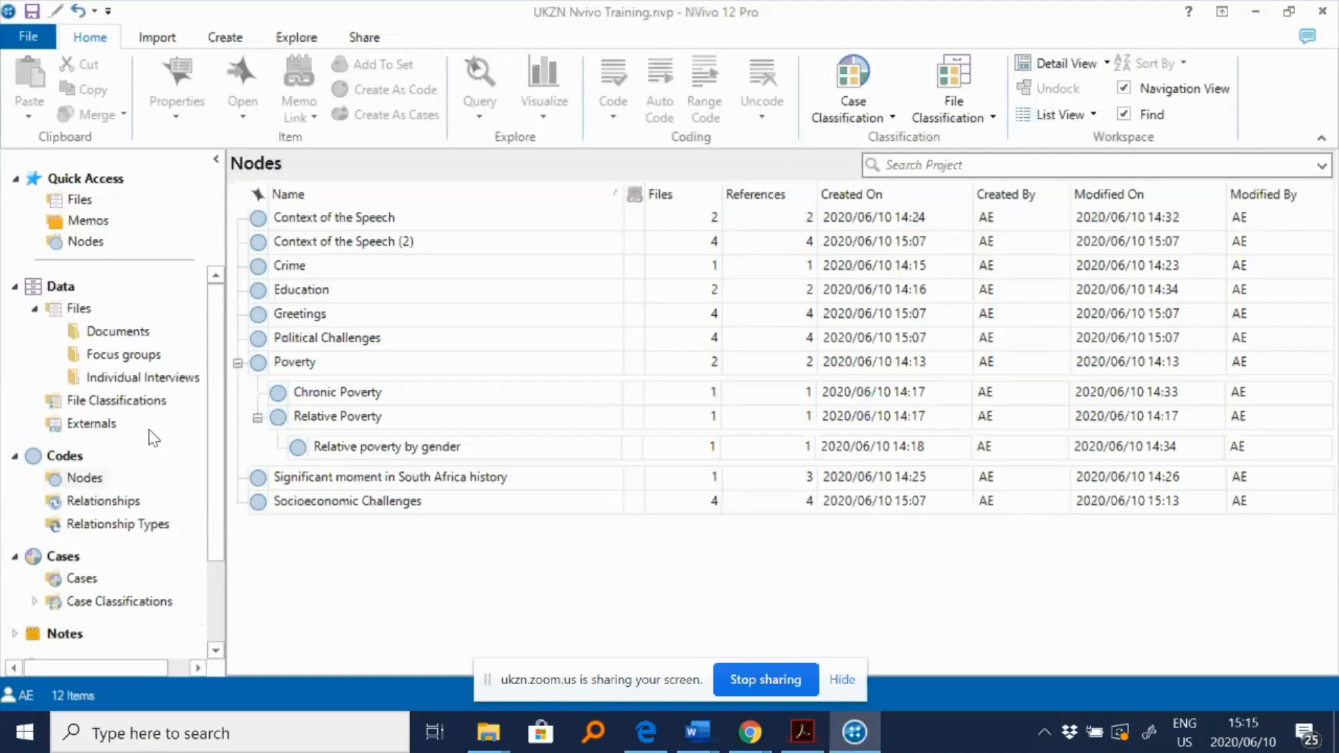
# - Open the President Cyril Ramaphosa 2018 State of the Nation Address document from Individual Interviews for editing
pyautogui.click(136, 378)
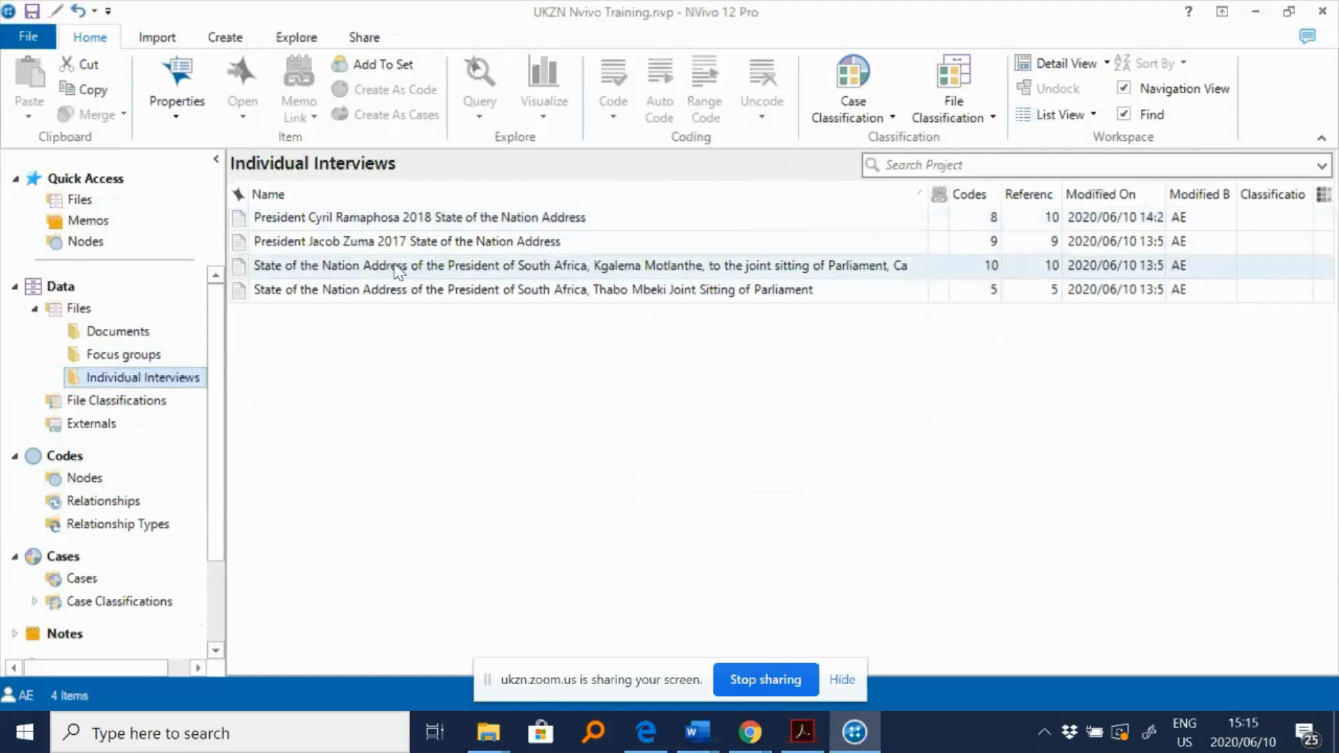
pyautogui.doubleClick(419, 221)
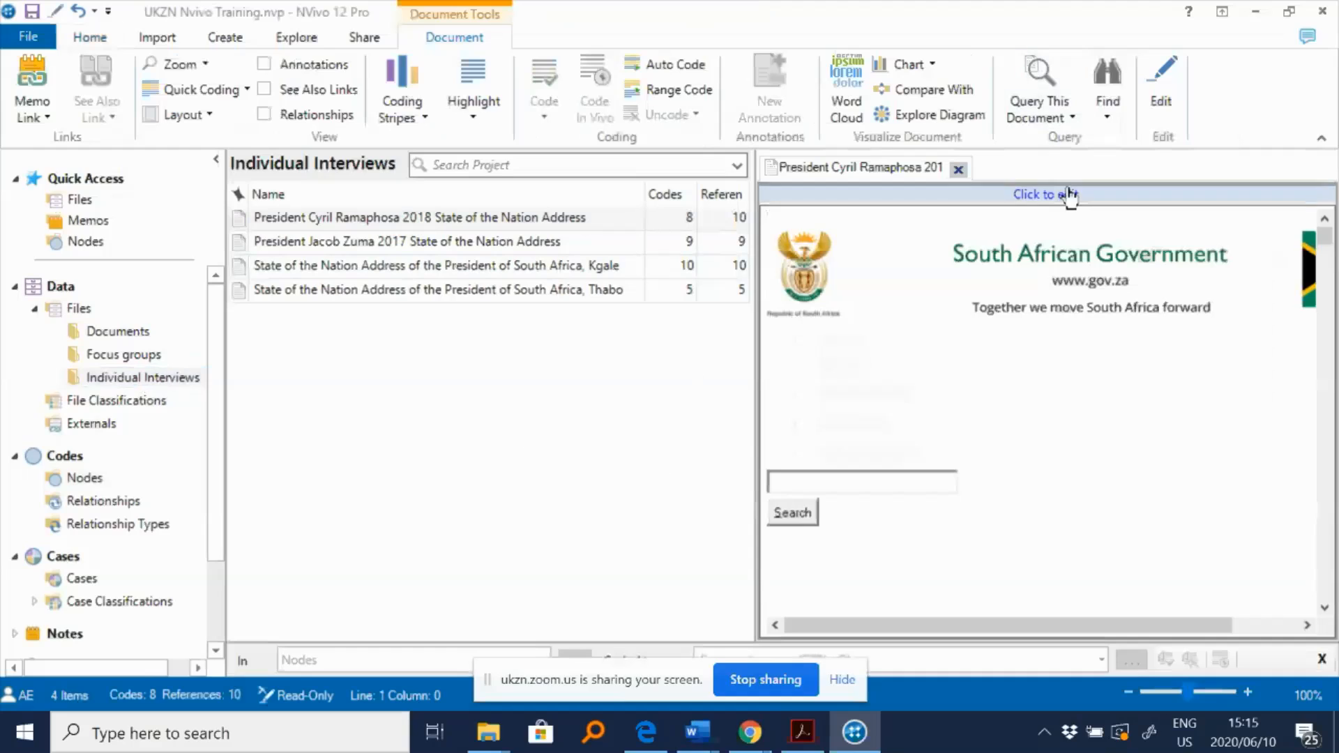
pyautogui.click(1069, 195)
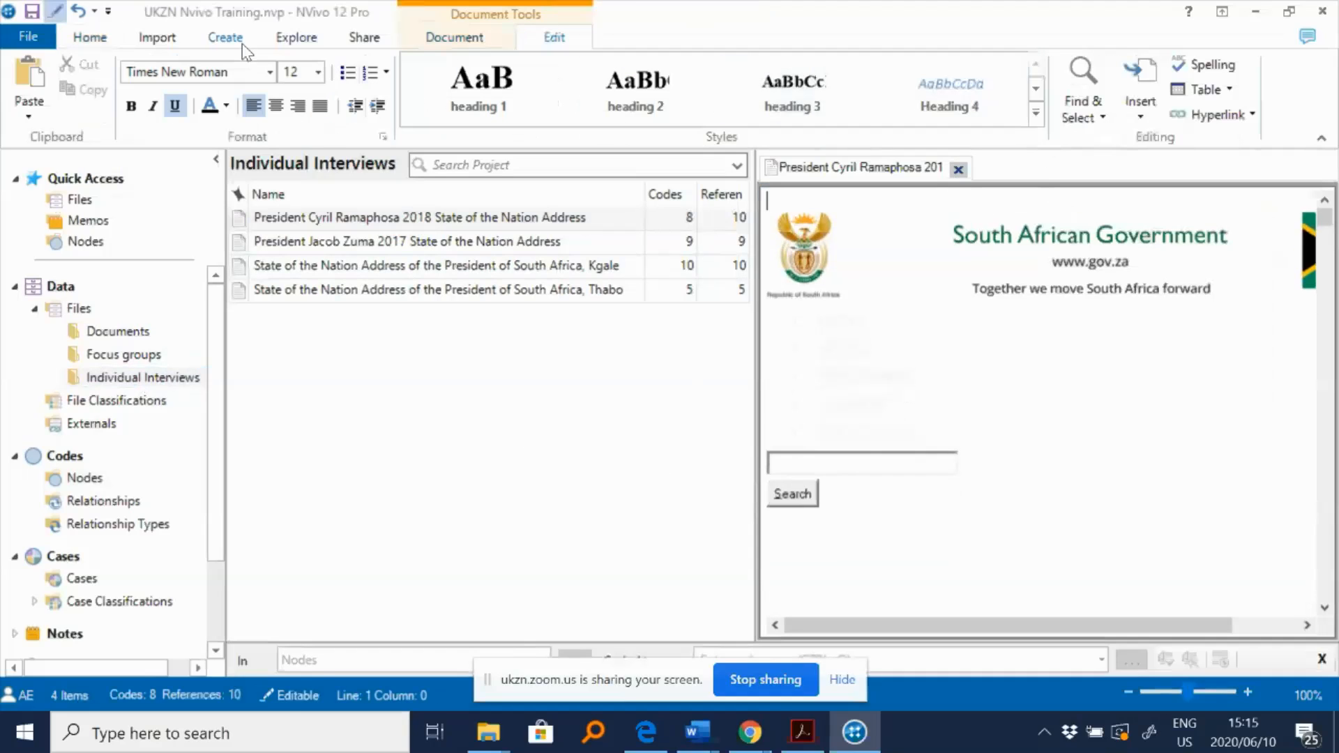
pyautogui.click(174, 109)
# - Apply the Heading 1 style to the "Honourable members," line, then undo it
pyautogui.scroll(-3, 1093, 460)
pyautogui.scroll(-9, 1093, 459)
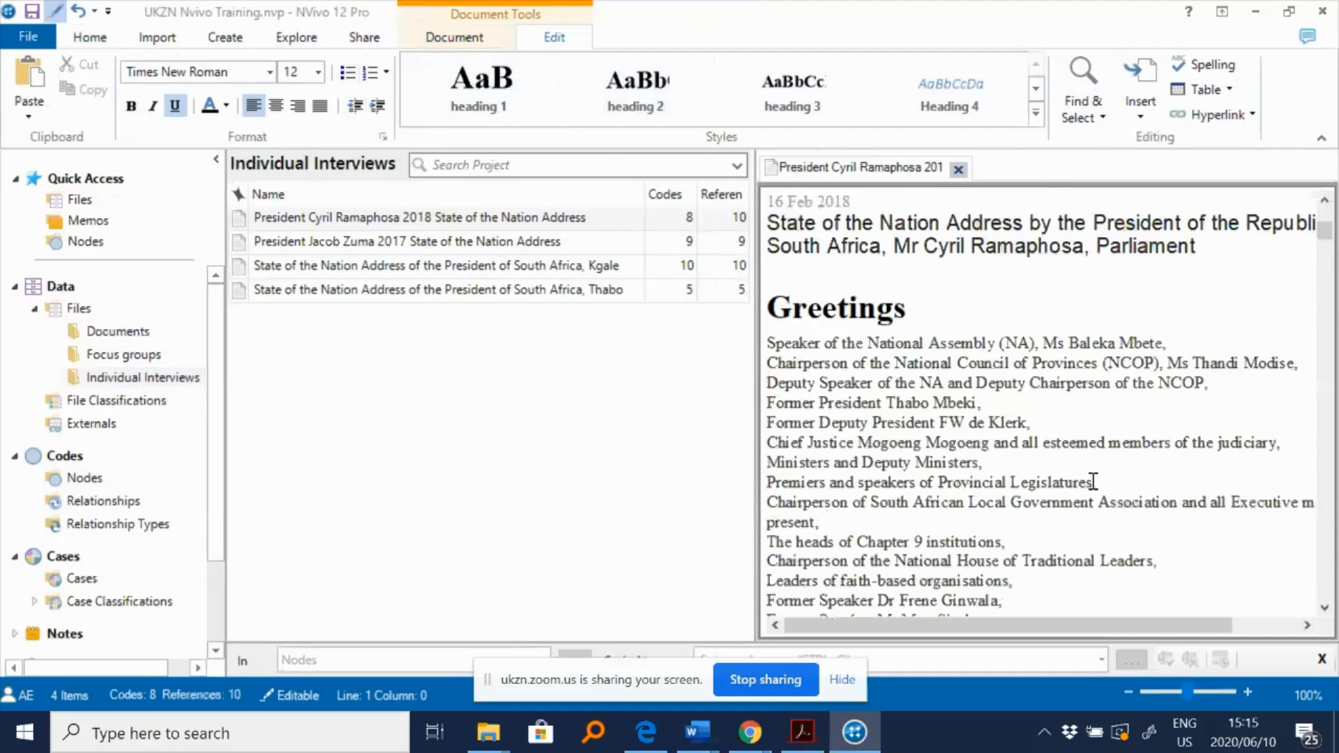
pyautogui.scroll(-5, 1089, 484)
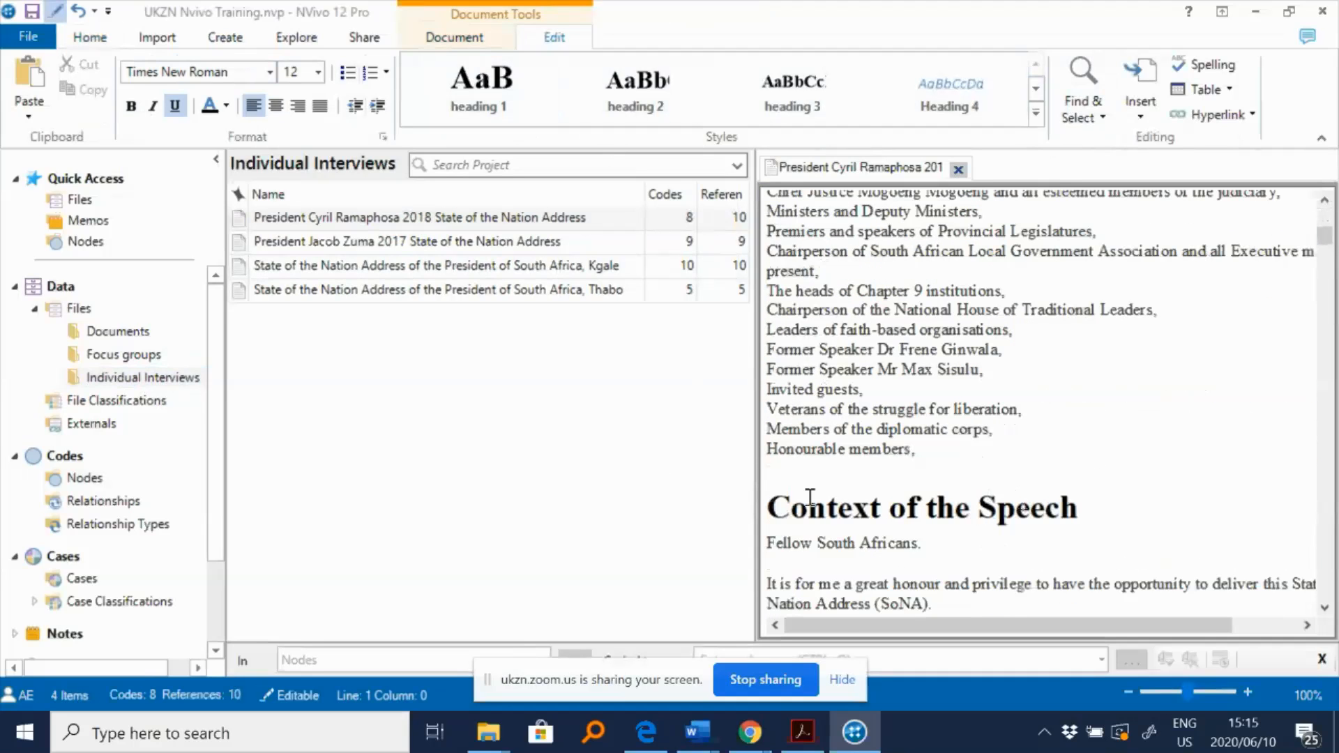
pyautogui.moveTo(924, 452); pyautogui.dragTo(767, 449)
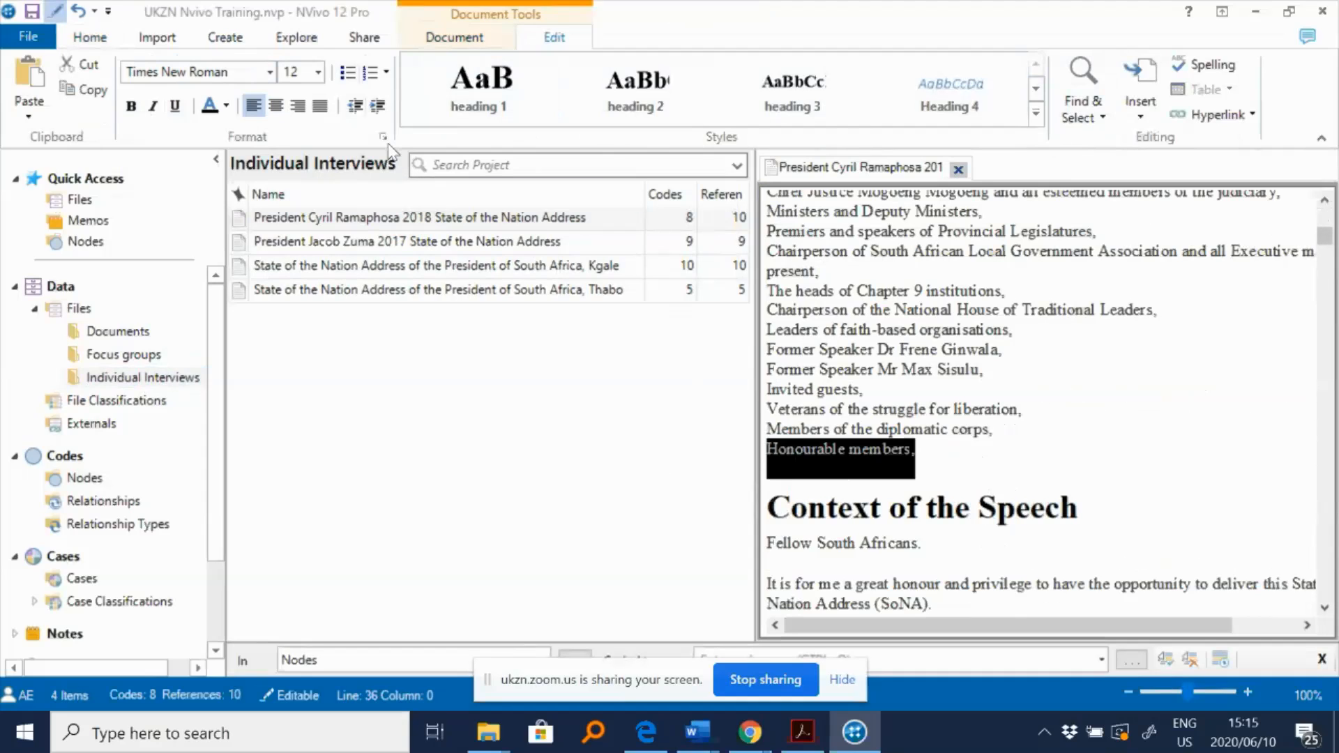
pyautogui.click(475, 91)
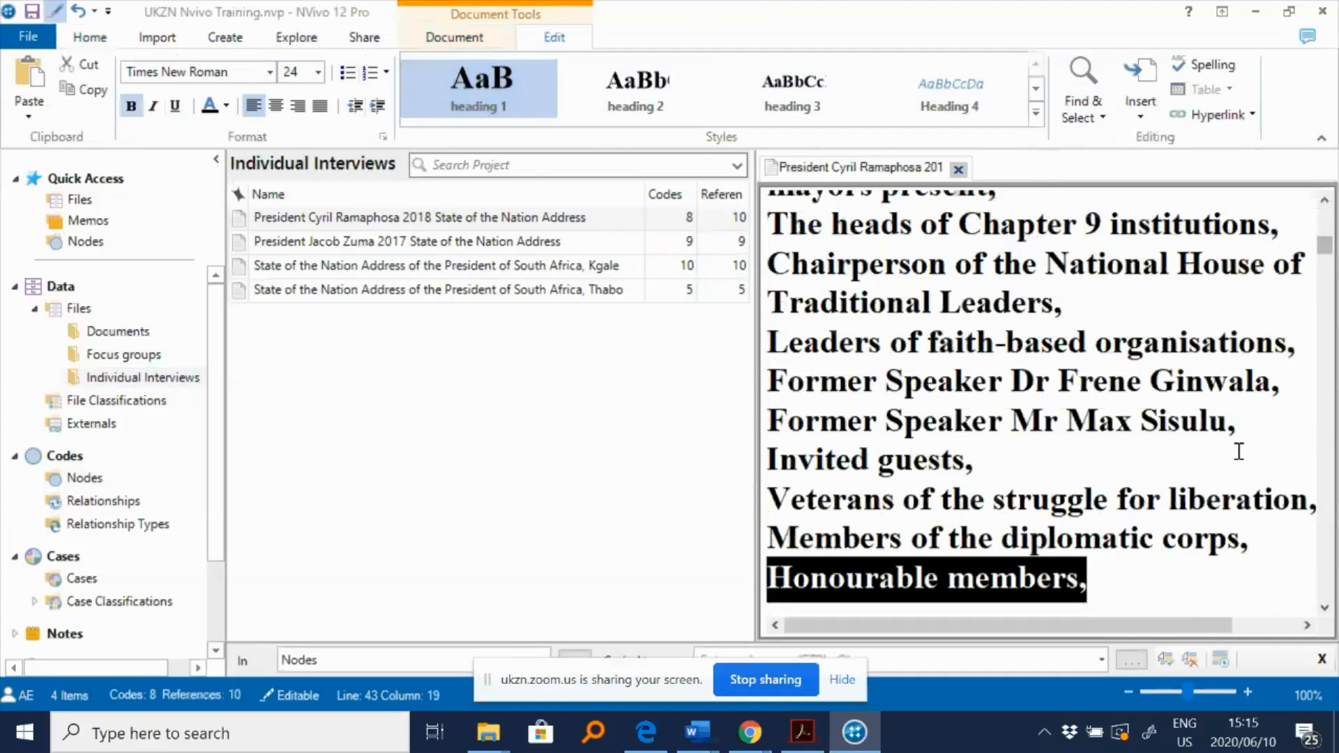
pyautogui.scroll(-1, 1140, 497)
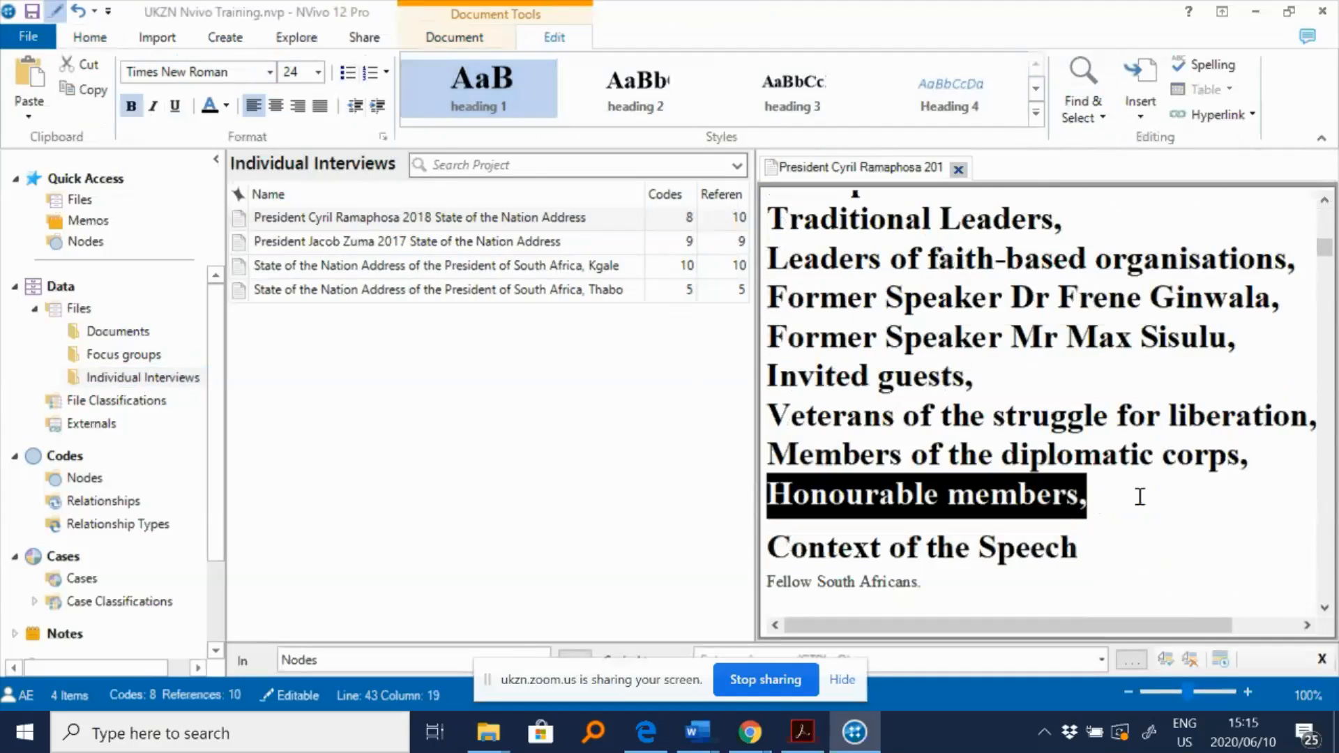
pyautogui.hotkey('ctrl', 'z')
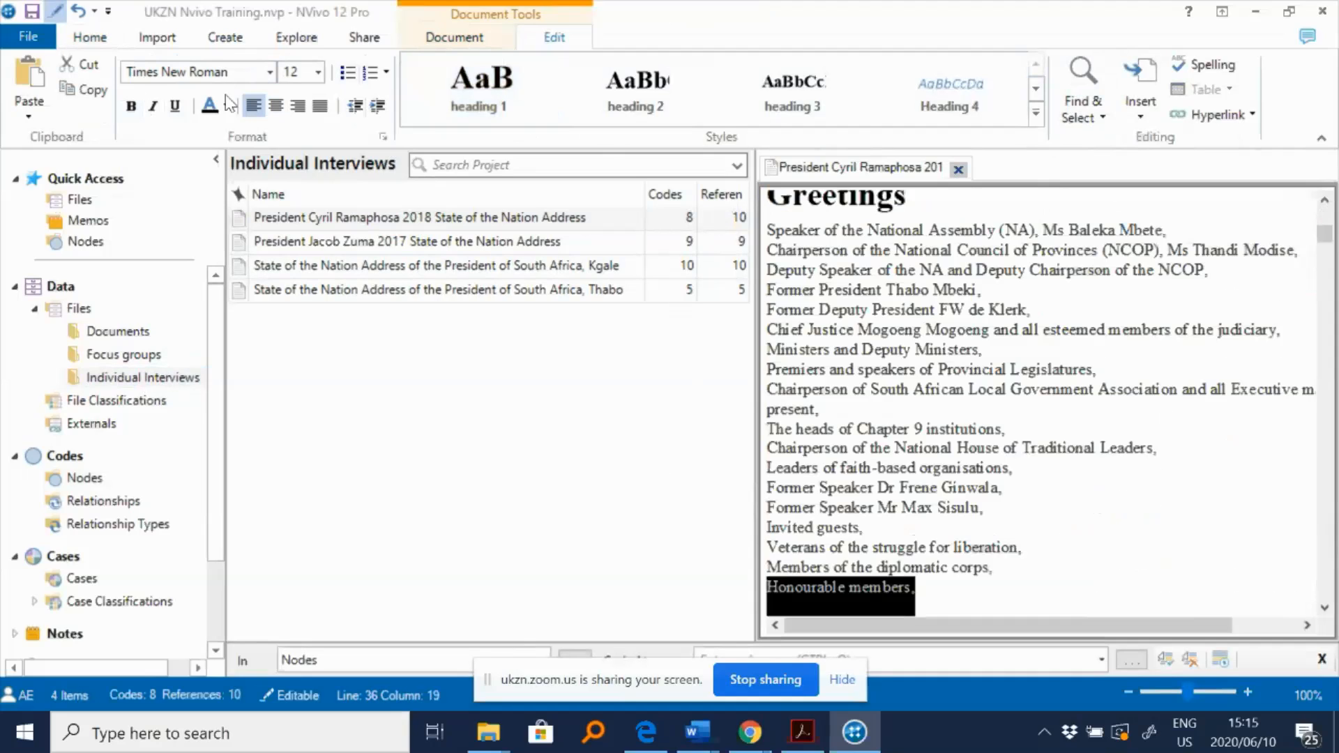
# - Insert two blank lines after "Members of the diplomatic corps," in the greetings list
pyautogui.click(1033, 569)
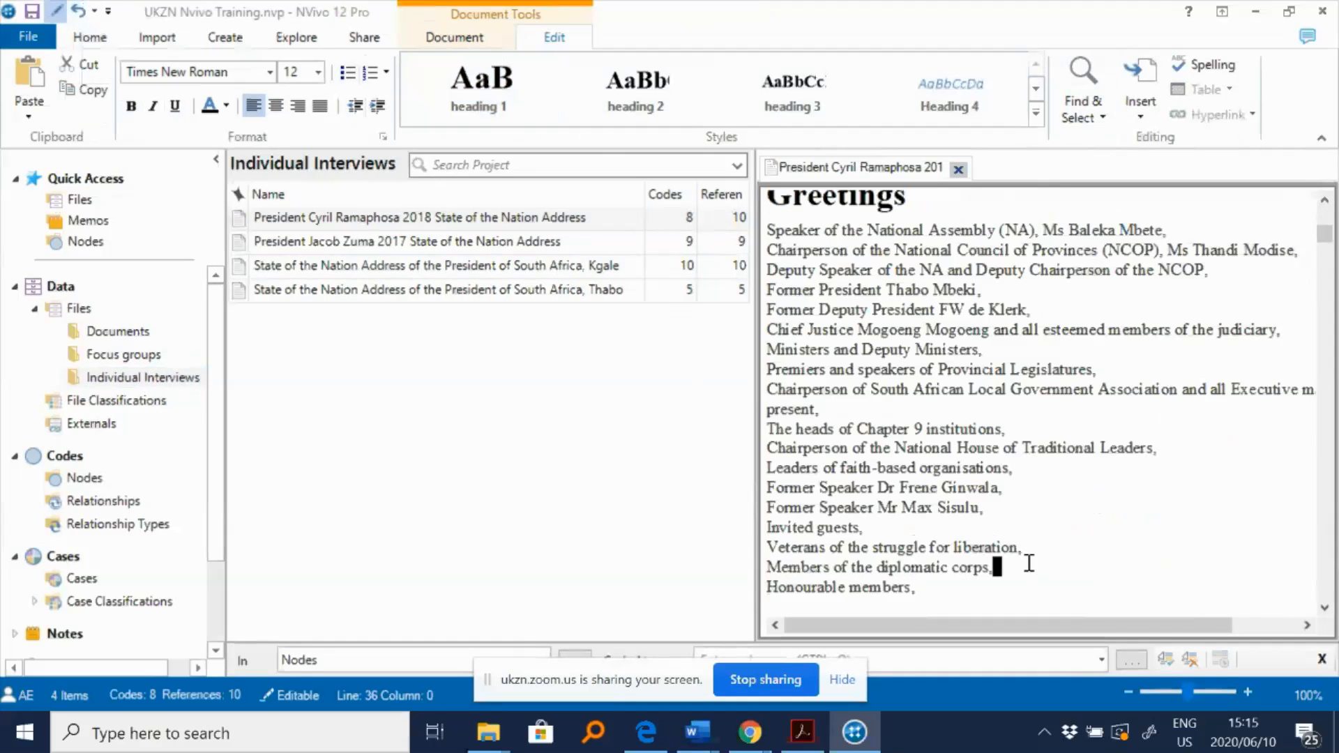
pyautogui.scroll(-3, 1025, 558)
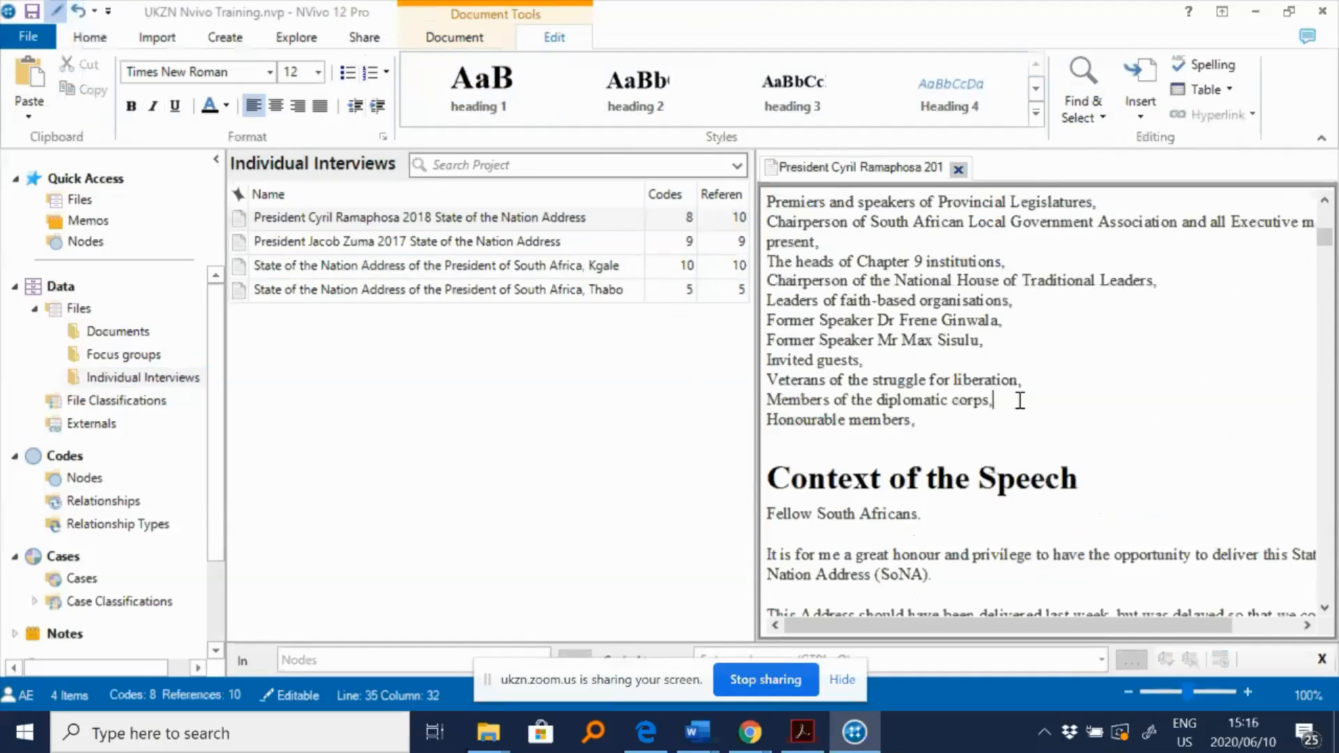
pyautogui.press('Return')
pyautogui.press('Return')
# - Apply the Heading 1 style to the "Honourable members," line and close the document
pyautogui.click(915, 462)
pyautogui.moveTo(914, 466); pyautogui.dragTo(765, 460)
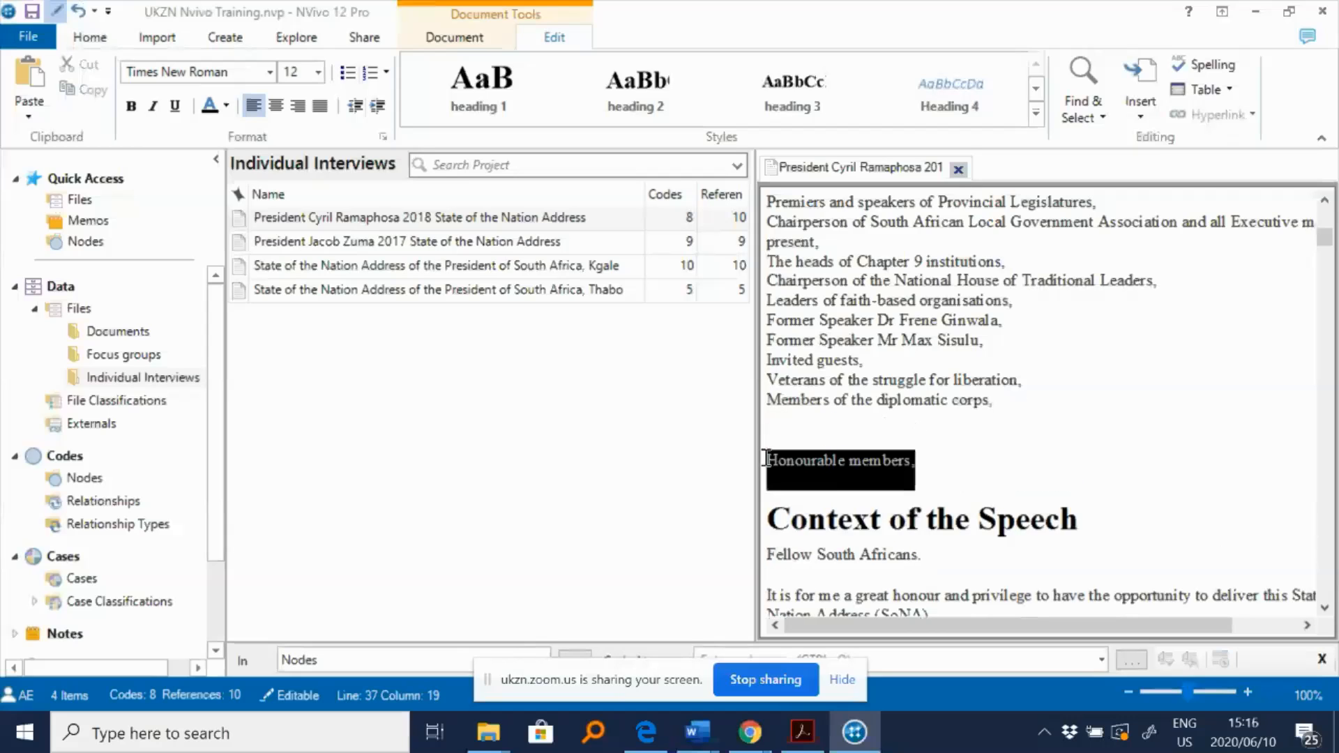
pyautogui.click(472, 113)
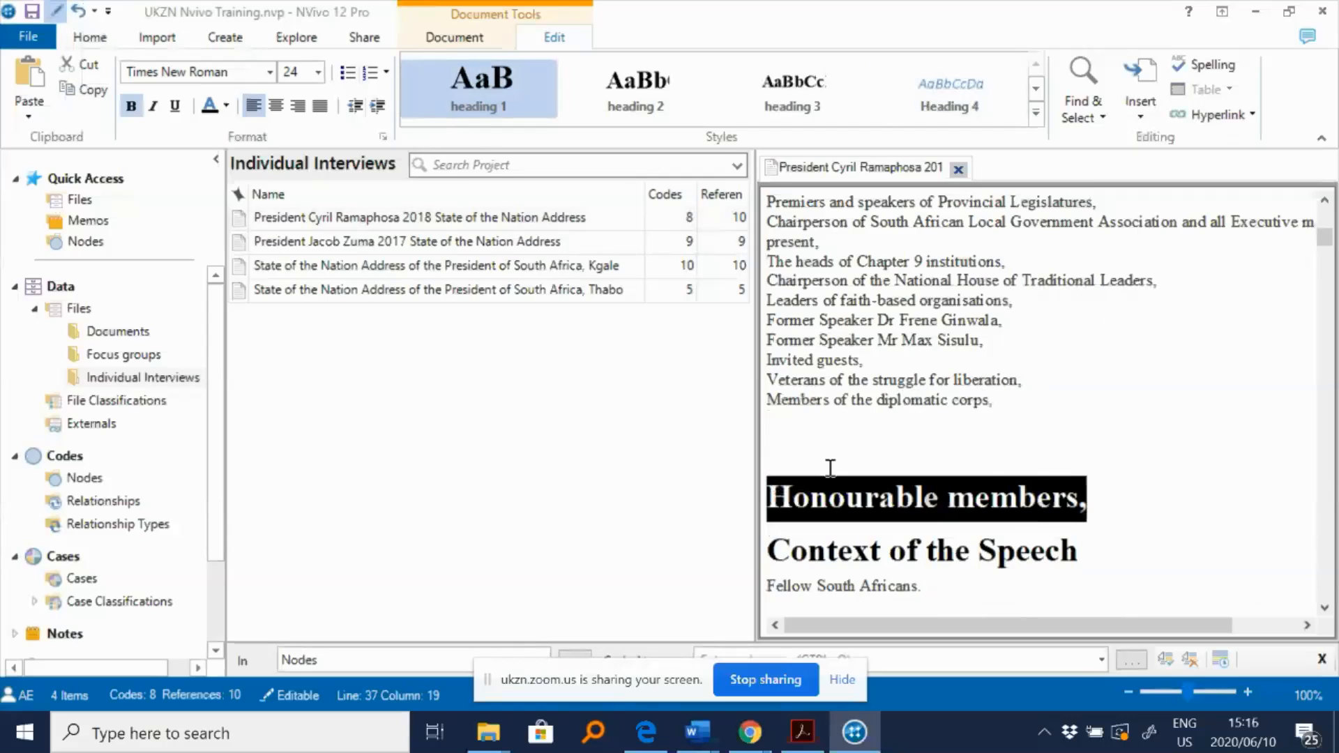
pyautogui.click(1018, 496)
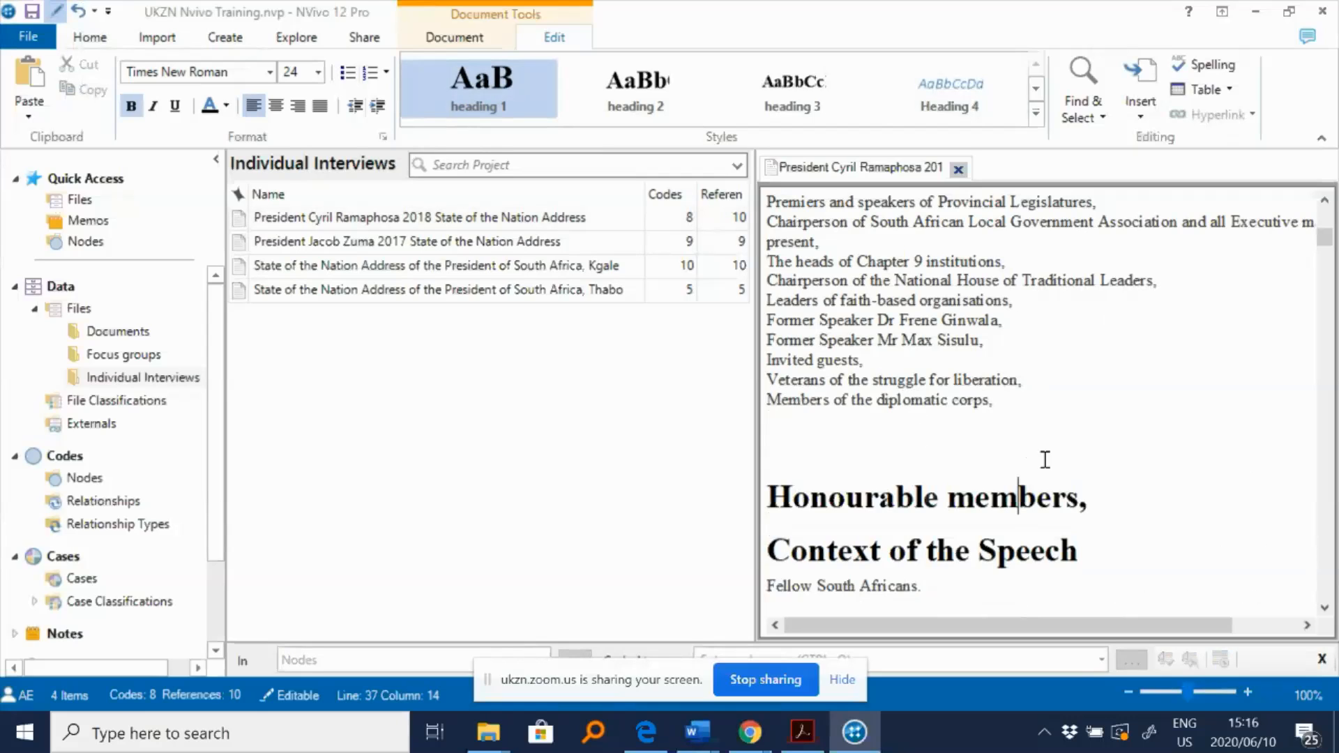
pyautogui.click(959, 168)
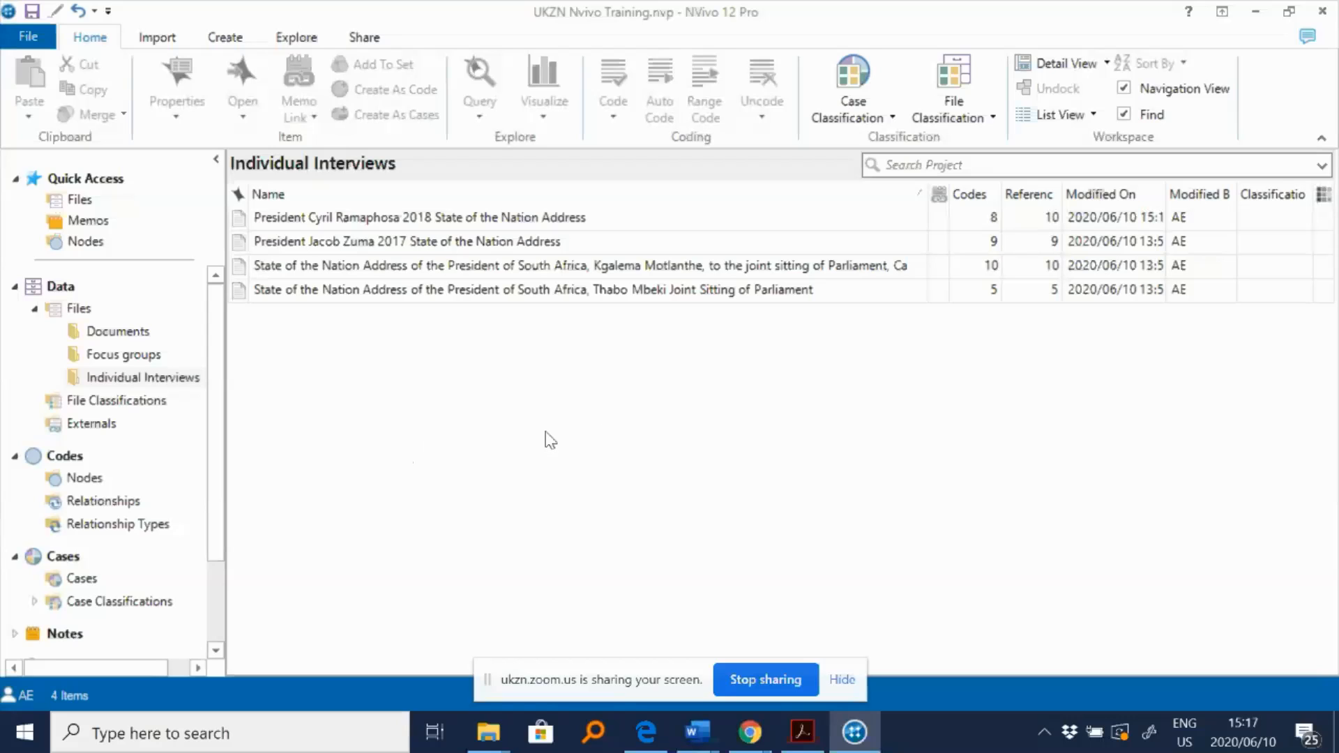
# - Select all four speeches in Individual Interviews and start Auto Code on them
pyautogui.click(425, 217)
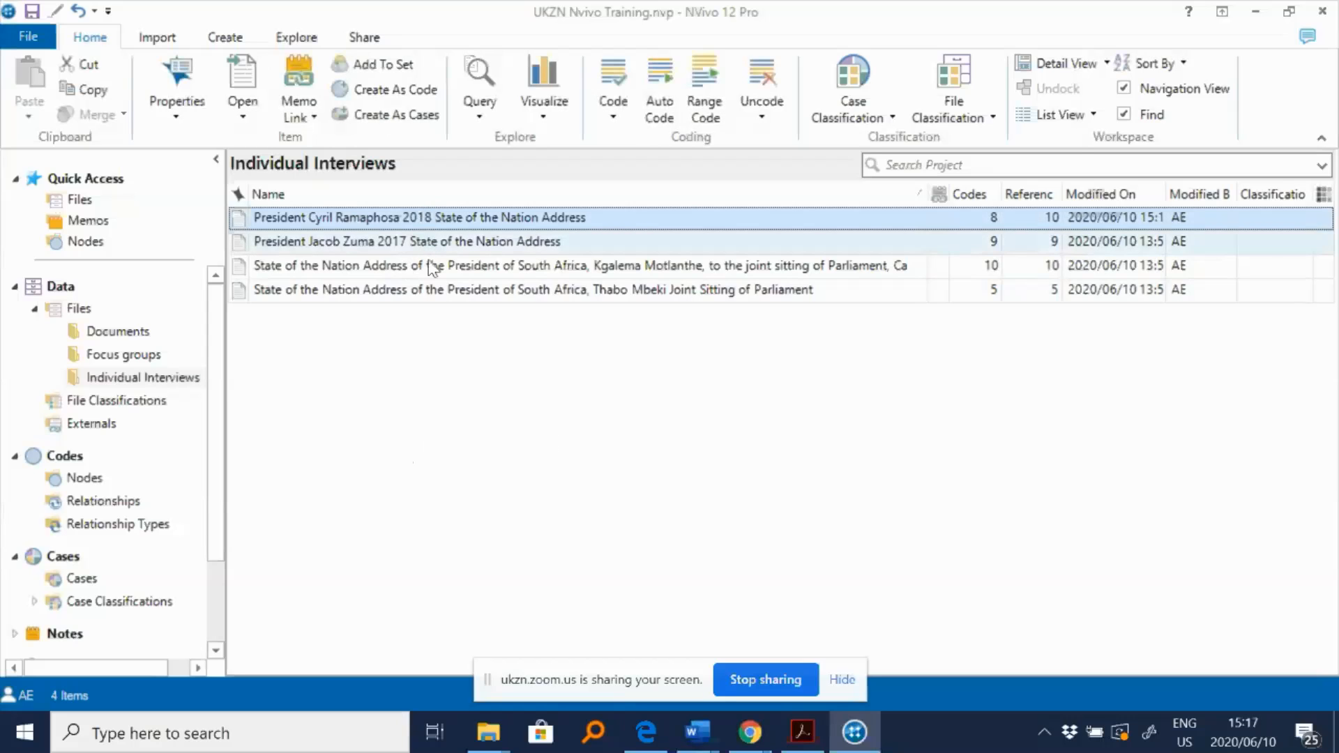
pyautogui.keyDown('shift'); pyautogui.click(439, 290); pyautogui.keyUp('shift')
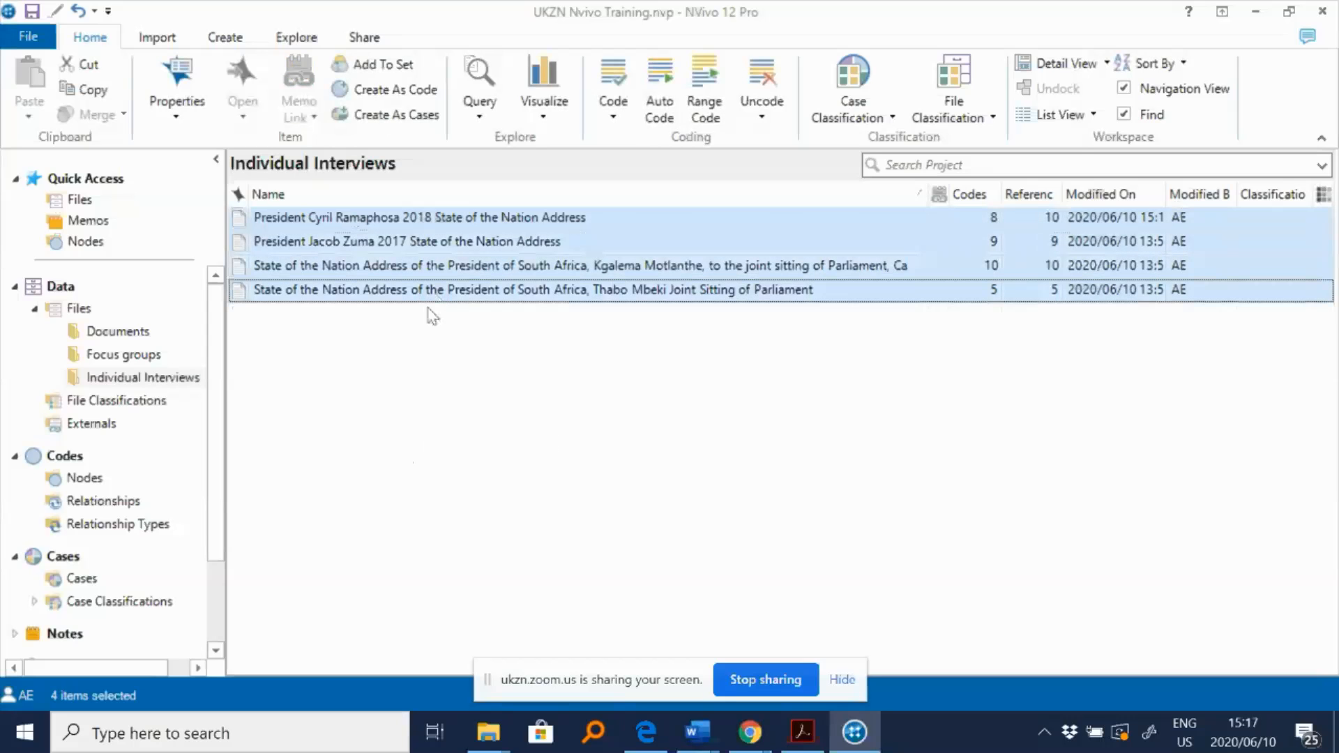
pyautogui.rightClick(481, 261)
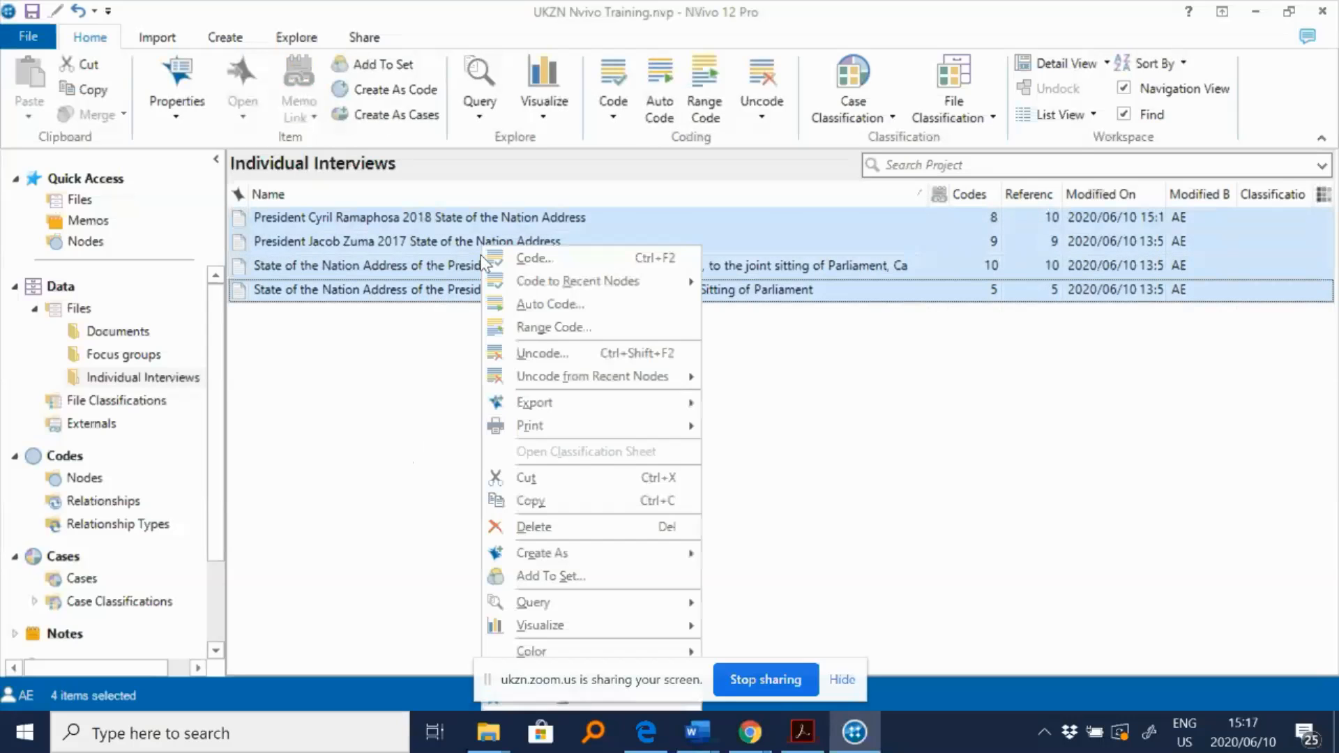
pyautogui.click(568, 311)
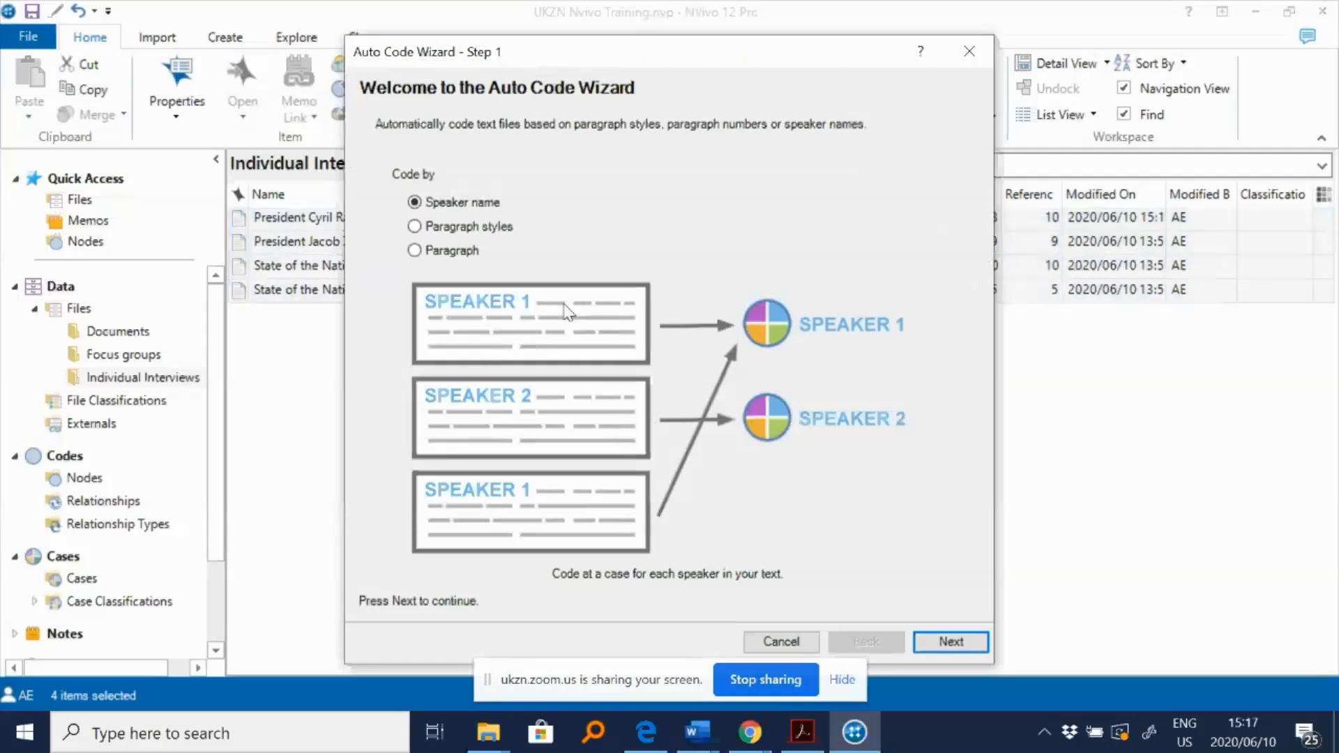
# - Choose to auto code by speaker name and continue to the next wizard step
pyautogui.click(492, 227)
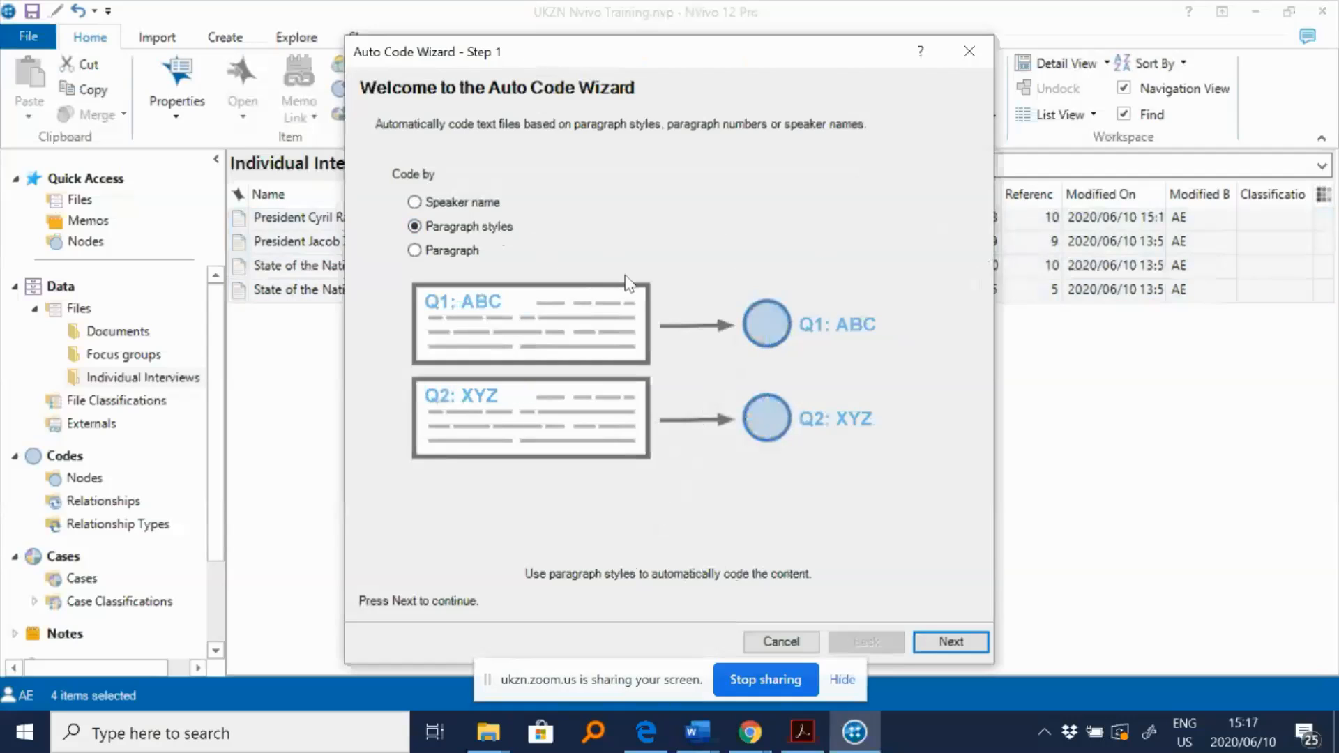
pyautogui.click(443, 203)
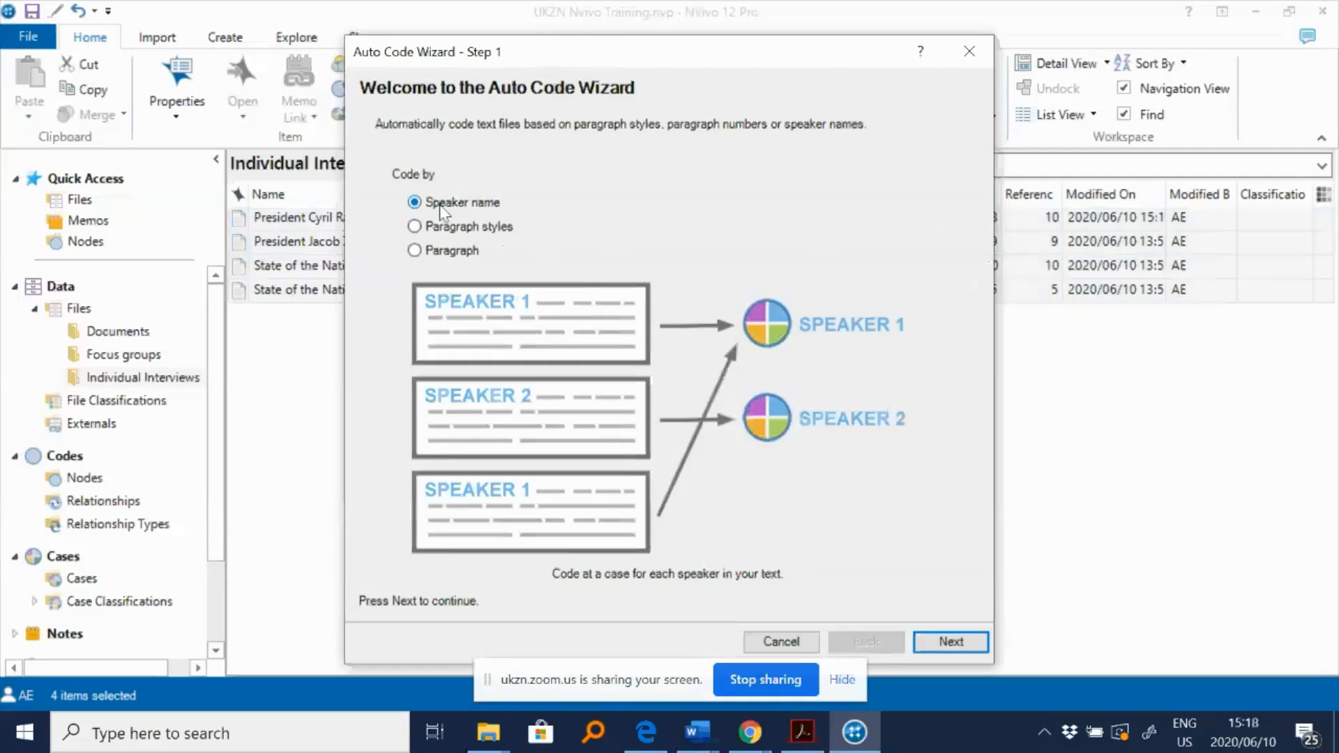
pyautogui.click(963, 640)
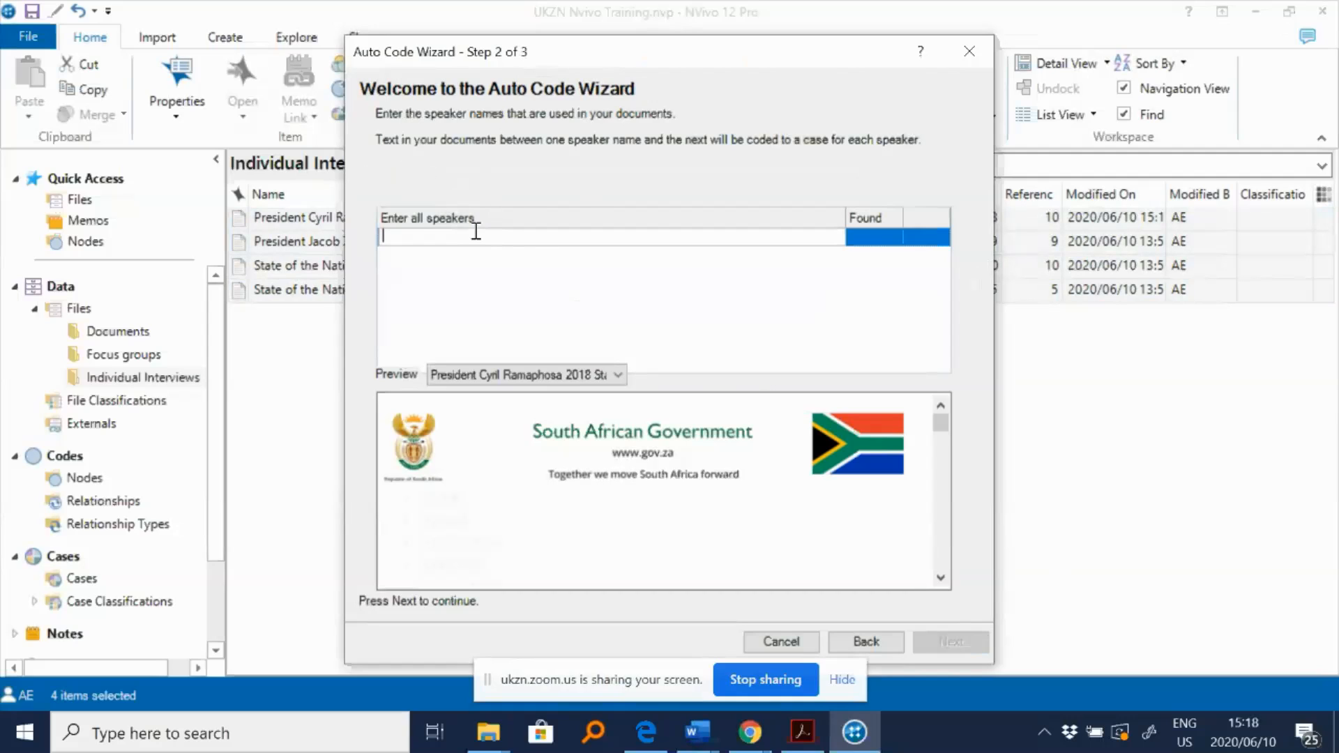
# - Enter Cele as the first speaker name in the Auto Code wizard
pyautogui.write('Andrew')
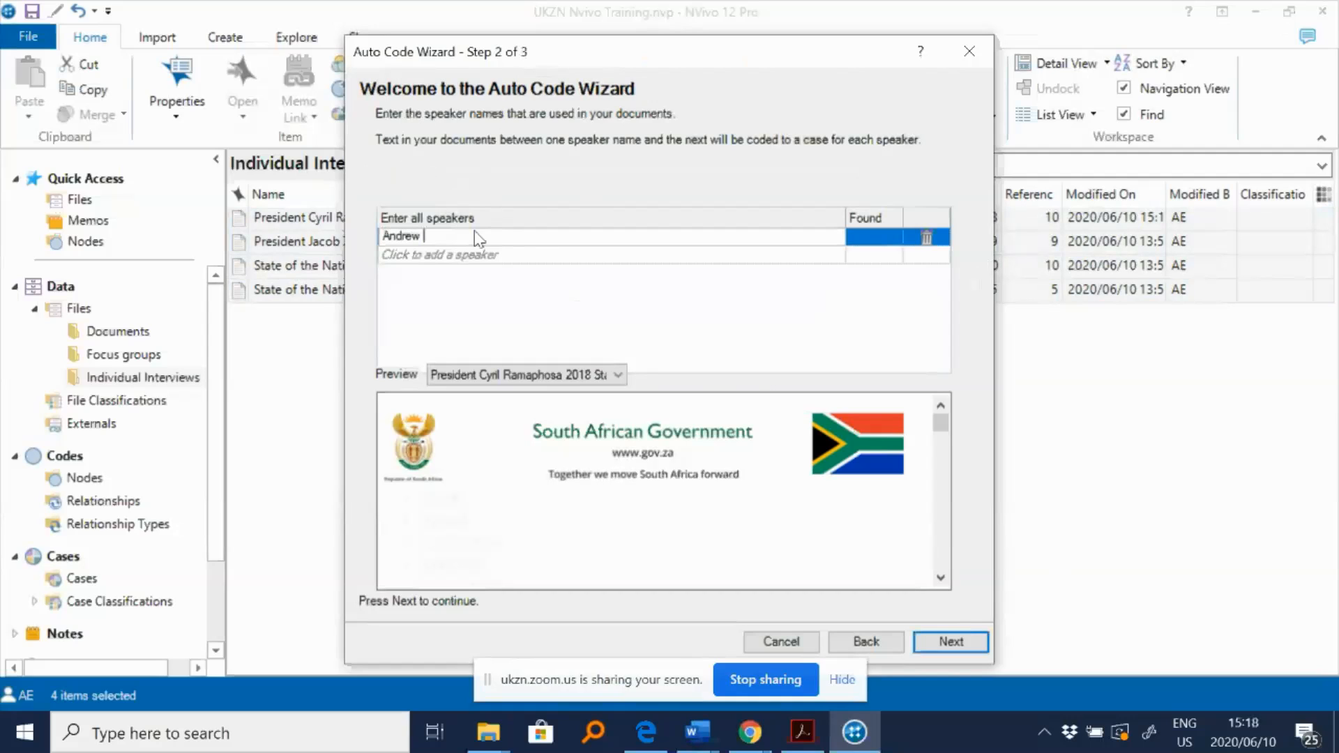
pyautogui.press('Return')
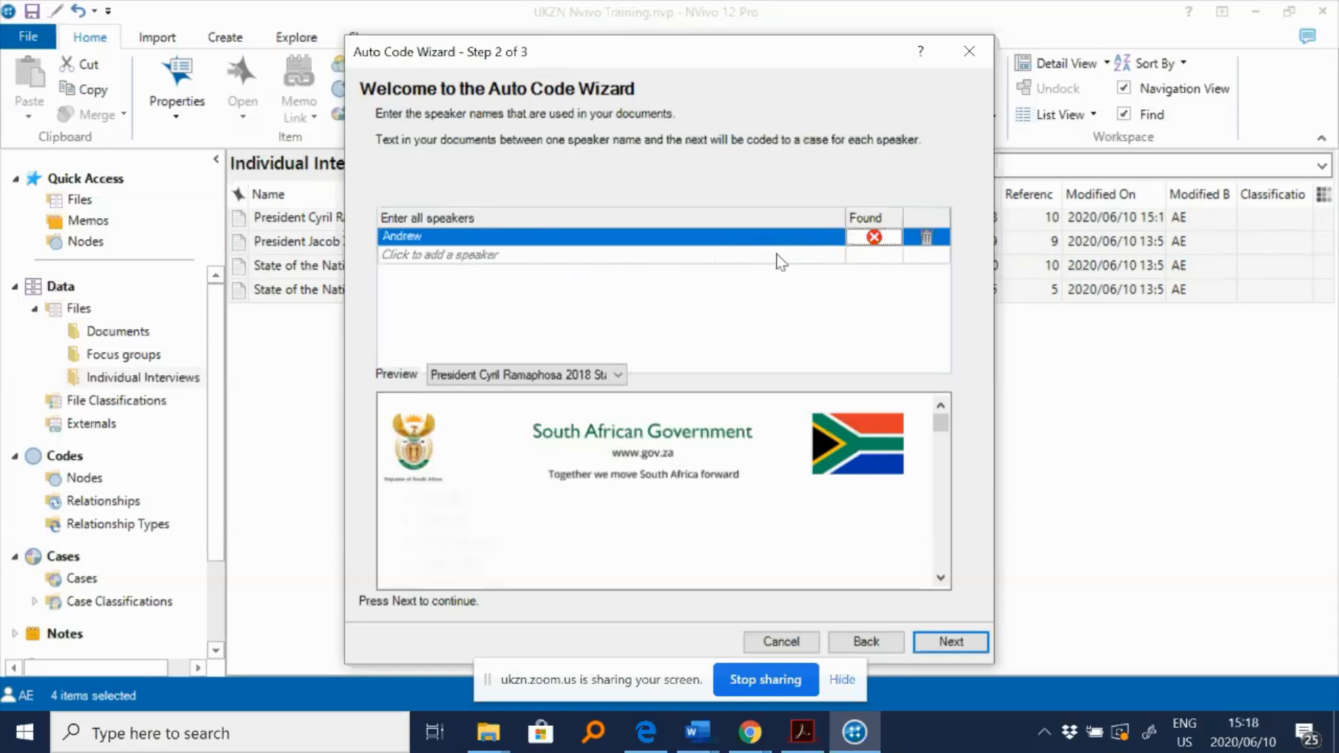
pyautogui.click(557, 237)
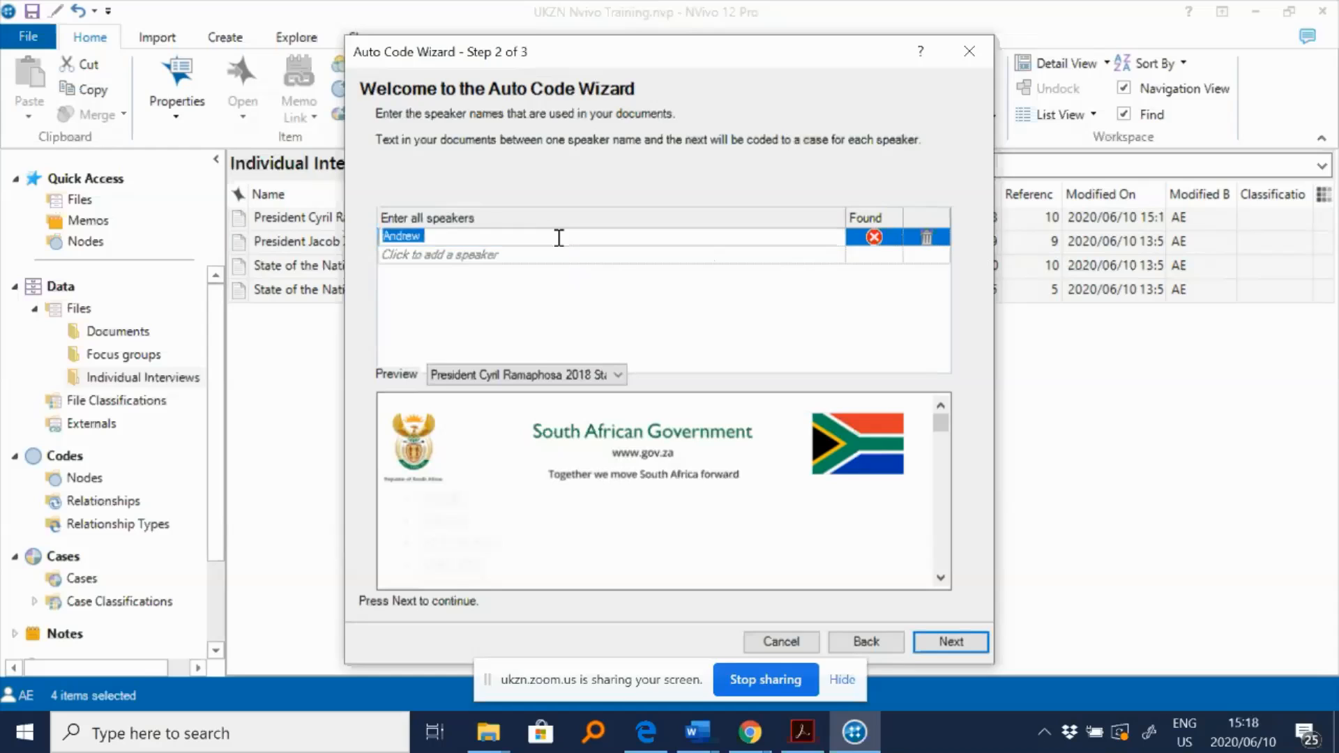
pyautogui.write('Cele')
pyautogui.press('Return')
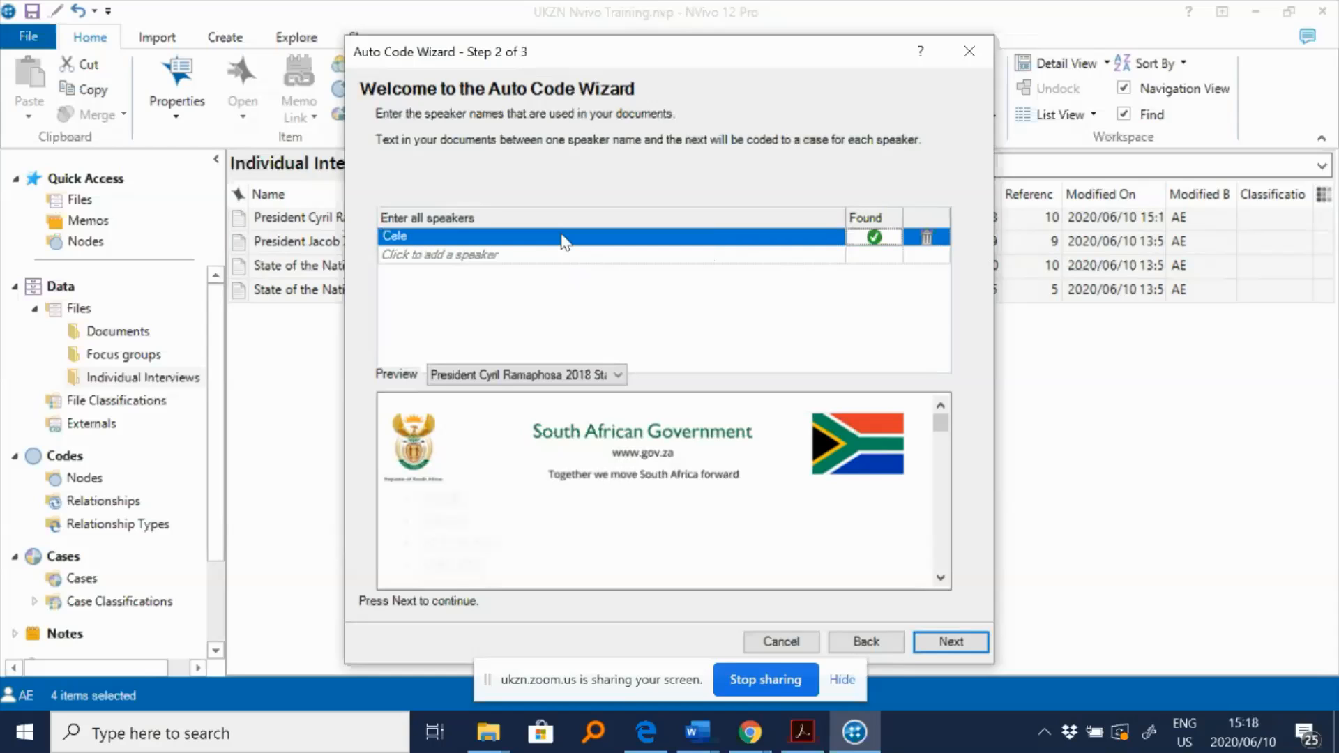
# - Add Dlamini and Malema as further speaker names
pyautogui.click(573, 254)
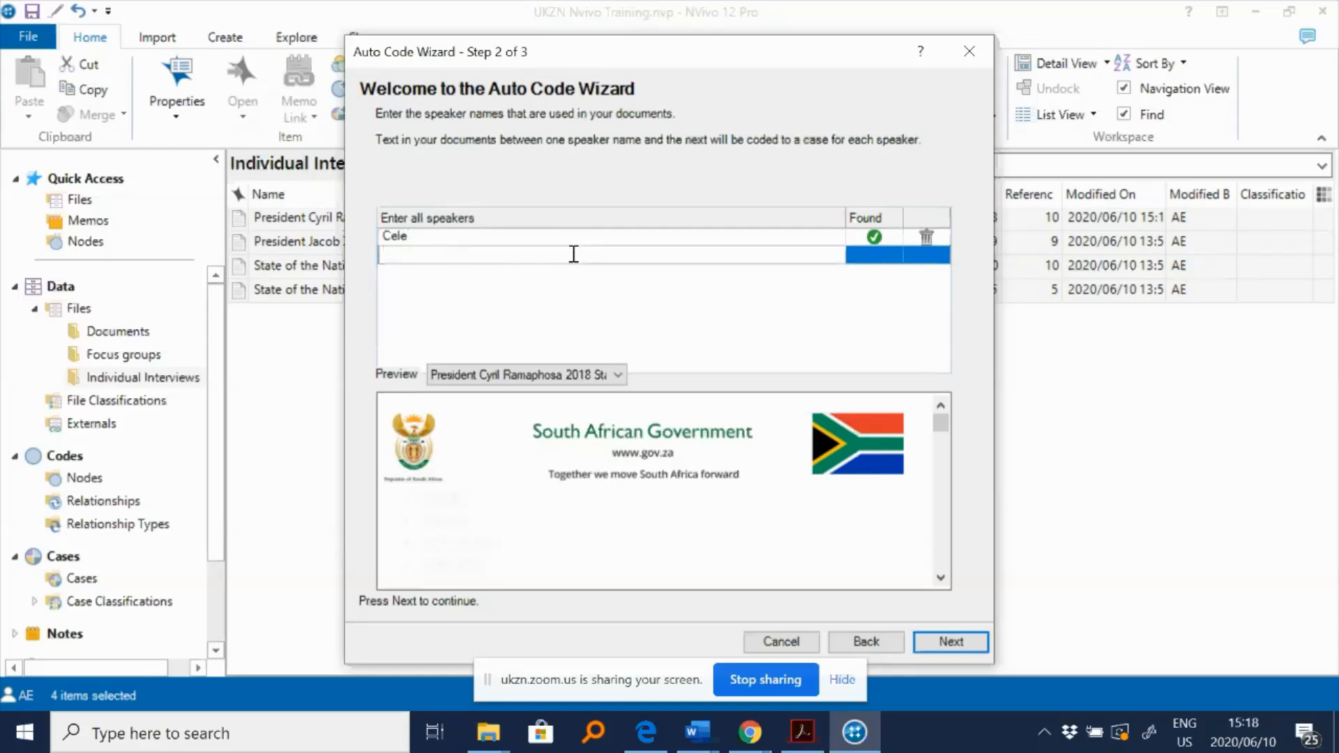
pyautogui.write('Dlamin')
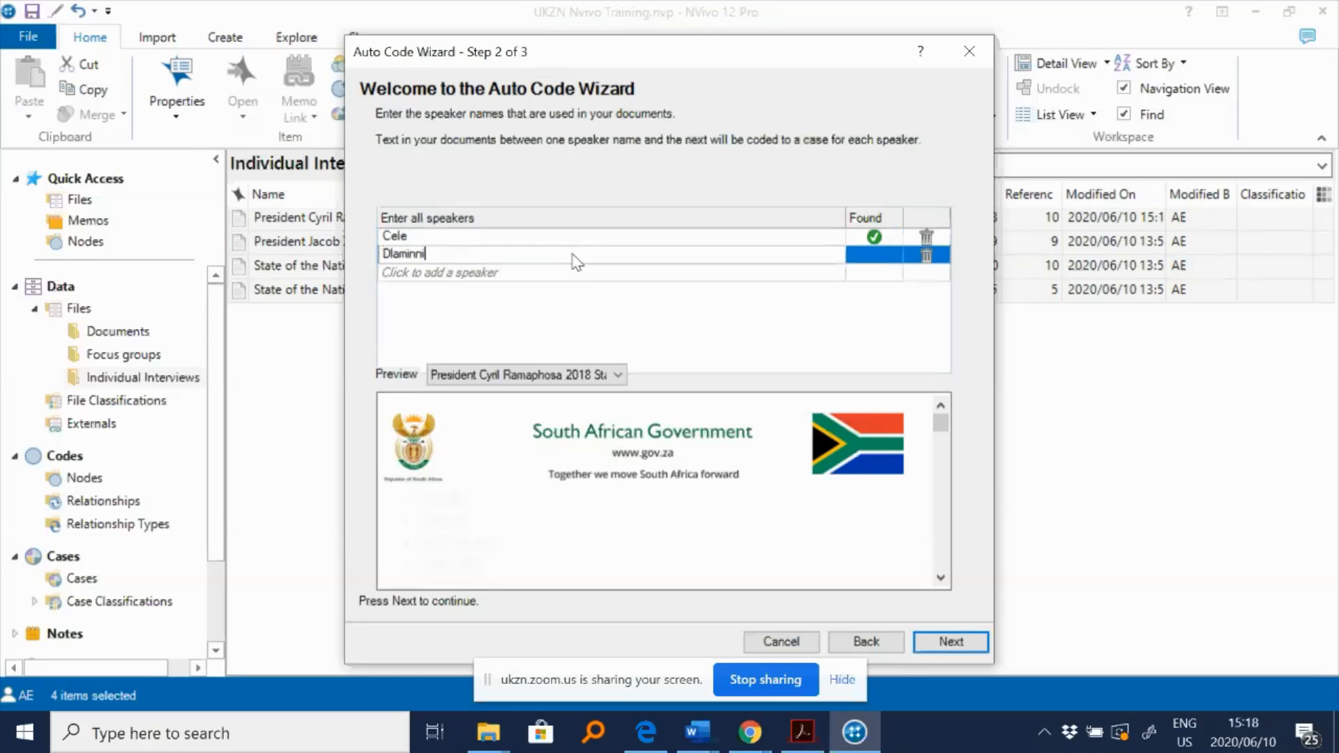
pyautogui.write('i')
pyautogui.press('Return')
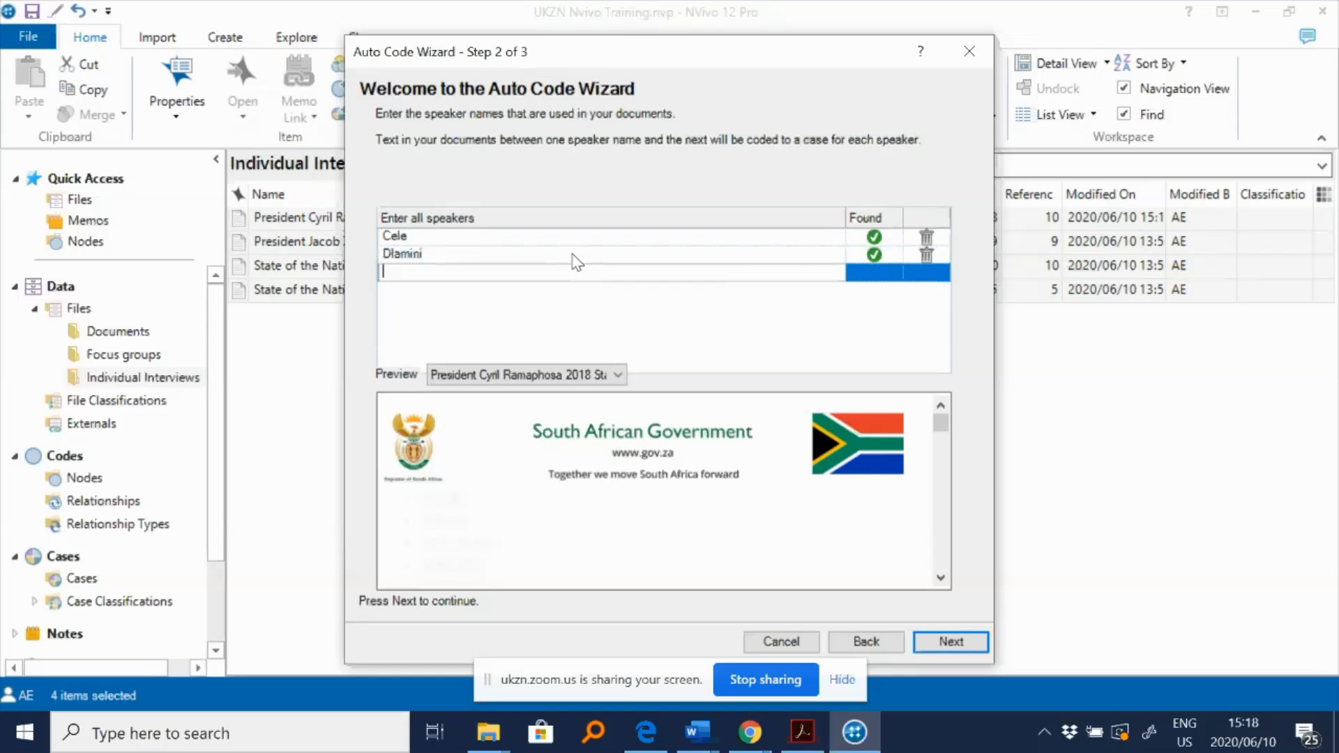
pyautogui.write('Malema')
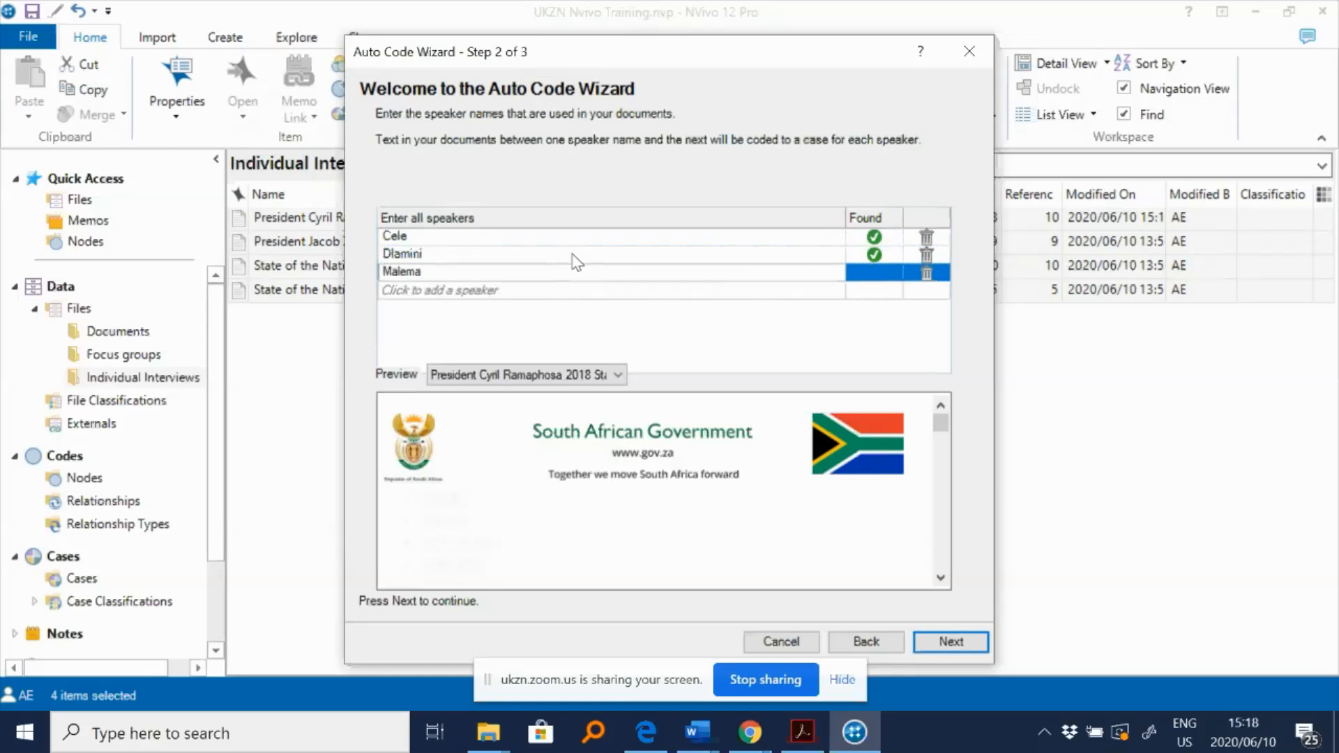
pyautogui.press('Return')
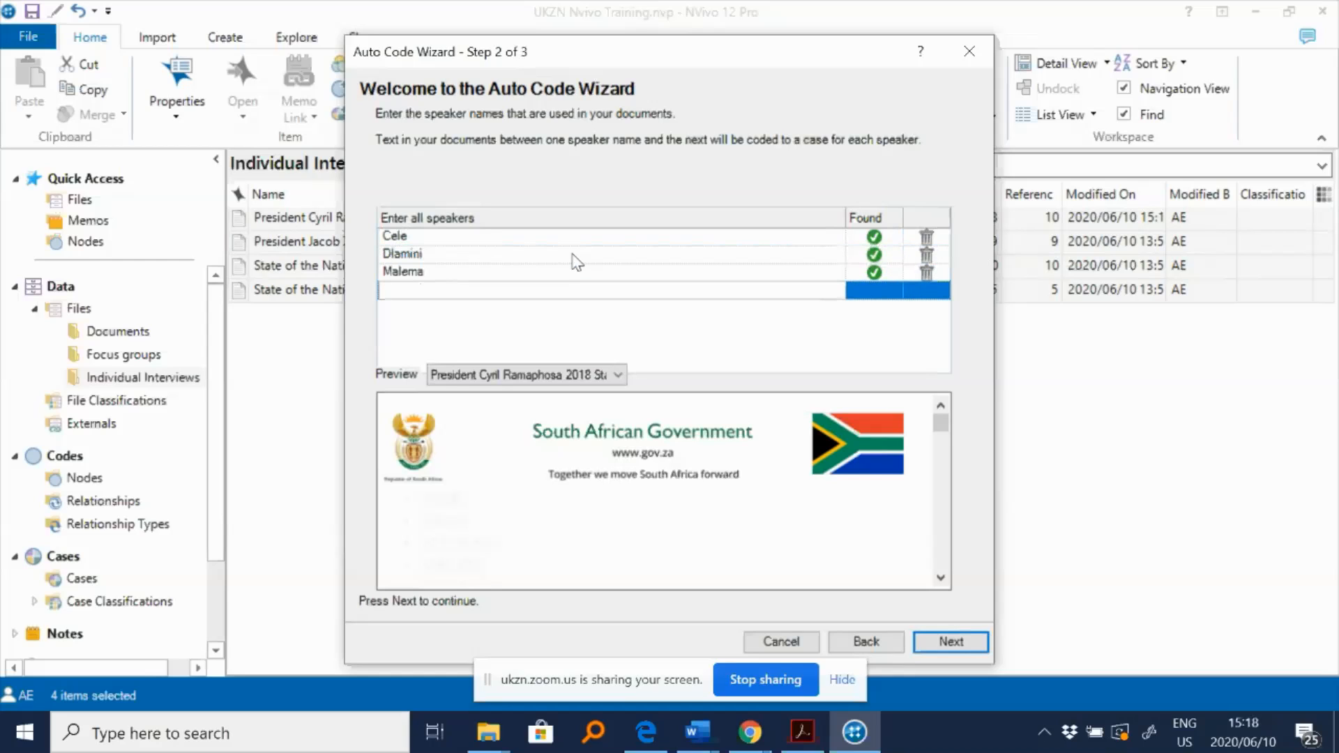
# - Add Mnguni and Pando as further speaker names
pyautogui.write('Mnguni')
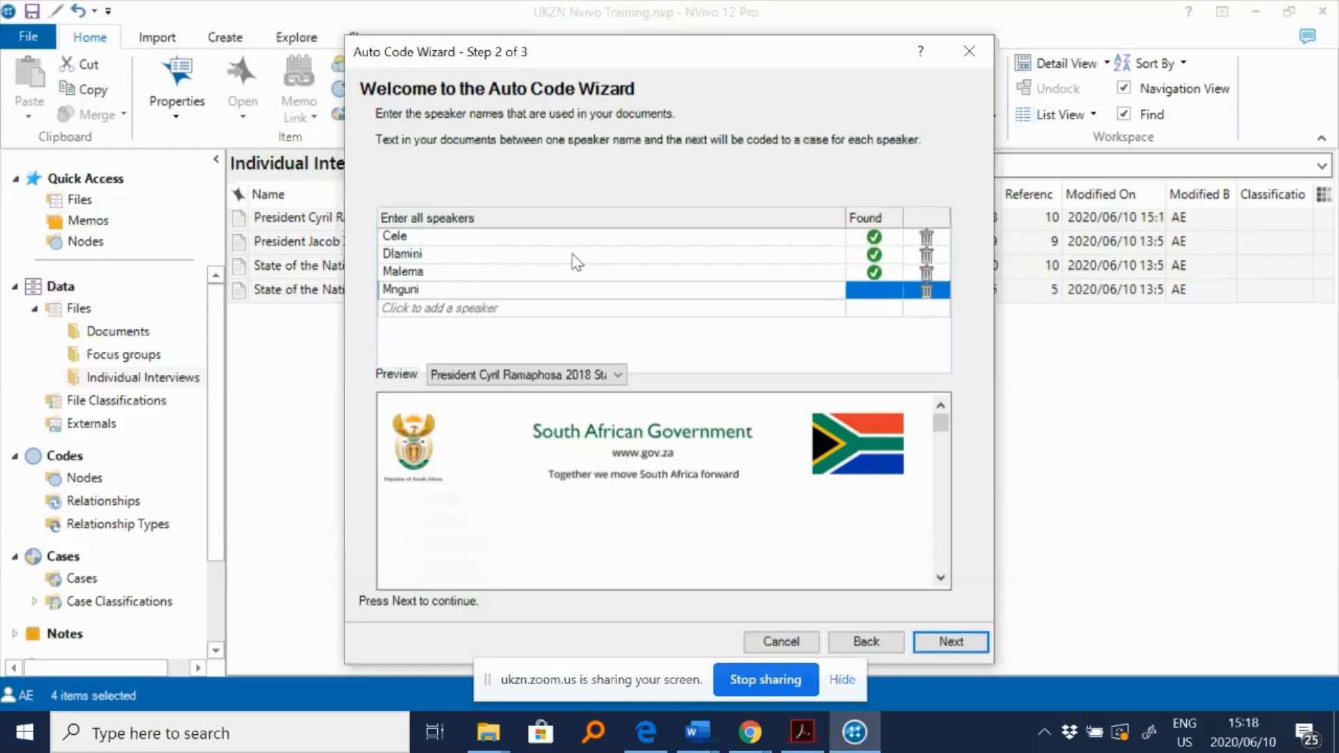
pyautogui.press('Return')
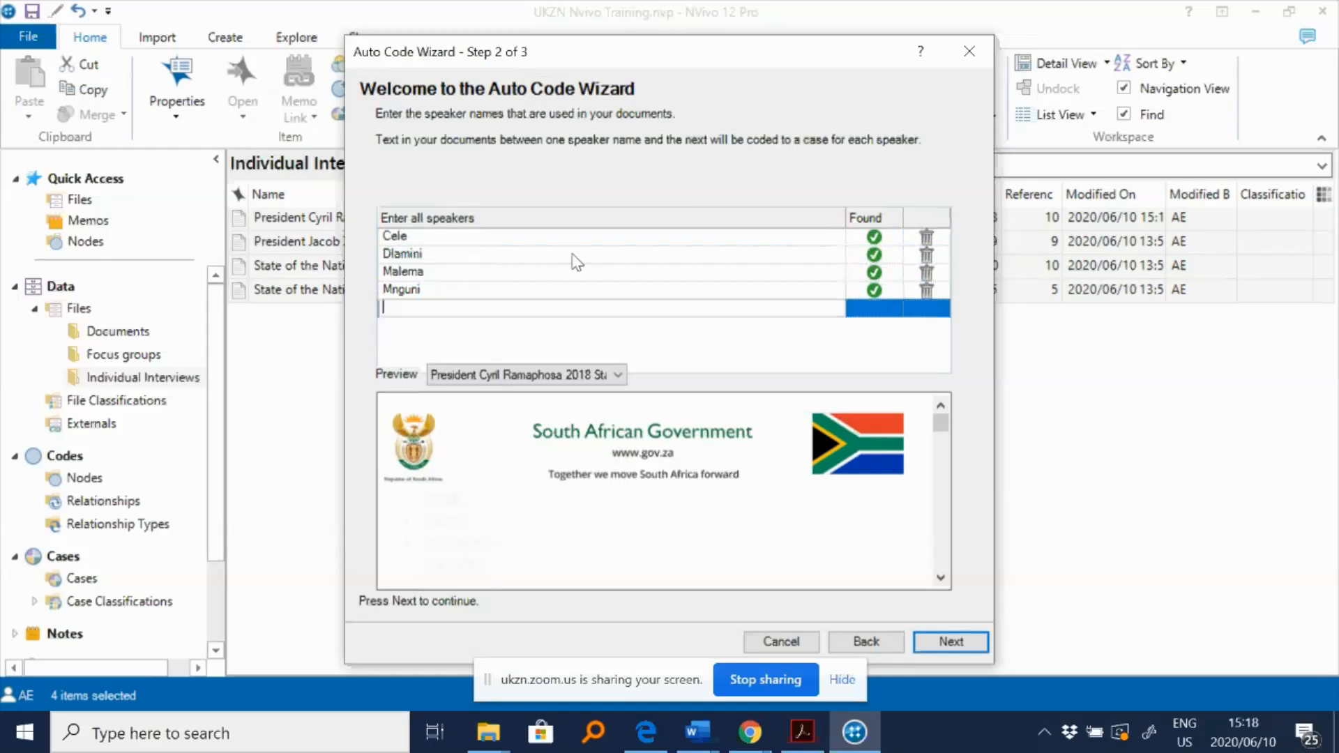
pyautogui.write('Pa')
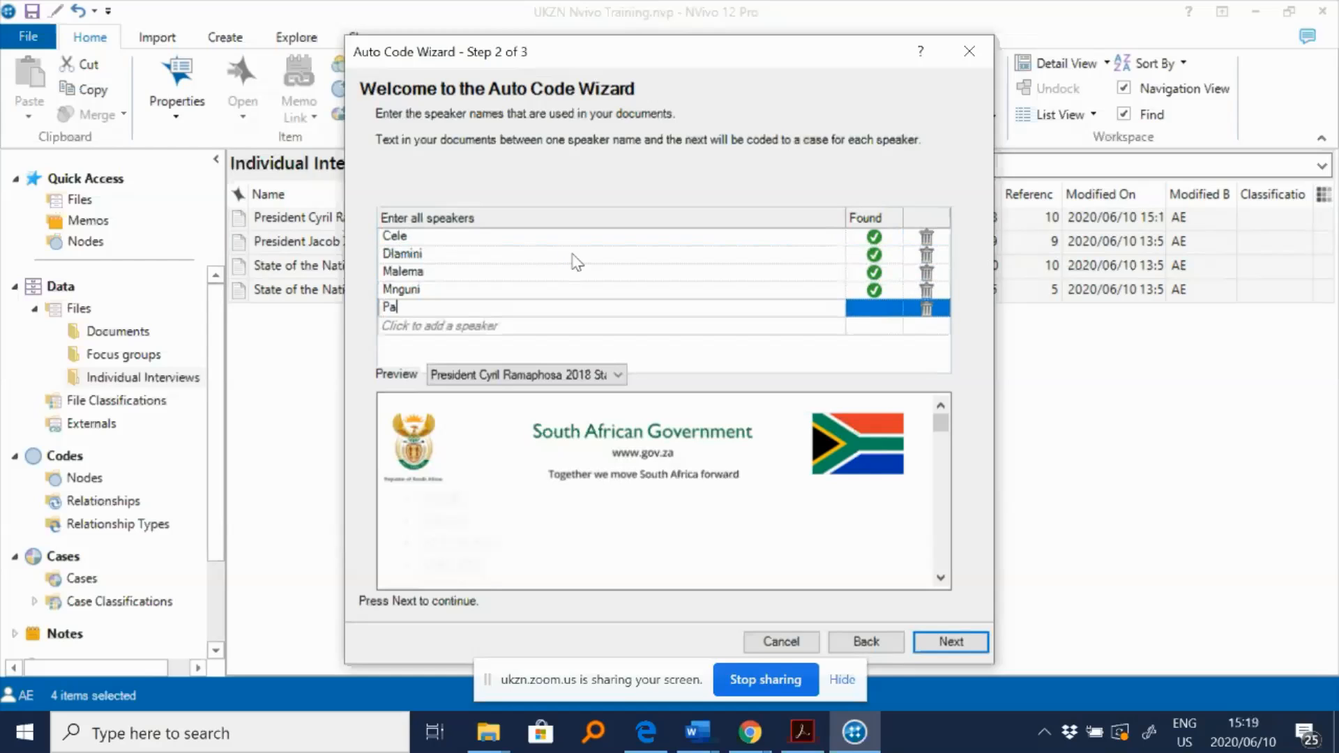
pyautogui.write('ndo')
pyautogui.press('Return')
pyautogui.press('Tab')
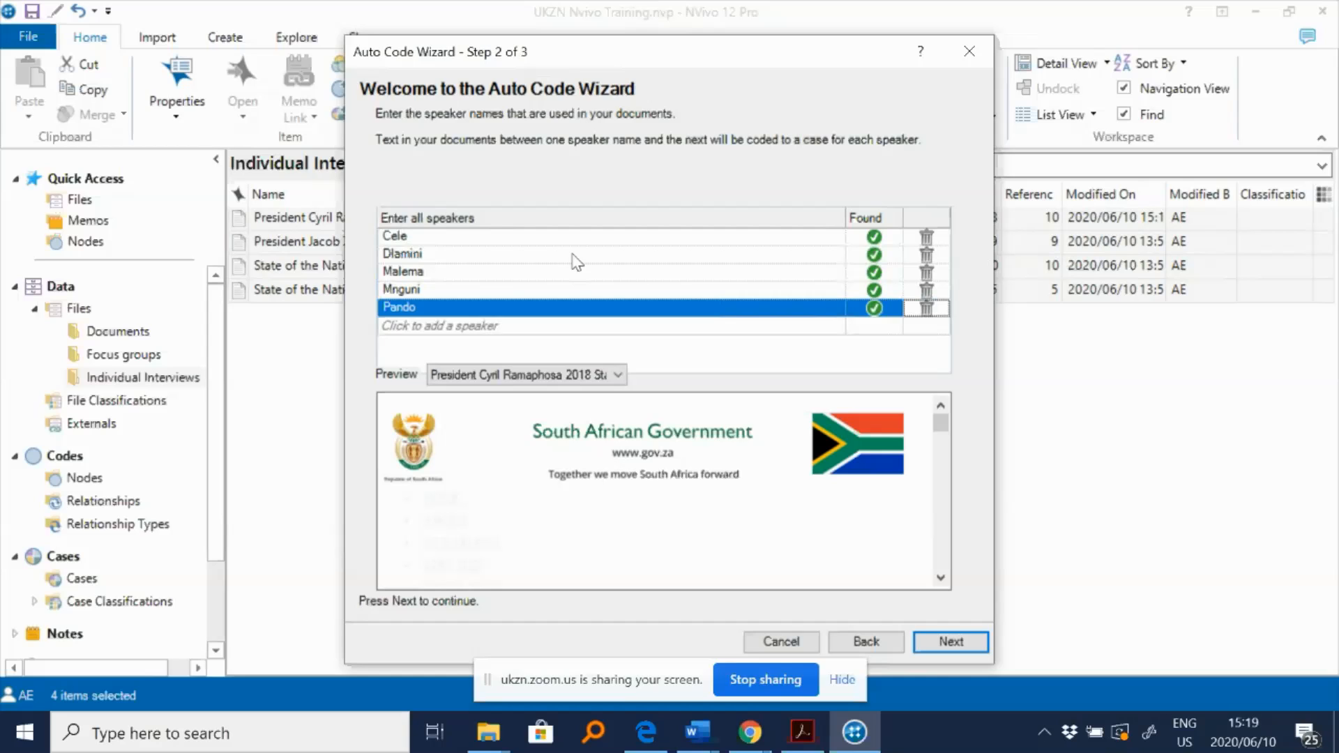
# - Add Sisulu as a speaker name and finish auto coding into the existing Demographics classification
pyautogui.press('Tab')
pyautogui.write('Su')
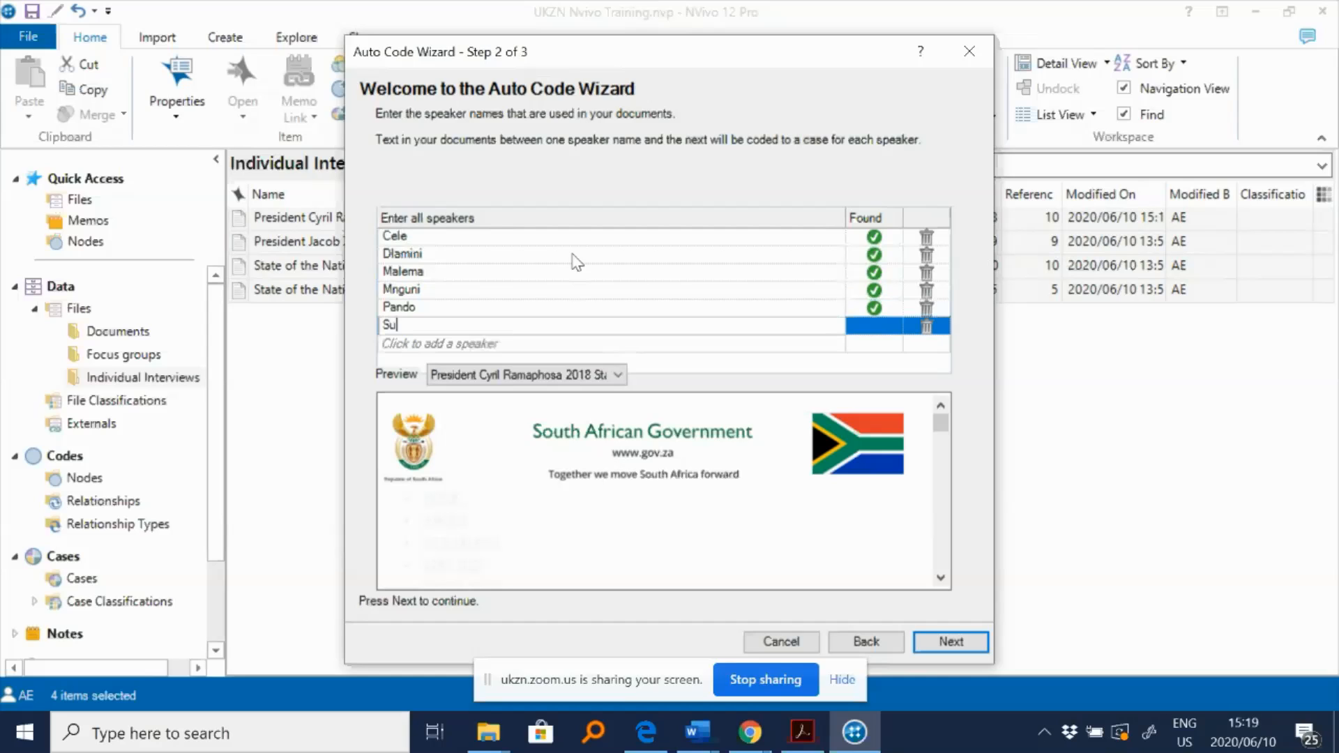
pyautogui.write('sulu')
pyautogui.press('Return')
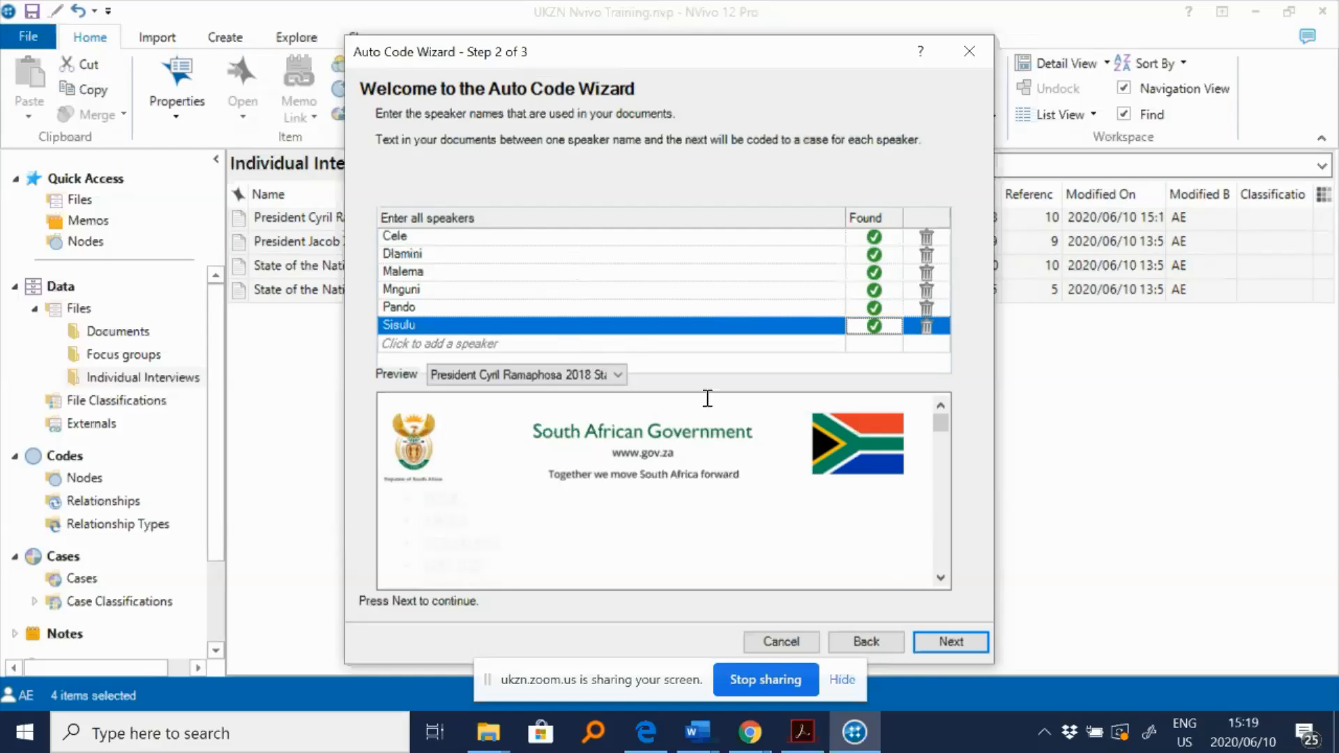
pyautogui.click(945, 645)
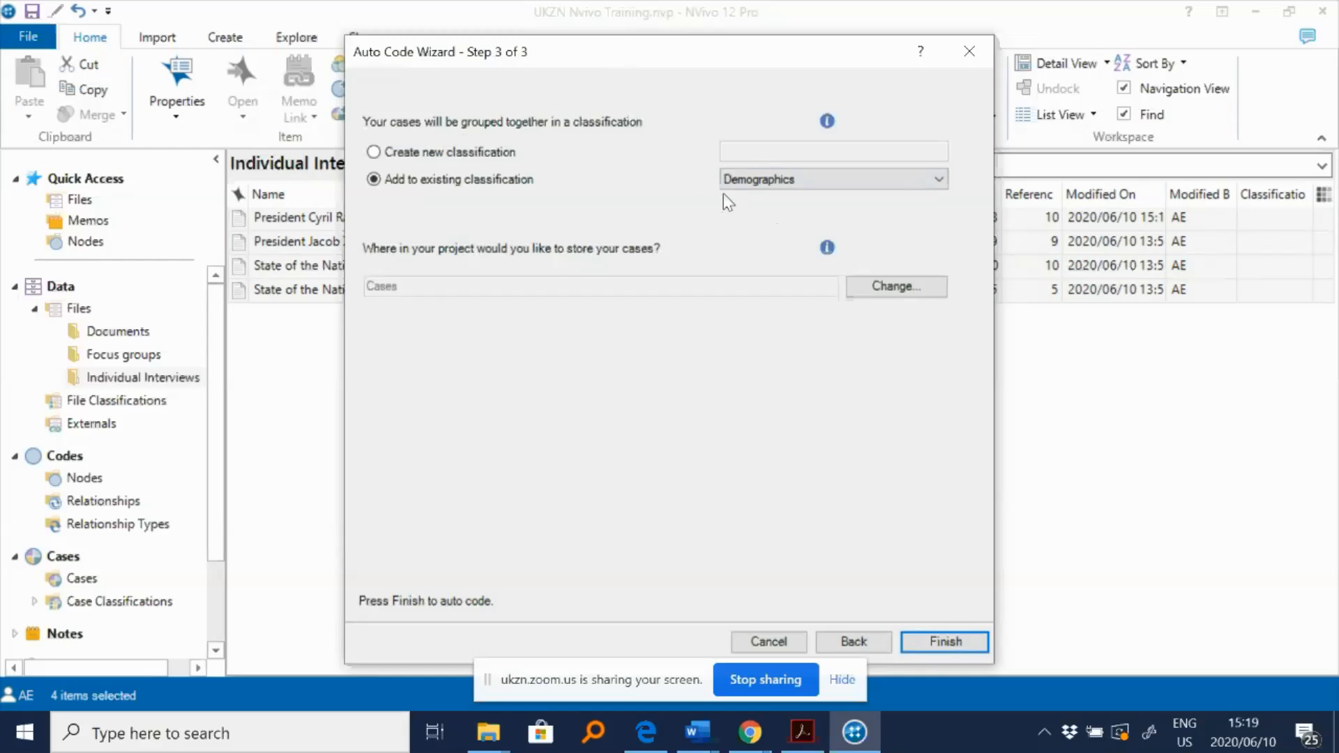
pyautogui.click(944, 647)
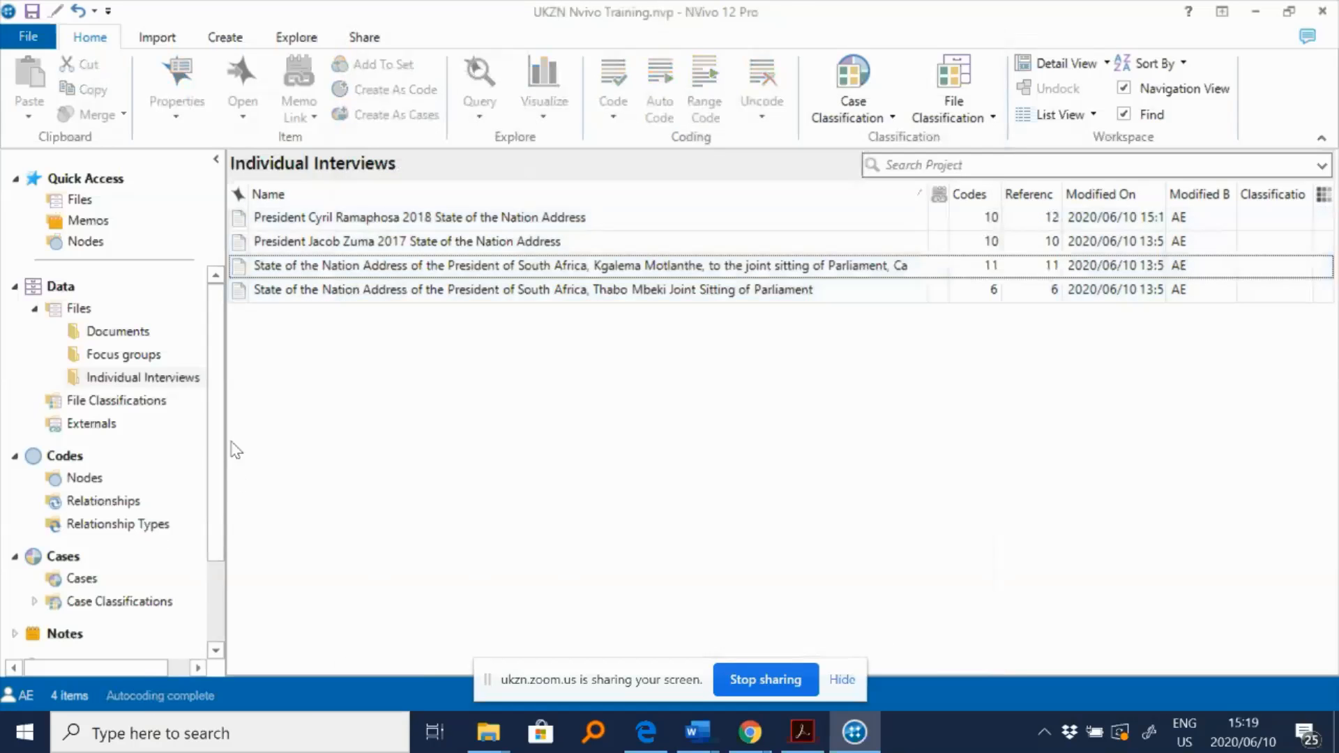
# - Open Cases and copy the six speaker cases Cele, Dlamini, Malema, Mnguni, Pando and Sisulu
pyautogui.moveTo(221, 469); pyautogui.dragTo(224, 502)
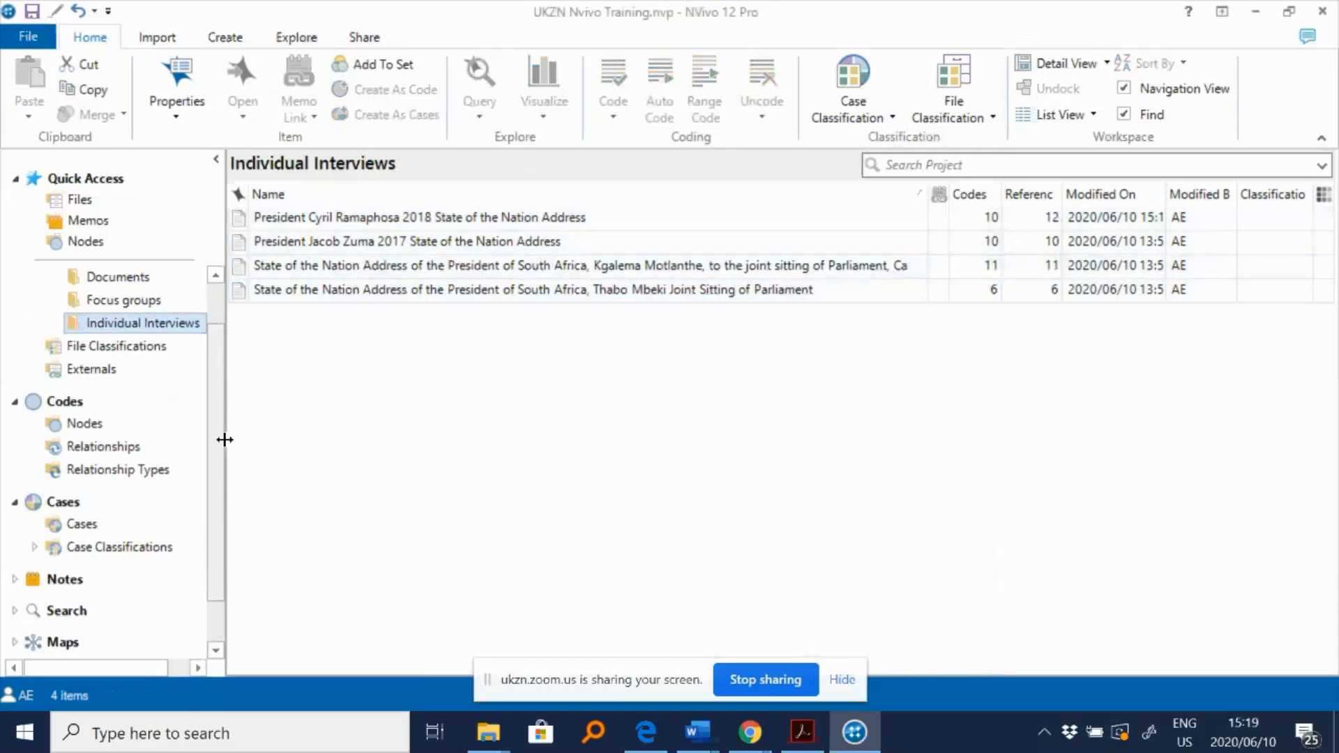
pyautogui.click(75, 530)
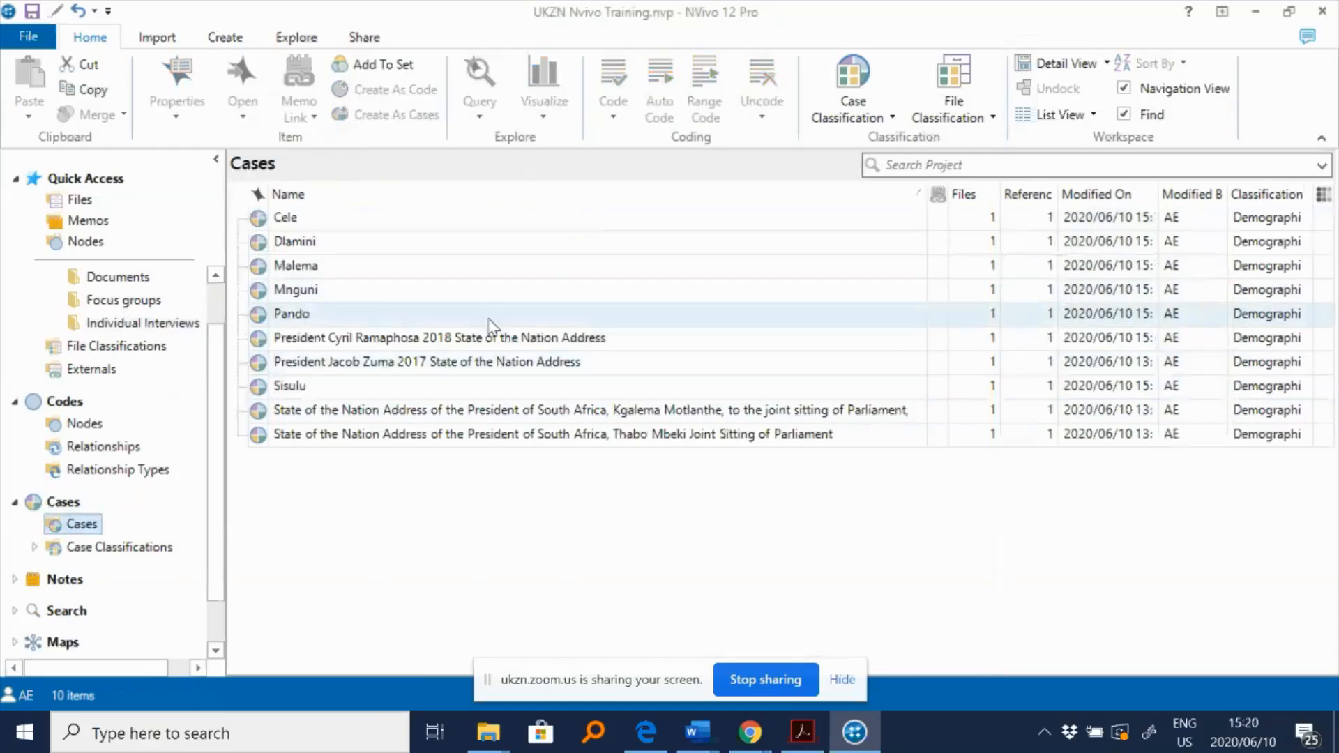
pyautogui.click(307, 385)
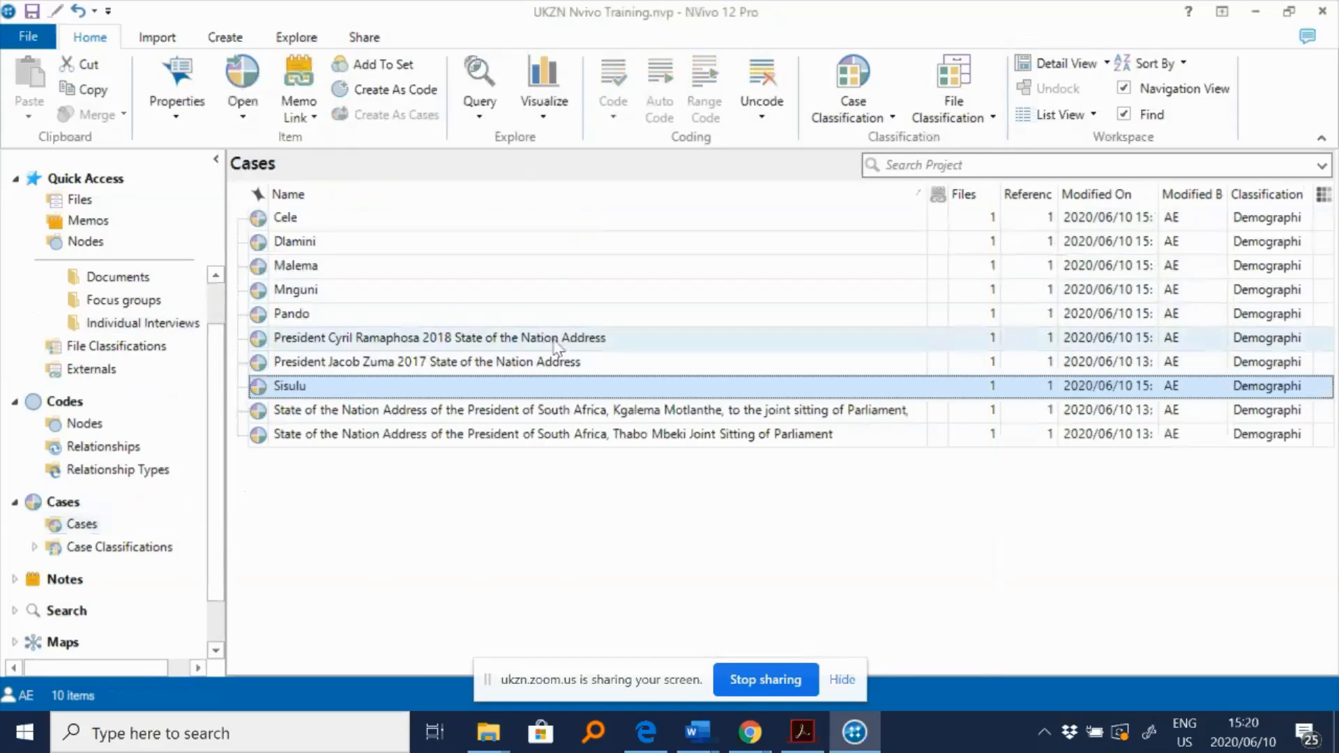
pyautogui.keyDown('ctrl'); pyautogui.click(343, 314); pyautogui.keyUp('ctrl')
pyautogui.moveTo(341, 293); pyautogui.dragTo(337, 220)
pyautogui.rightClick(378, 257)
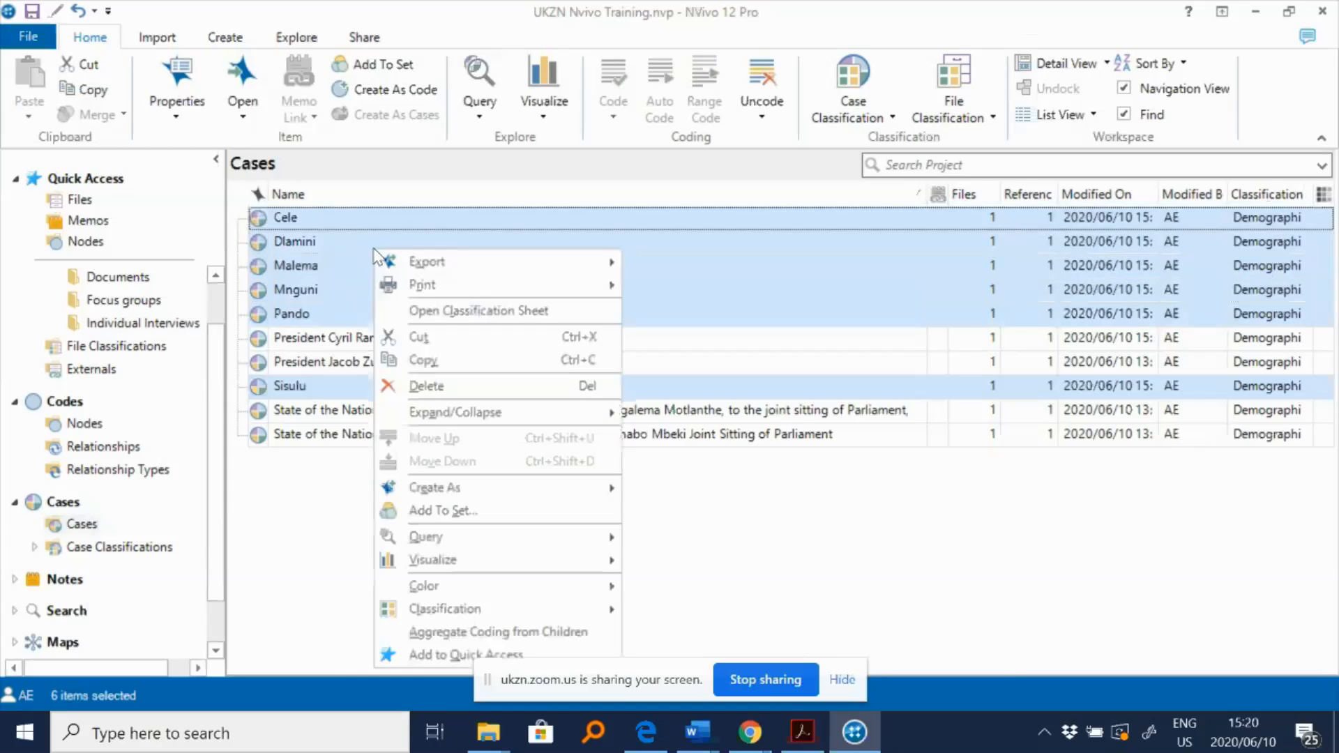
pyautogui.click(418, 337)
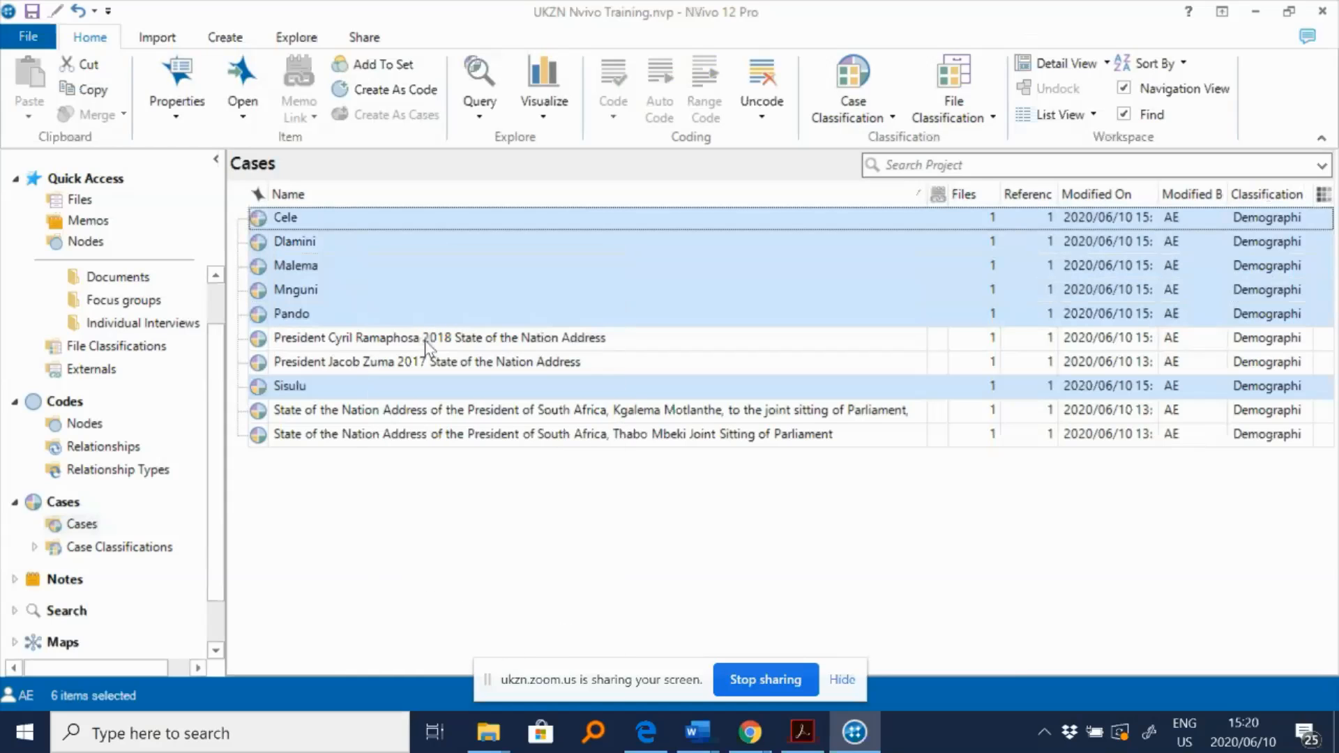
# - Paste the copied speaker cases into Nodes as nodes
pyautogui.click(87, 424)
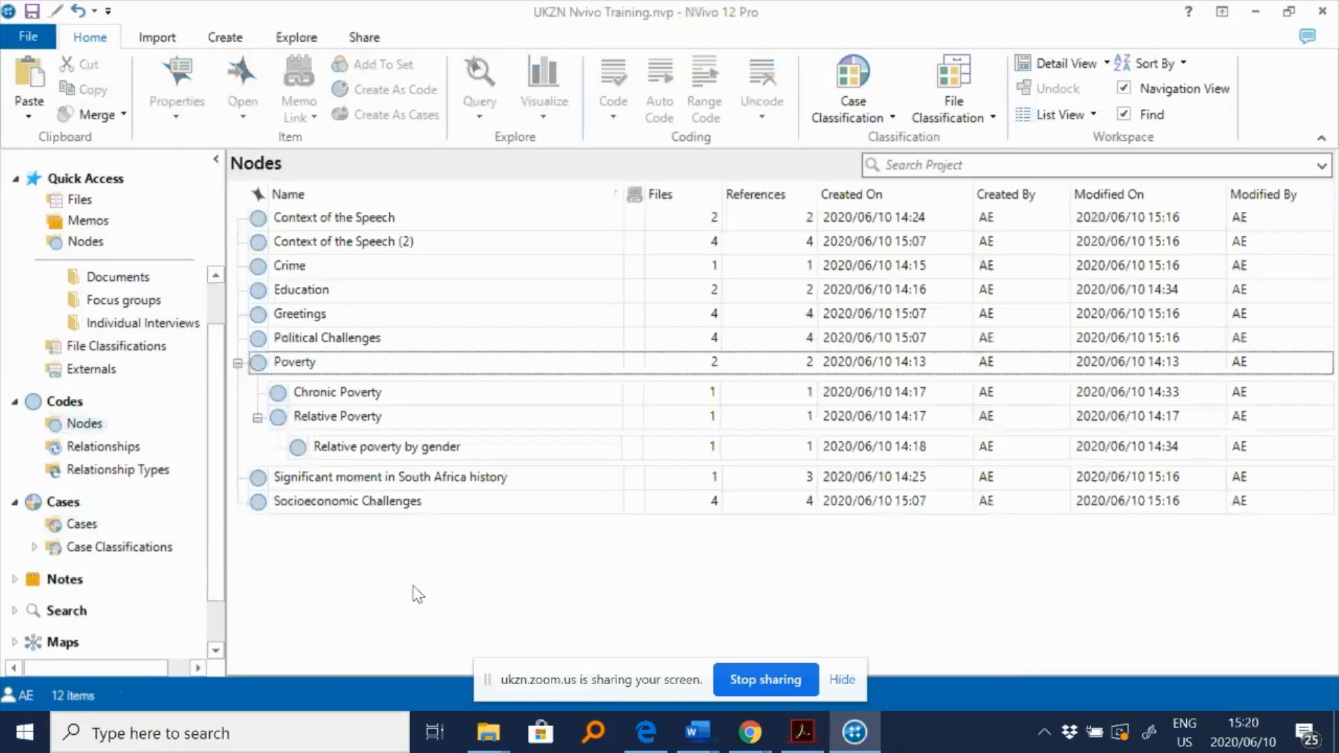
pyautogui.rightClick(416, 594)
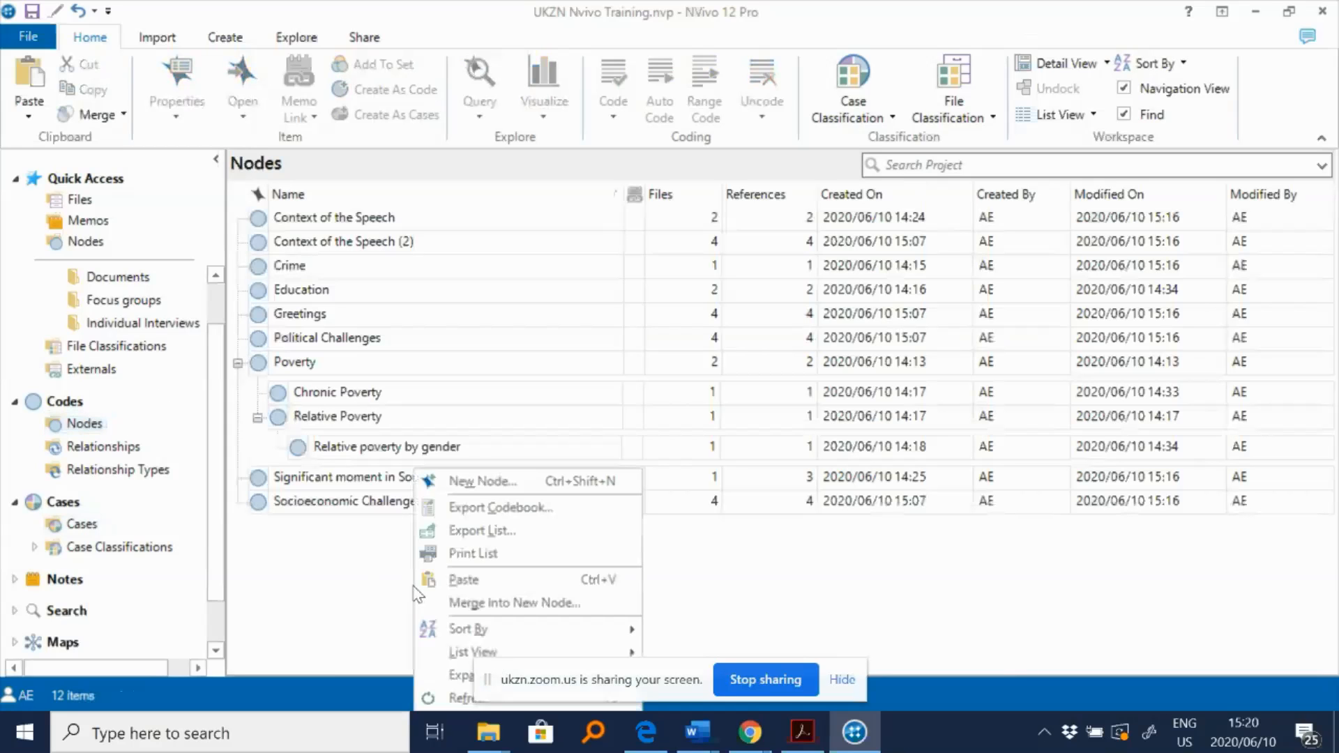
pyautogui.click(491, 580)
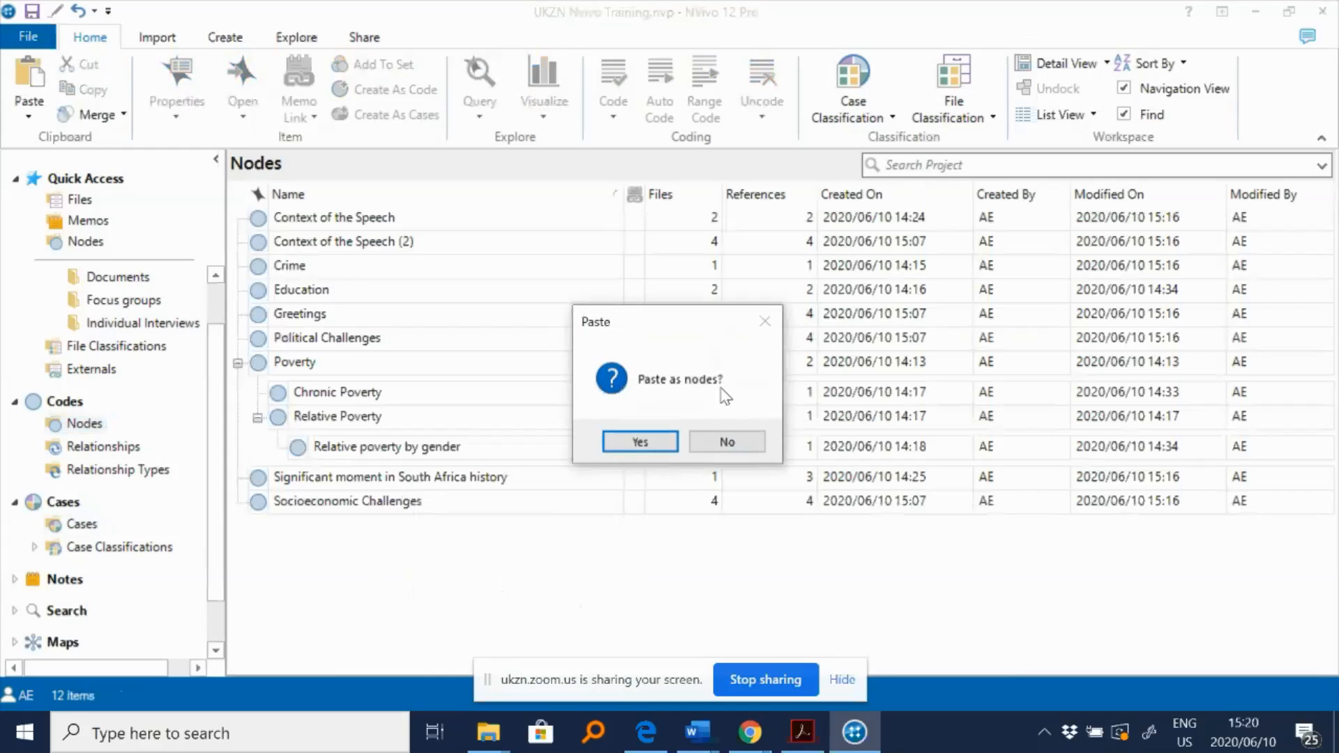
pyautogui.click(638, 445)
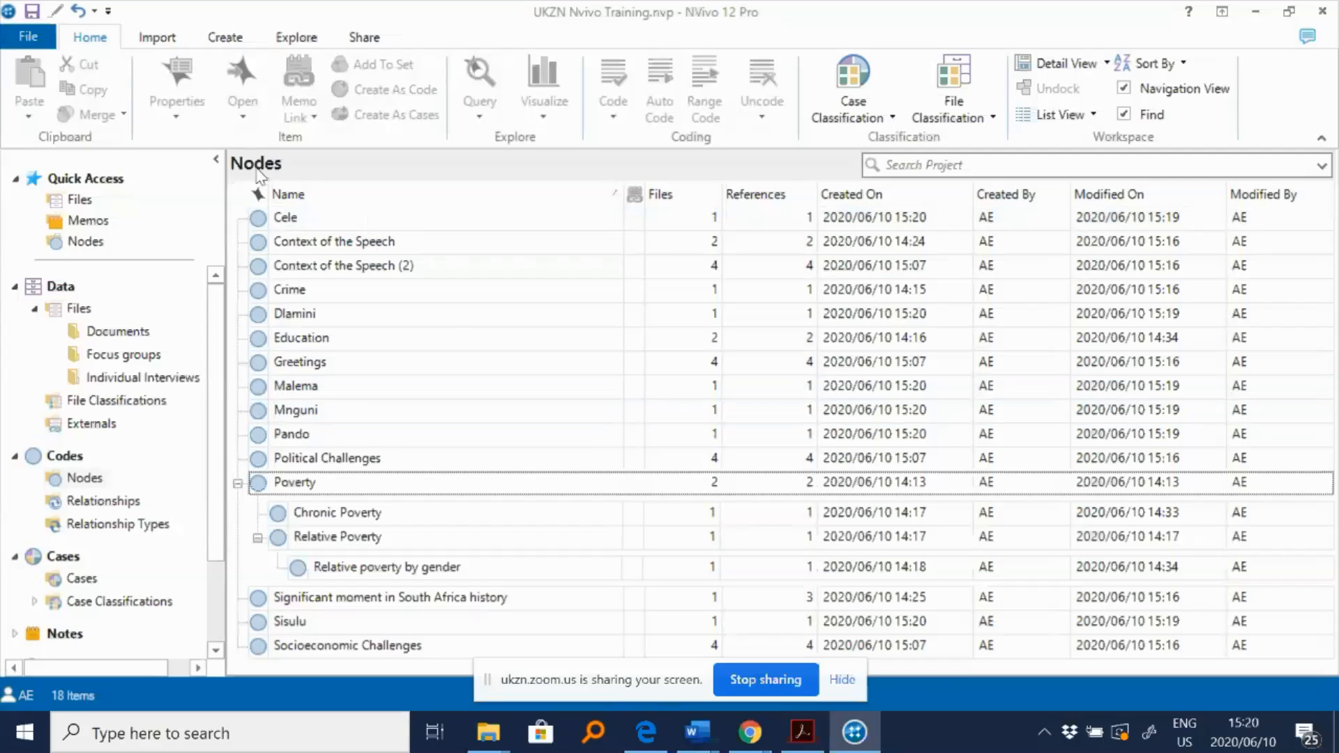
# - Open the Cele node, select the Maimane section and code it to a new node named Maimane
pyautogui.click(328, 222)
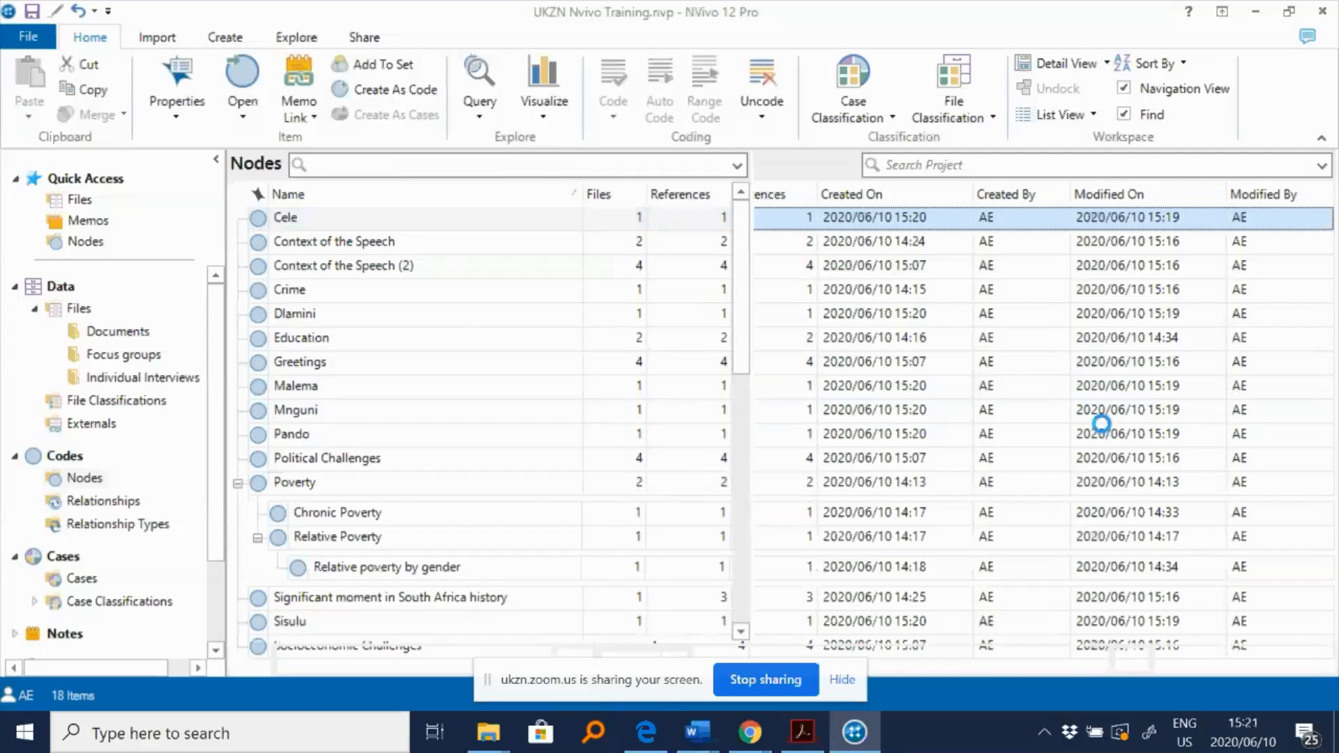
pyautogui.scroll(-10, 1080, 449)
pyautogui.scroll(-8, 1066, 452)
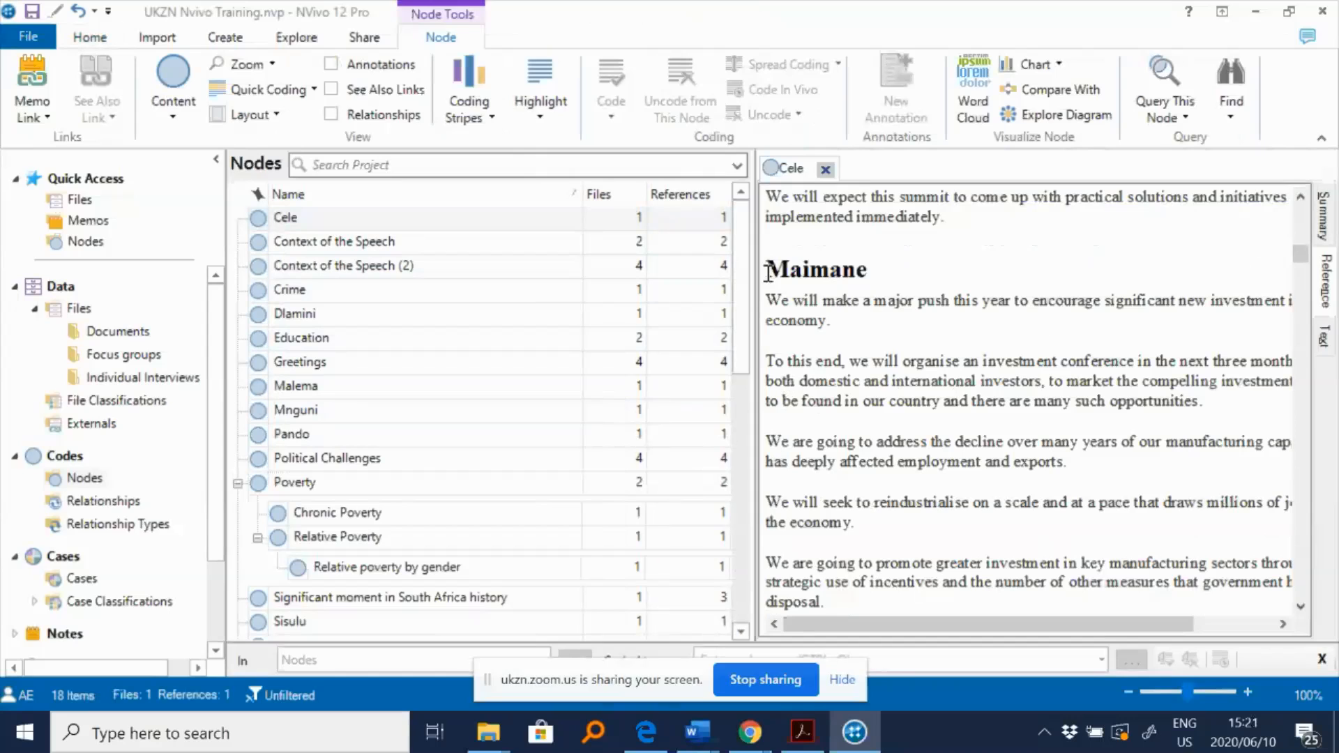
pyautogui.moveTo(767, 271); pyautogui.dragTo(878, 598)
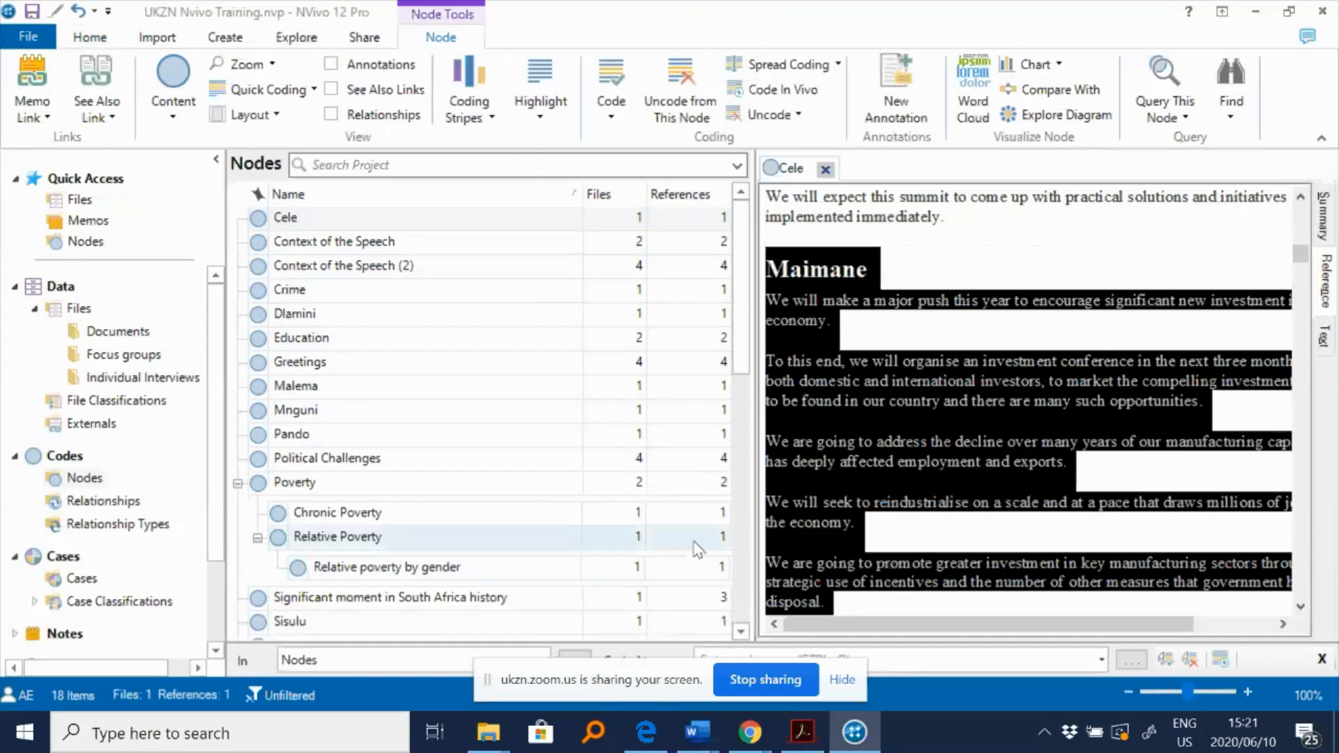
pyautogui.rightClick(899, 436)
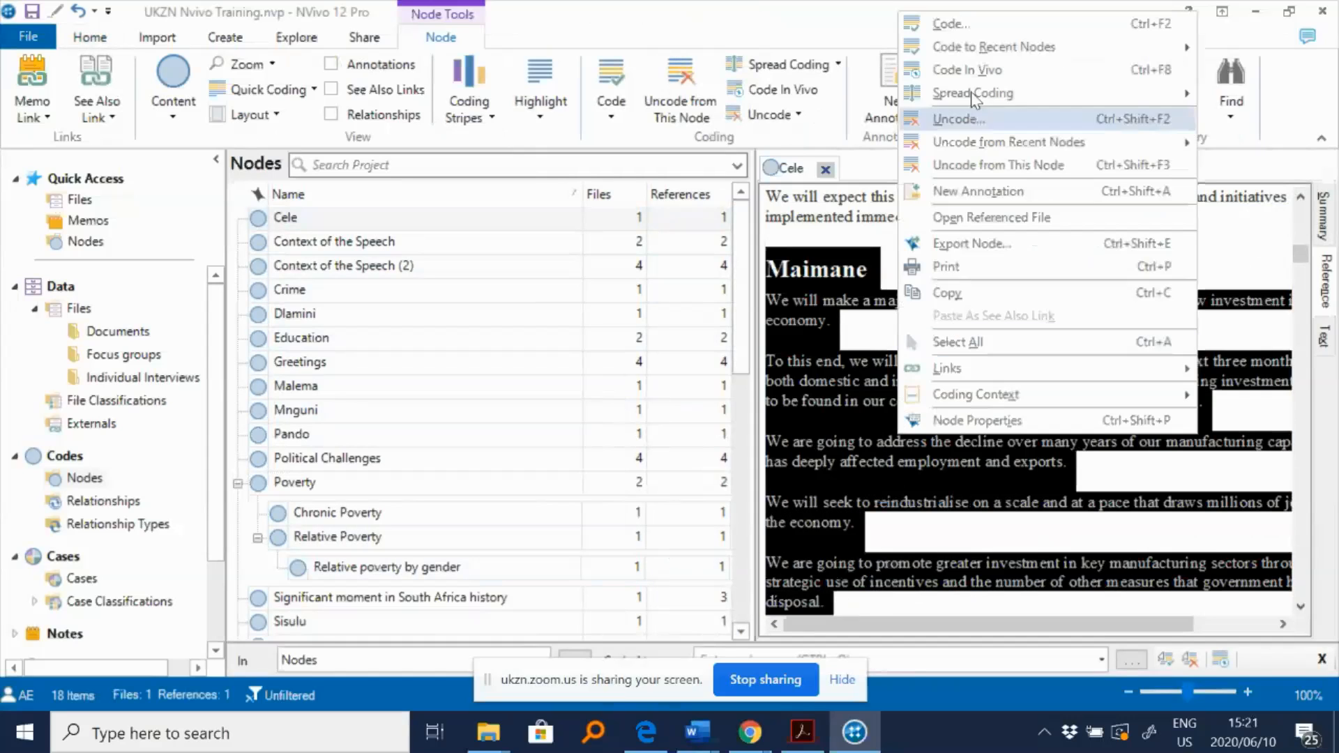
pyautogui.click(975, 25)
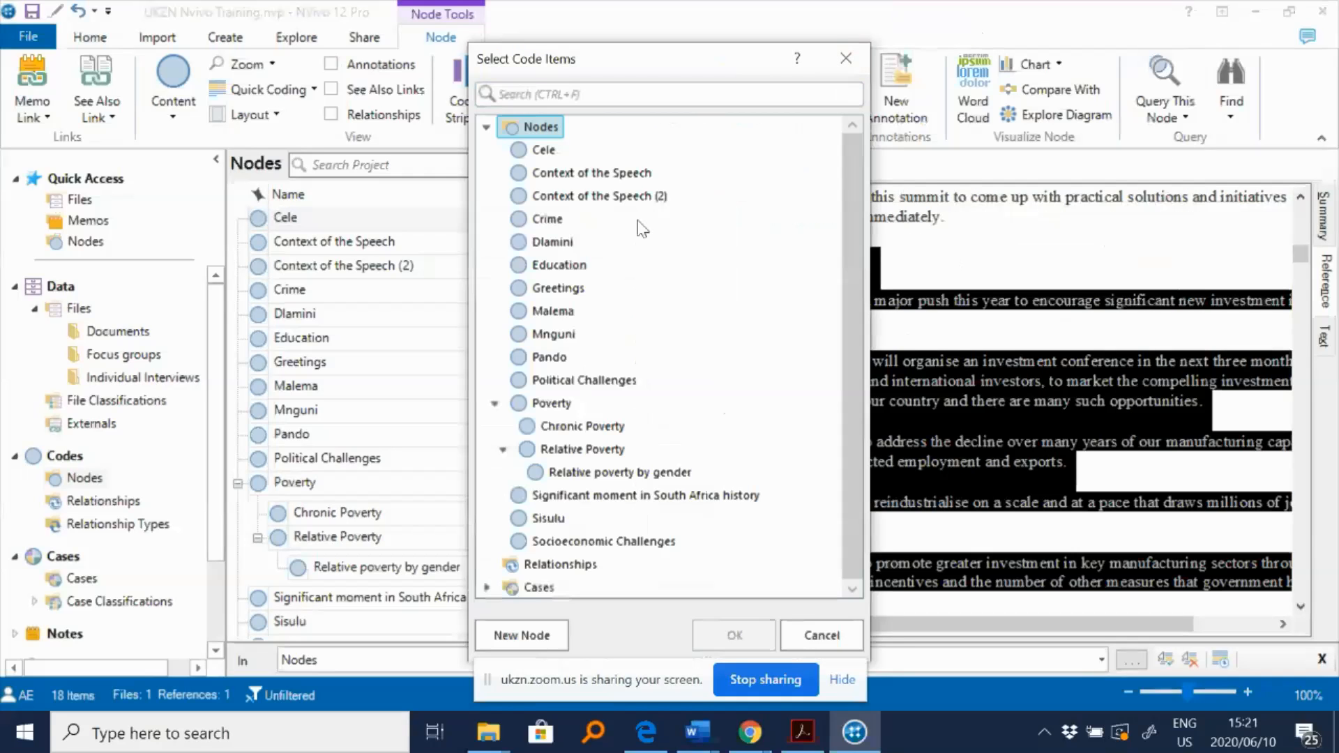
pyautogui.click(521, 634)
pyautogui.write('Maimane')
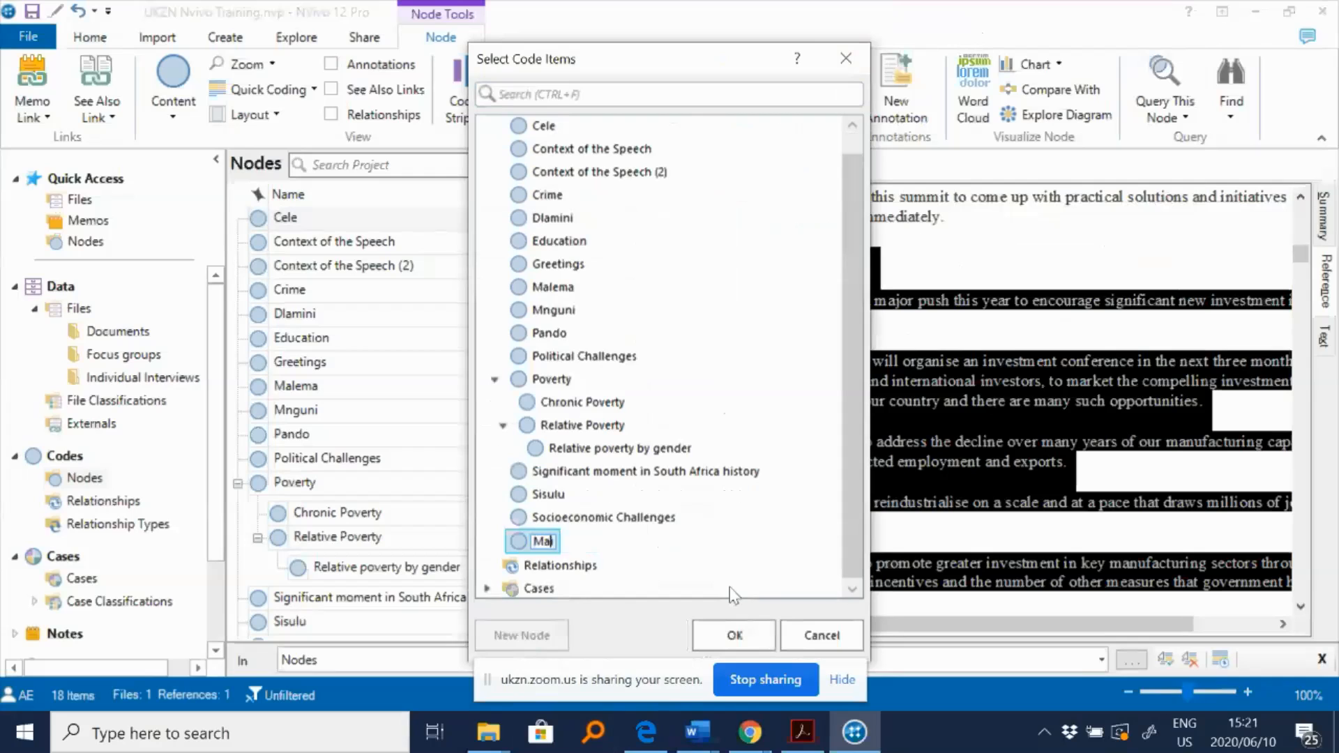
pyautogui.click(730, 635)
pyautogui.click(731, 636)
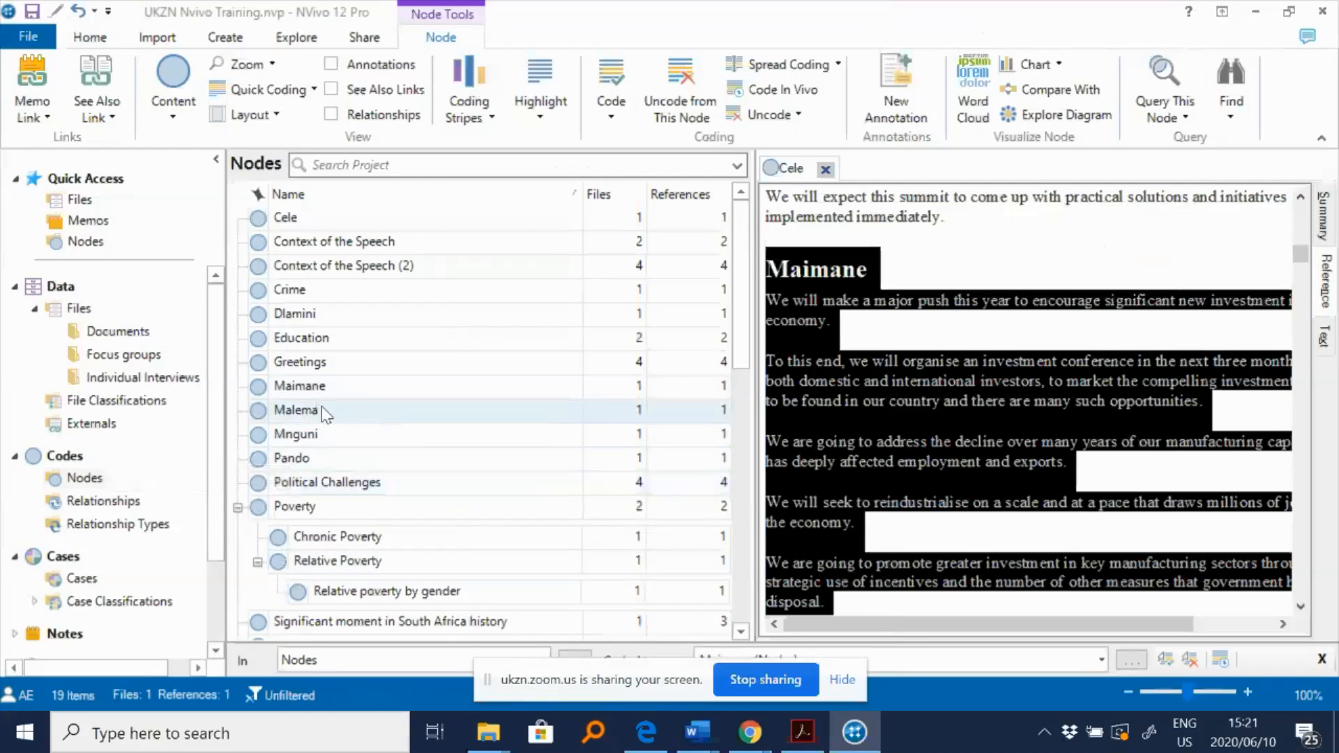
# - Select the Maimane node and close the Cele node view
pyautogui.click(329, 389)
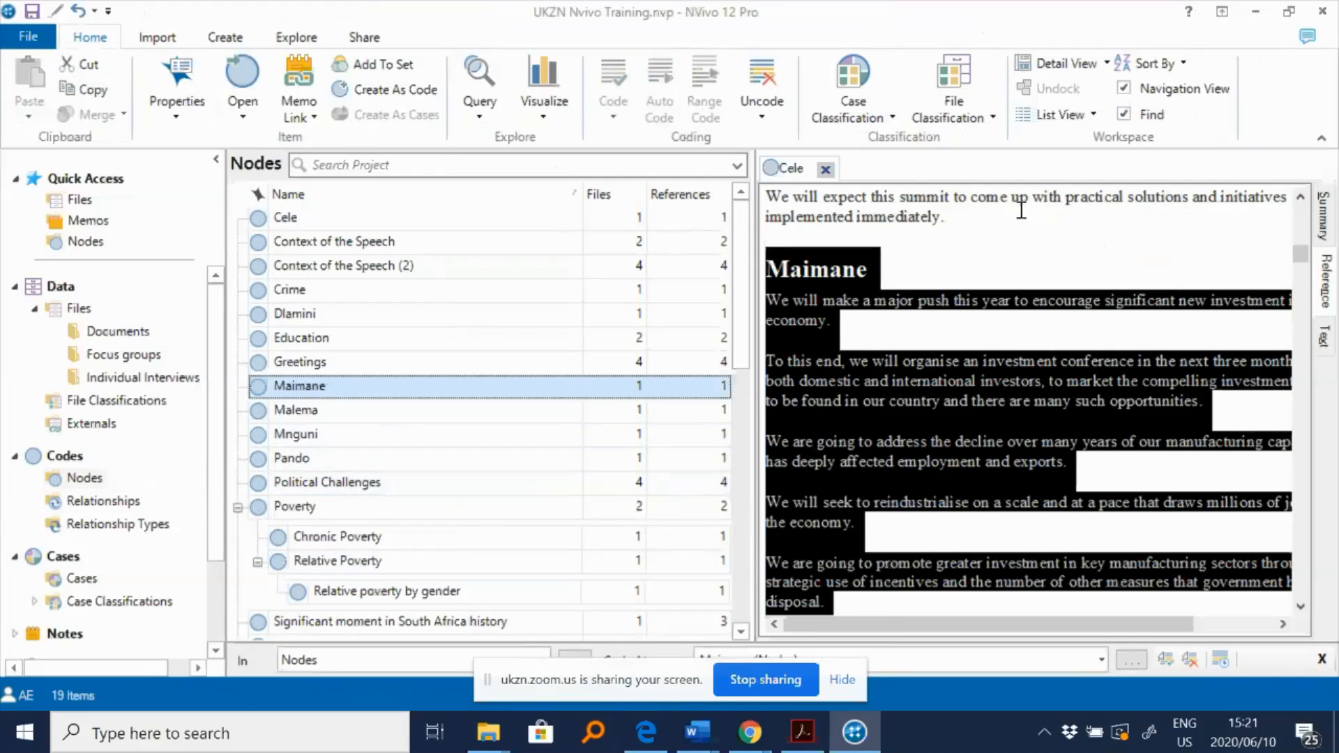
pyautogui.click(830, 169)
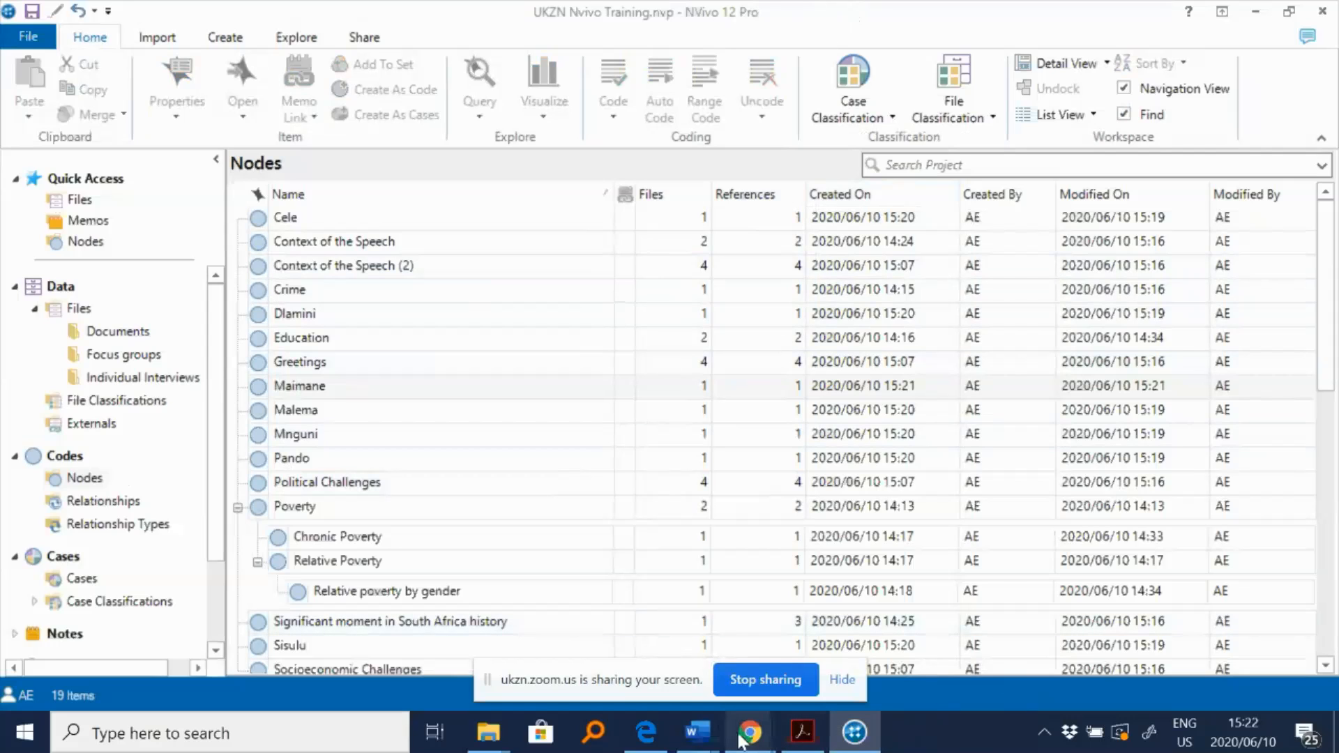
pyautogui.moveTo(762, 738)
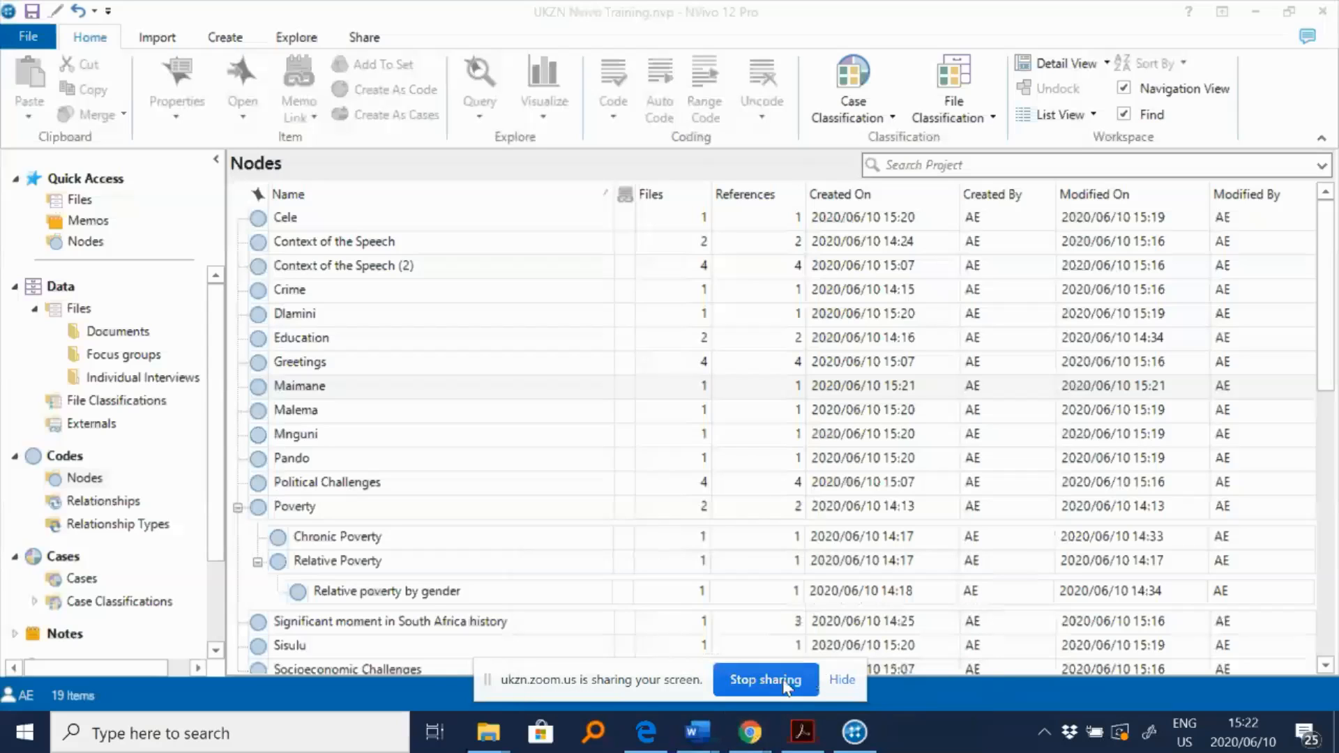
pyautogui.click(786, 687)
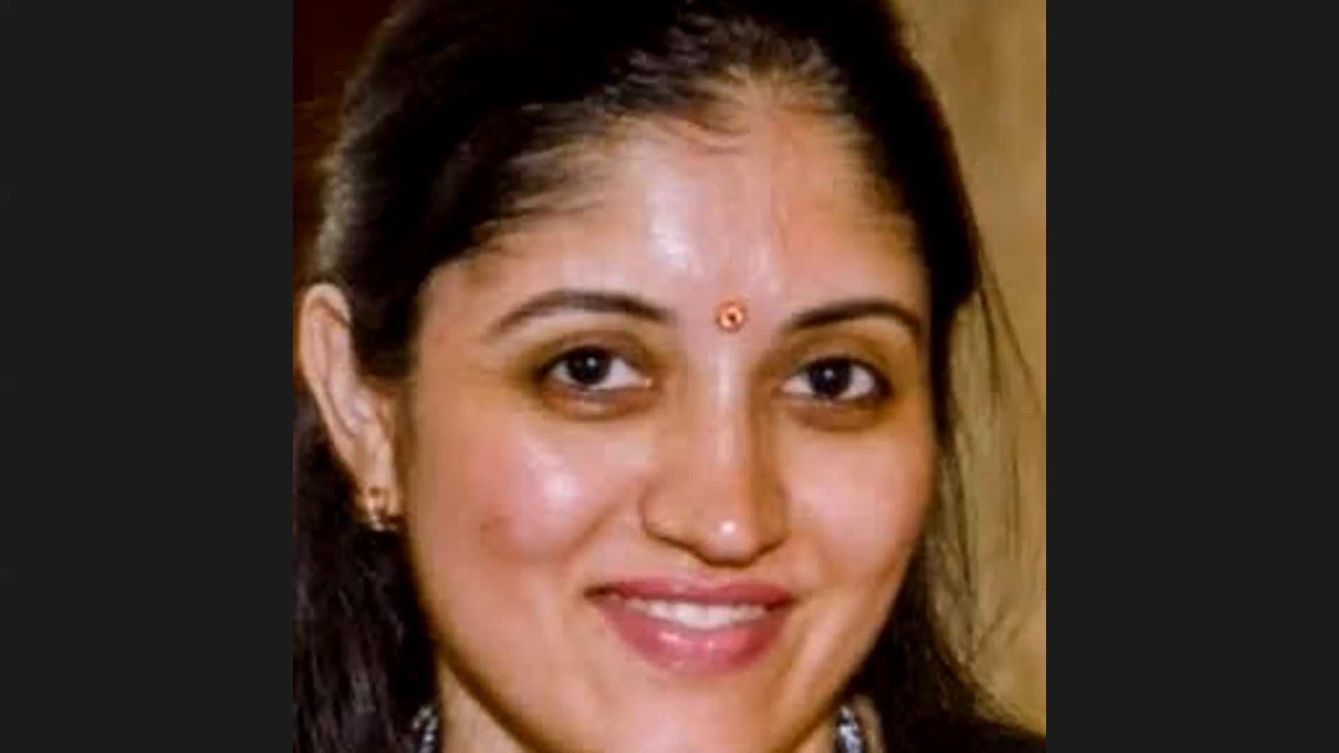
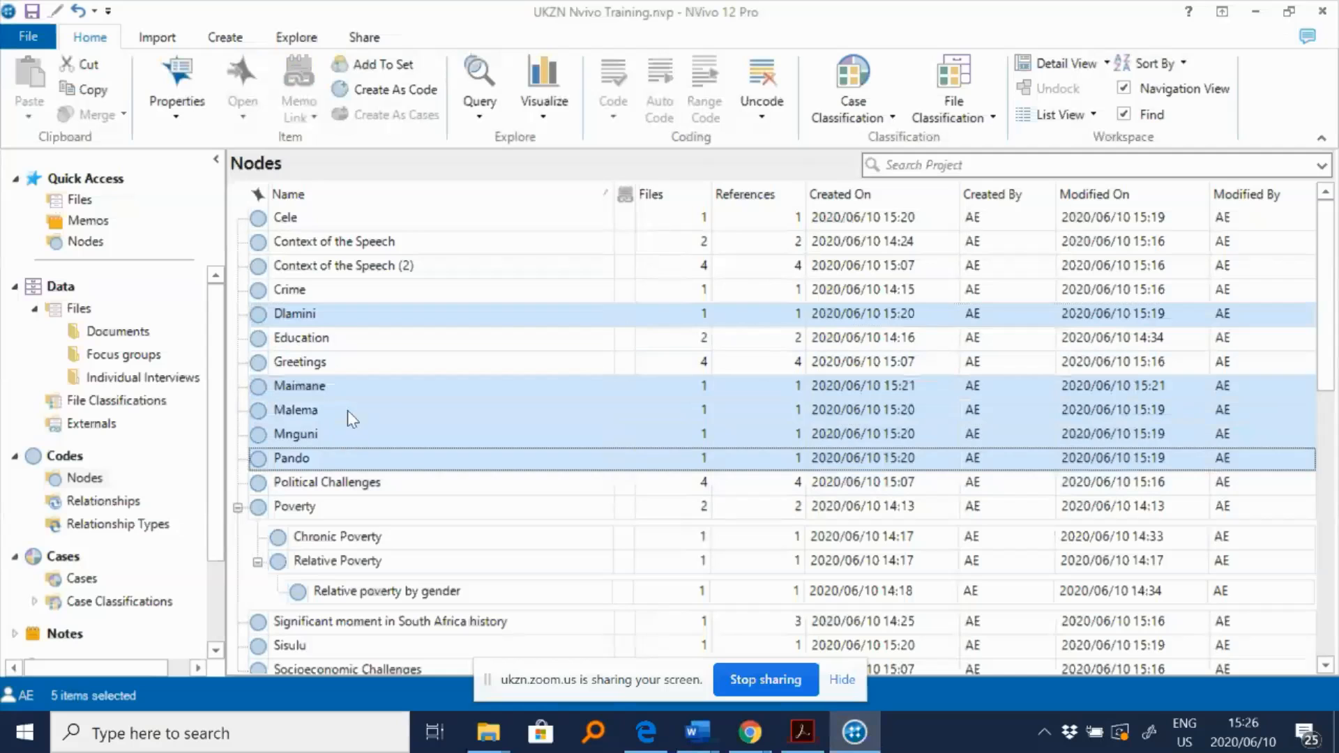
# - Delete the speaker nodes Dlamini, Maimane, Malema, Mnguni and Pando, plus Context of the Speech (2), Greetings, Political Challenges and Socioeconomic Challenges
pyautogui.click(723, 439)
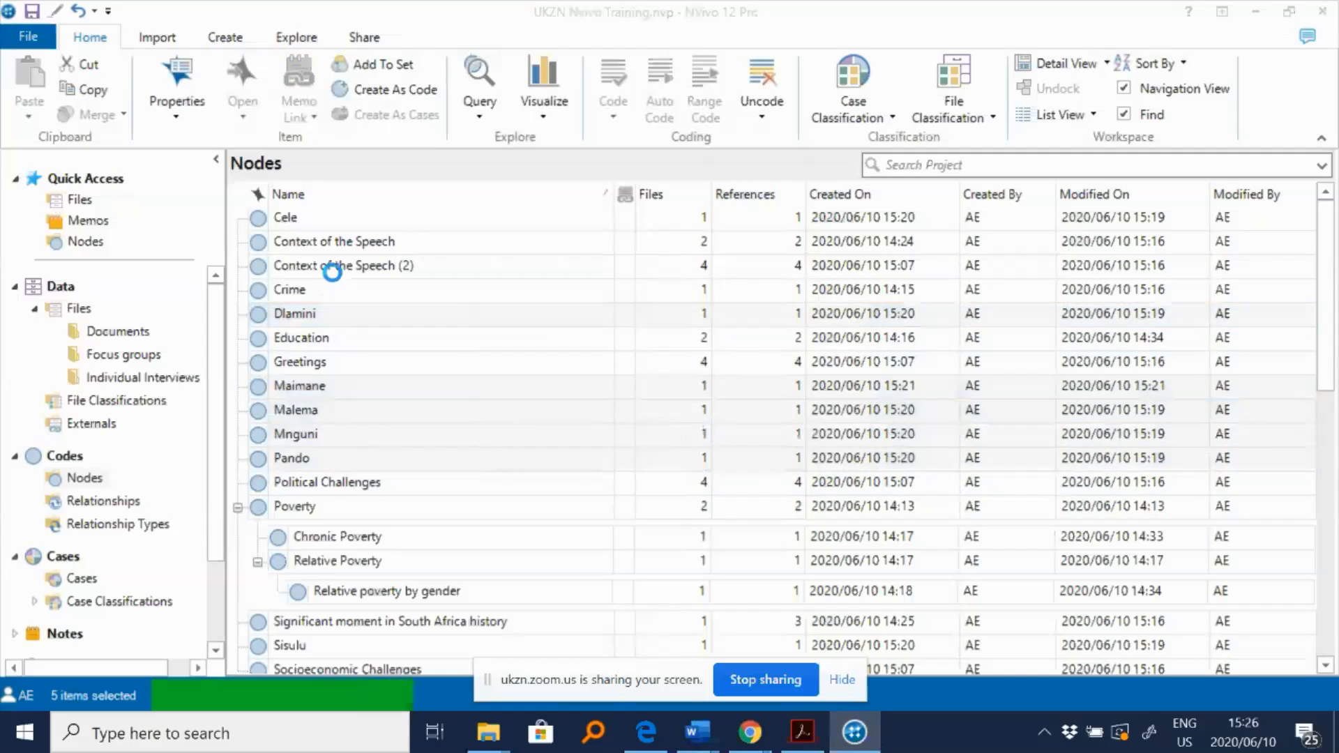
pyautogui.click(379, 274)
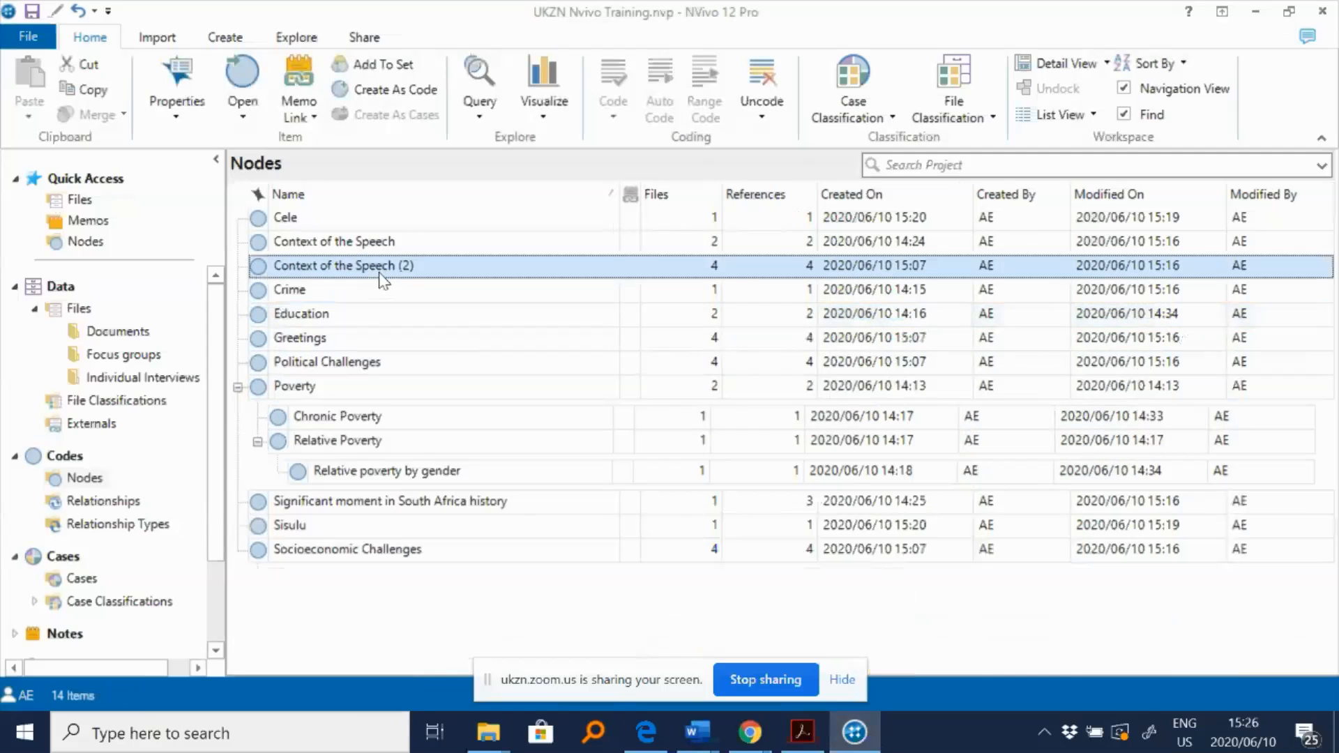
pyautogui.keyDown('ctrl'); pyautogui.click(346, 364); pyautogui.keyUp('ctrl')
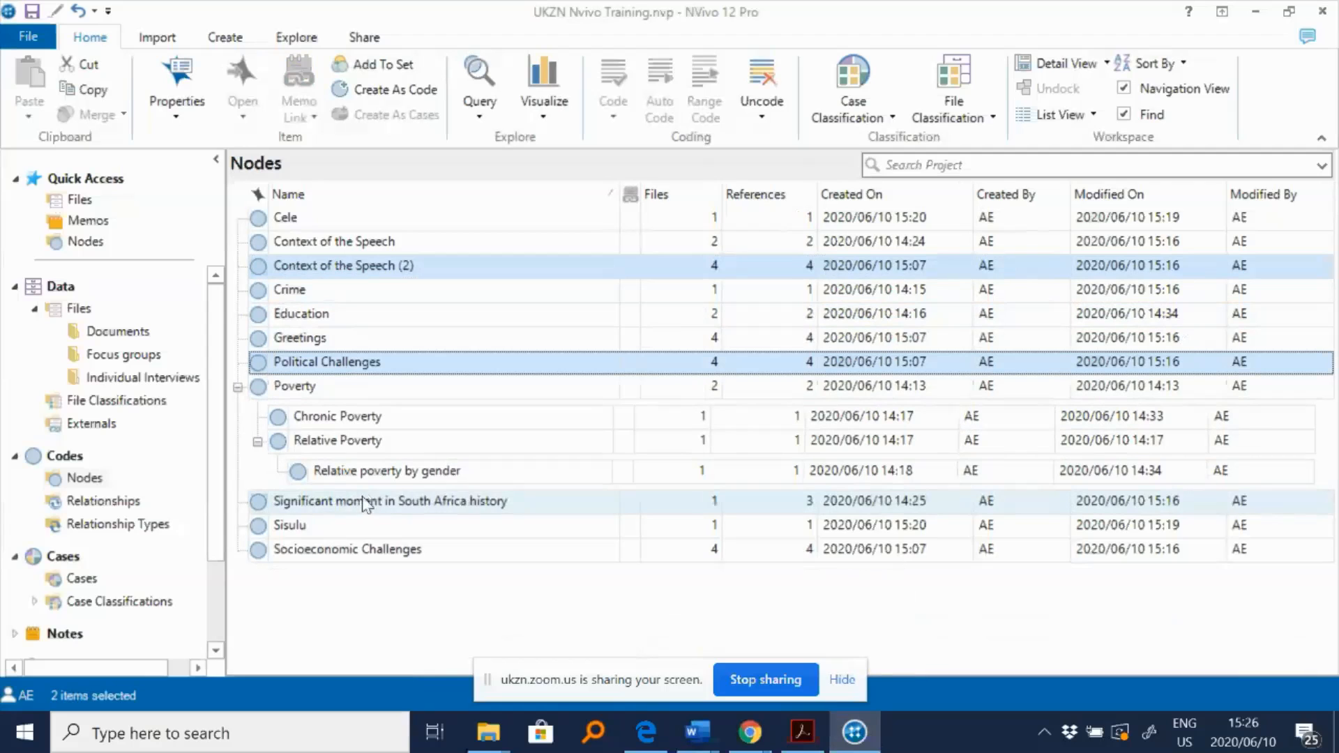
pyautogui.keyDown('ctrl'); pyautogui.click(328, 549); pyautogui.keyUp('ctrl')
pyautogui.keyDown('ctrl'); pyautogui.click(319, 338); pyautogui.keyUp('ctrl')
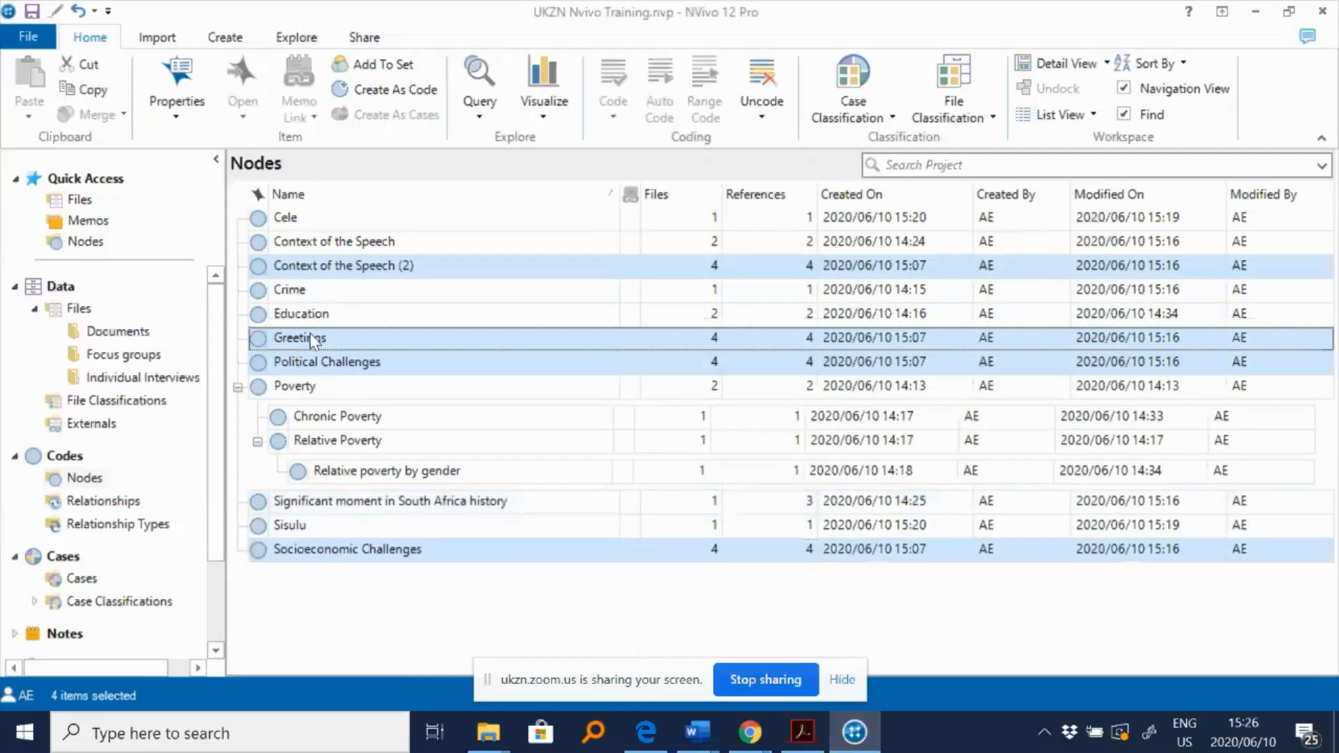
pyautogui.press('Delete')
pyautogui.click(719, 440)
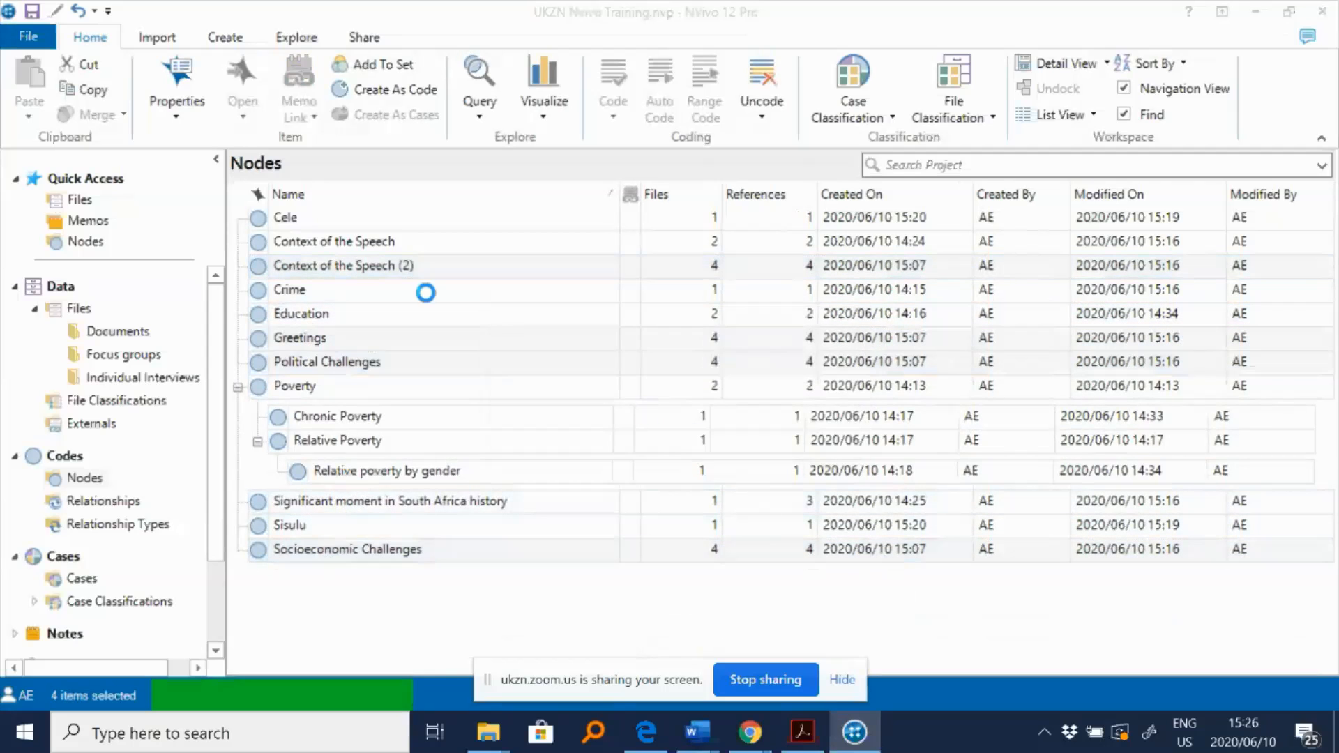
# - Delete the remaining speaker nodes Cele and Sisulu
pyautogui.click(331, 219)
pyautogui.press('Delete')
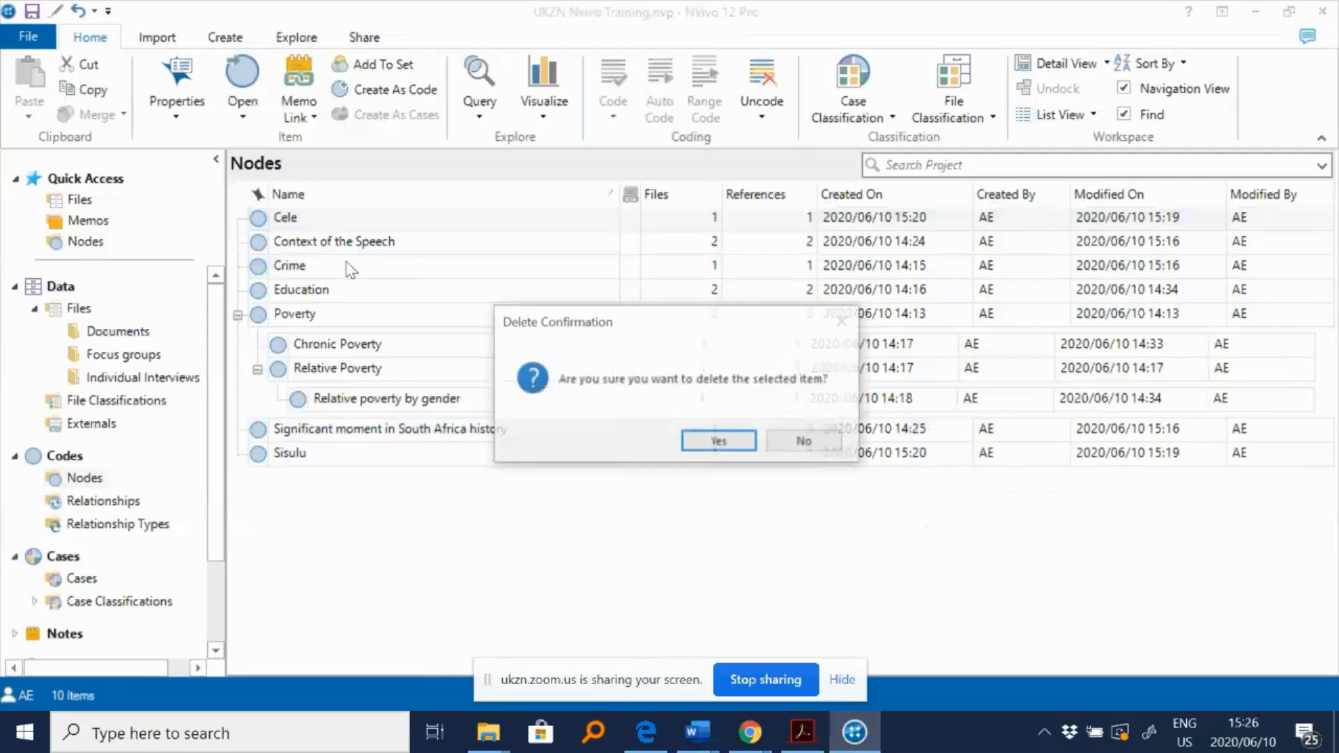
pyautogui.click(697, 441)
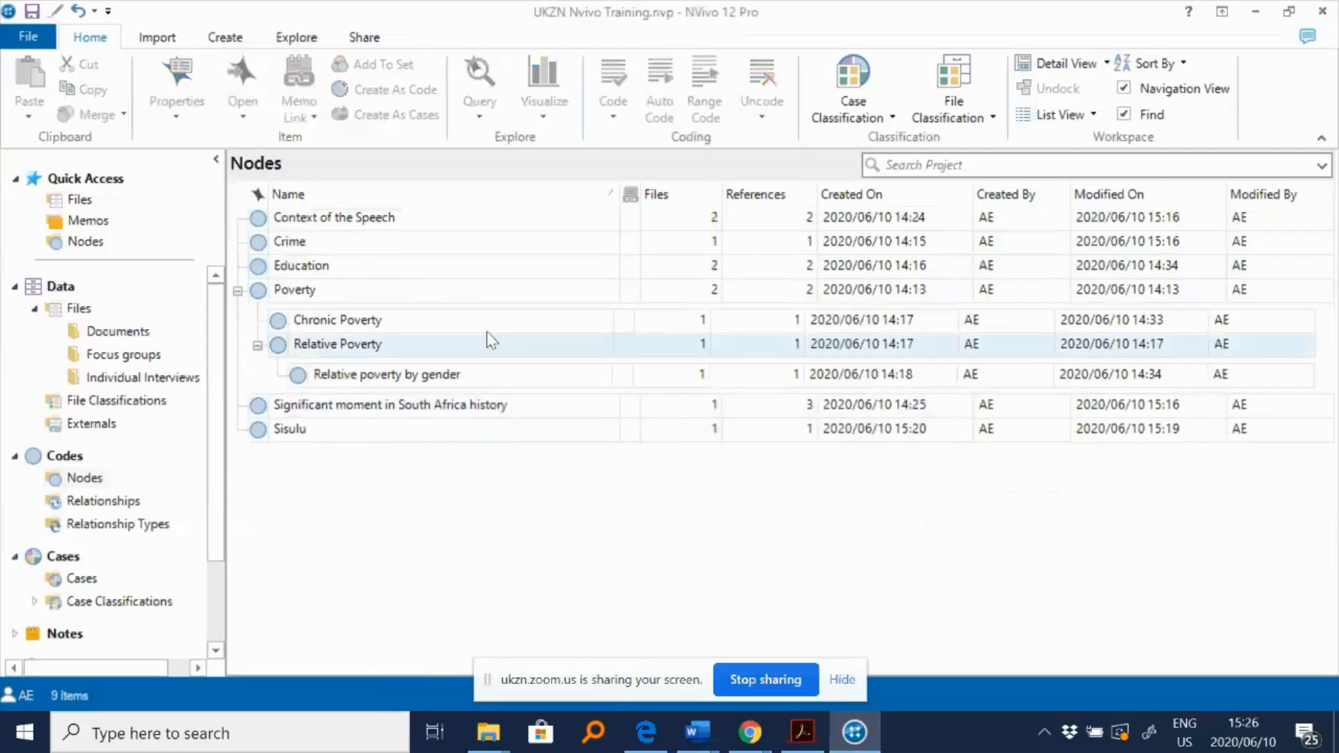
pyautogui.click(328, 429)
pyautogui.press('Delete')
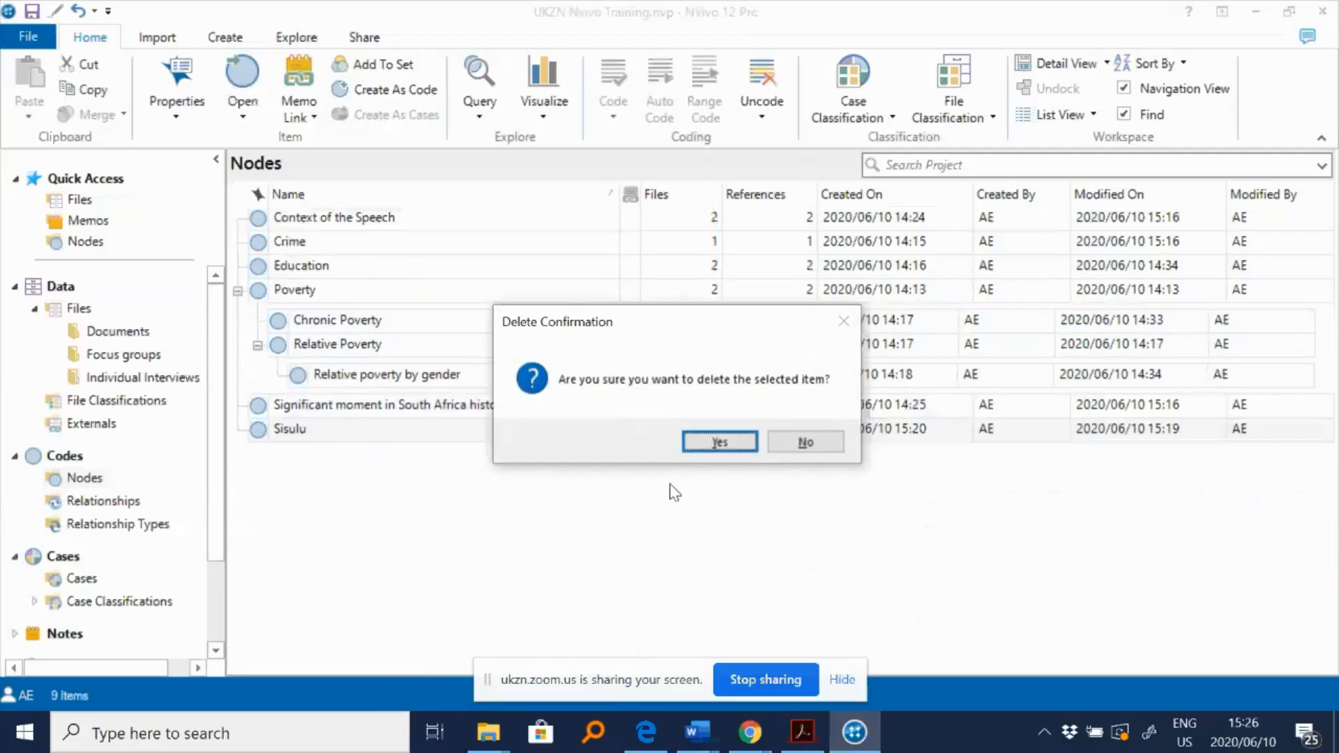
pyautogui.click(714, 442)
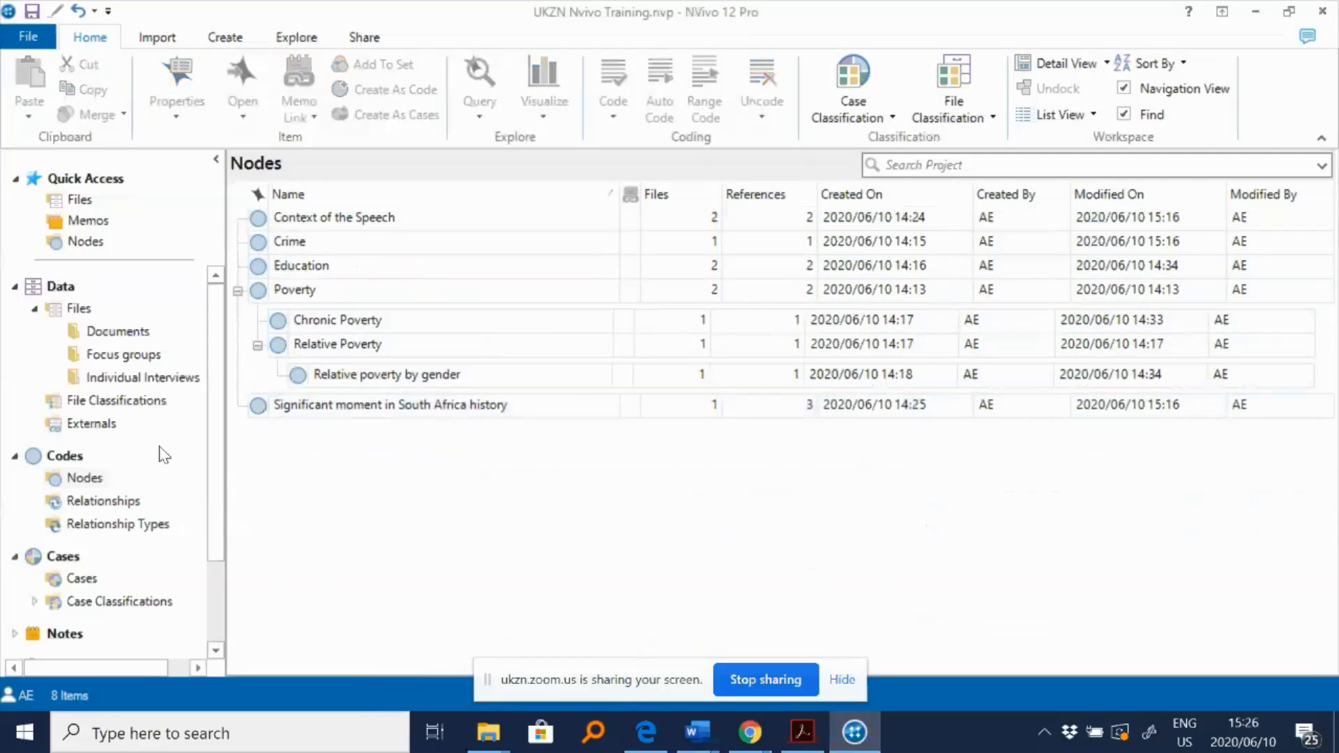
# - Open the Individual Interviews folder, select all four speech files and start Auto Code on them
pyautogui.click(82, 579)
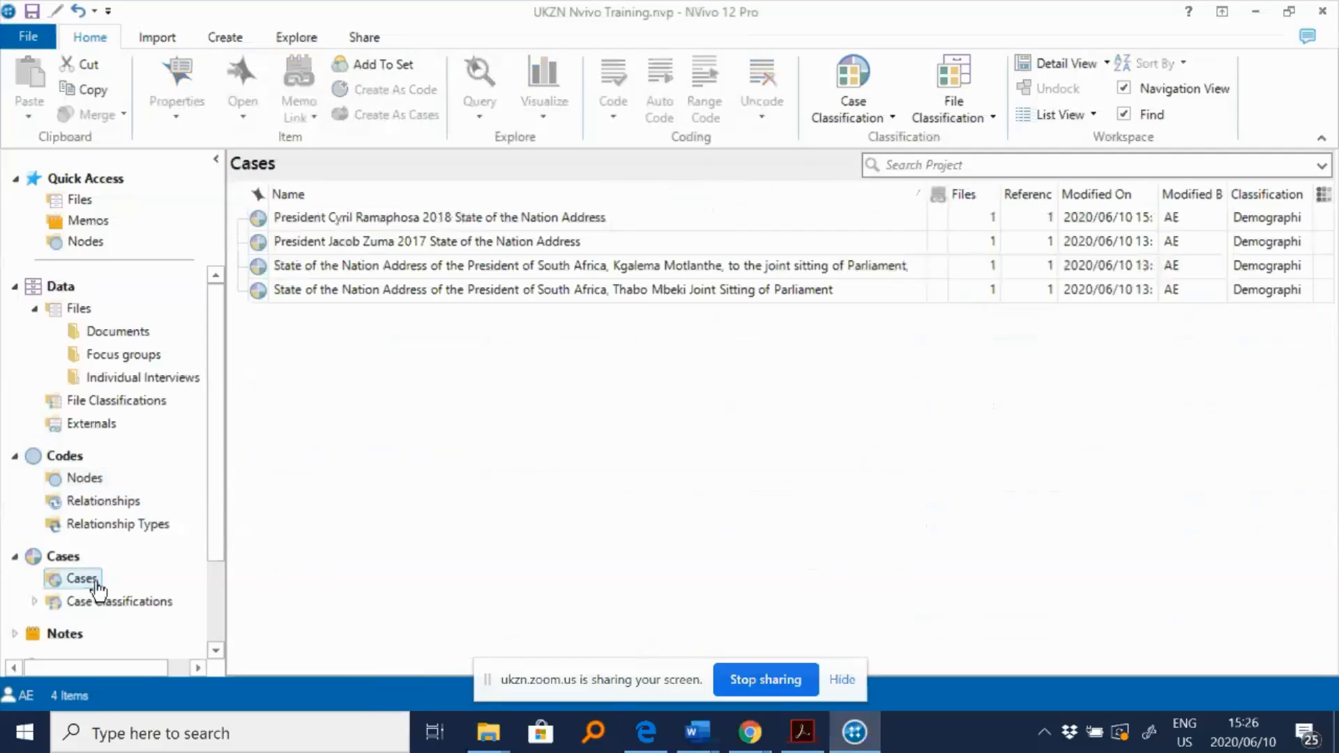
pyautogui.click(85, 478)
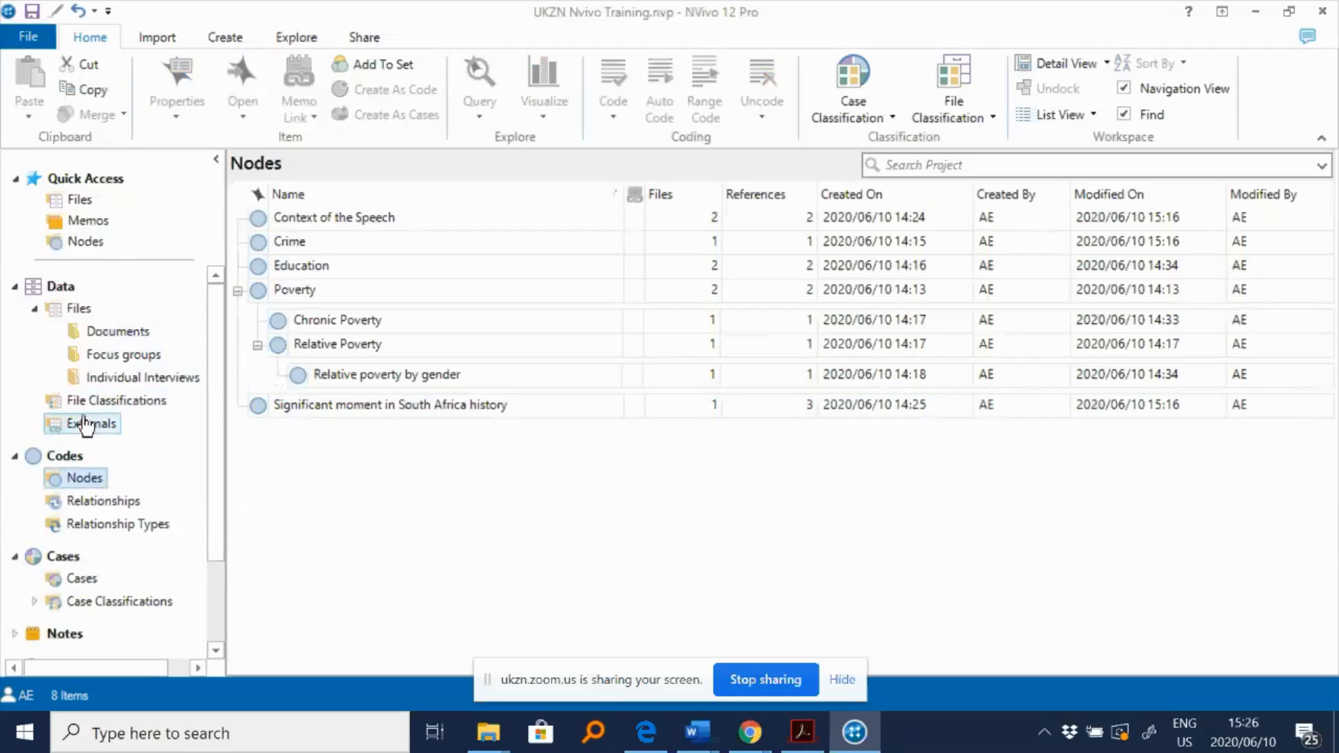
pyautogui.click(131, 376)
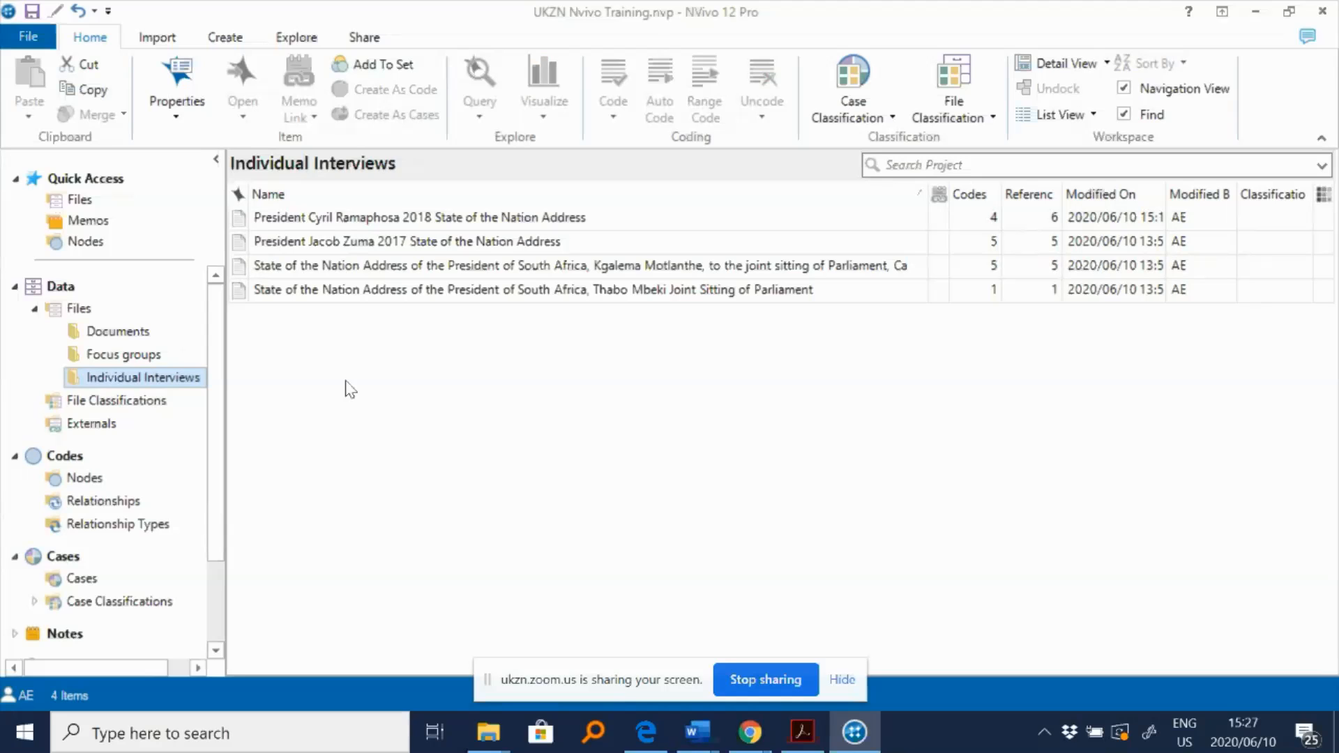
pyautogui.click(332, 301)
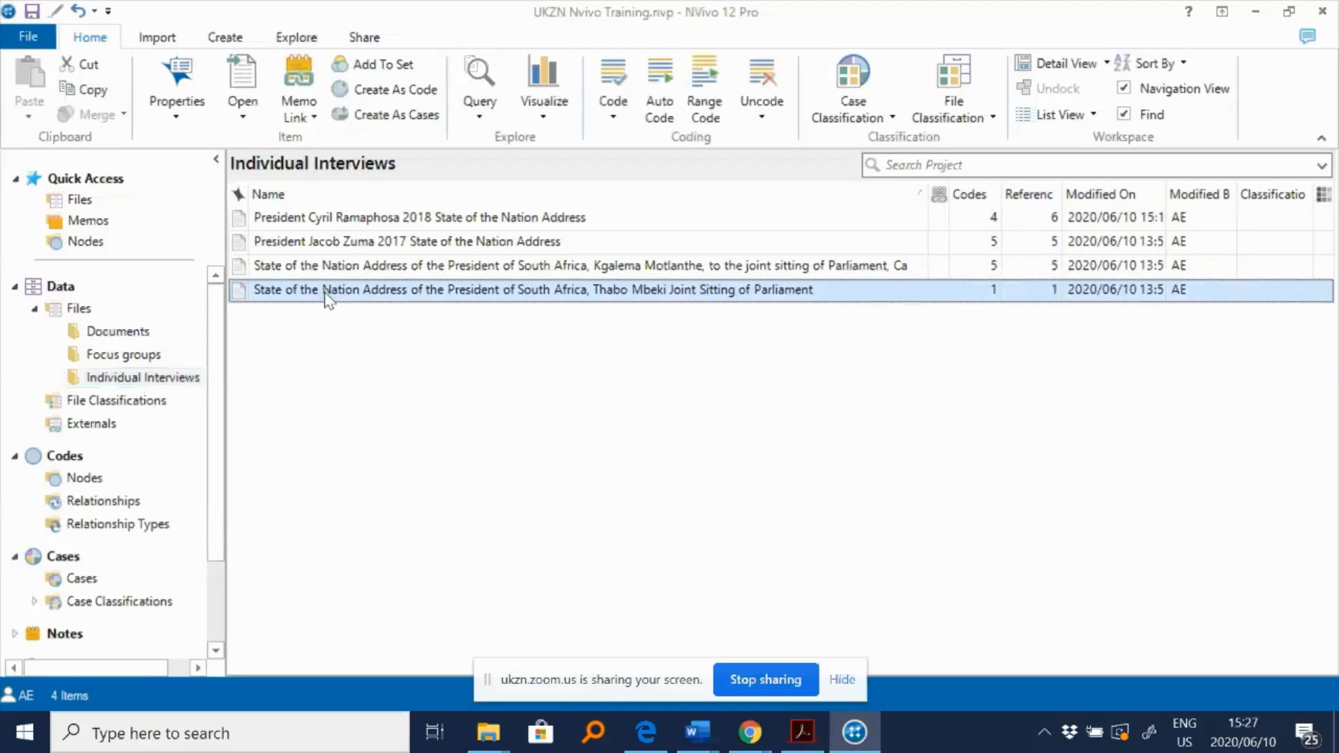
pyautogui.hotkey('ctrl', 'a')
pyautogui.click(466, 329)
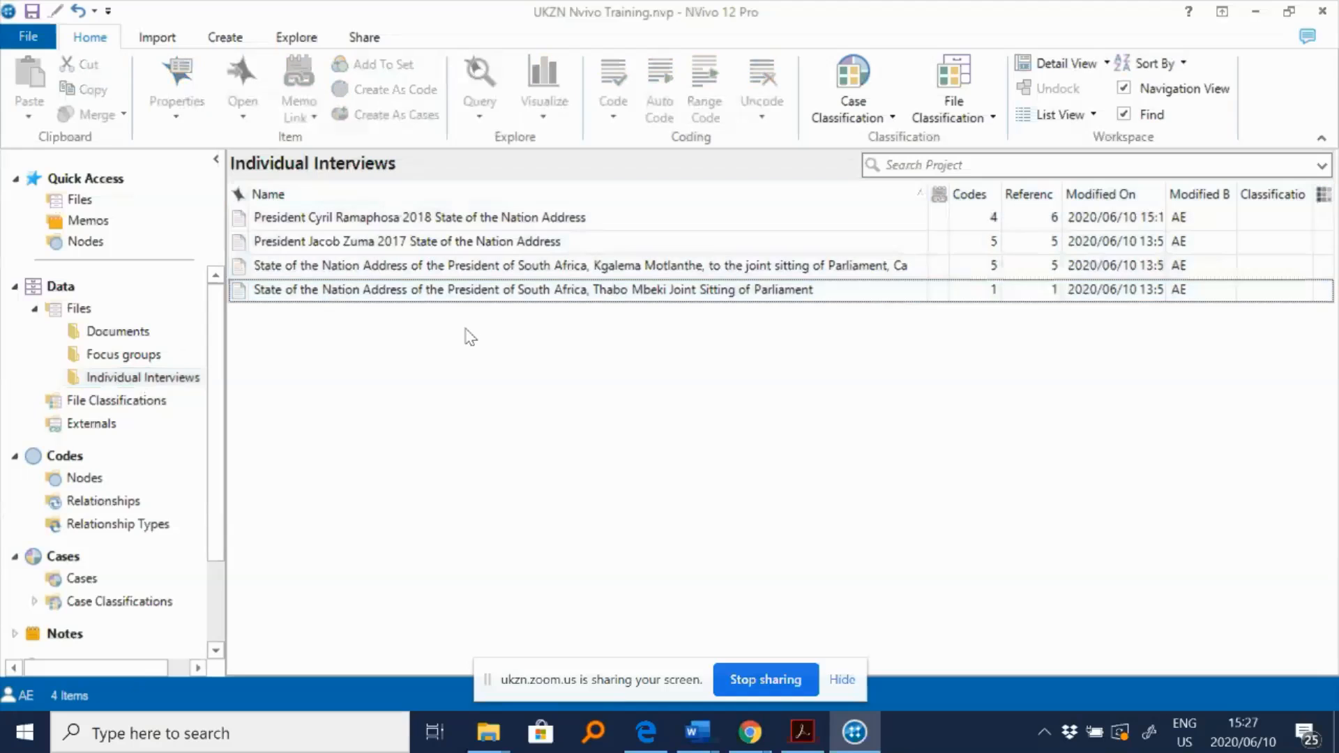
pyautogui.click(460, 292)
pyautogui.hotkey('ctrl', 'a')
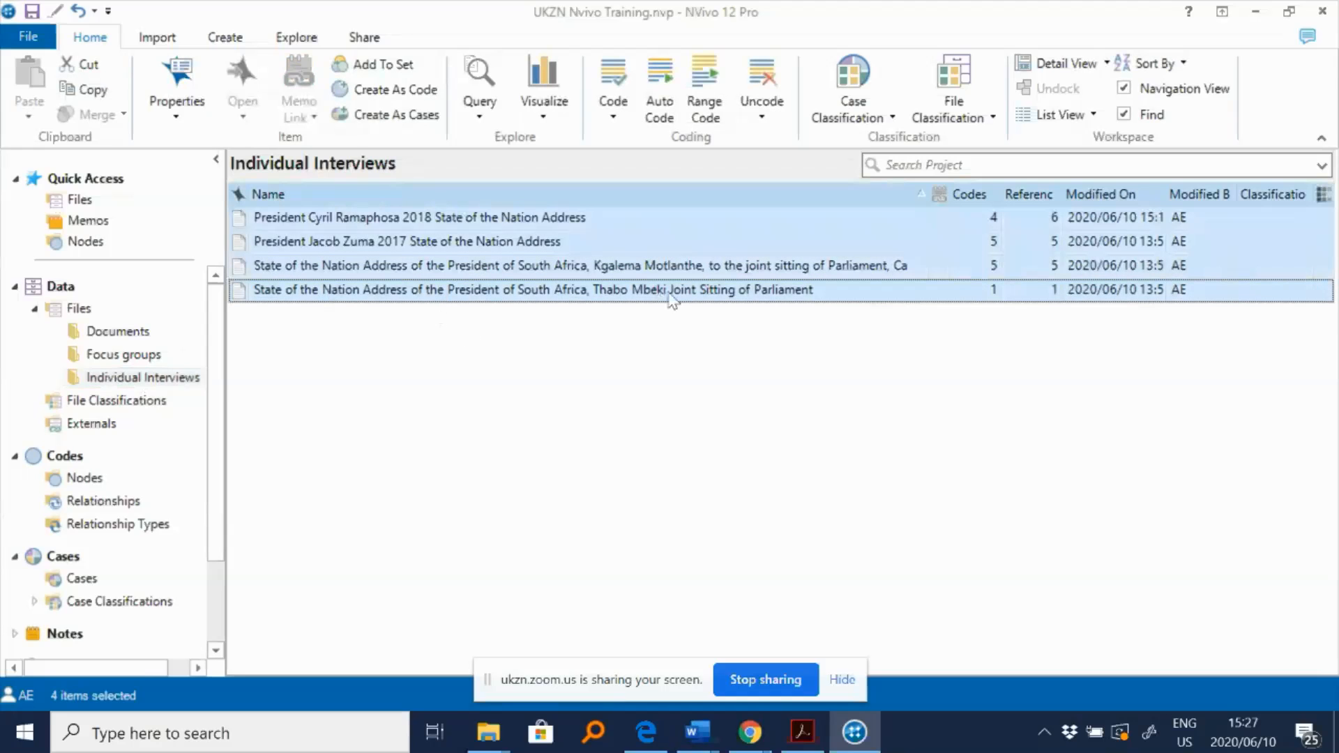
pyautogui.rightClick(557, 253)
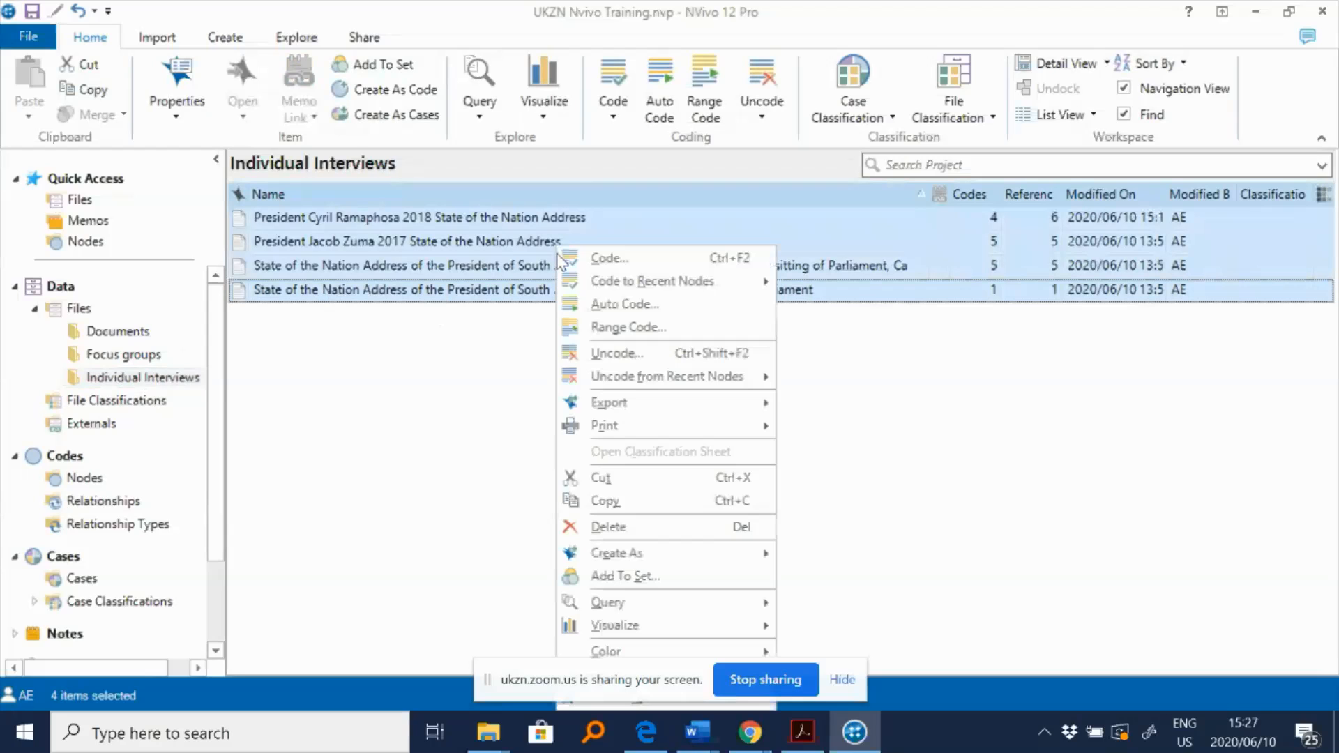
pyautogui.click(652, 313)
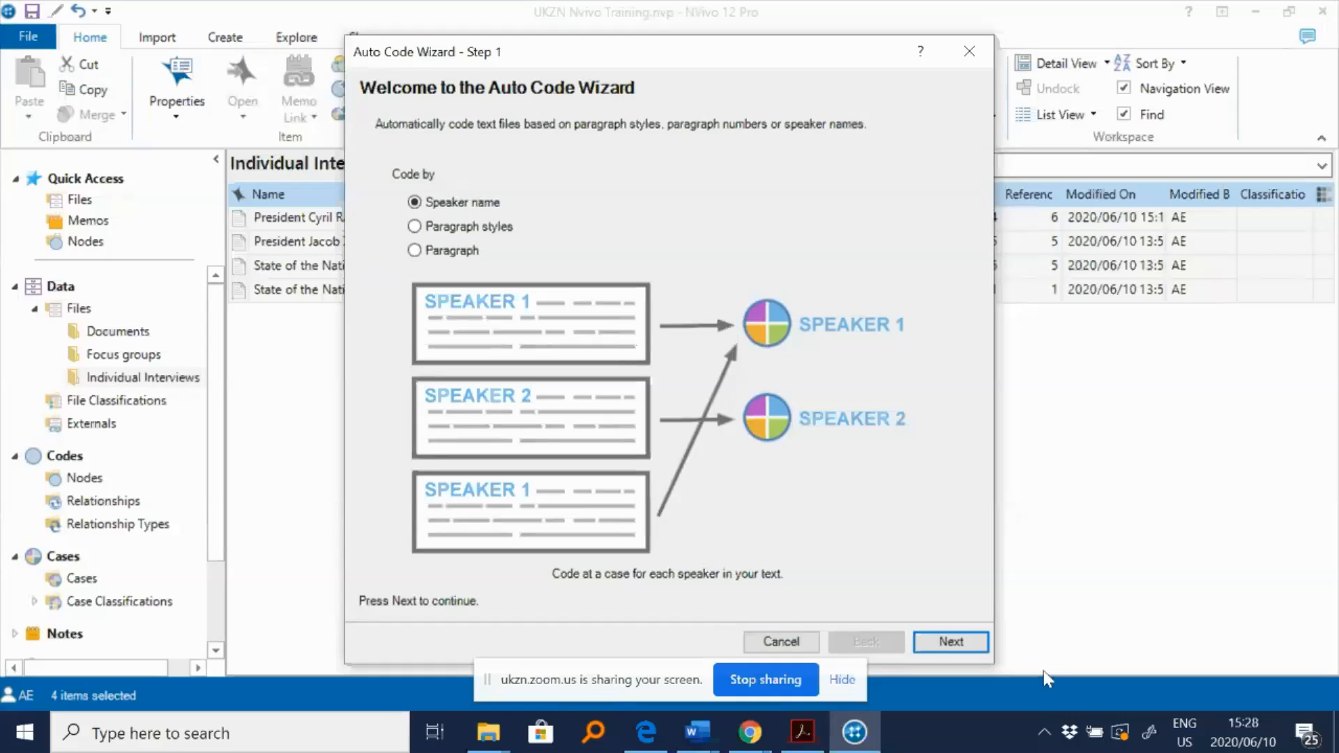
# - Choose to auto code by speaker name and enter the speakers Cele and Malema
pyautogui.click(982, 645)
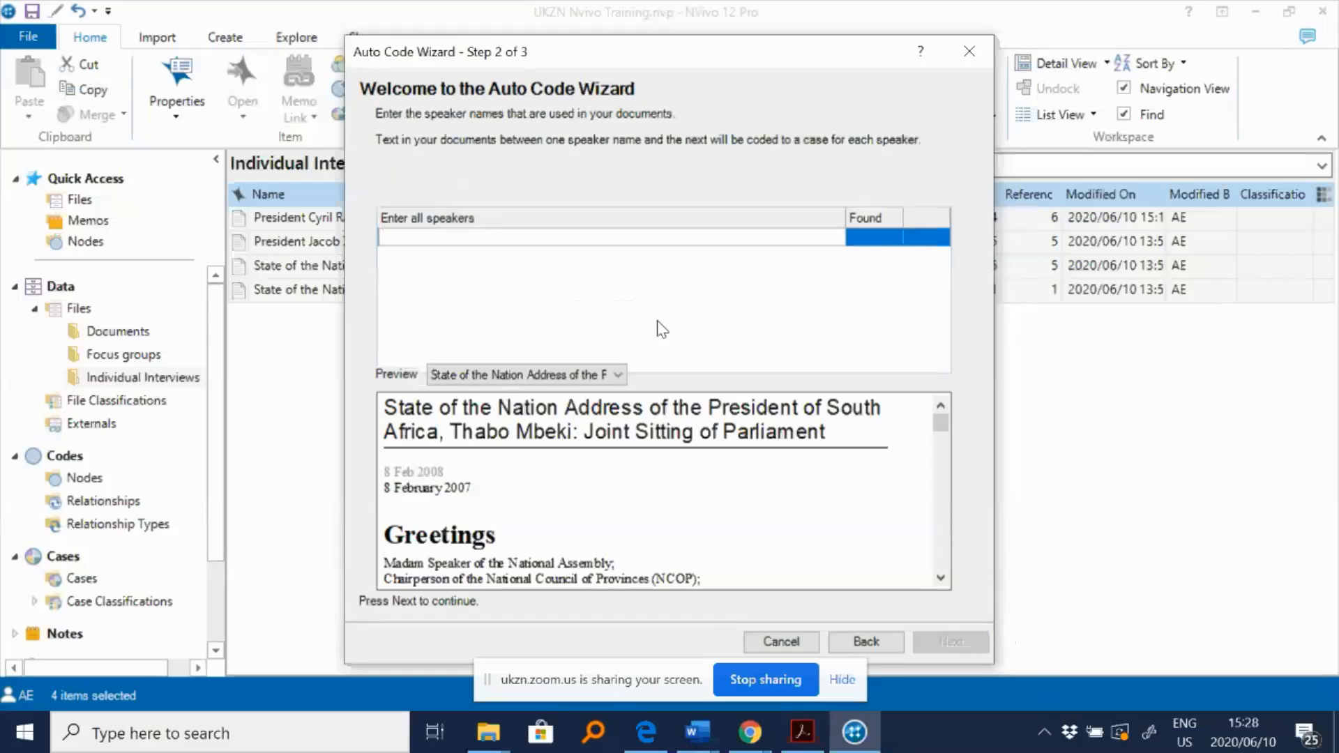
pyautogui.write('Cele')
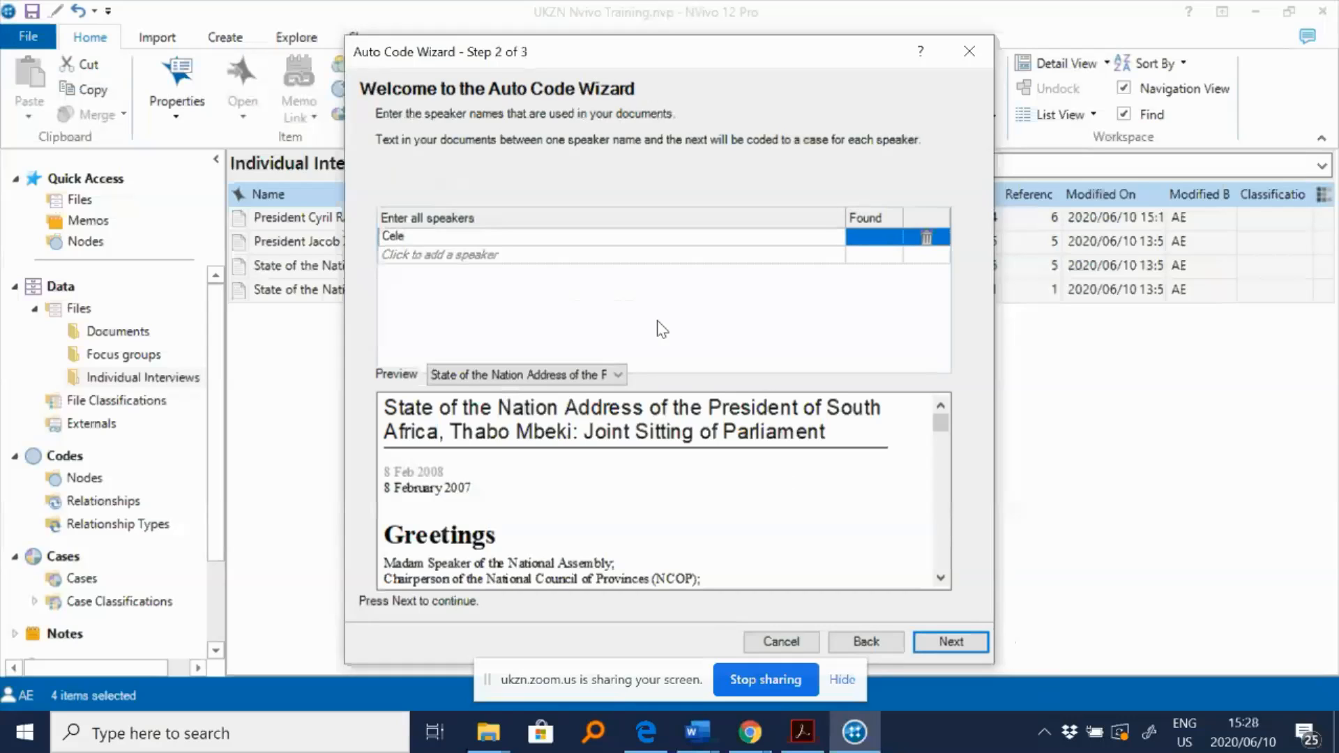
pyautogui.press('Return')
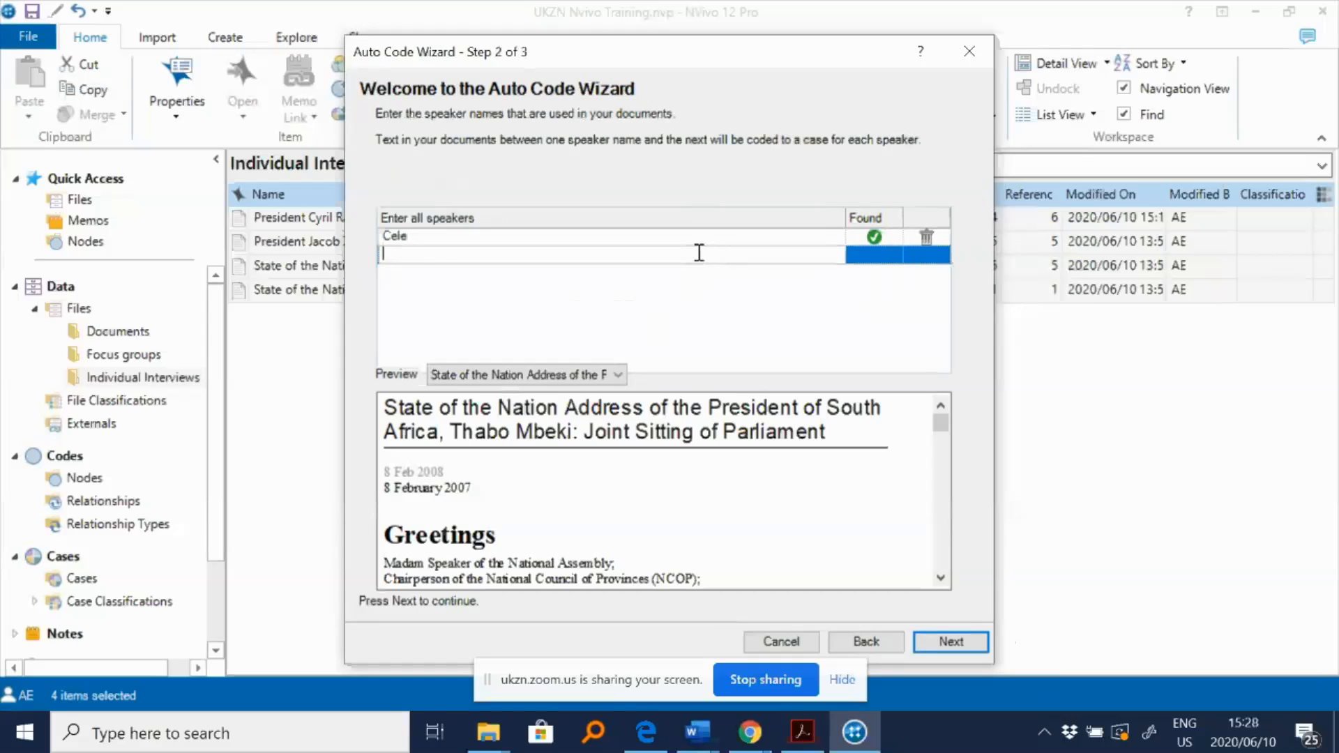
pyautogui.write('nadi')
pyautogui.press('BackSpace')
pyautogui.press('BackSpace')
pyautogui.press('BackSpace')
pyautogui.press('BackSpace')
pyautogui.write('Malema')
pyautogui.press('Return')
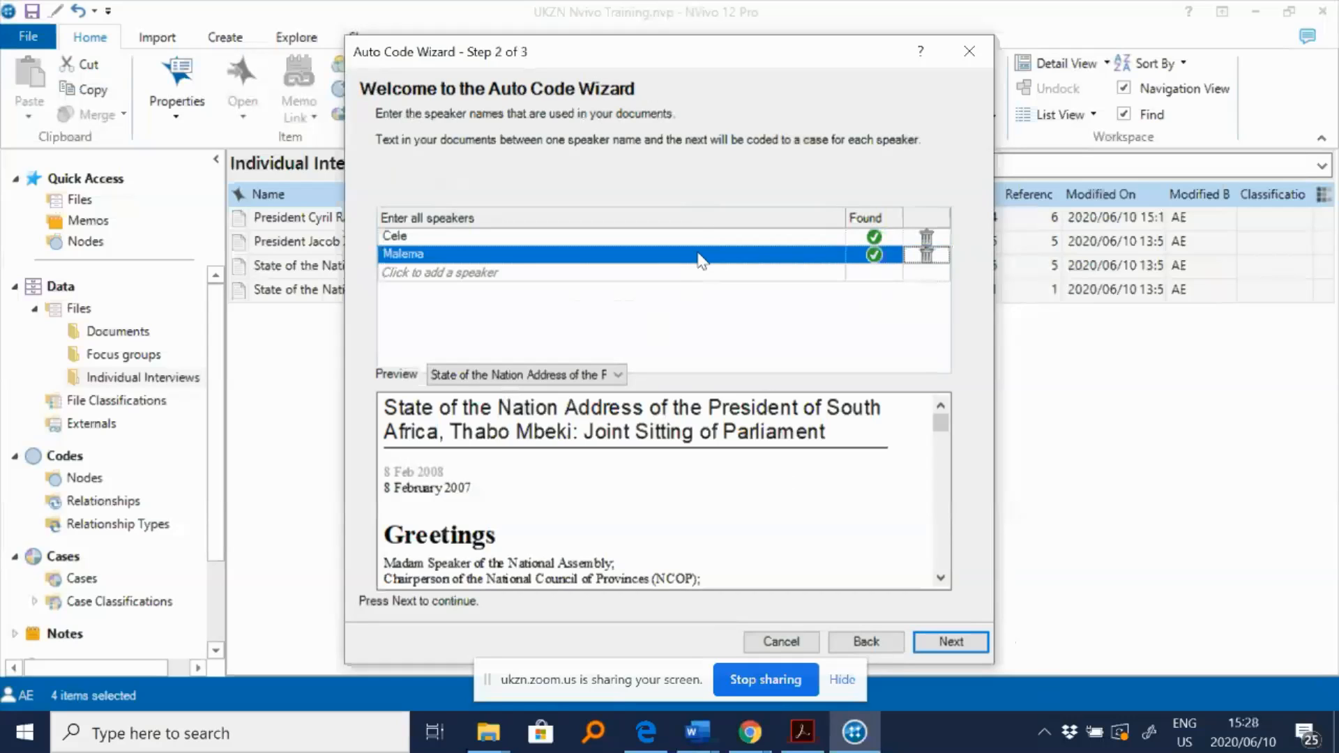
# - Add the speakers Dlamini, Mnguni, Pando, Sisulu and Maimane to the speaker list
pyautogui.write('Dlamini')
pyautogui.press('Return')
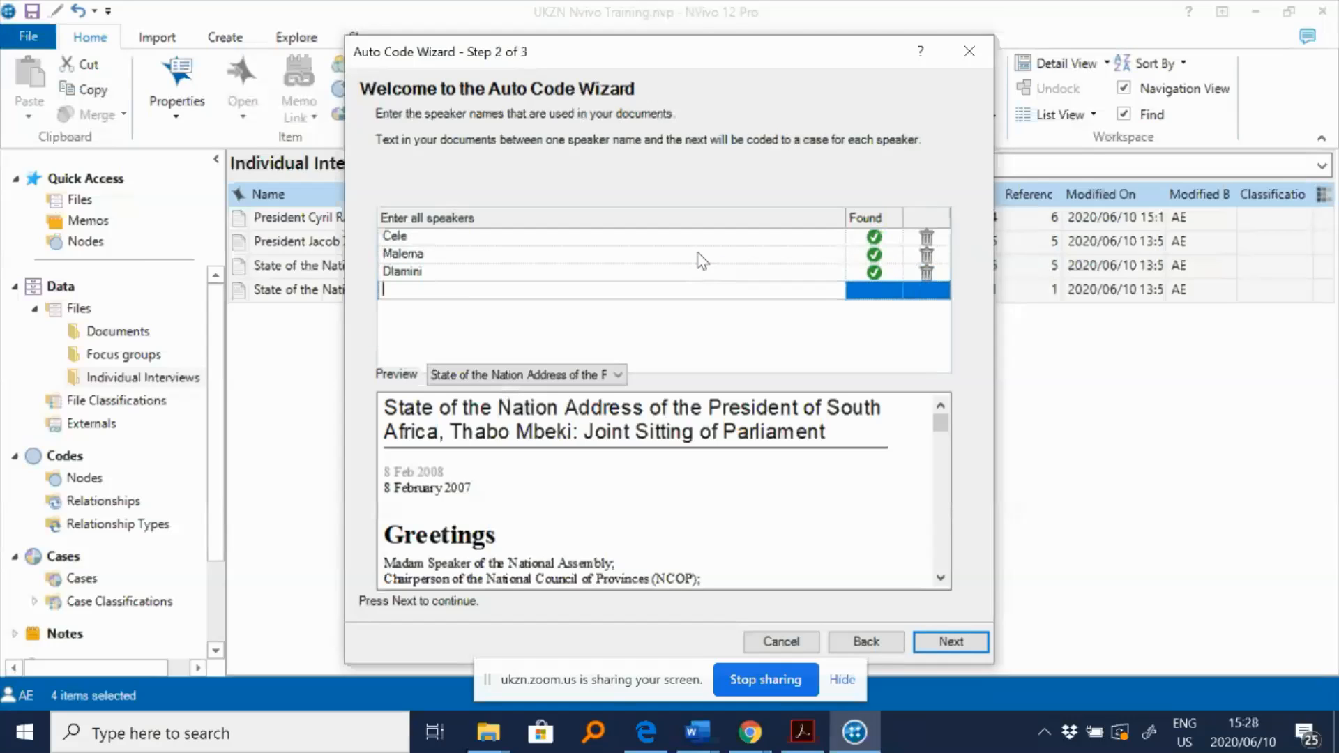
pyautogui.write('Mnguni')
pyautogui.press('Return')
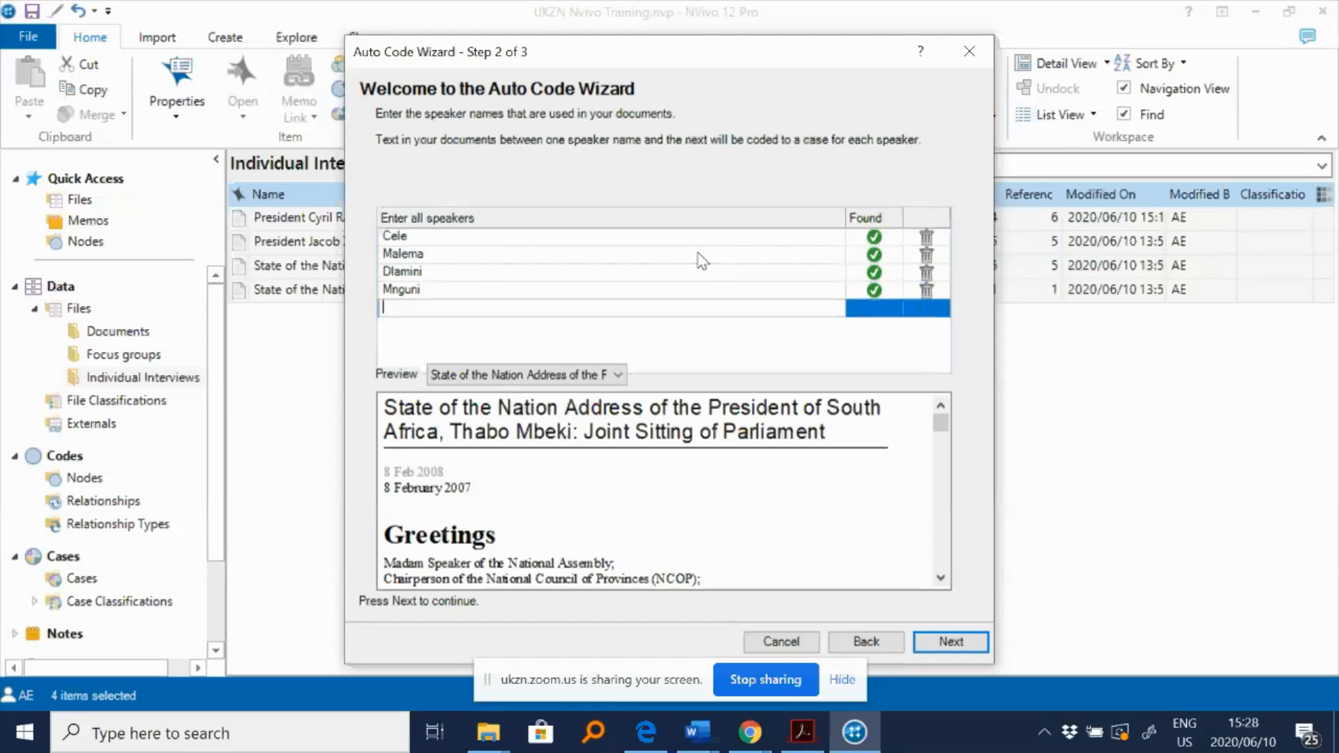
pyautogui.write('Pando')
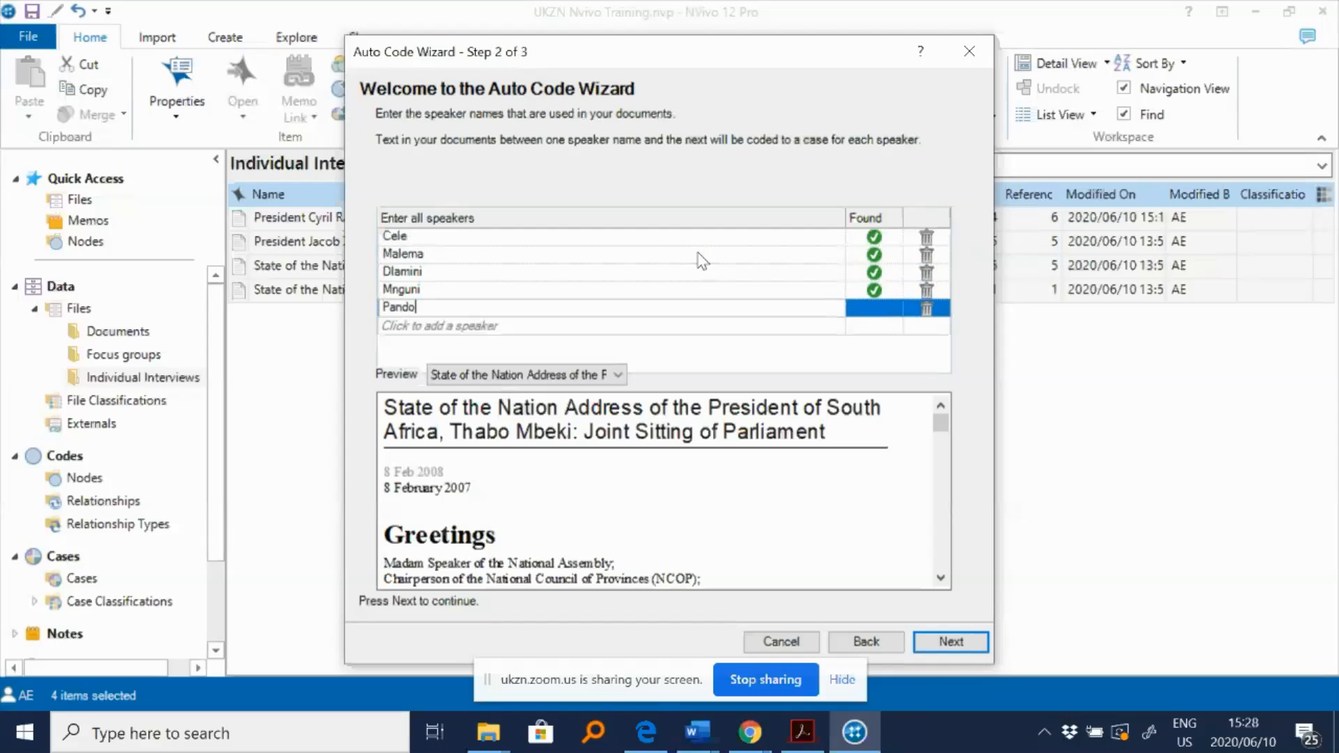
pyautogui.press('Return')
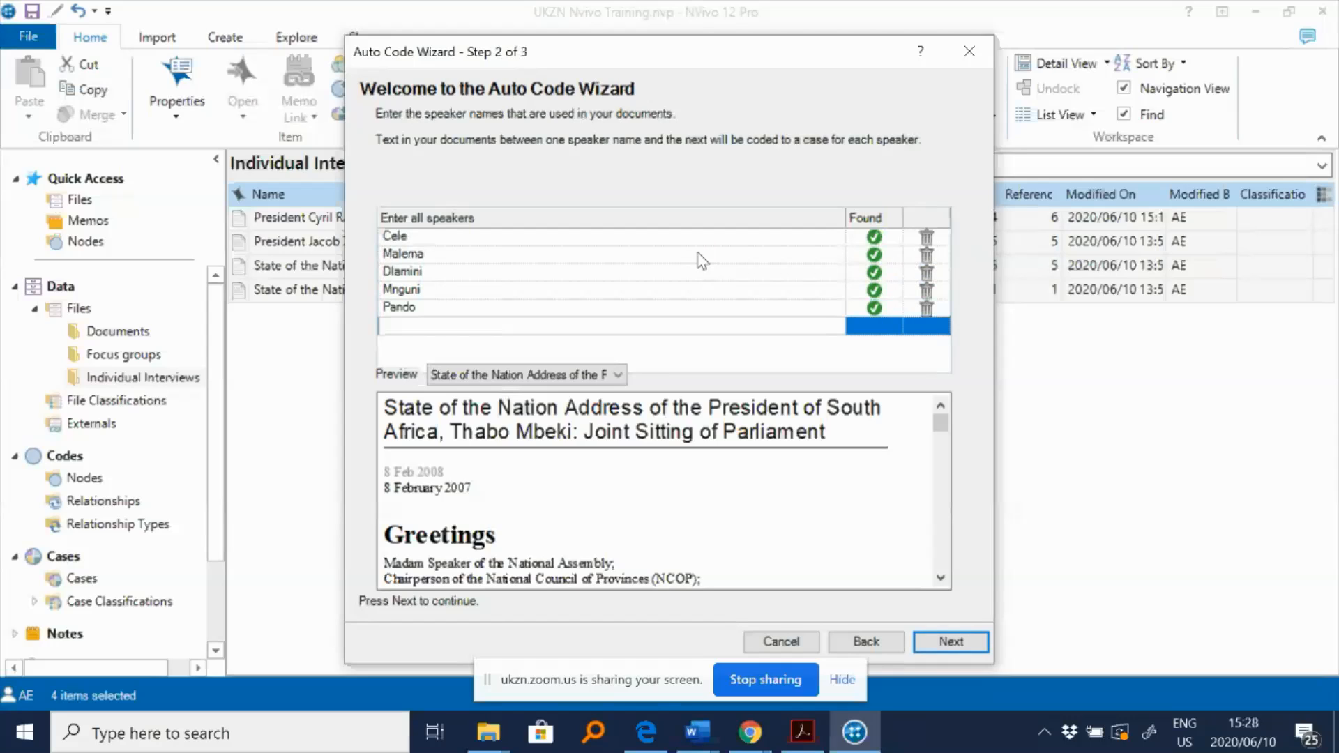
pyautogui.write('Sisulu')
pyautogui.press('Return')
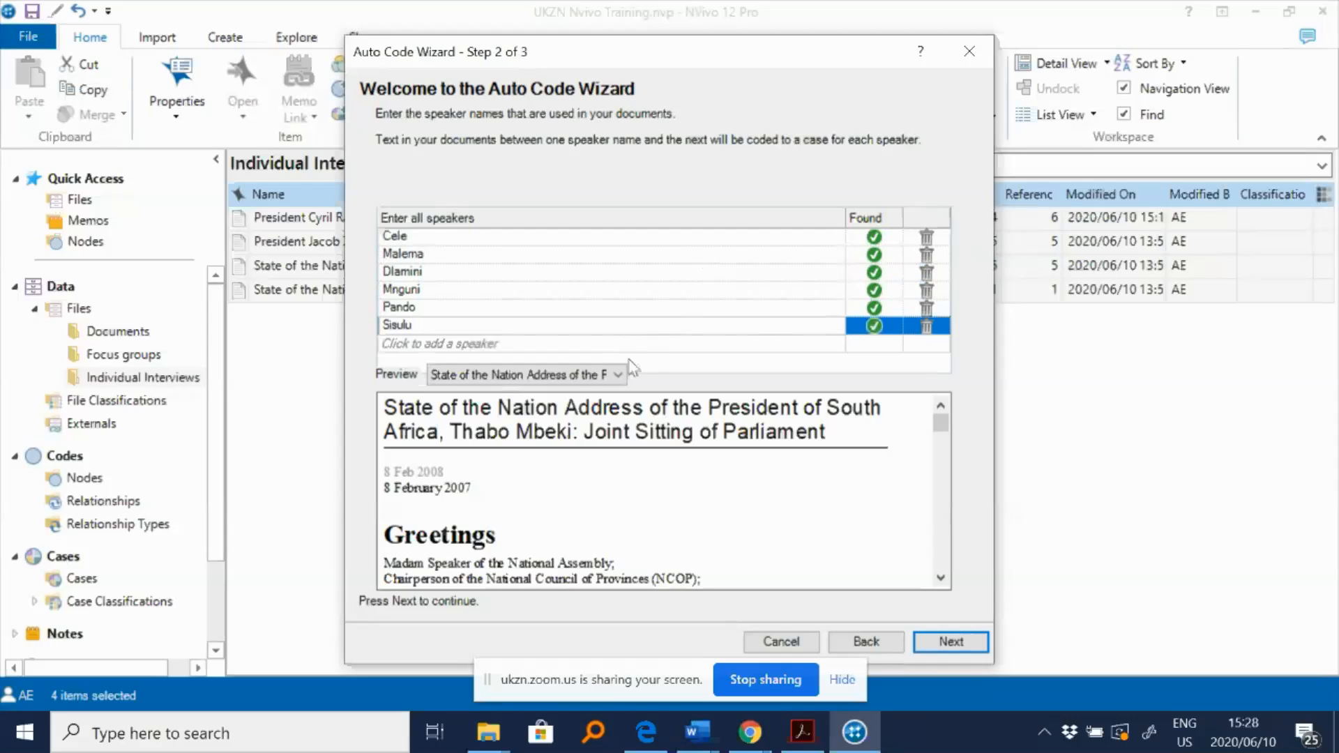
pyautogui.write('Mamane')
pyautogui.press('BackSpace')
pyautogui.press('BackSpace')
pyautogui.press('BackSpace')
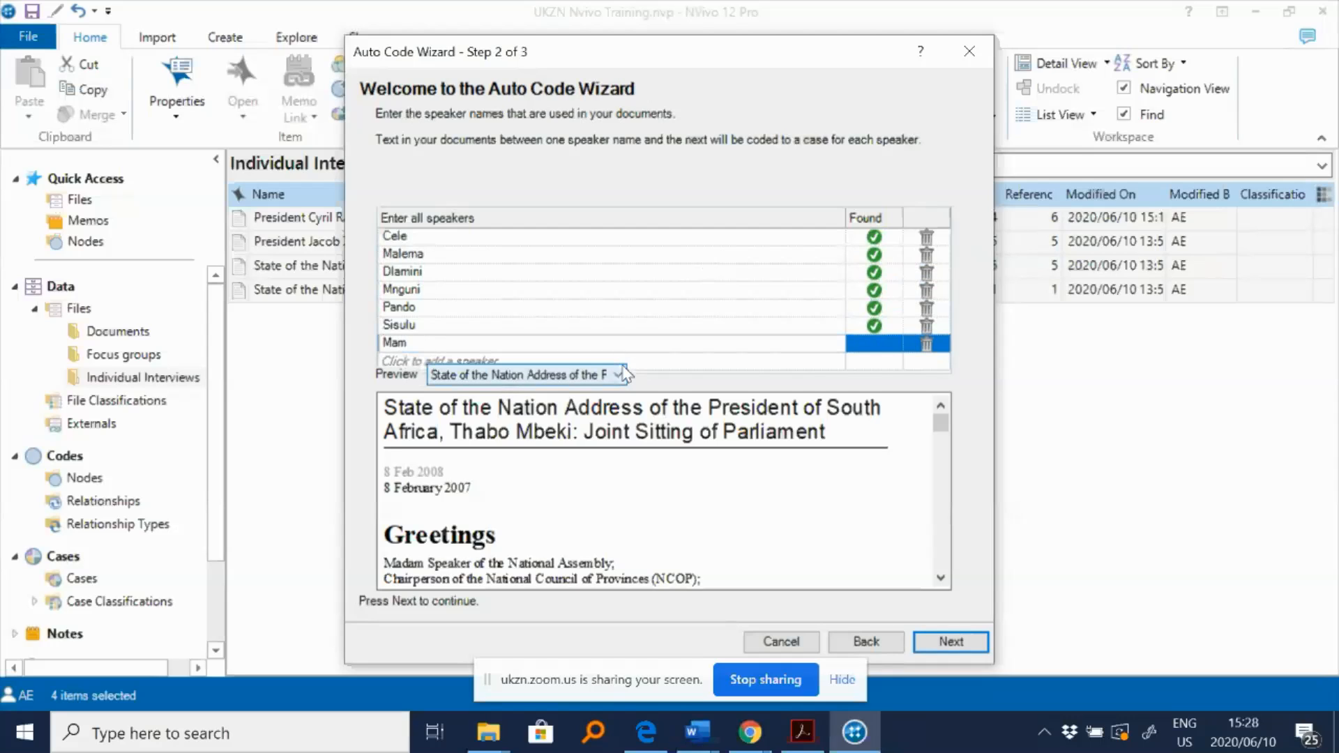
pyautogui.press('BackSpace')
pyautogui.write('imane')
pyautogui.press('Return')
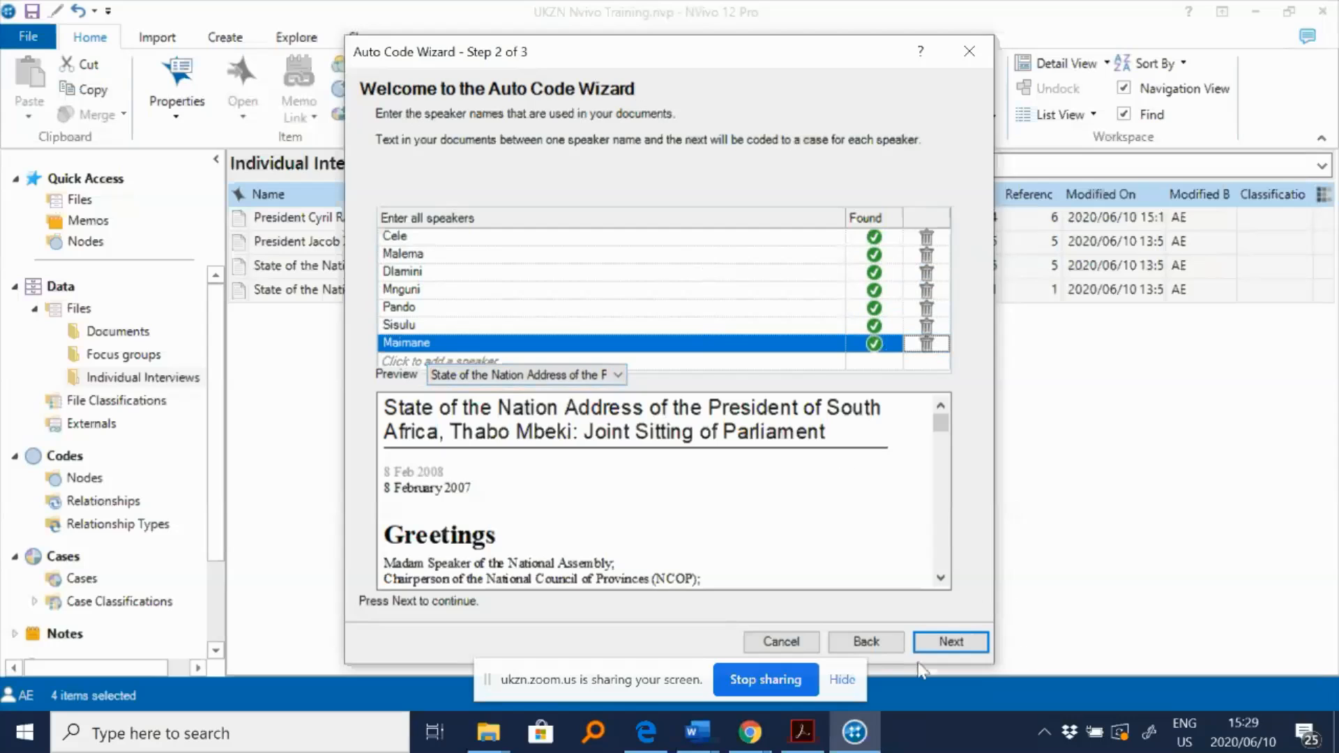
# - Add the speaker cases to the existing Demographics classification stored under Cases and finish auto coding
pyautogui.click(966, 647)
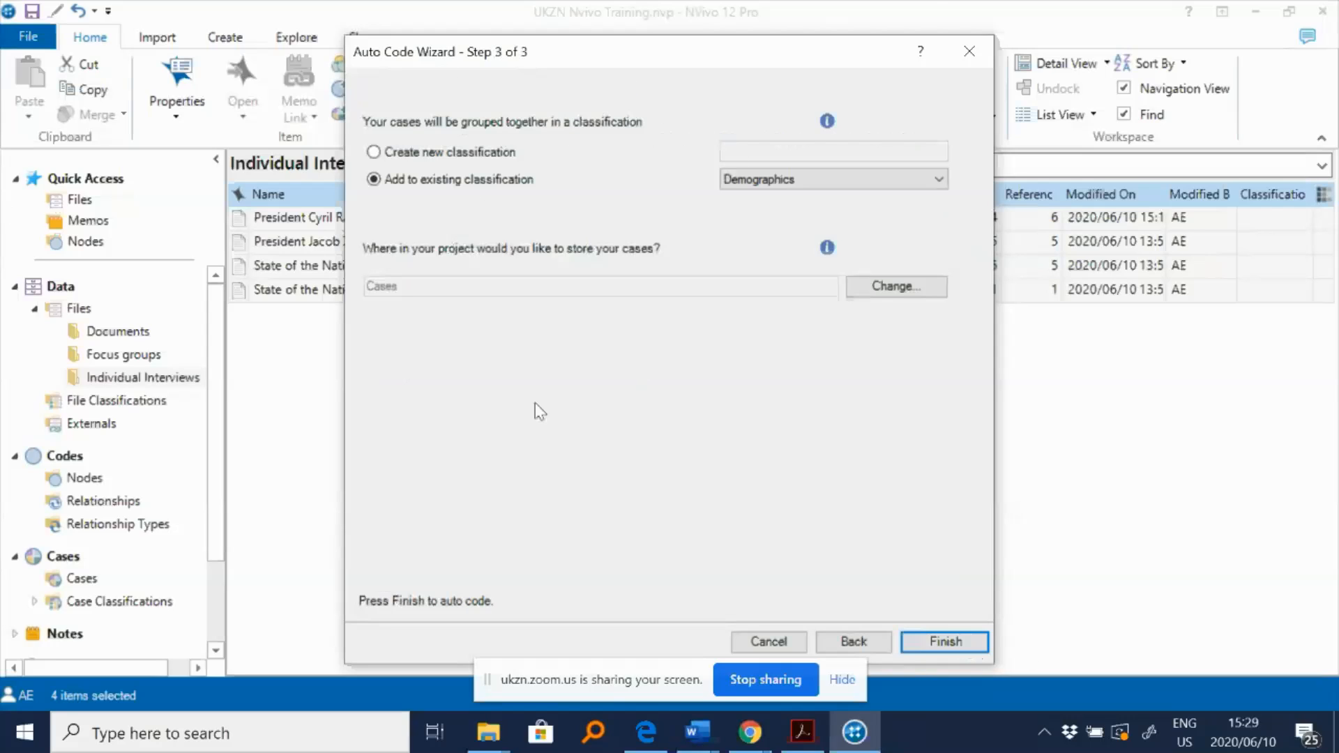
pyautogui.click(966, 645)
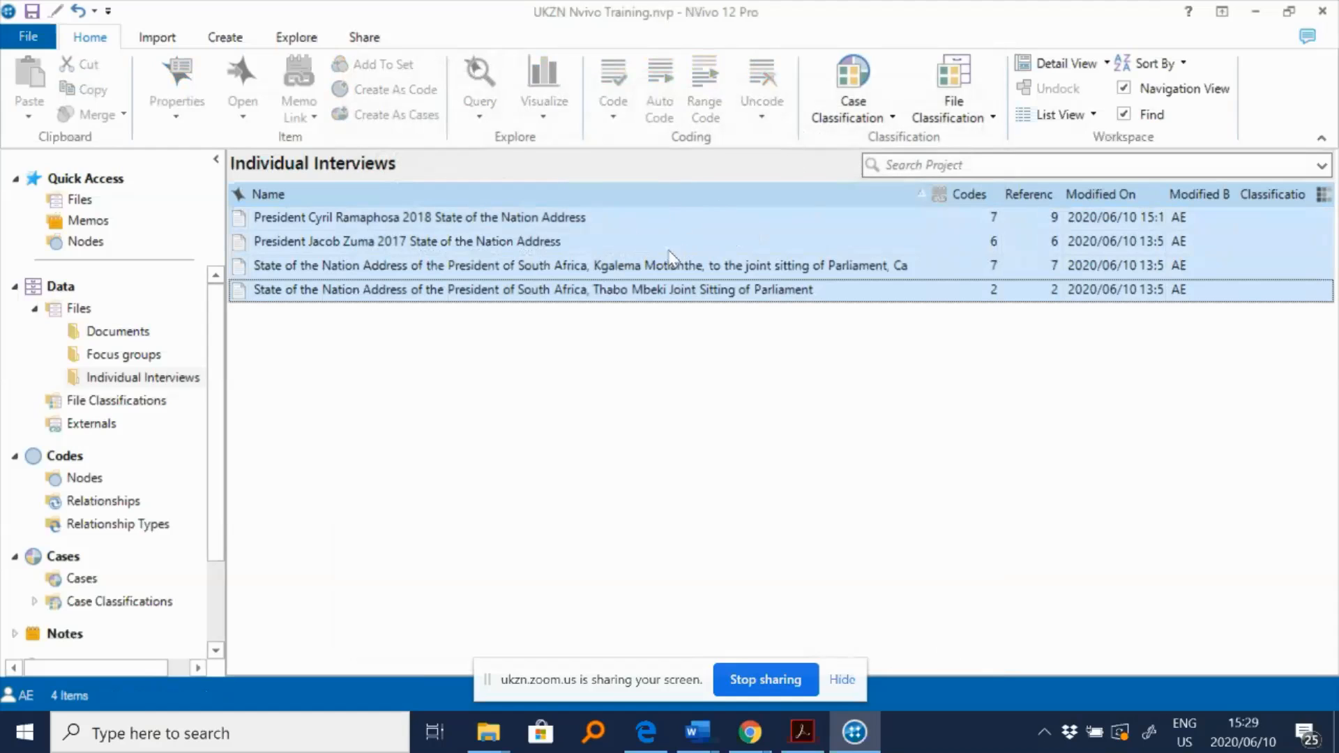
# - Open Cases and review the newly created speaker cases
pyautogui.click(70, 595)
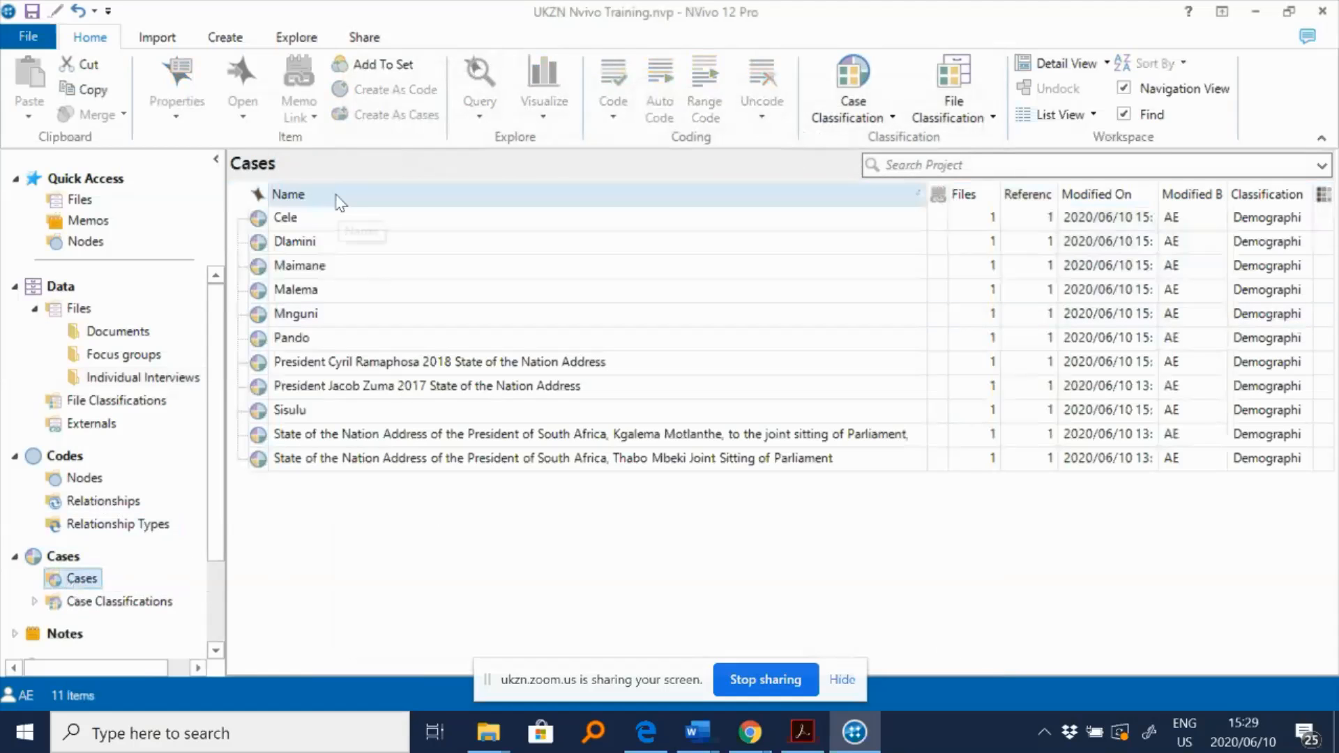
pyautogui.click(301, 413)
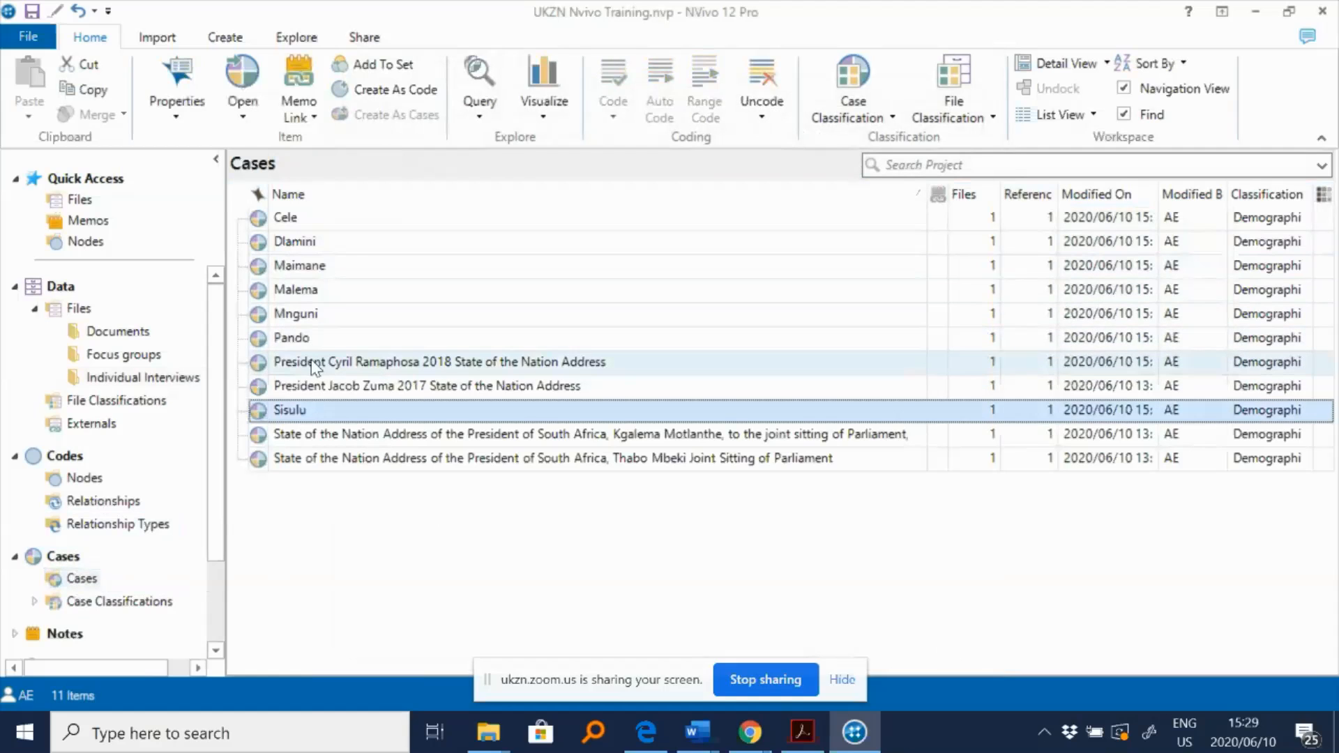
pyautogui.keyDown('shift'); pyautogui.click(306, 340); pyautogui.keyUp('shift')
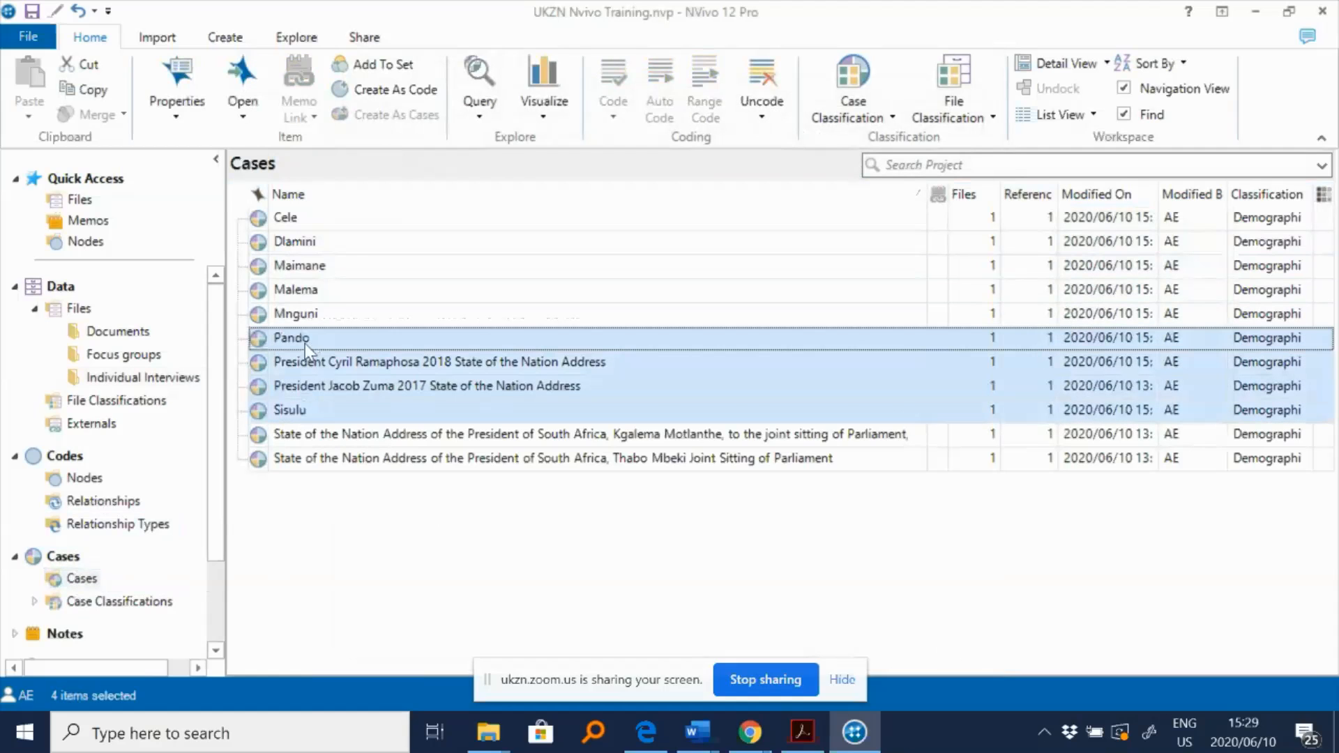
pyautogui.click(320, 408)
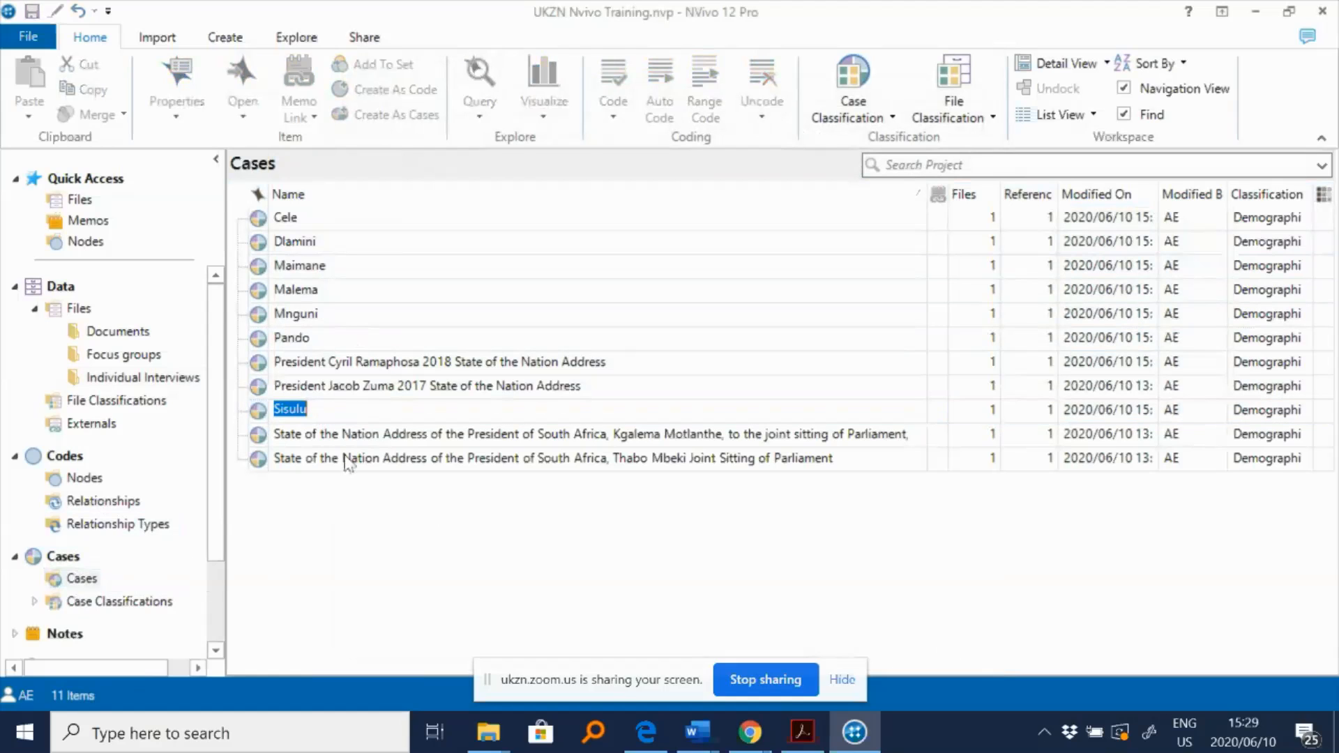
pyautogui.click(346, 460)
pyautogui.click(339, 413)
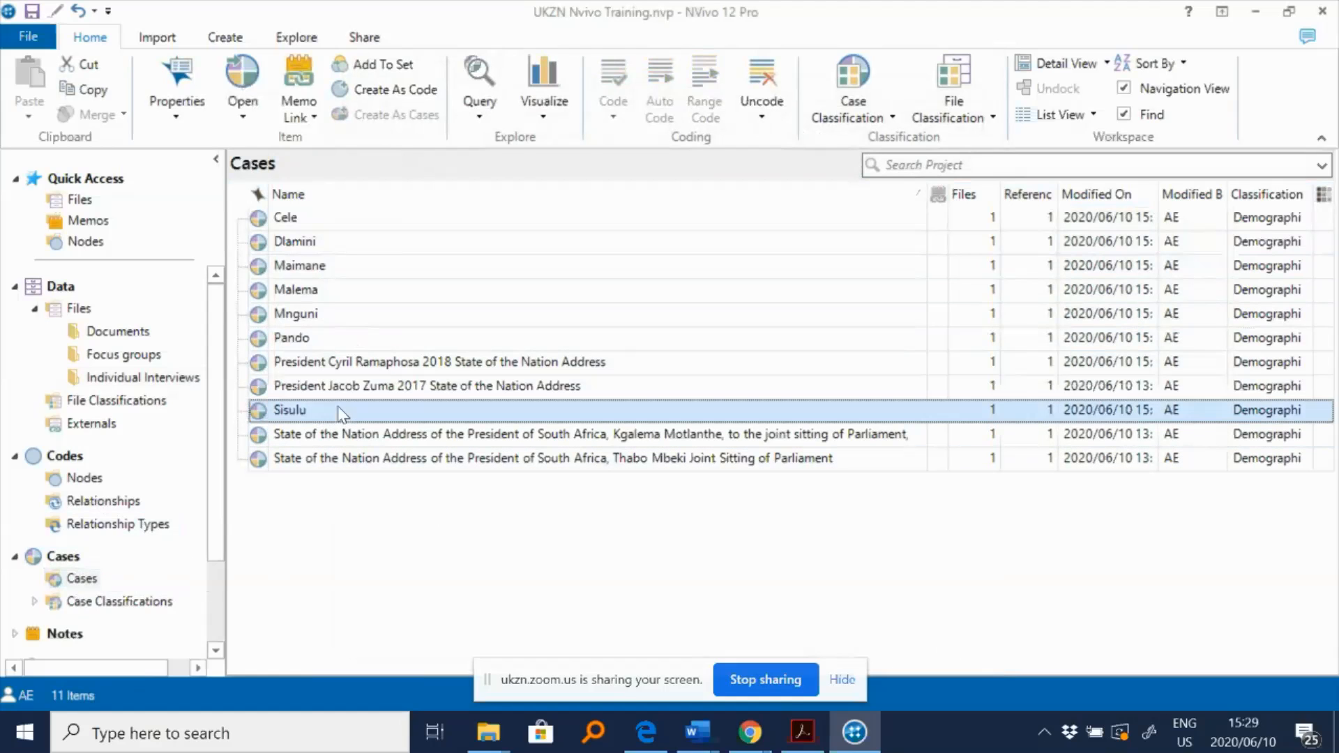
# - Cut the speaker cases Dlamini, Maimane, Malema, Mnguni, Pando and Sisulu from Cases
pyautogui.keyDown('ctrl'); pyautogui.click(336, 340); pyautogui.keyUp('ctrl')
pyautogui.keyDown('ctrl'); pyautogui.click(328, 265); pyautogui.keyUp('ctrl')
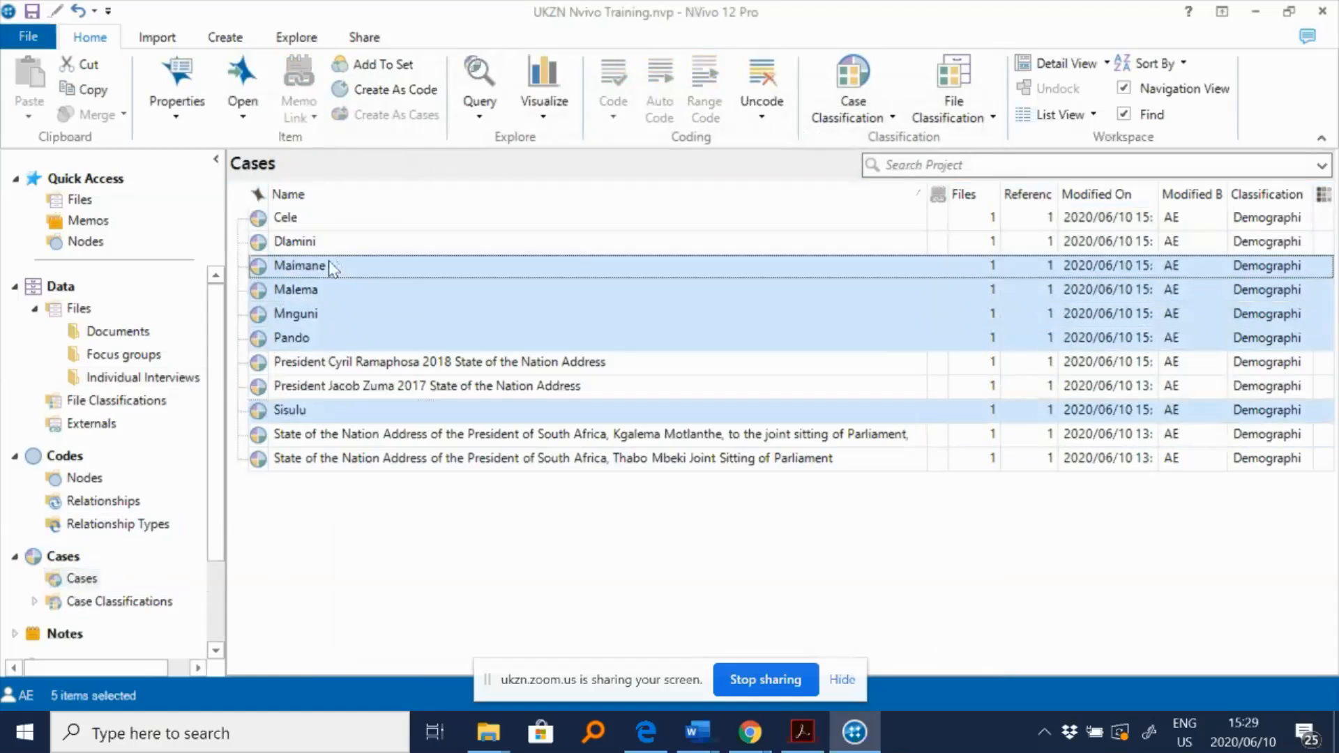
pyautogui.keyDown('ctrl'); pyautogui.click(324, 244); pyautogui.keyUp('ctrl')
pyautogui.rightClick(354, 287)
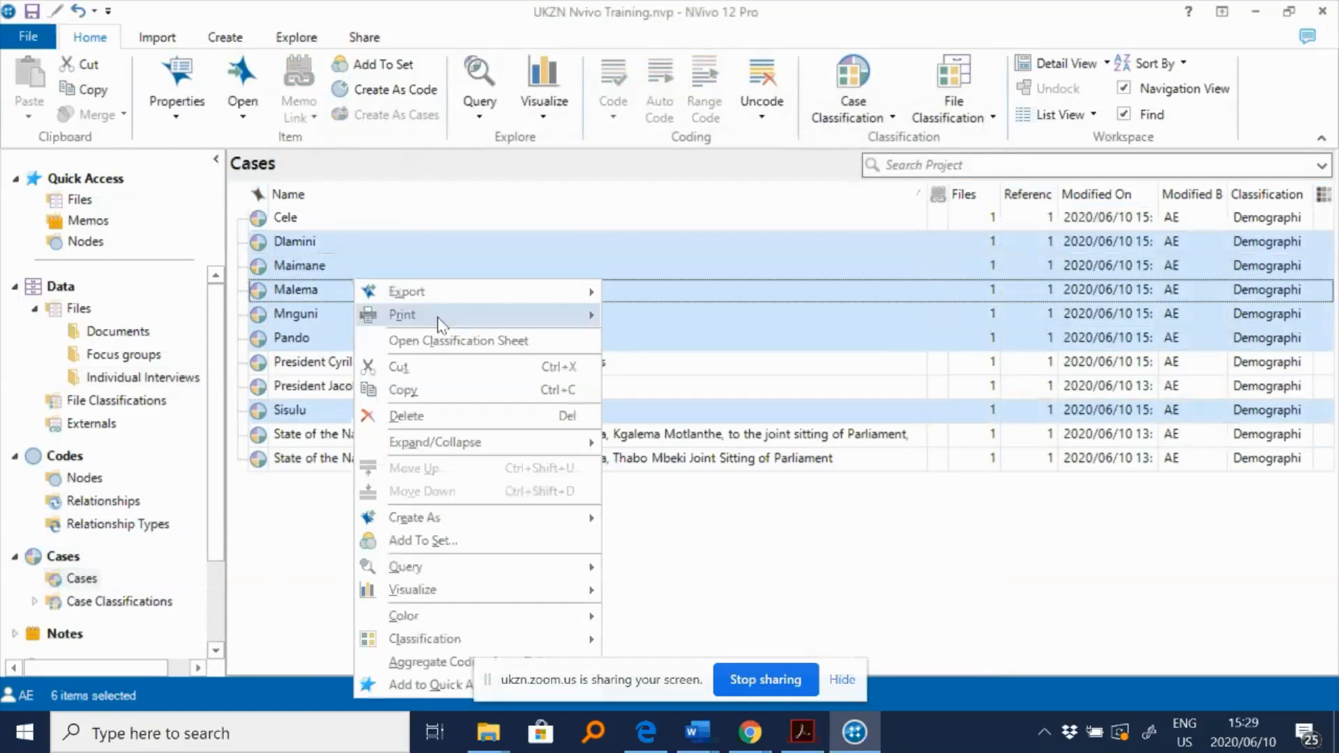
pyautogui.click(420, 367)
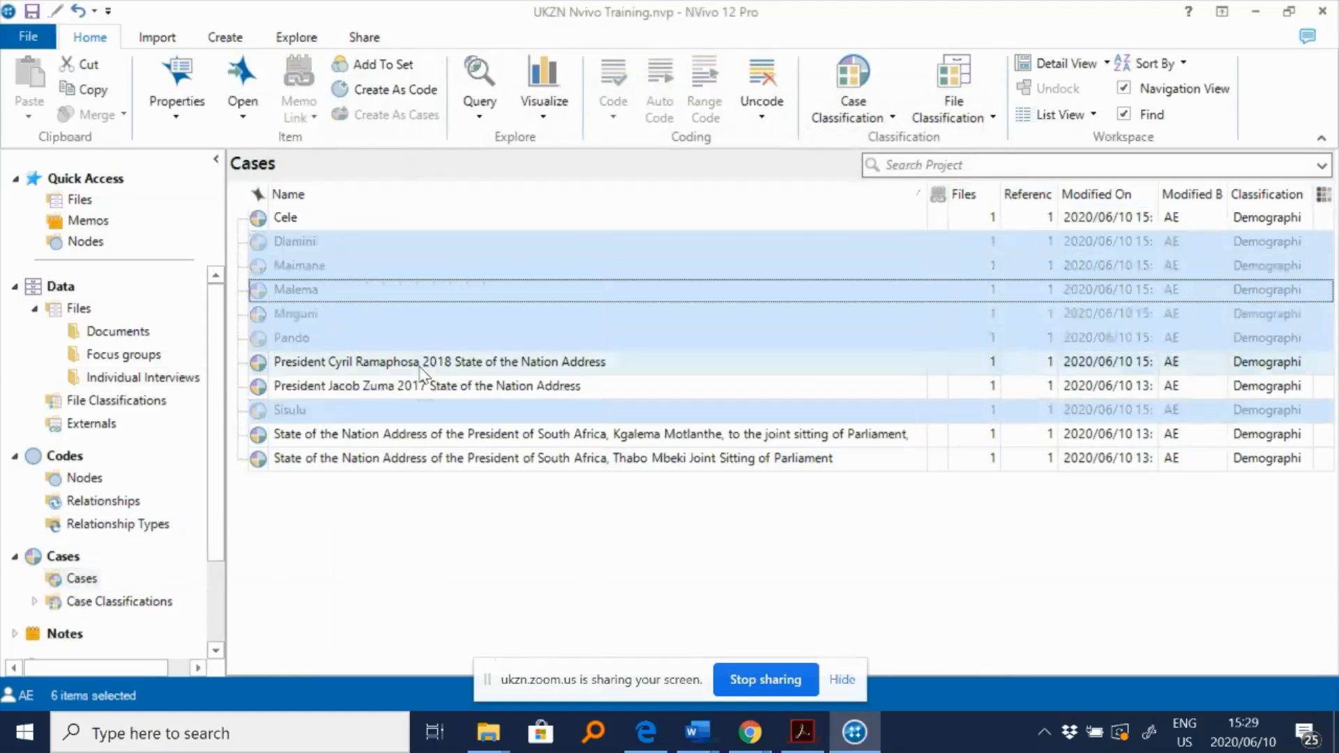
# - Paste the cut speaker cases into Nodes as nodes
pyautogui.click(85, 478)
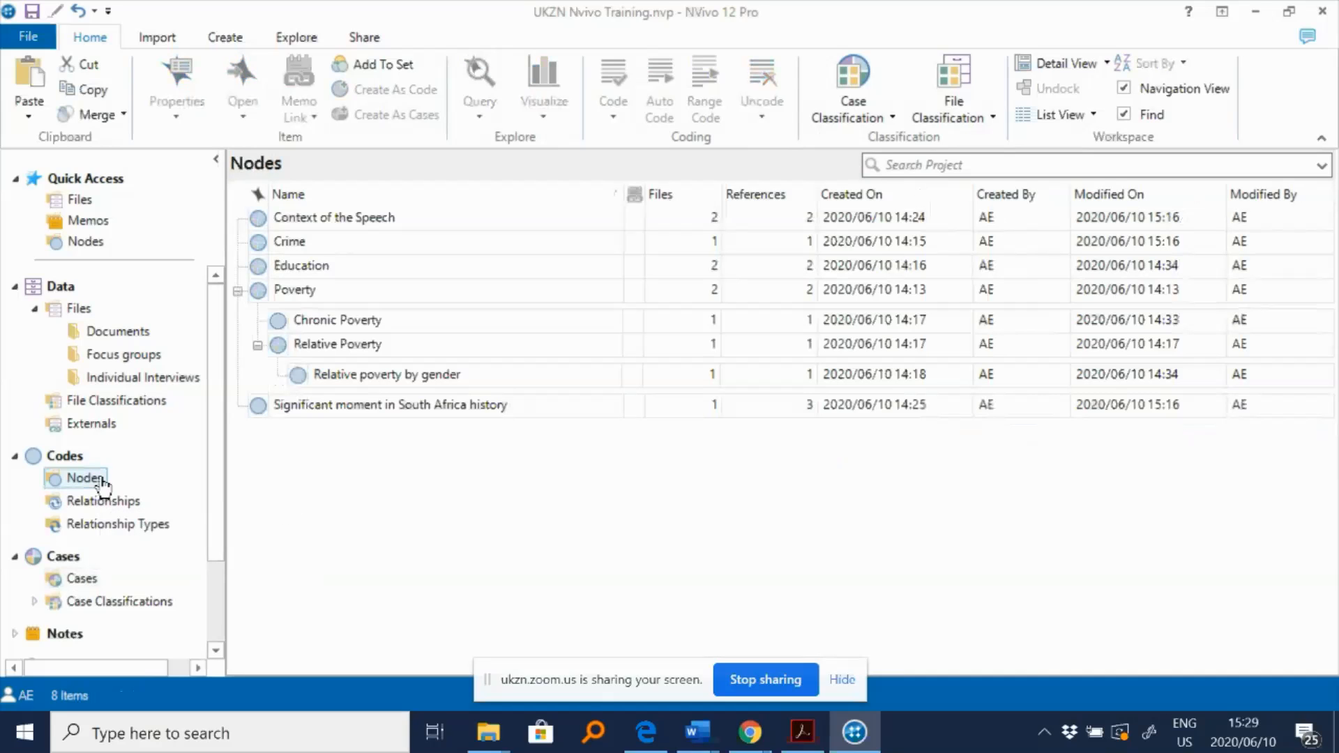
pyautogui.rightClick(358, 495)
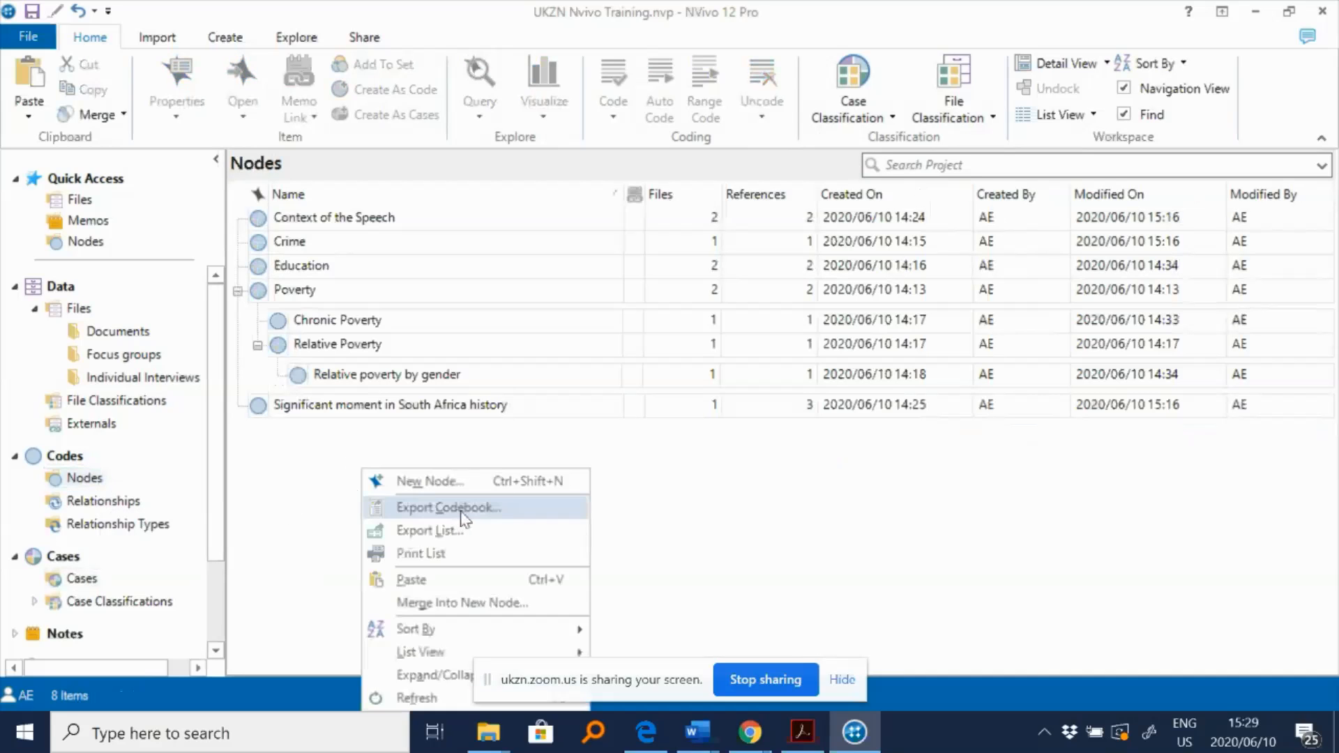
pyautogui.click(413, 579)
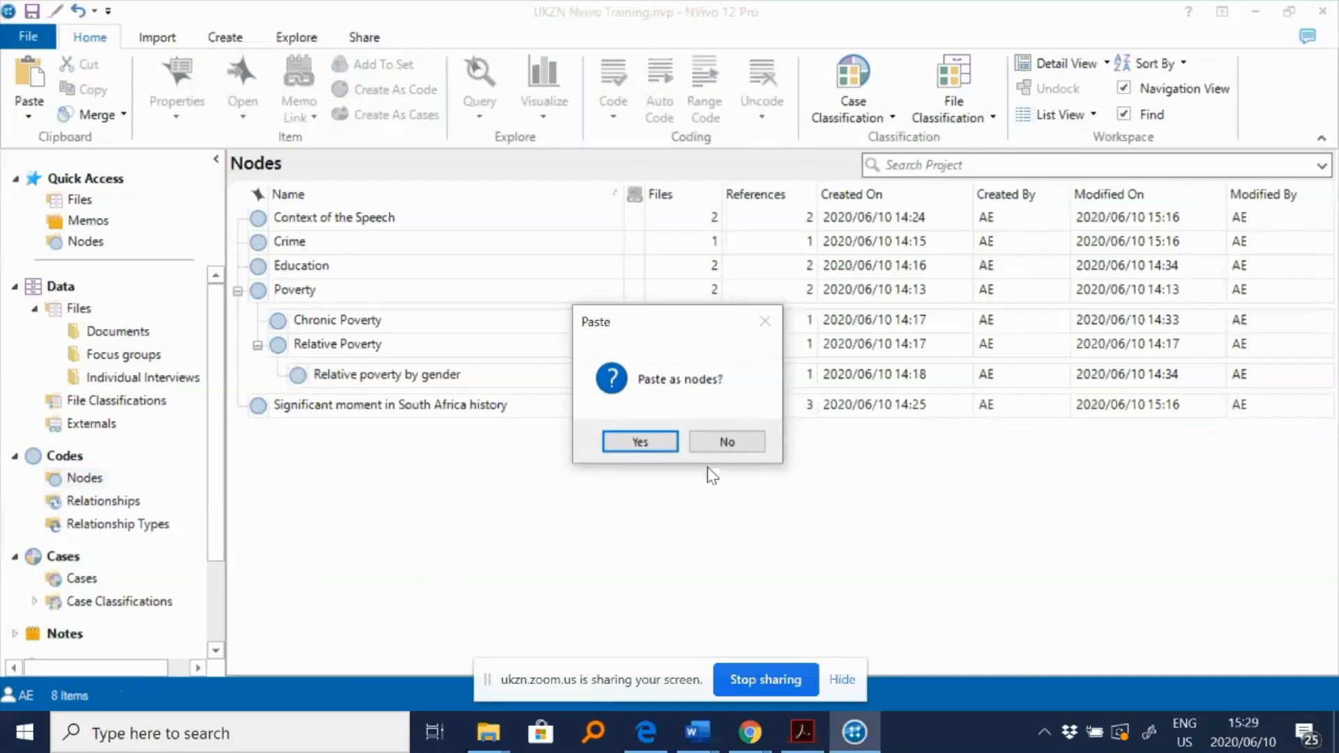
pyautogui.click(667, 446)
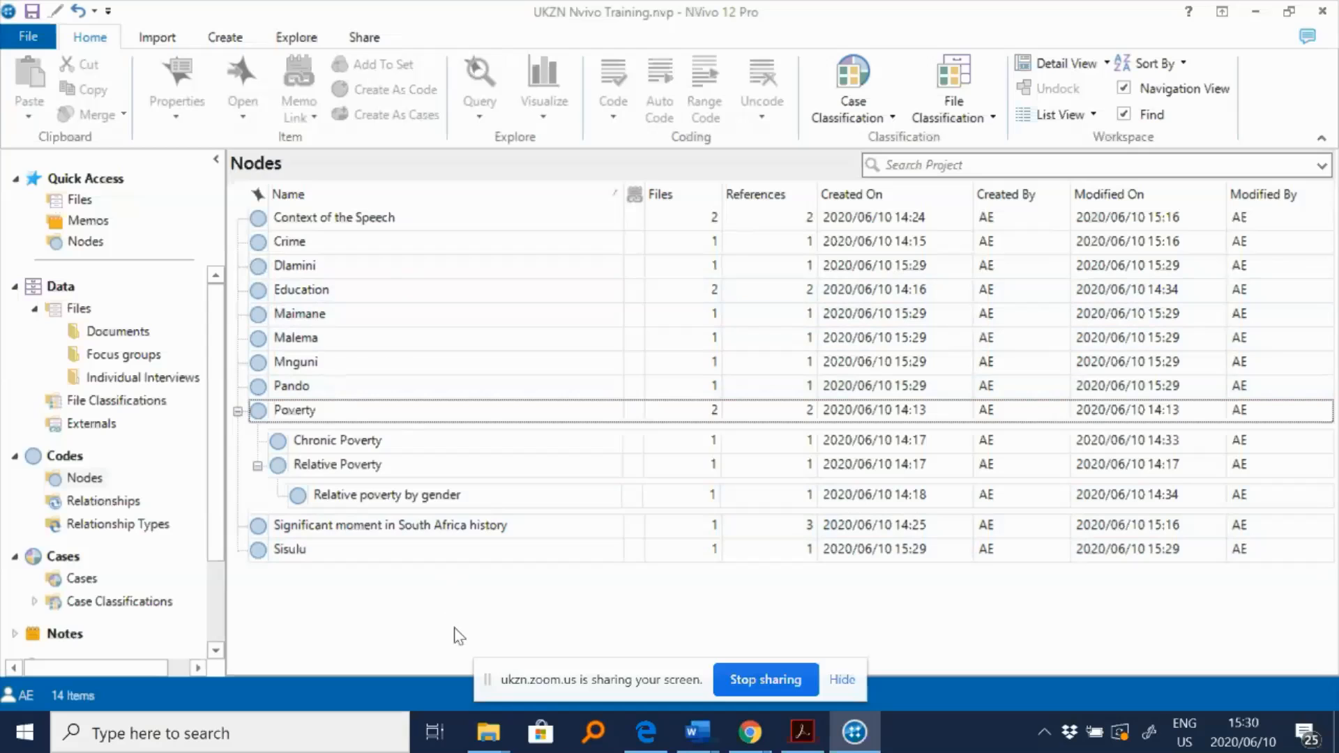
# - Select all four speeches in Individual Interviews and start auto coding them by paragraph styles
pyautogui.click(140, 379)
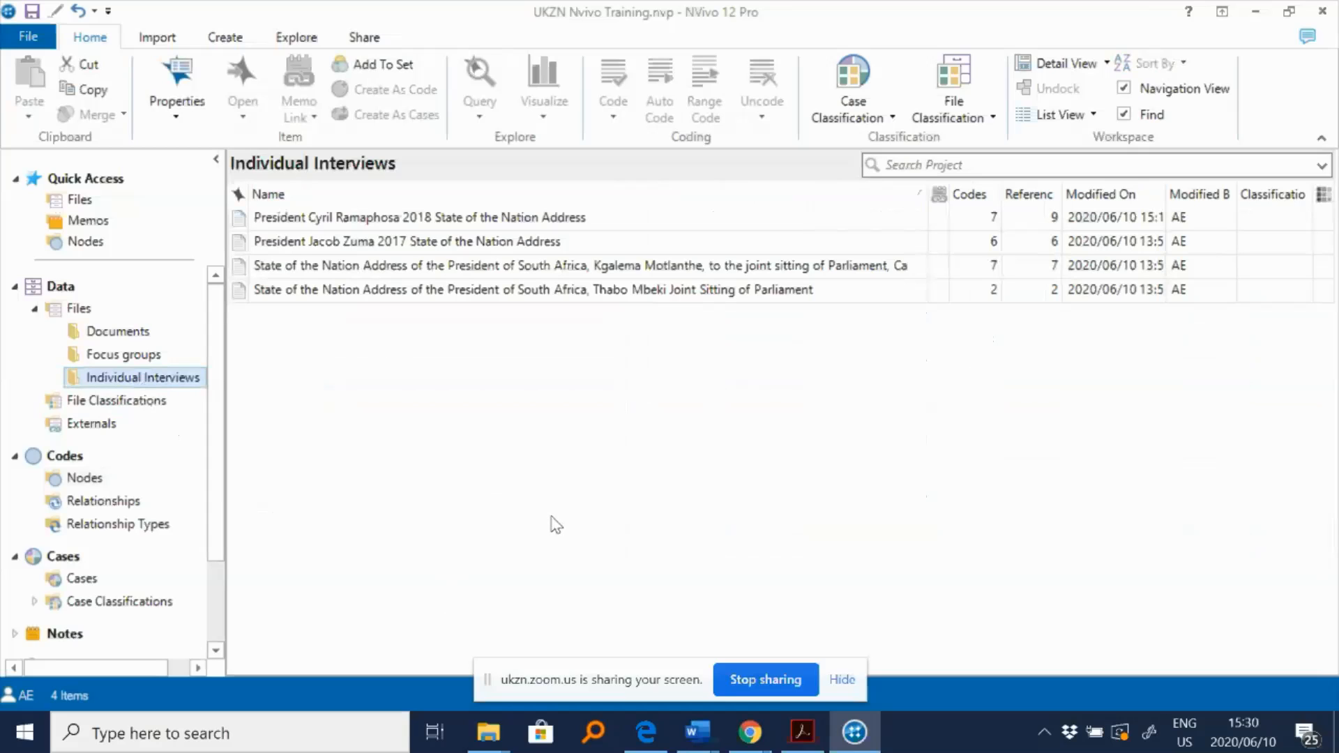
pyautogui.click(363, 301)
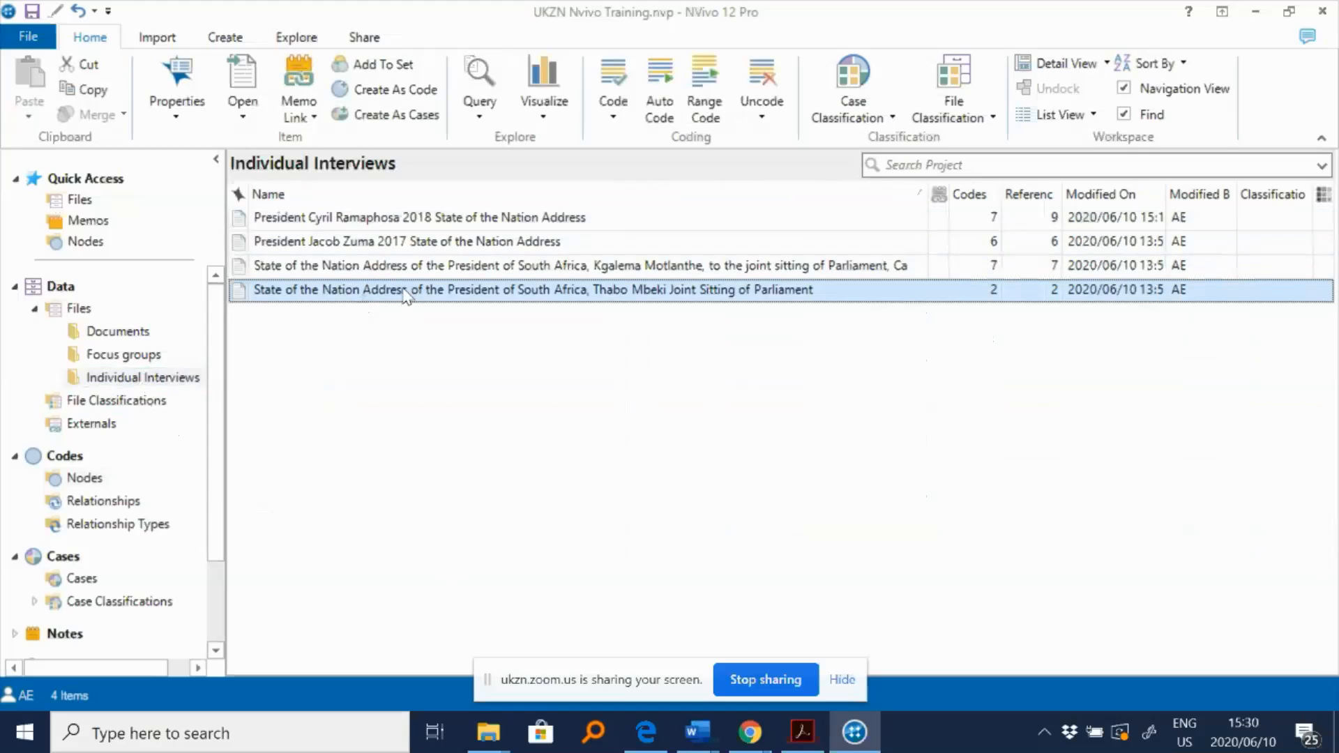
pyautogui.keyDown('shift'); pyautogui.click(415, 218); pyautogui.keyUp('shift')
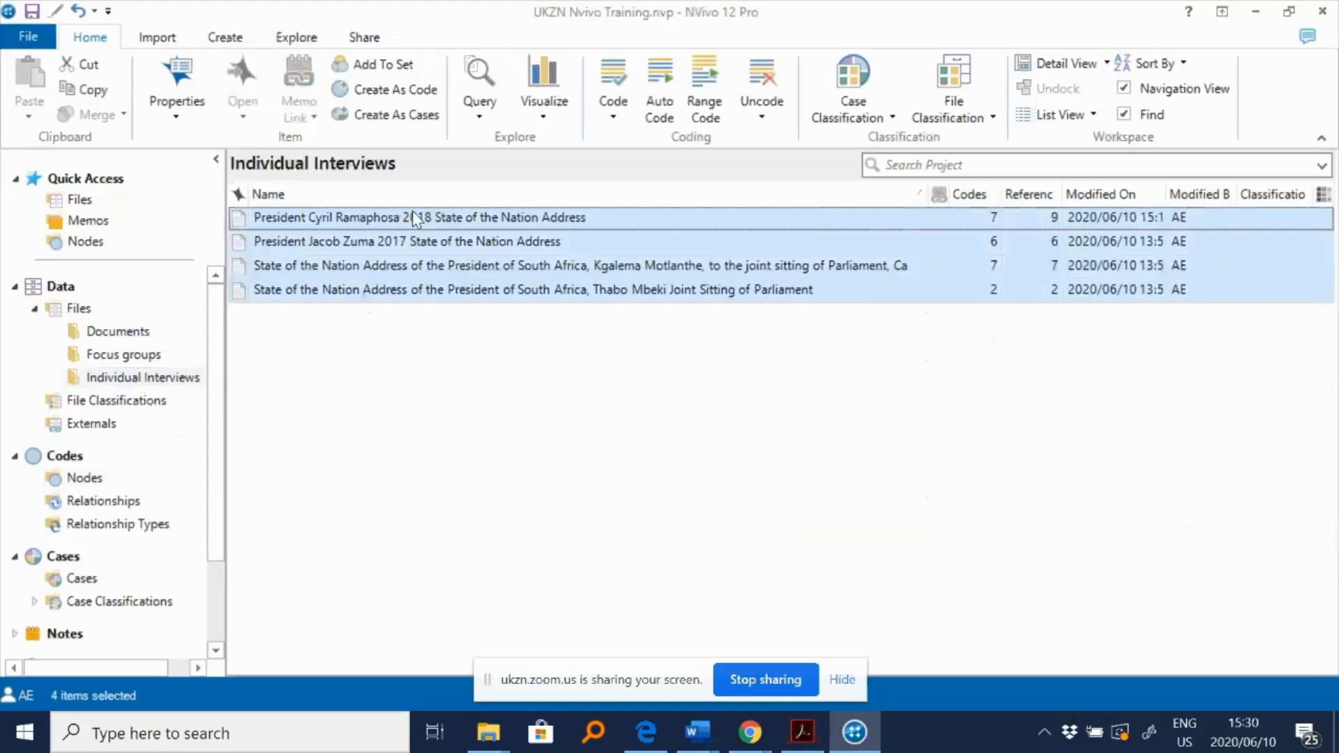
pyautogui.click(436, 356)
pyautogui.hotkey('ctrl', 'a')
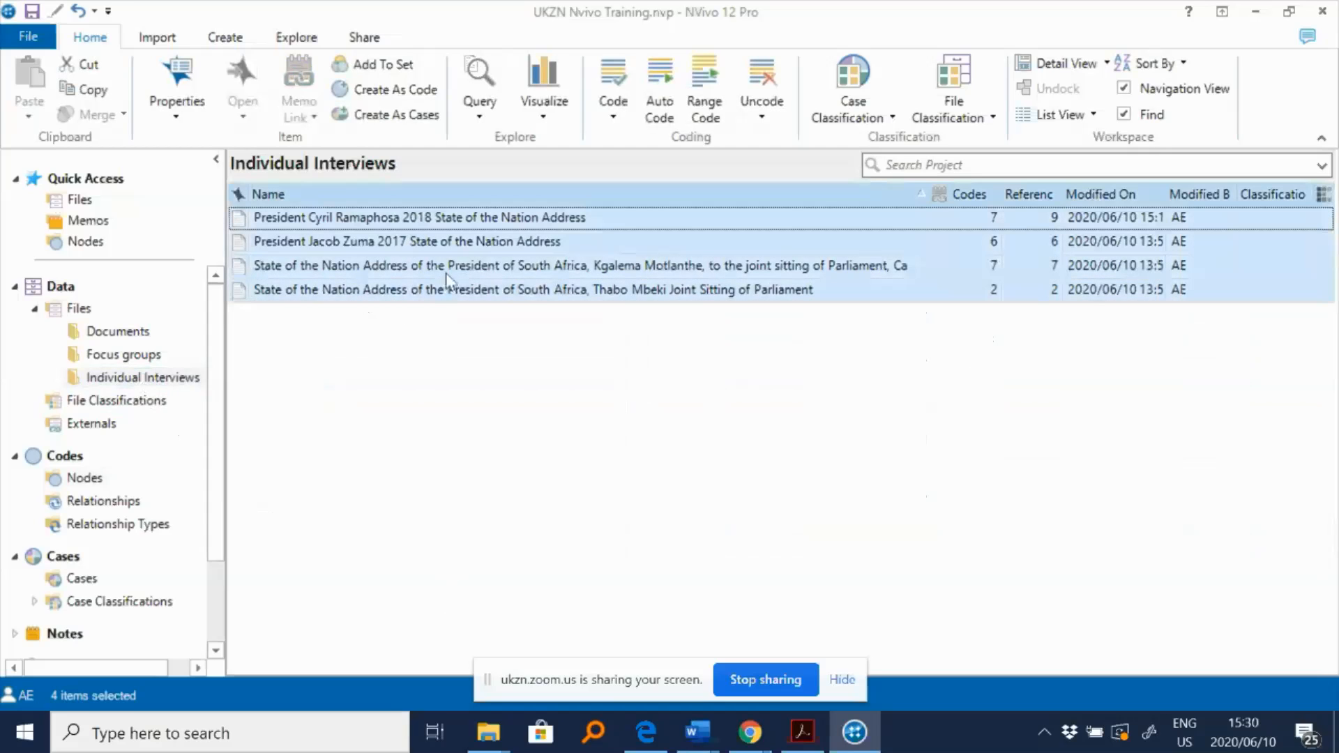
pyautogui.rightClick(466, 247)
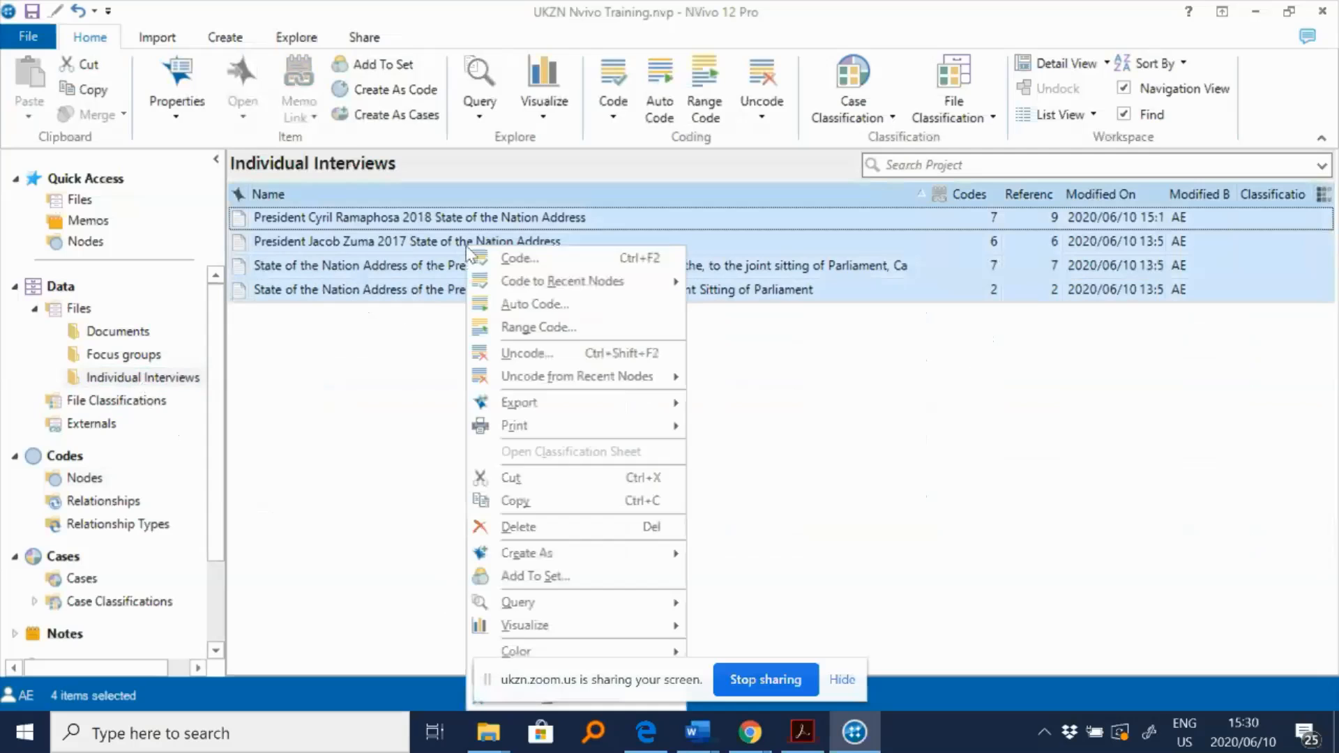
pyautogui.click(534, 307)
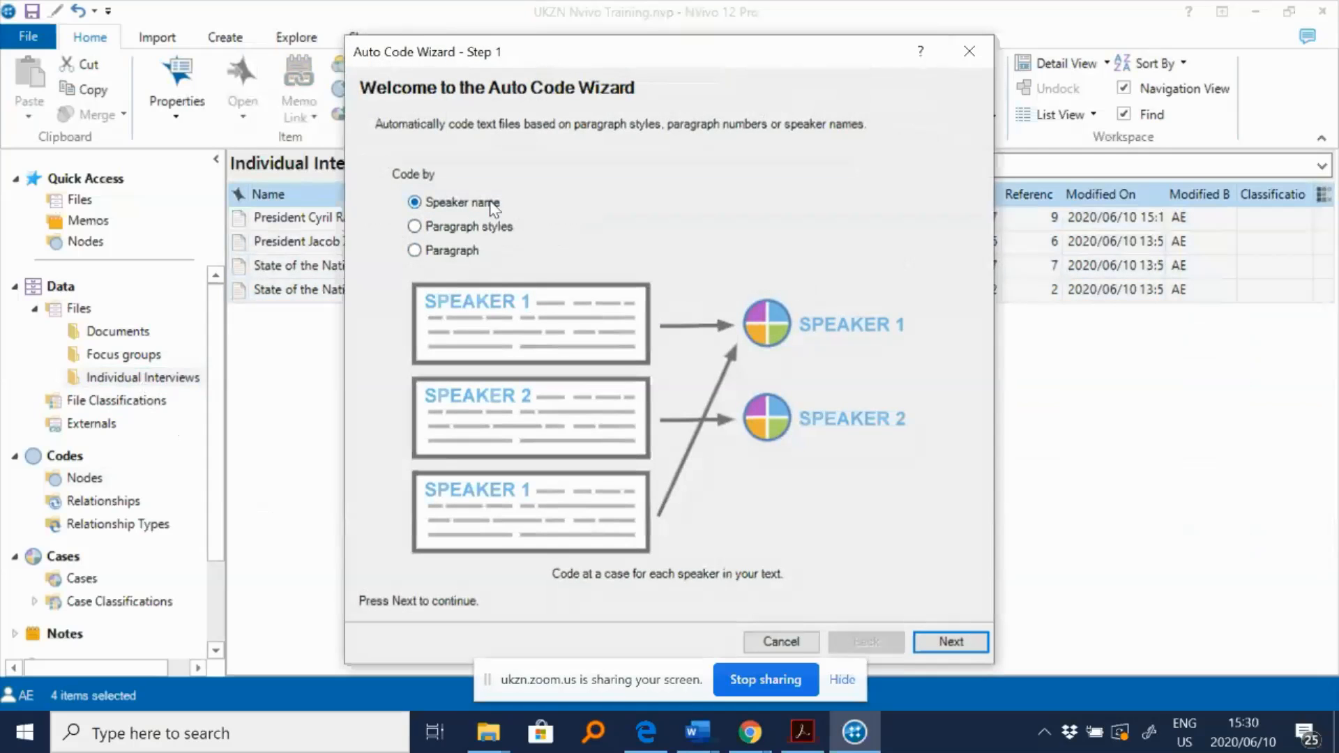
pyautogui.click(496, 228)
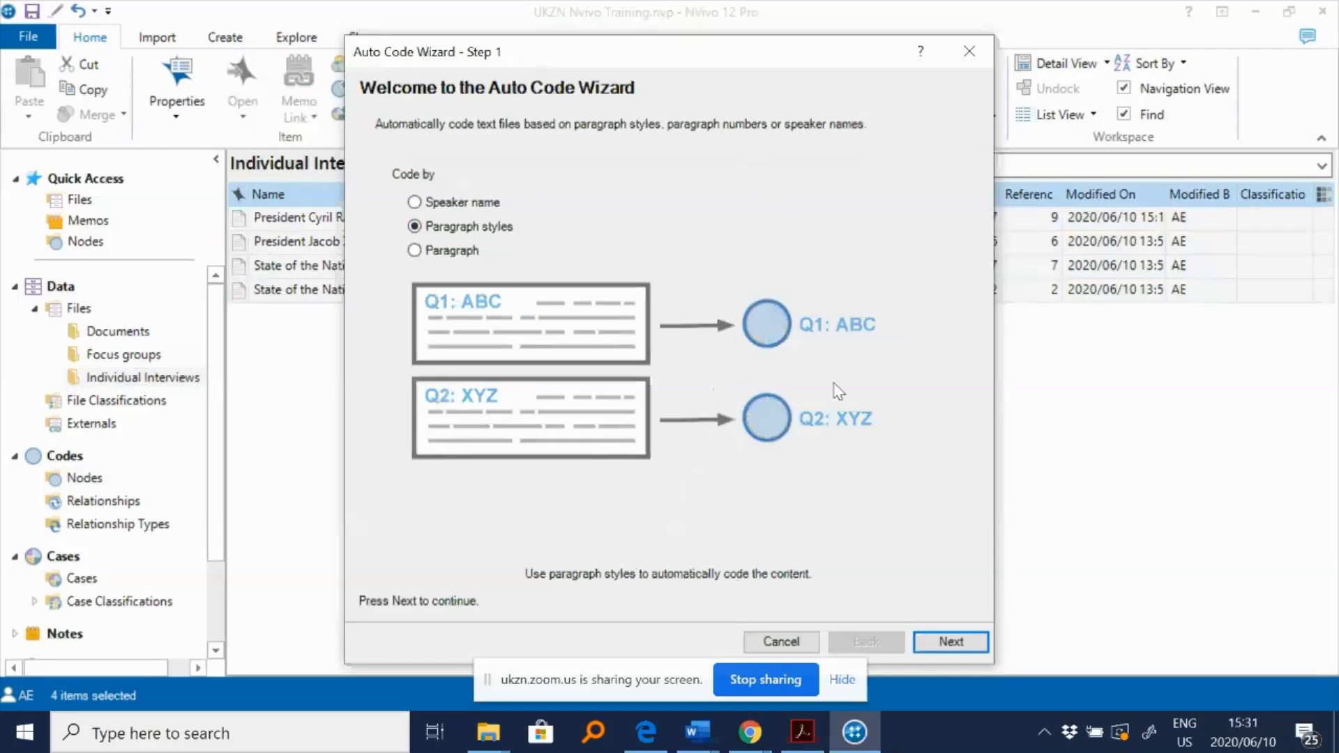
pyautogui.click(947, 642)
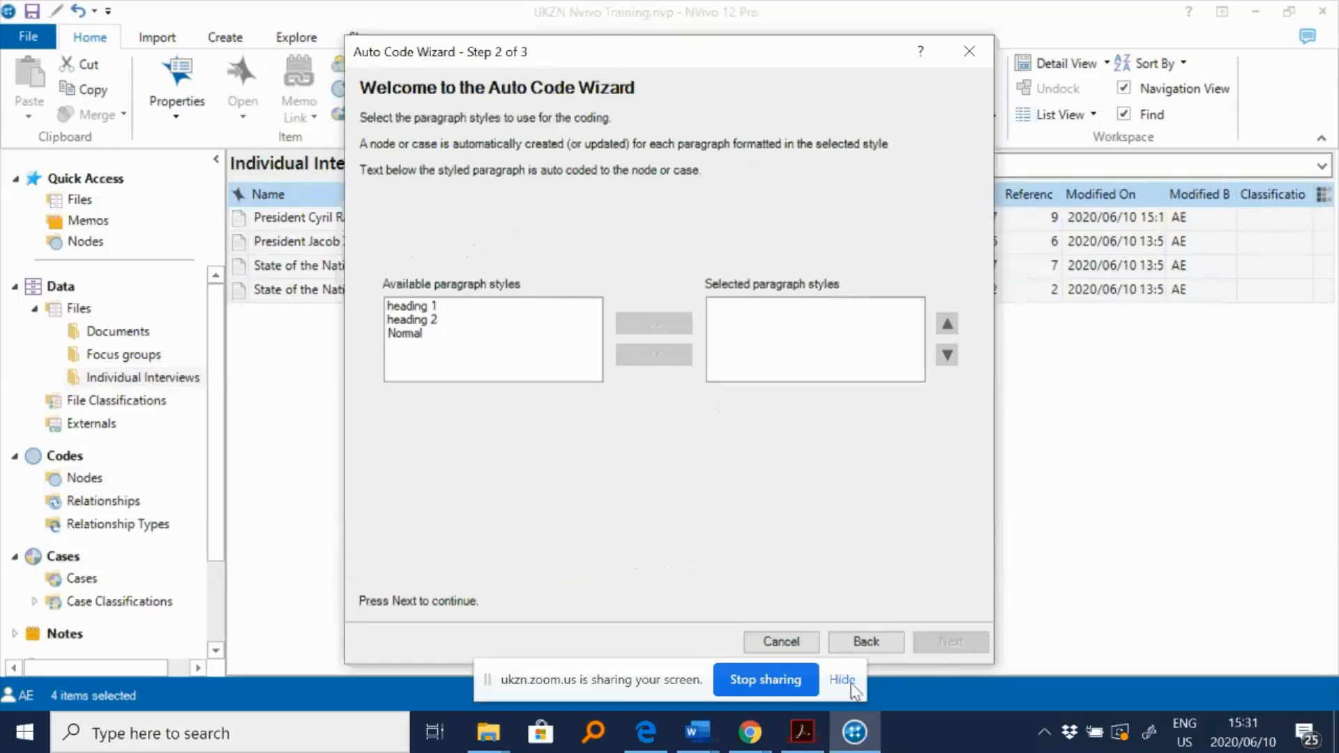
# - Check in the Ramaphosa speech document which paragraph style its section headings use
pyautogui.click(694, 748)
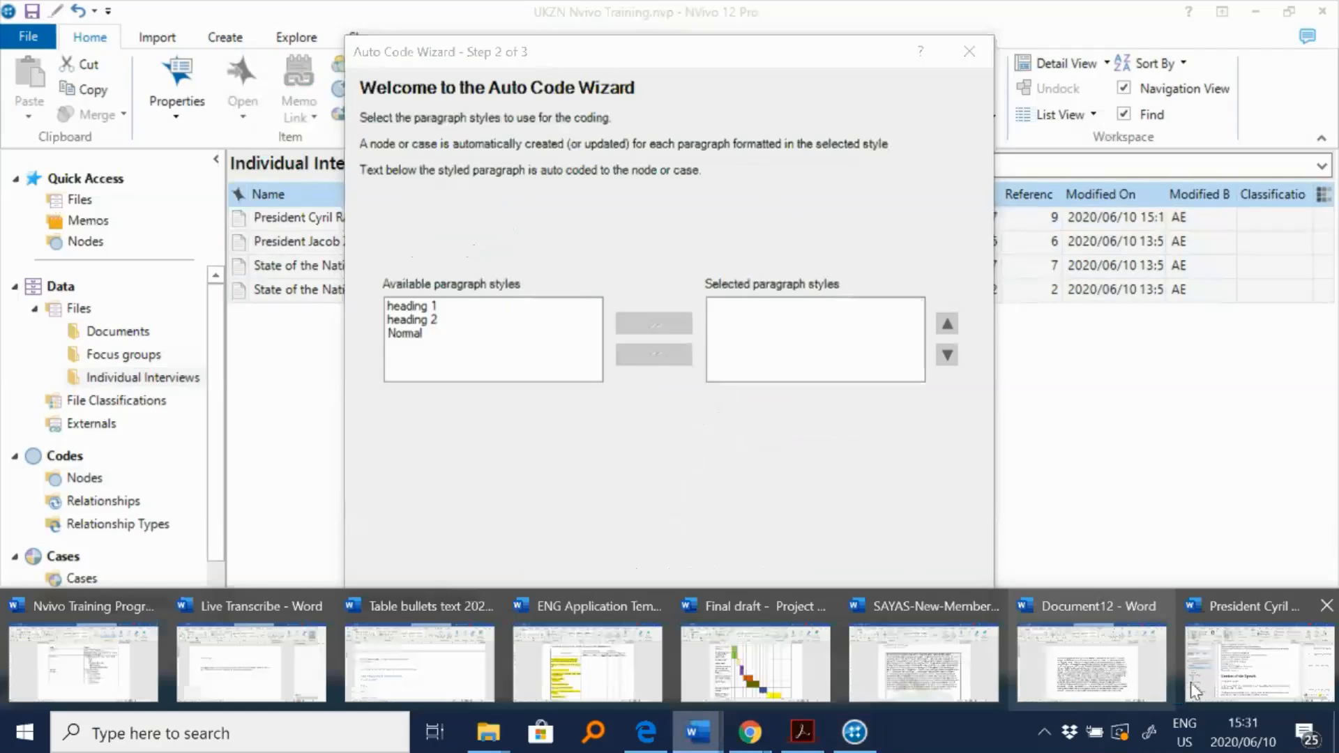
pyautogui.click(1229, 675)
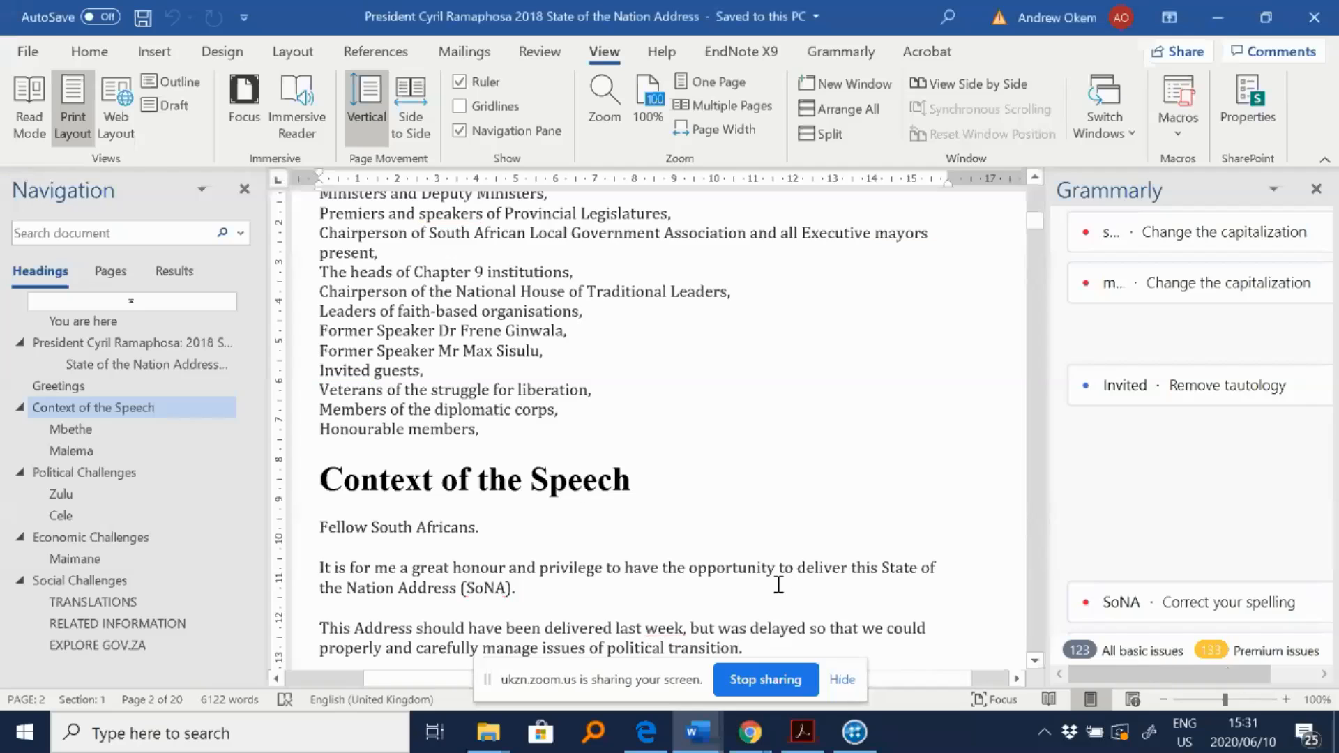
pyautogui.click(459, 480)
pyautogui.click(89, 51)
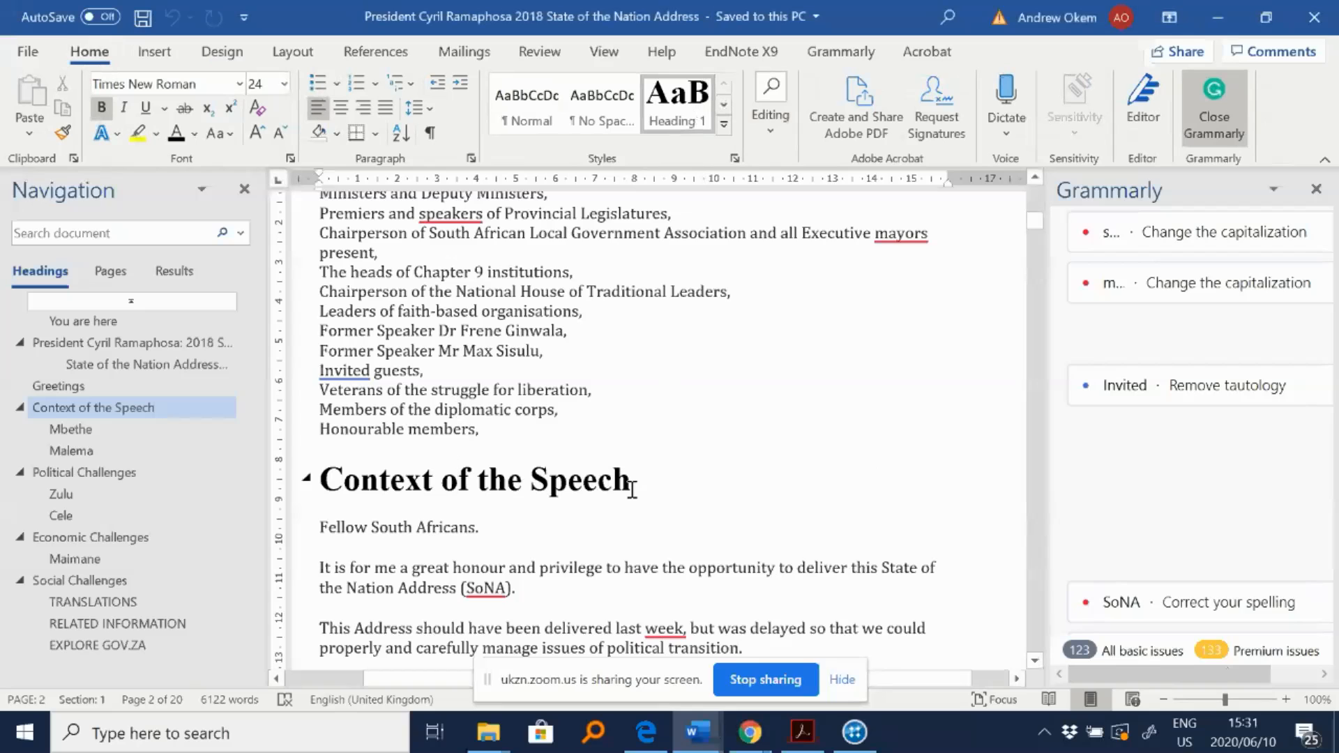
pyautogui.click(854, 732)
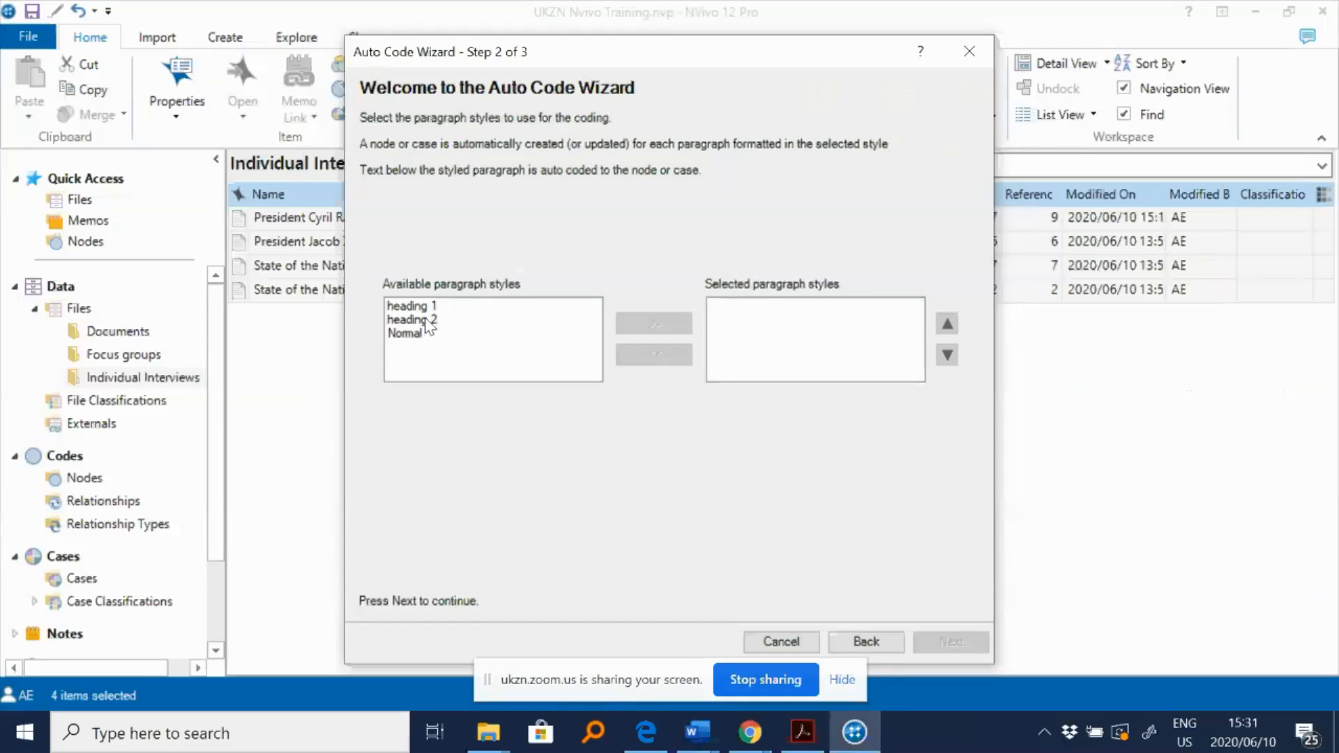
# - Select the heading 1 paragraph style for the auto coding
pyautogui.click(426, 306)
pyautogui.click(645, 326)
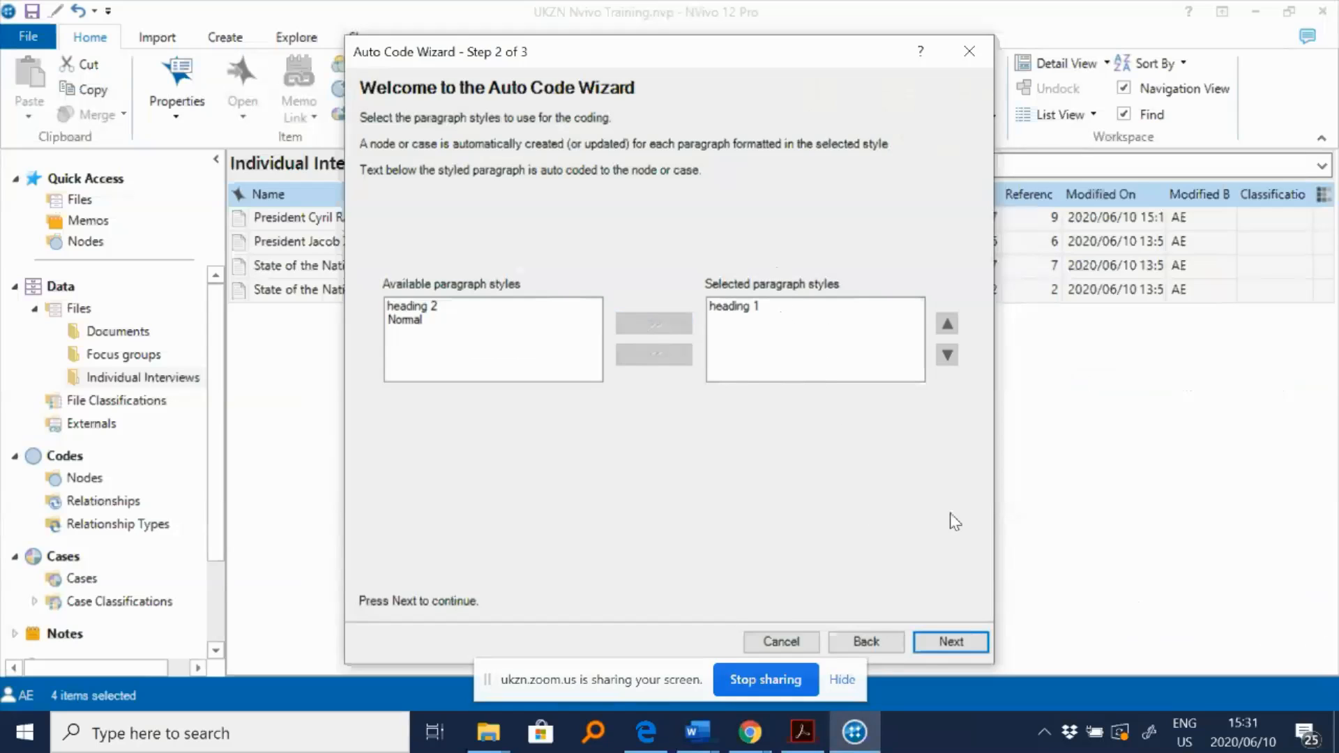
pyautogui.click(950, 641)
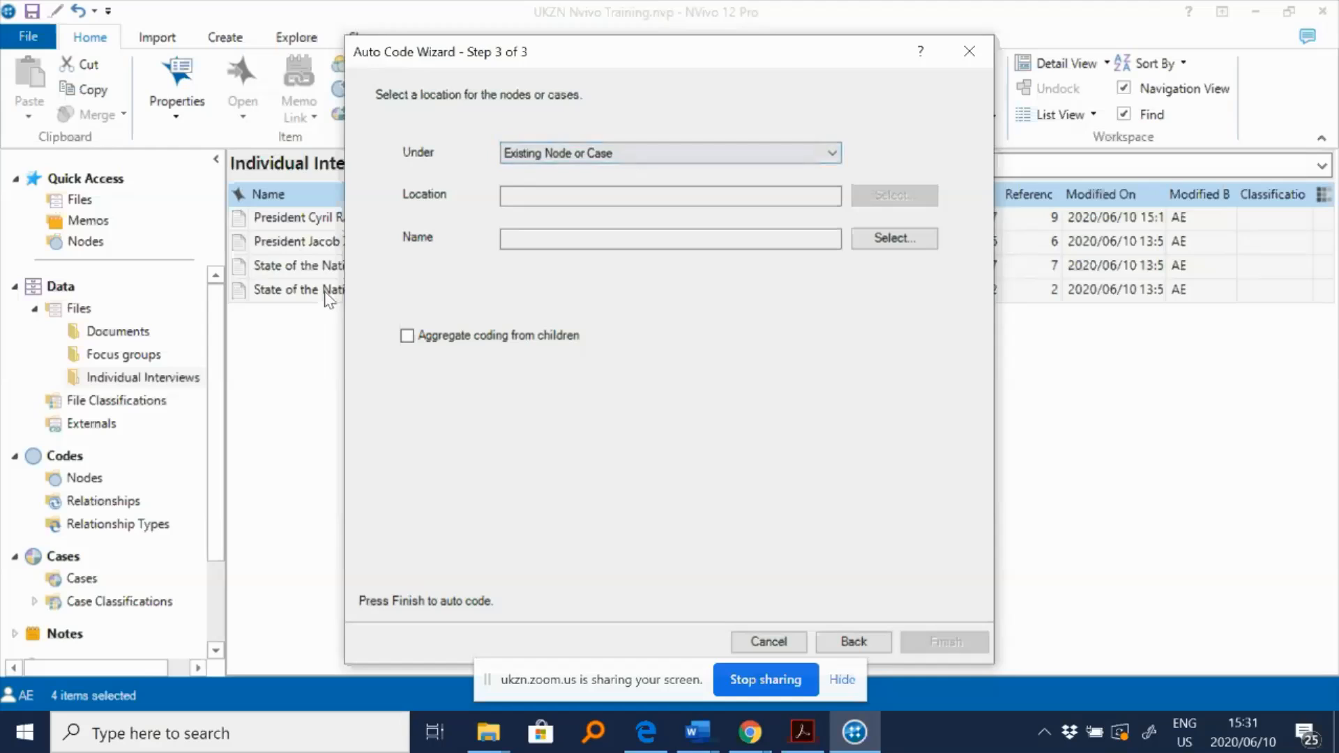
# - Place the coding under a new node named Primary themes in Nodes and finish auto coding
pyautogui.click(711, 149)
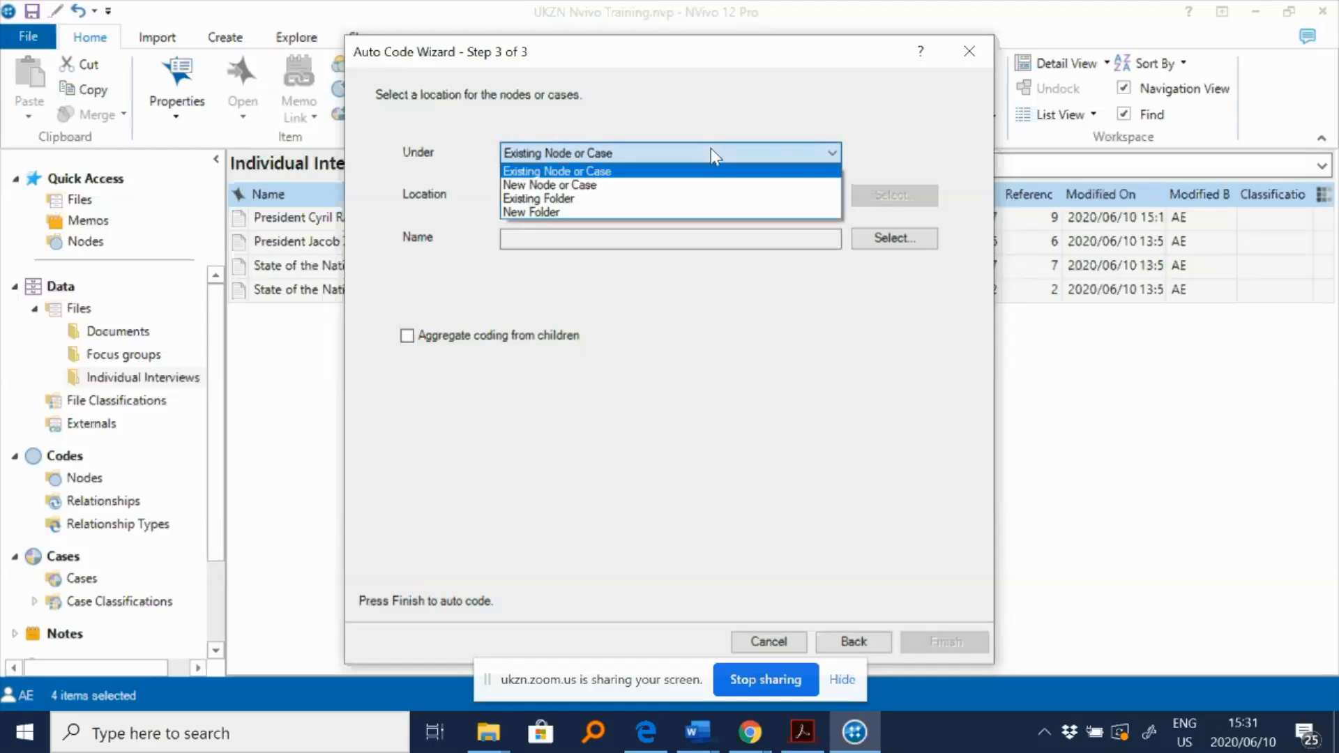
pyautogui.click(671, 186)
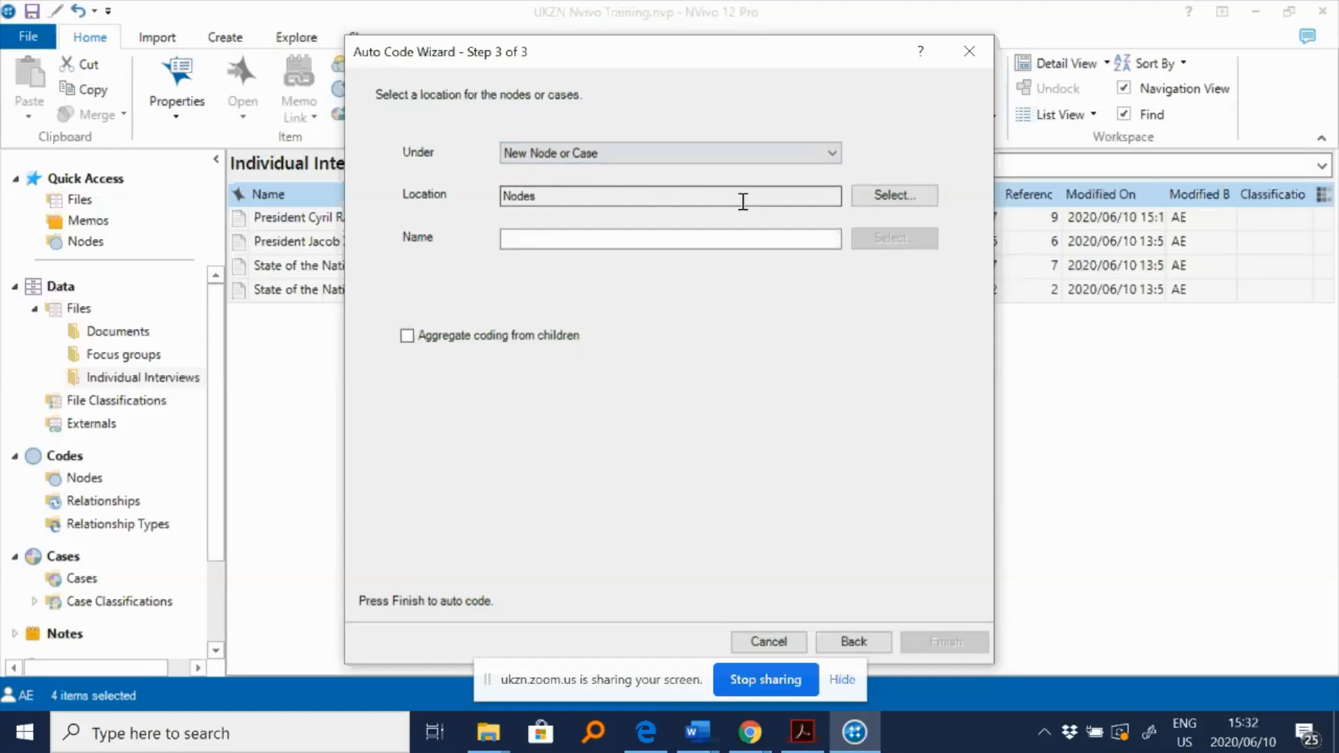
pyautogui.click(894, 196)
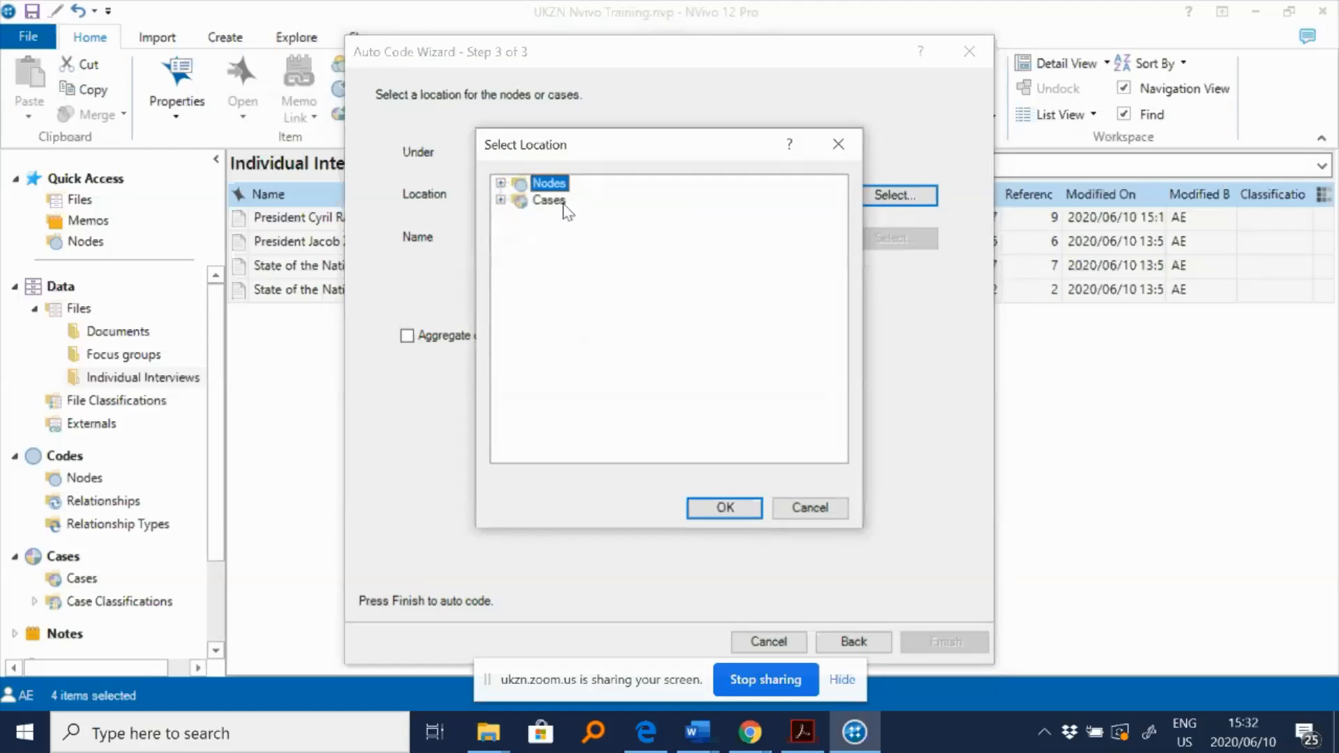
pyautogui.click(811, 507)
pyautogui.click(597, 240)
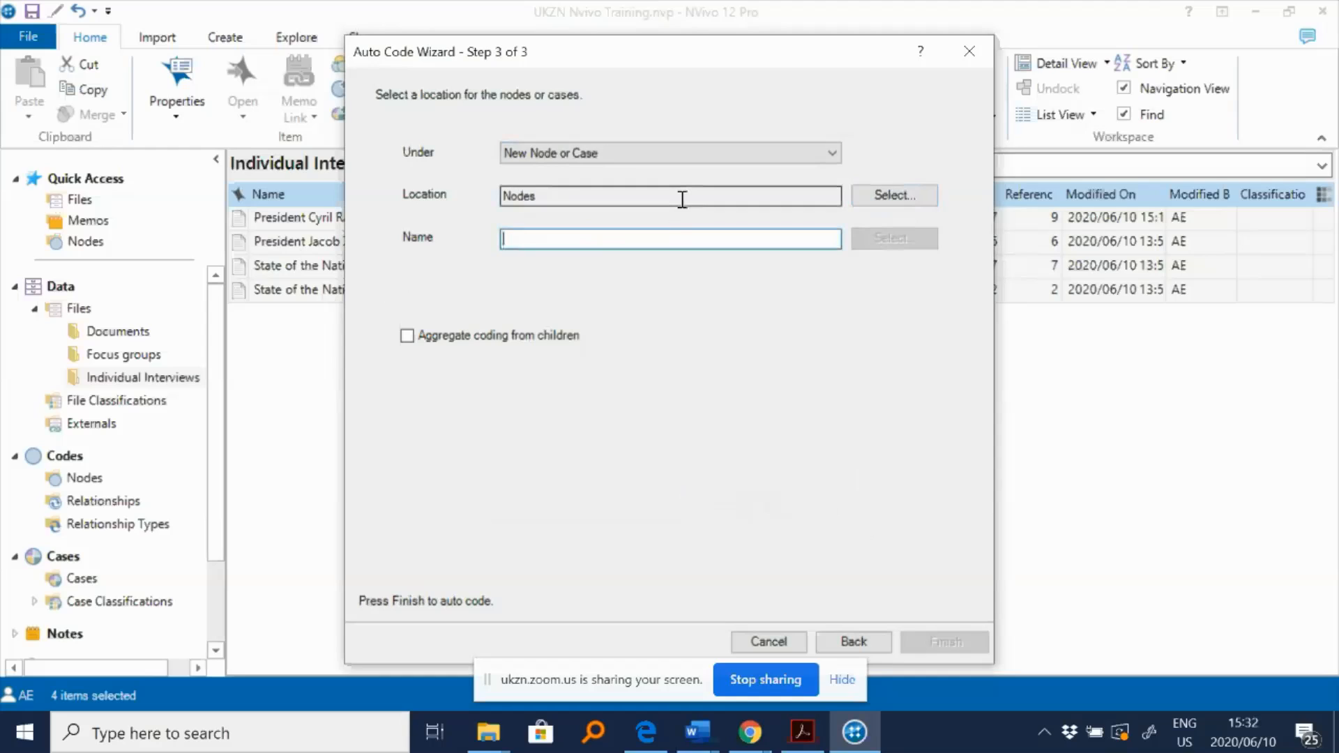
pyautogui.write('Primary')
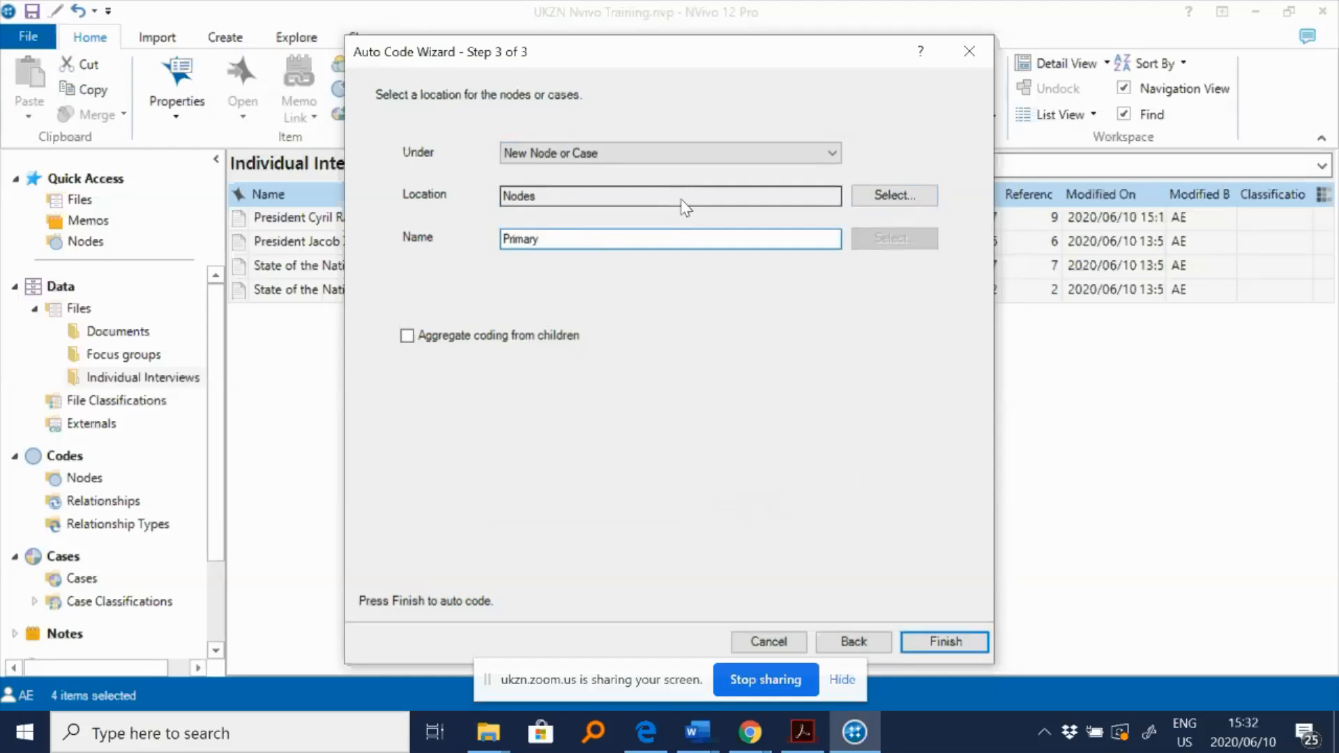
pyautogui.write(' themes')
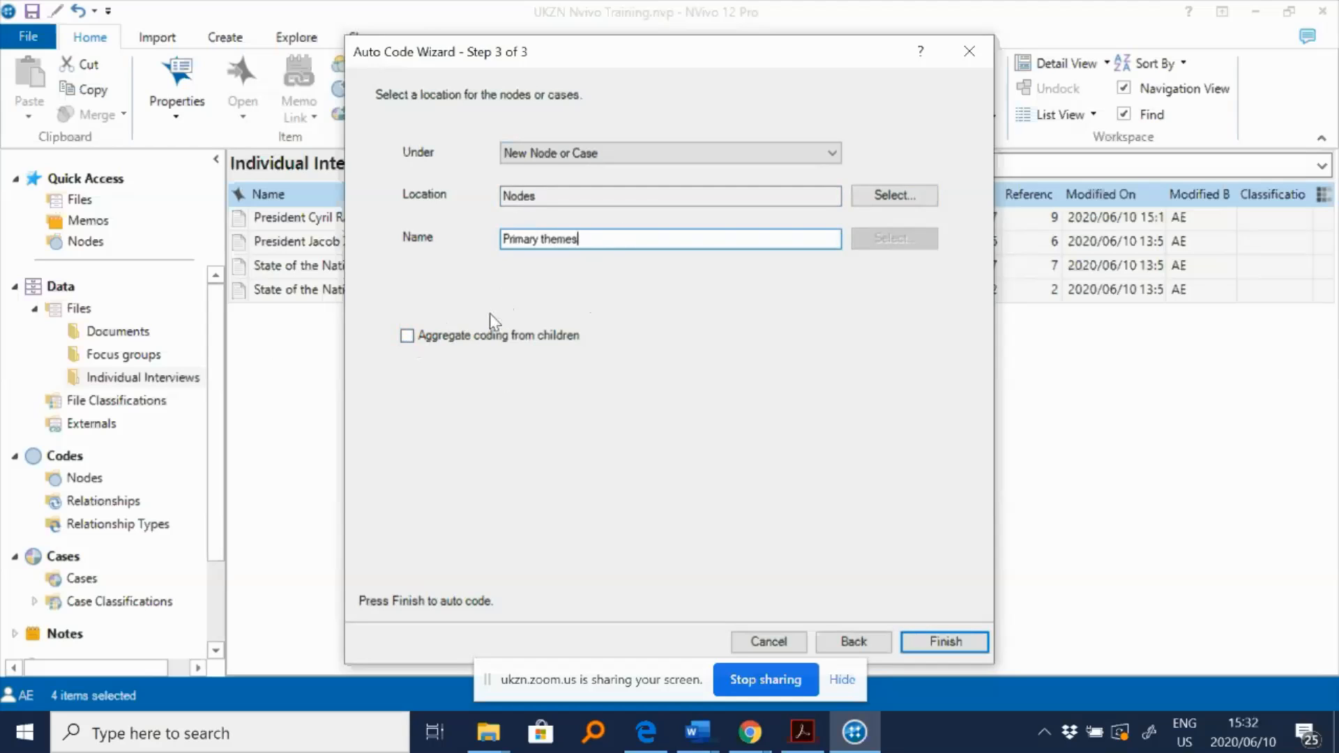
pyautogui.moveTo(604, 235); pyautogui.dragTo(454, 224)
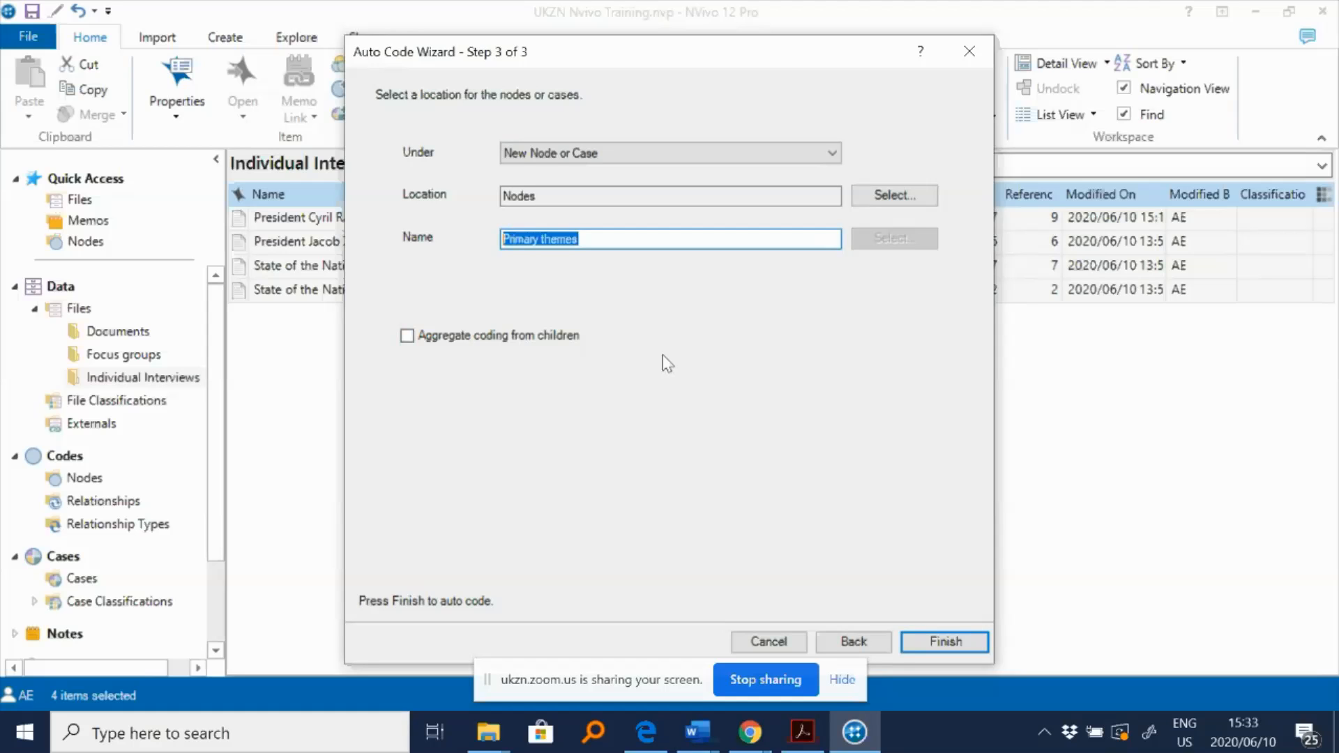
pyautogui.click(956, 644)
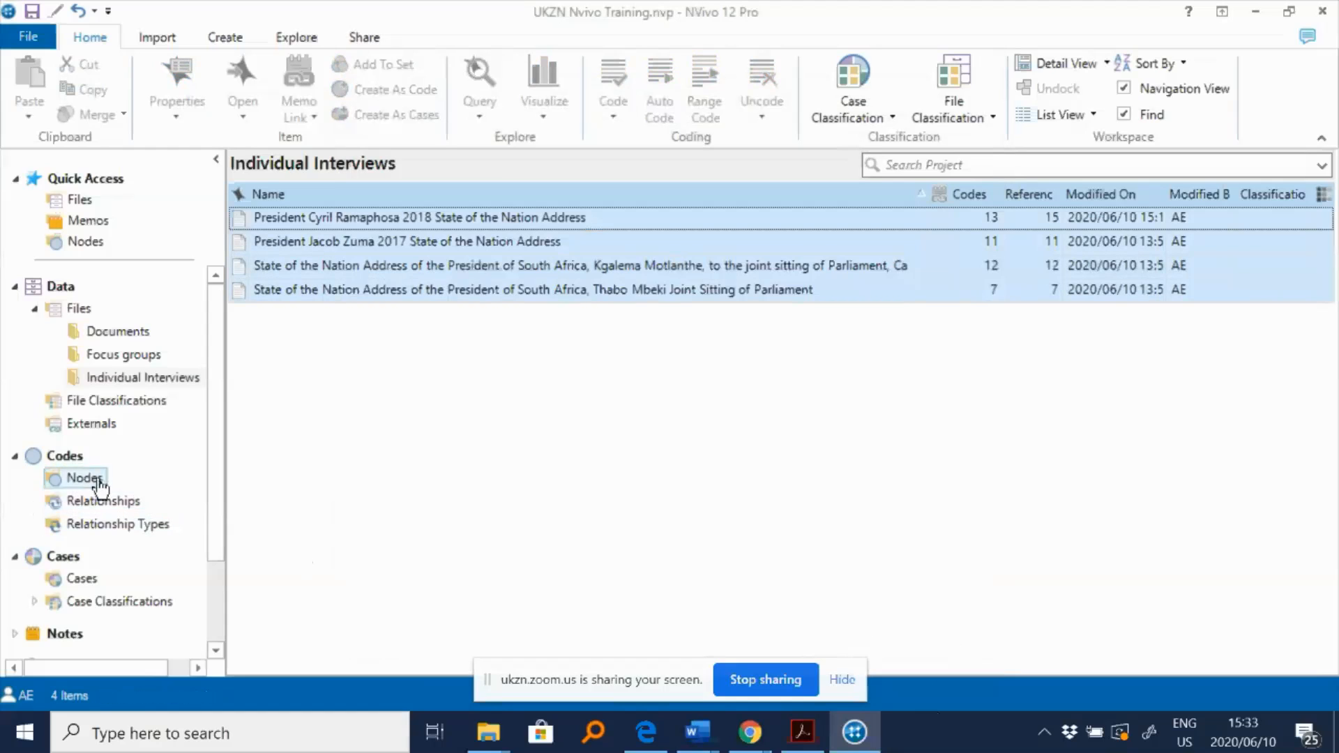
# - Expand Primary themes in Nodes and delete its '---' child node
pyautogui.click(98, 478)
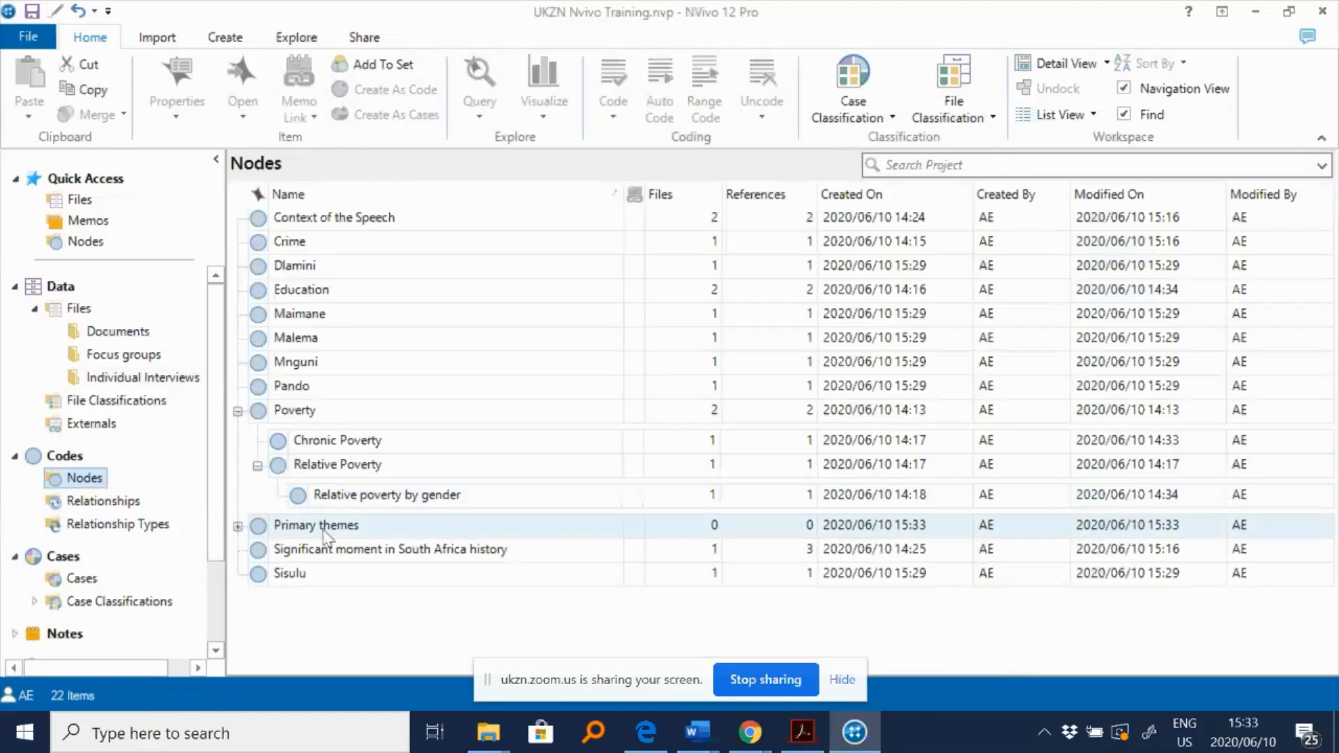
pyautogui.click(238, 527)
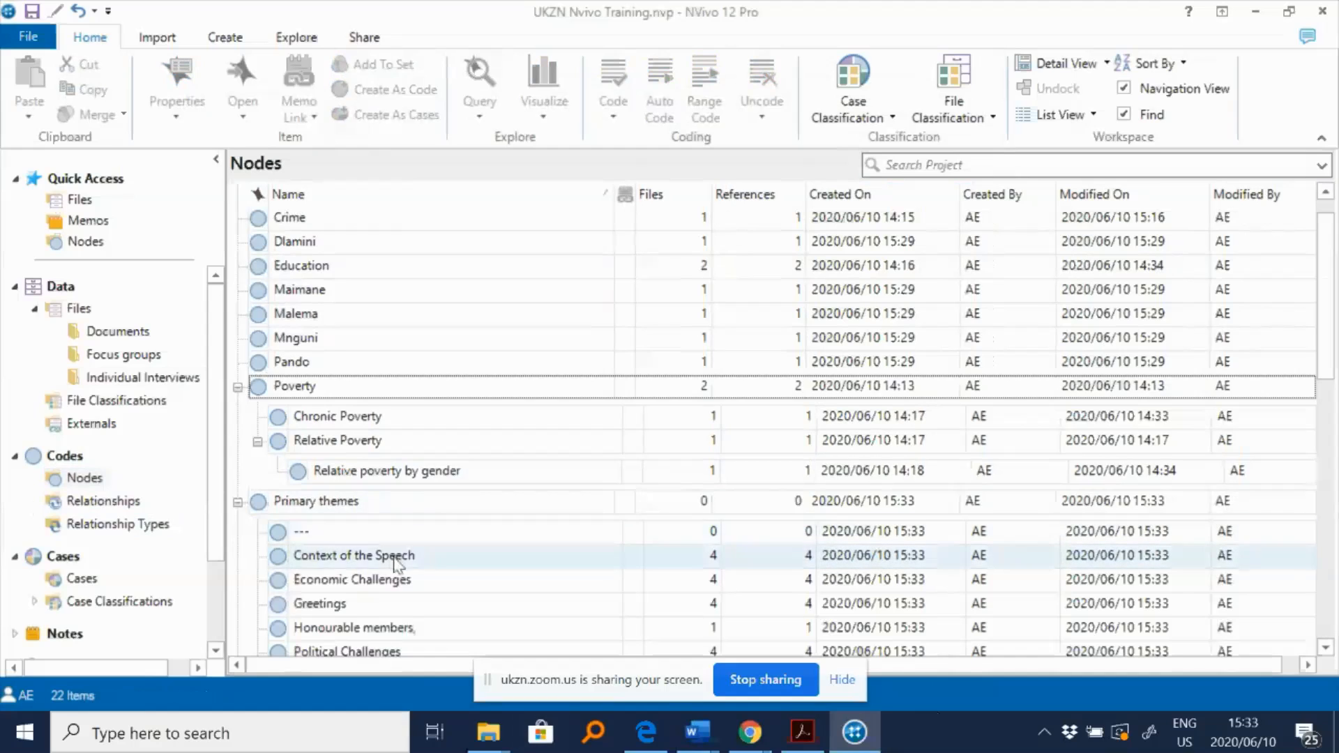
pyautogui.scroll(-1, 397, 556)
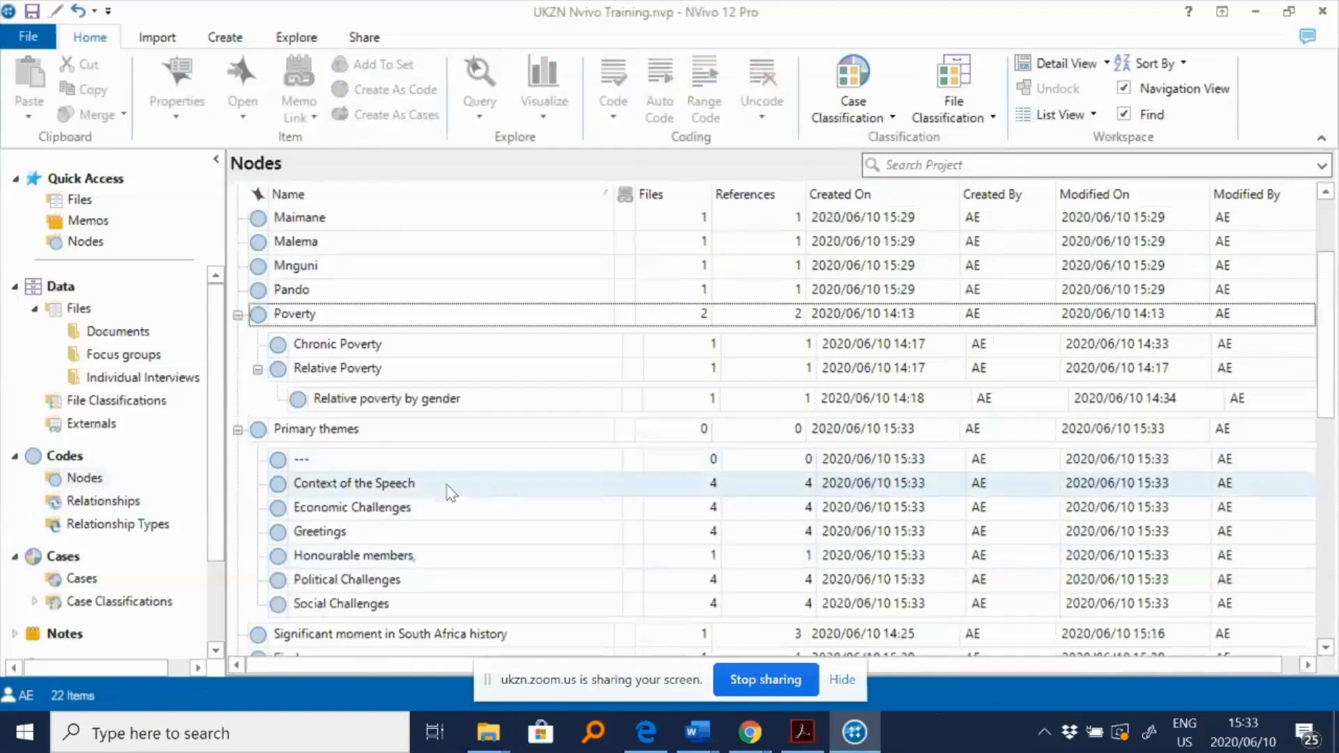
pyautogui.click(377, 464)
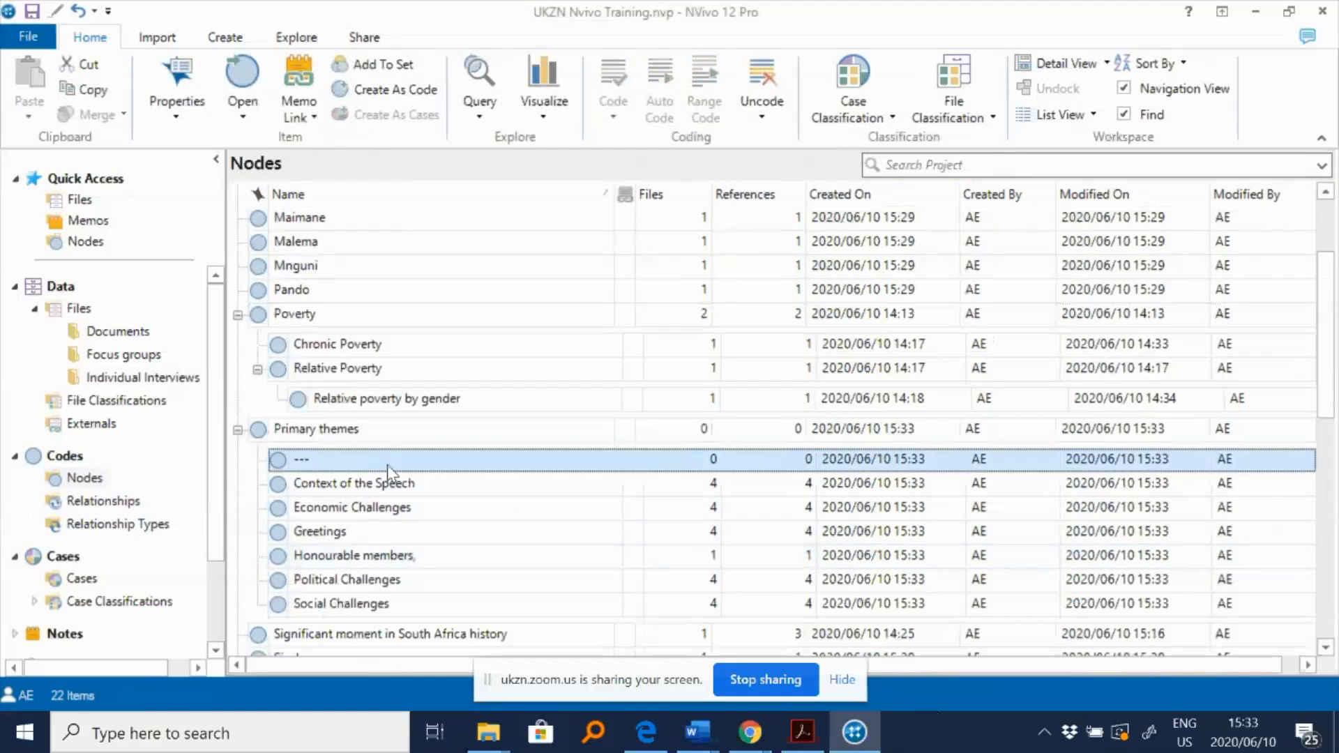
pyautogui.press('Delete')
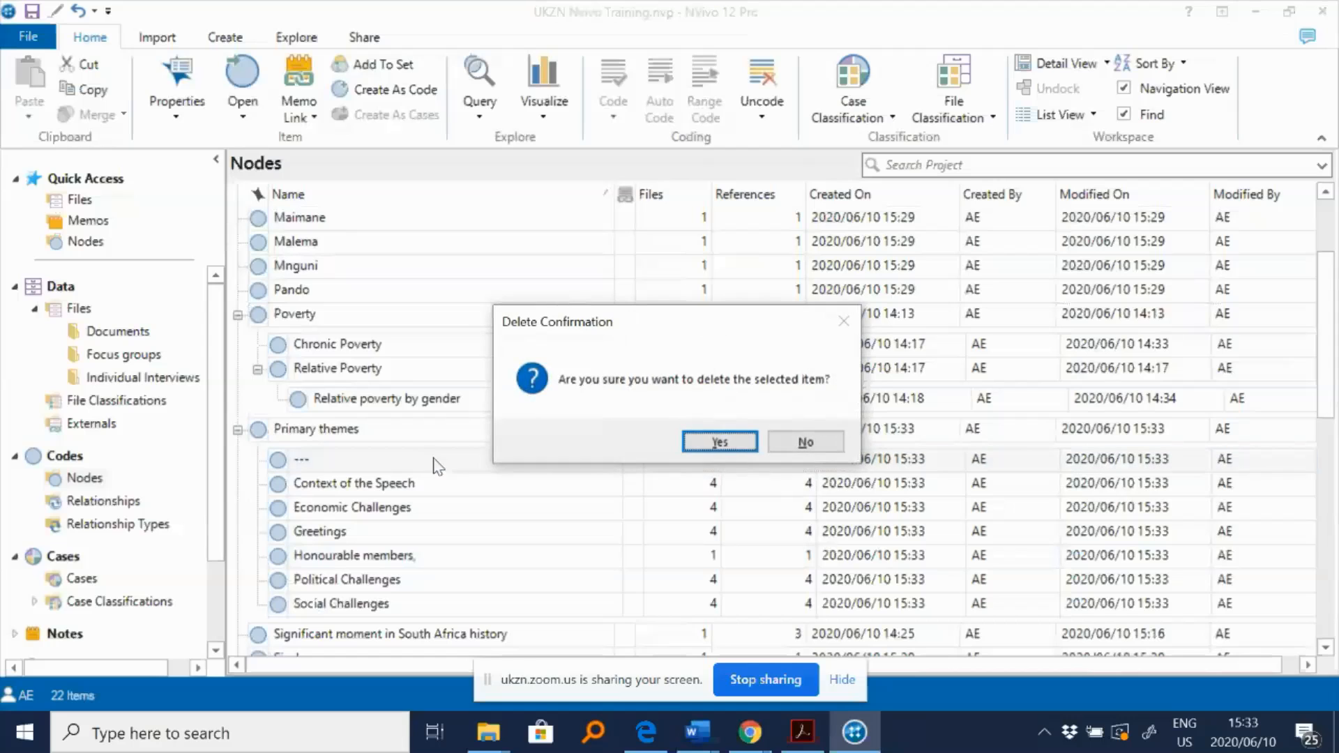
pyautogui.click(727, 443)
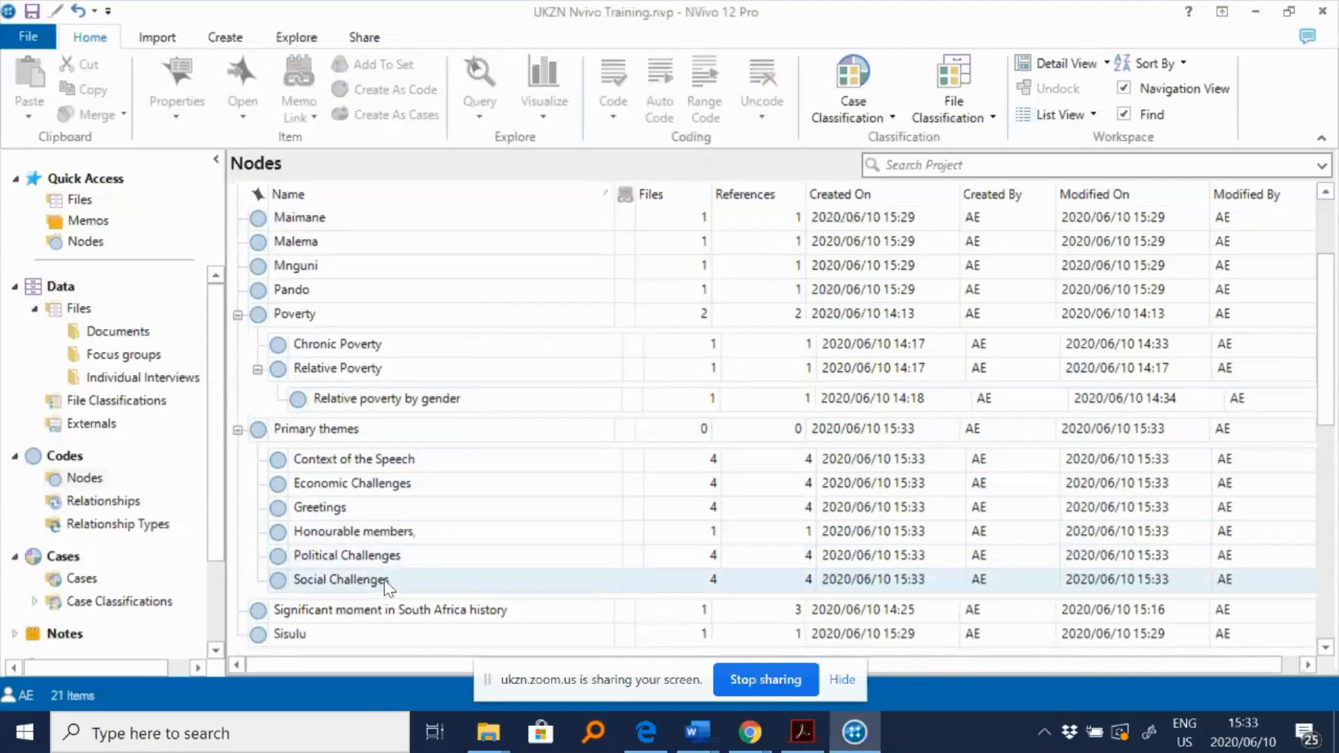
# - Move the six theme nodes from under Primary themes to the top level of Nodes by cutting and pasting them
pyautogui.scroll(-1, 385, 585)
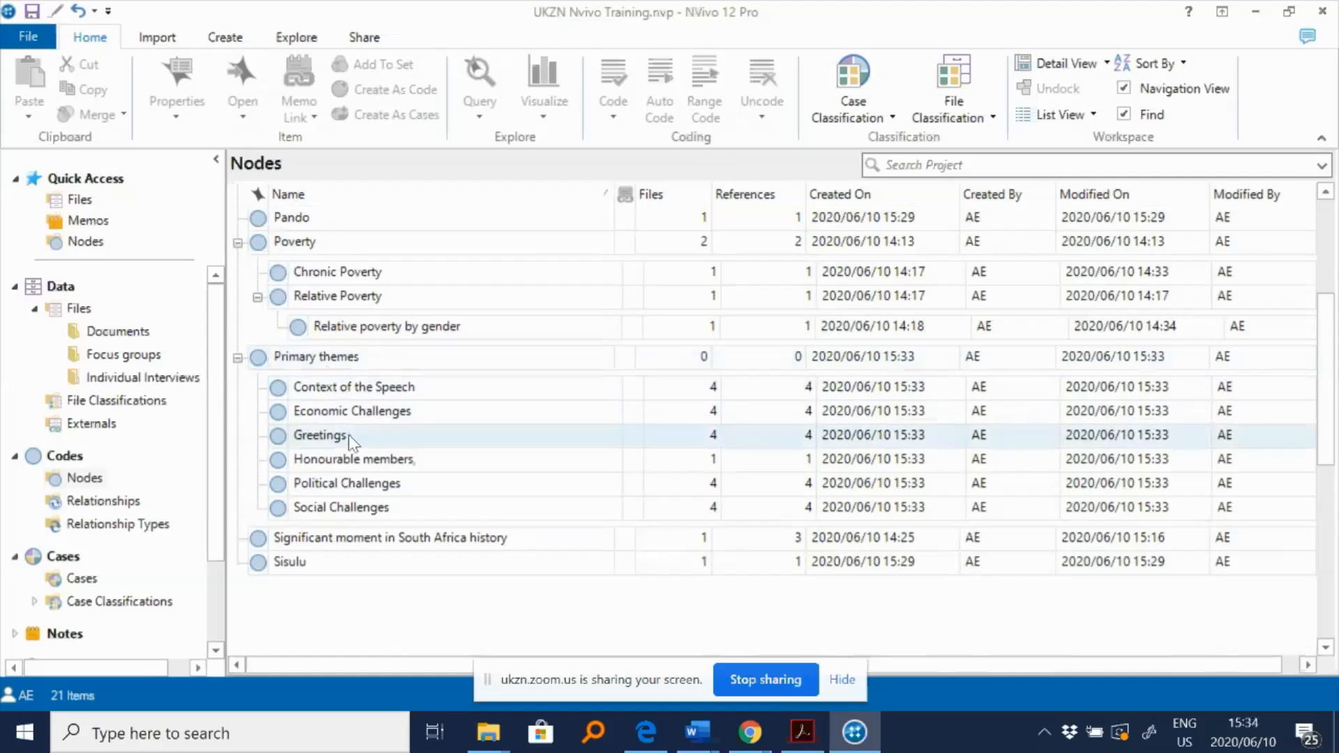
pyautogui.click(354, 393)
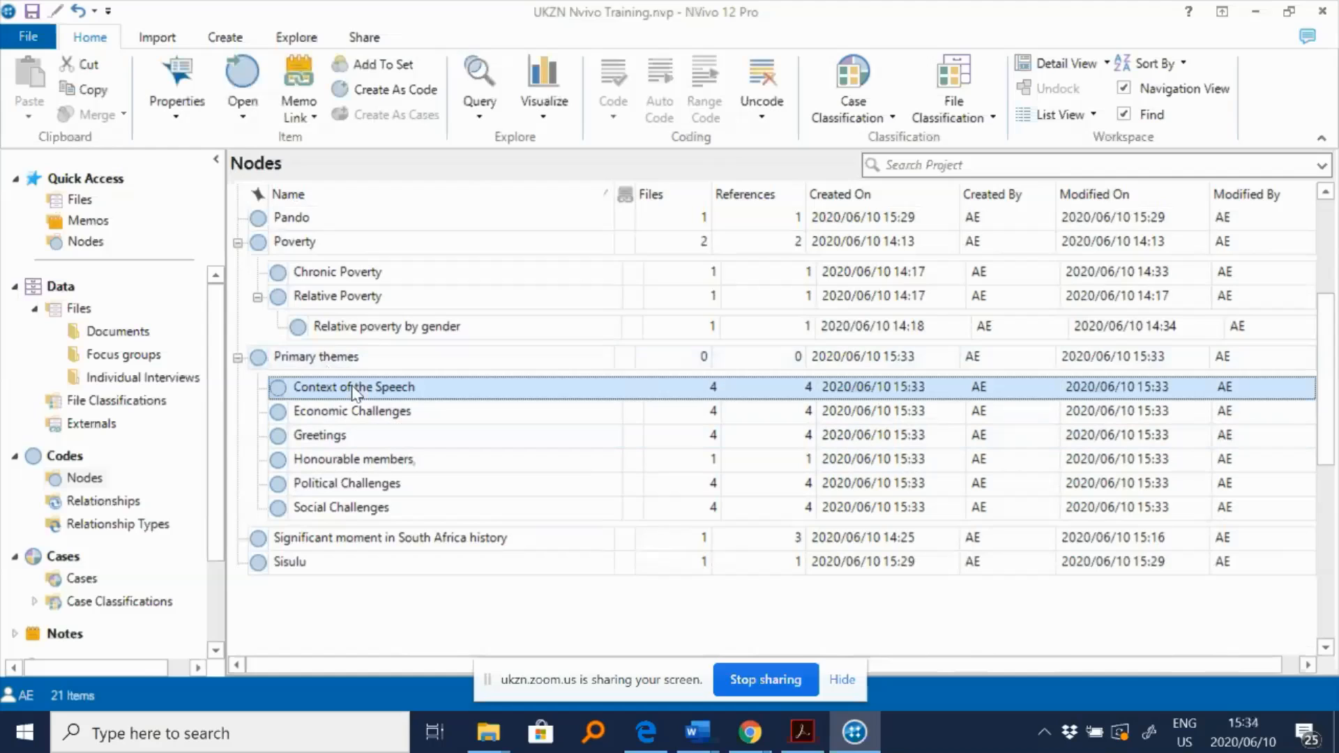
pyautogui.keyDown('shift'); pyautogui.click(324, 515); pyautogui.keyUp('shift')
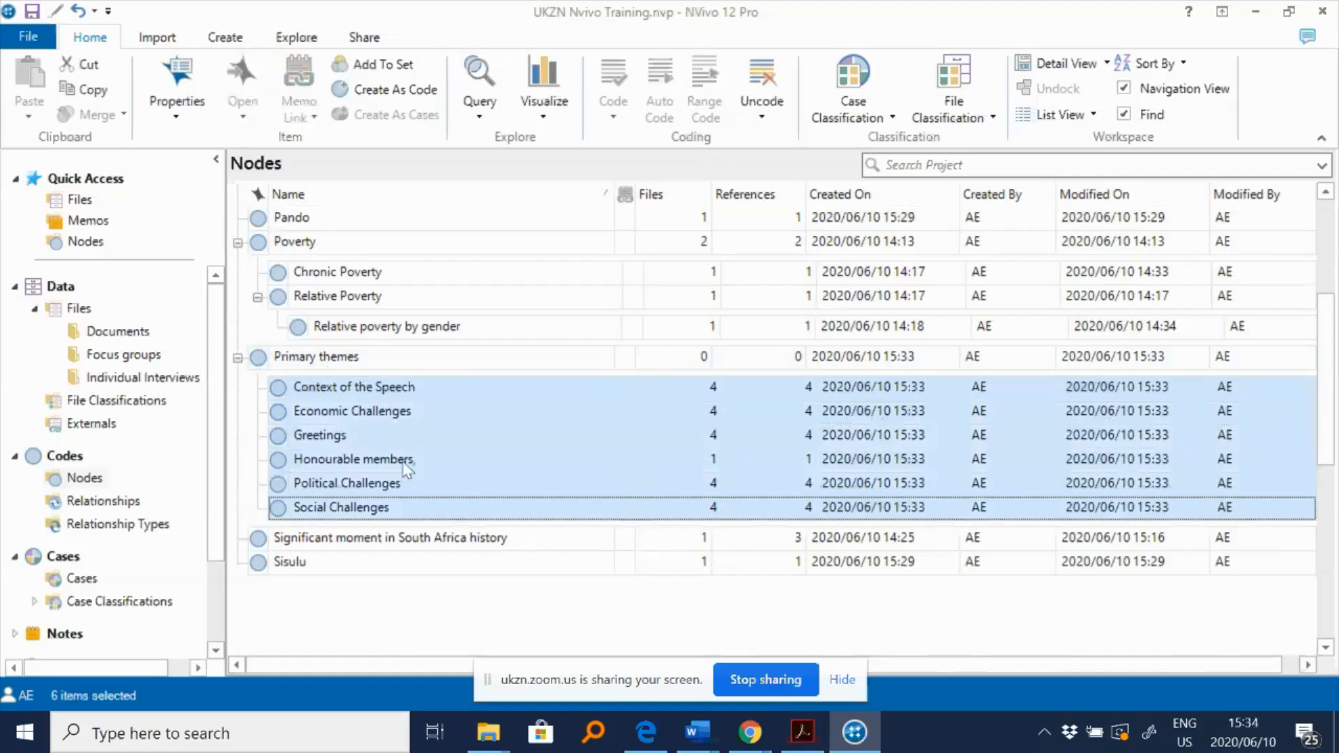
pyautogui.rightClick(405, 488)
pyautogui.click(449, 404)
pyautogui.scroll(-2, 418, 460)
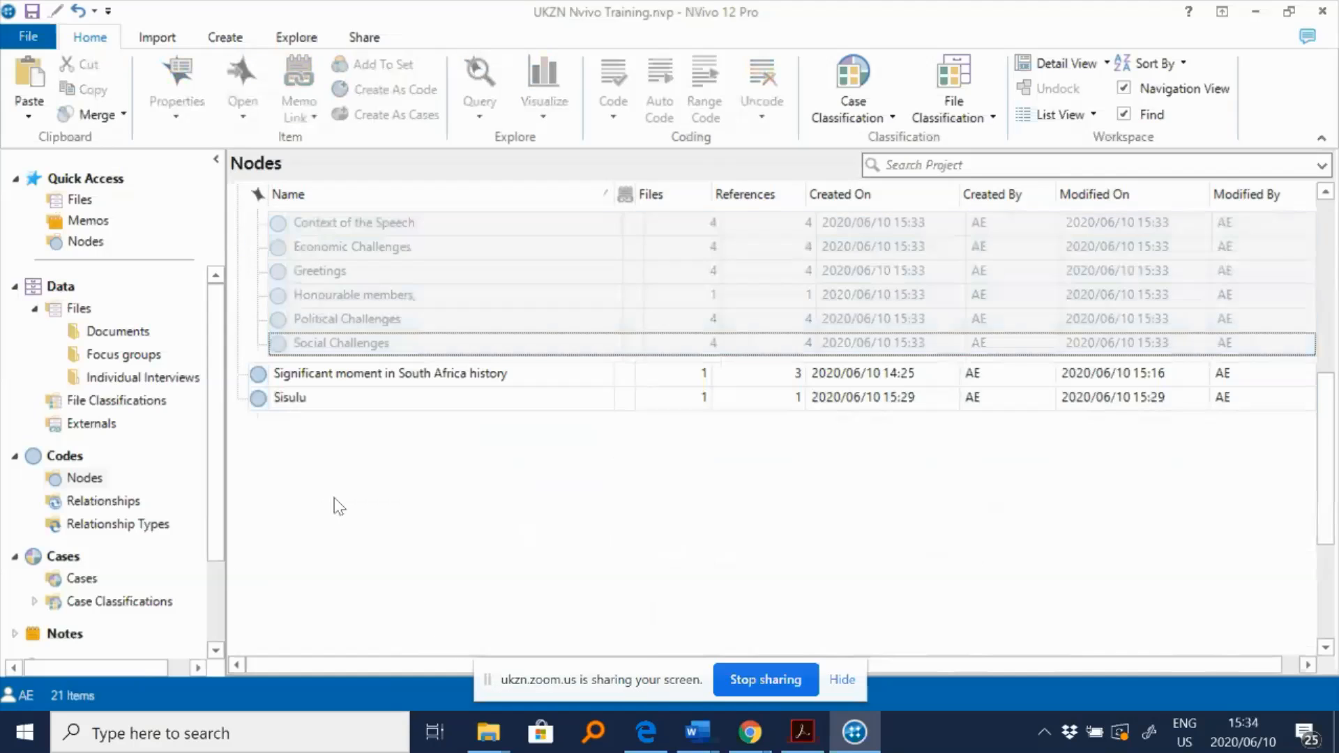
pyautogui.rightClick(339, 506)
pyautogui.click(399, 577)
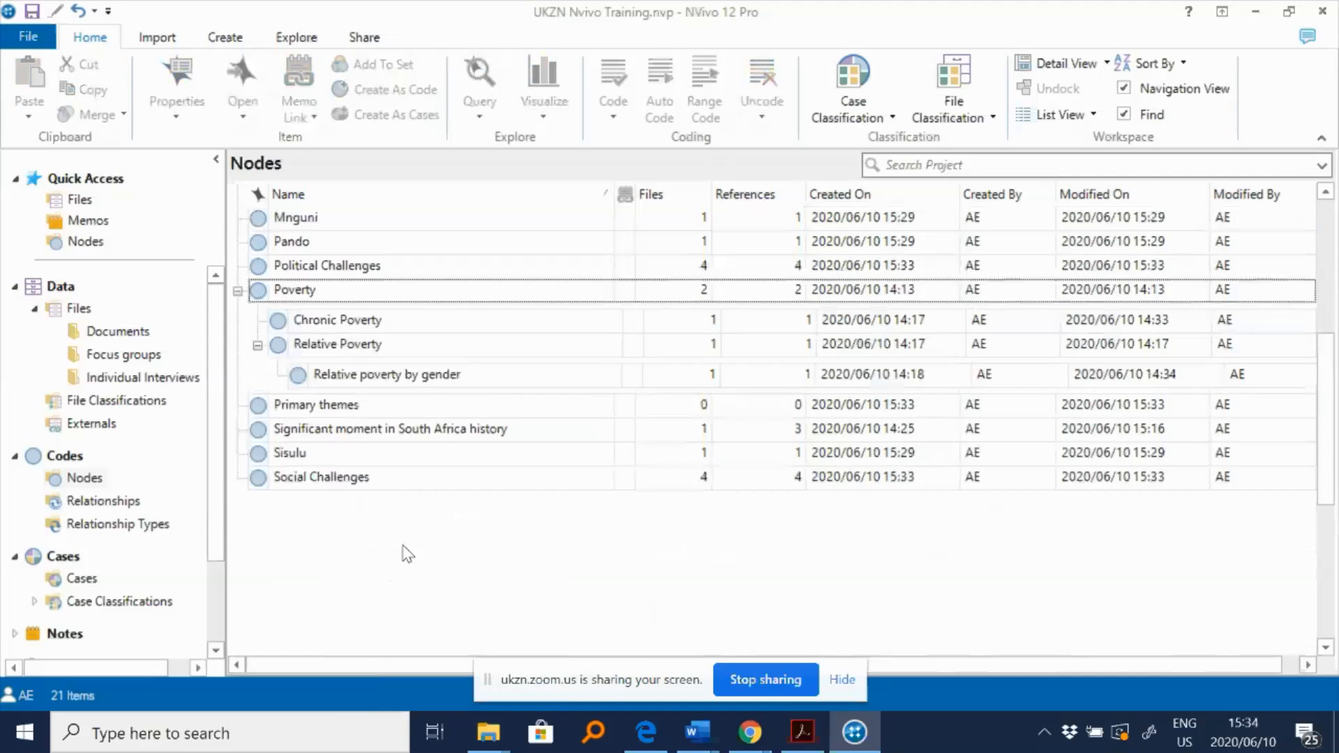
# - Review the moved theme nodes in the top-level Nodes list, selecting several of them in turn
pyautogui.scroll(3, 405, 551)
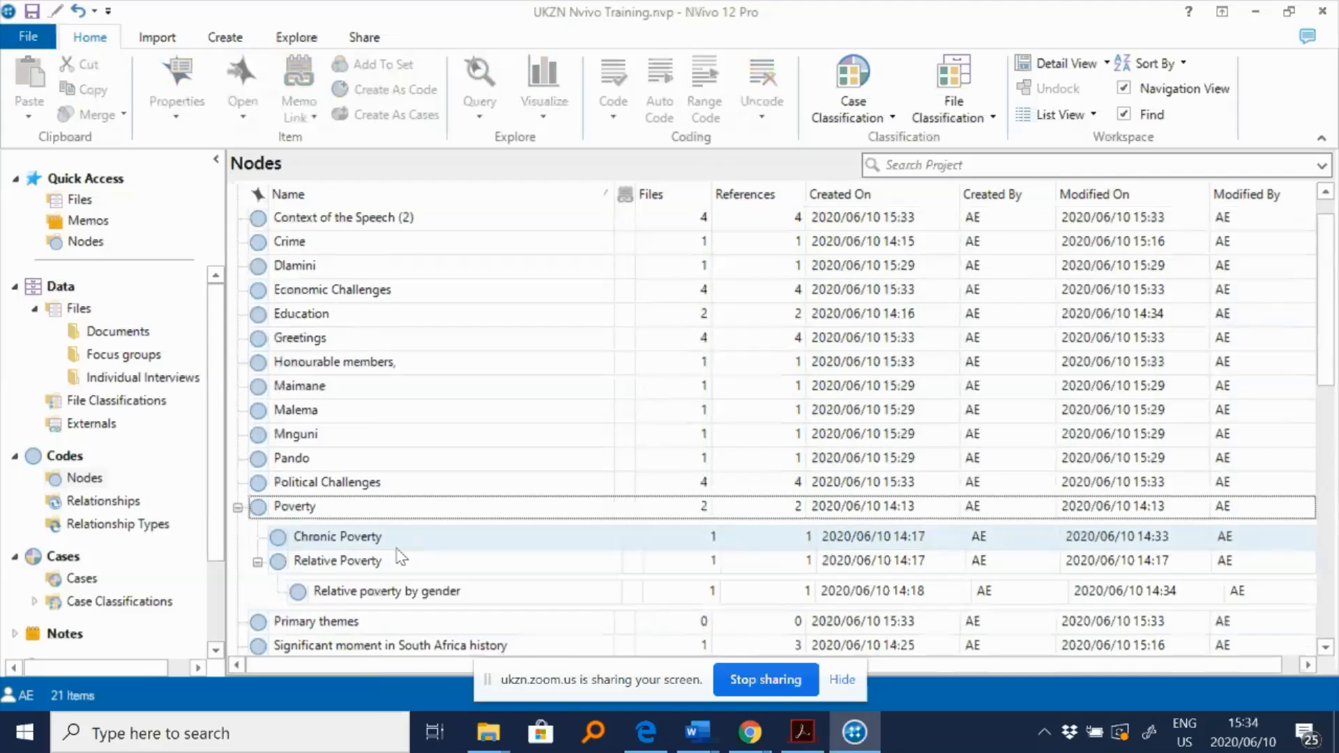
pyautogui.scroll(1, 399, 558)
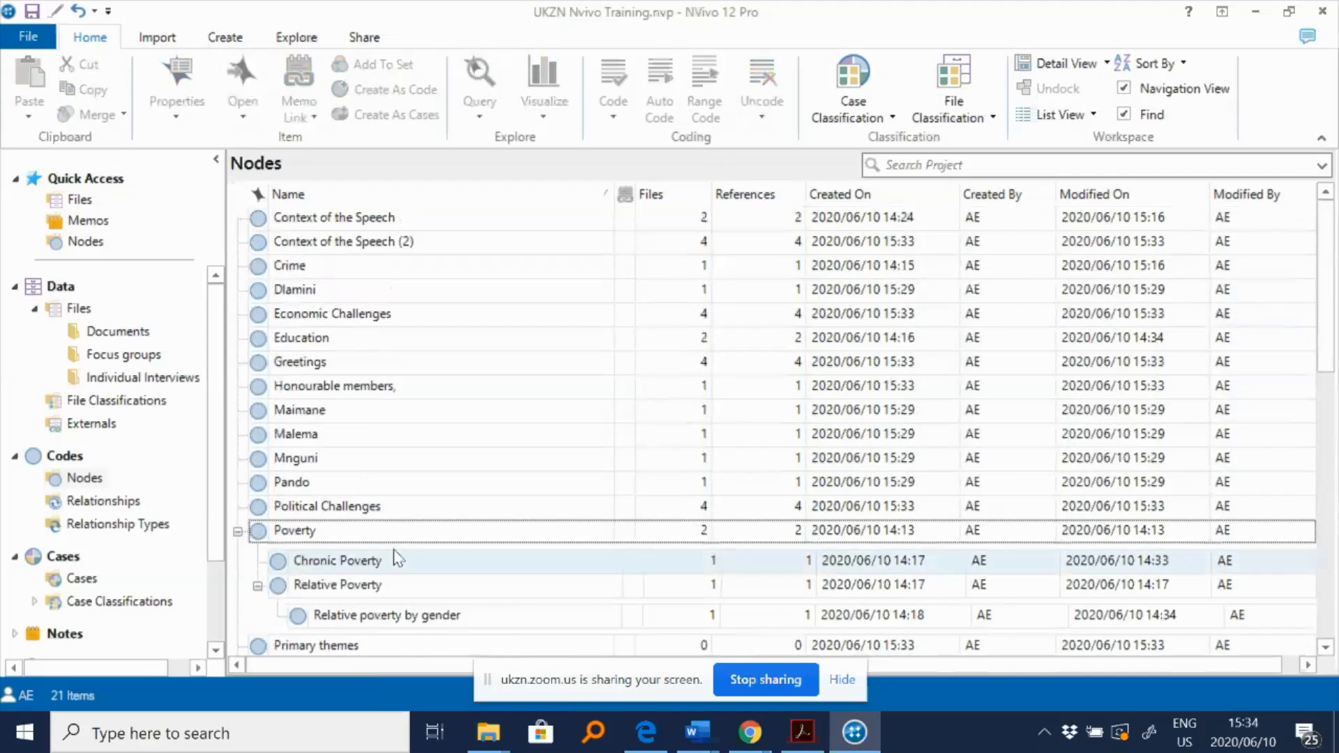
pyautogui.click(385, 315)
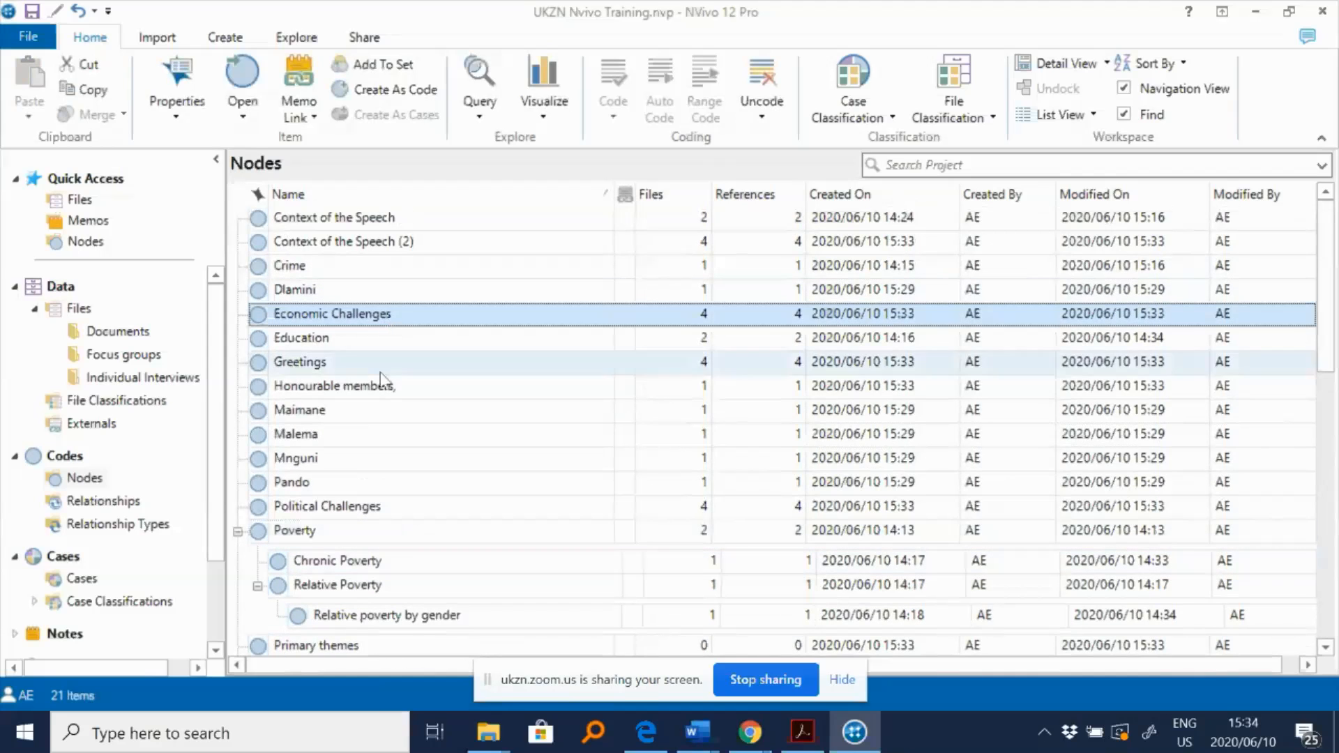
pyautogui.click(386, 386)
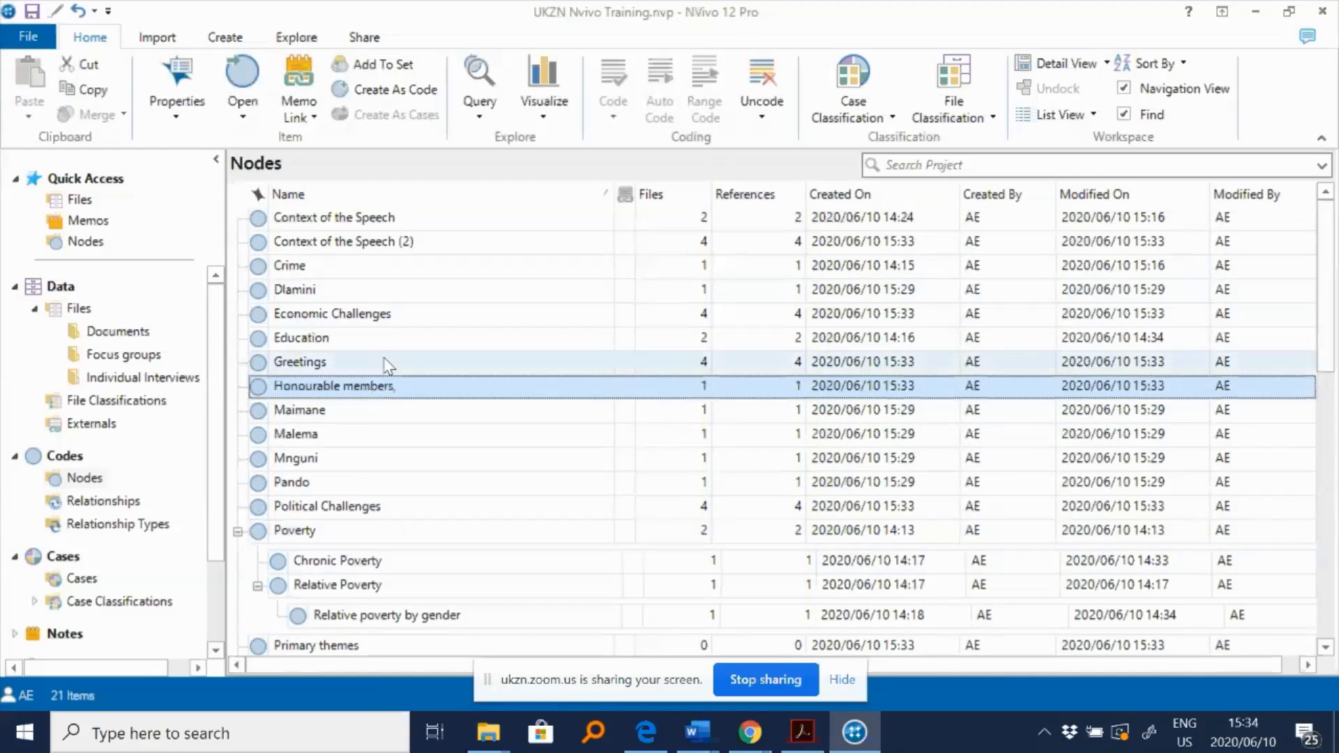
pyautogui.click(384, 361)
pyautogui.click(375, 503)
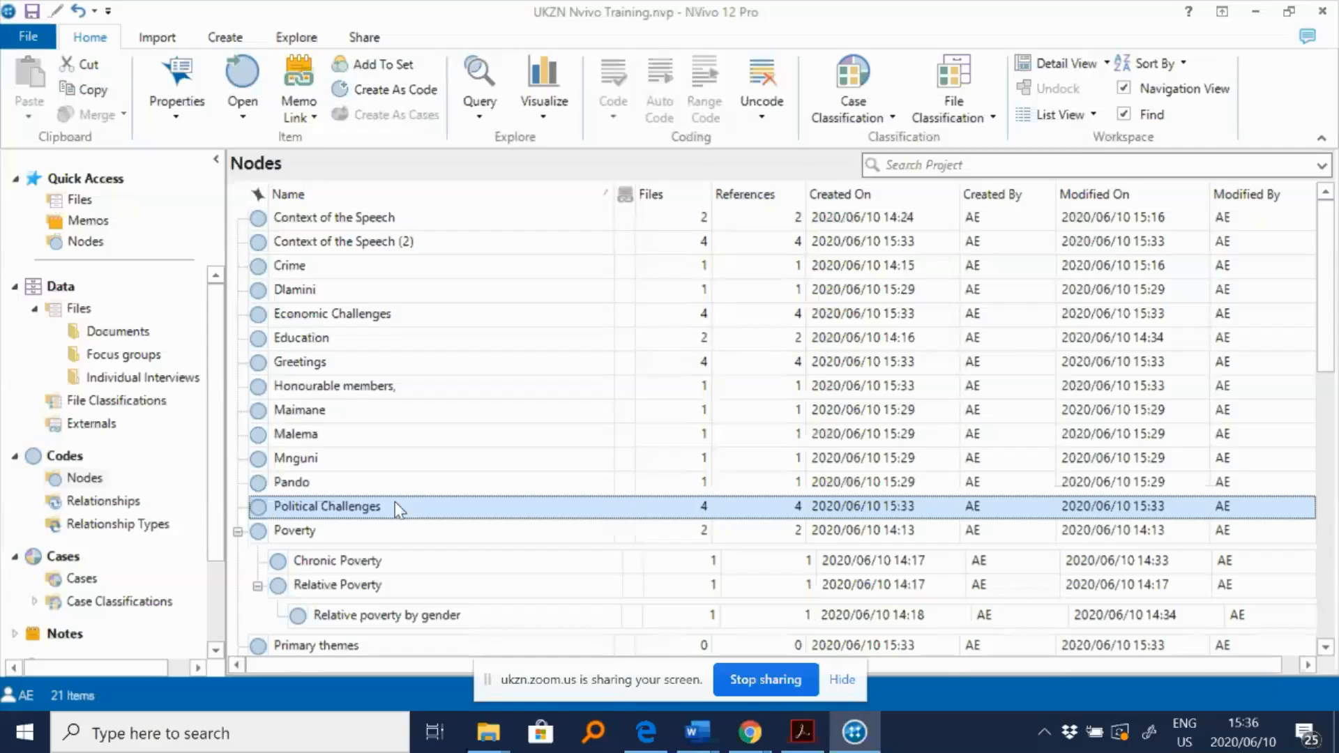
pyautogui.click(751, 679)
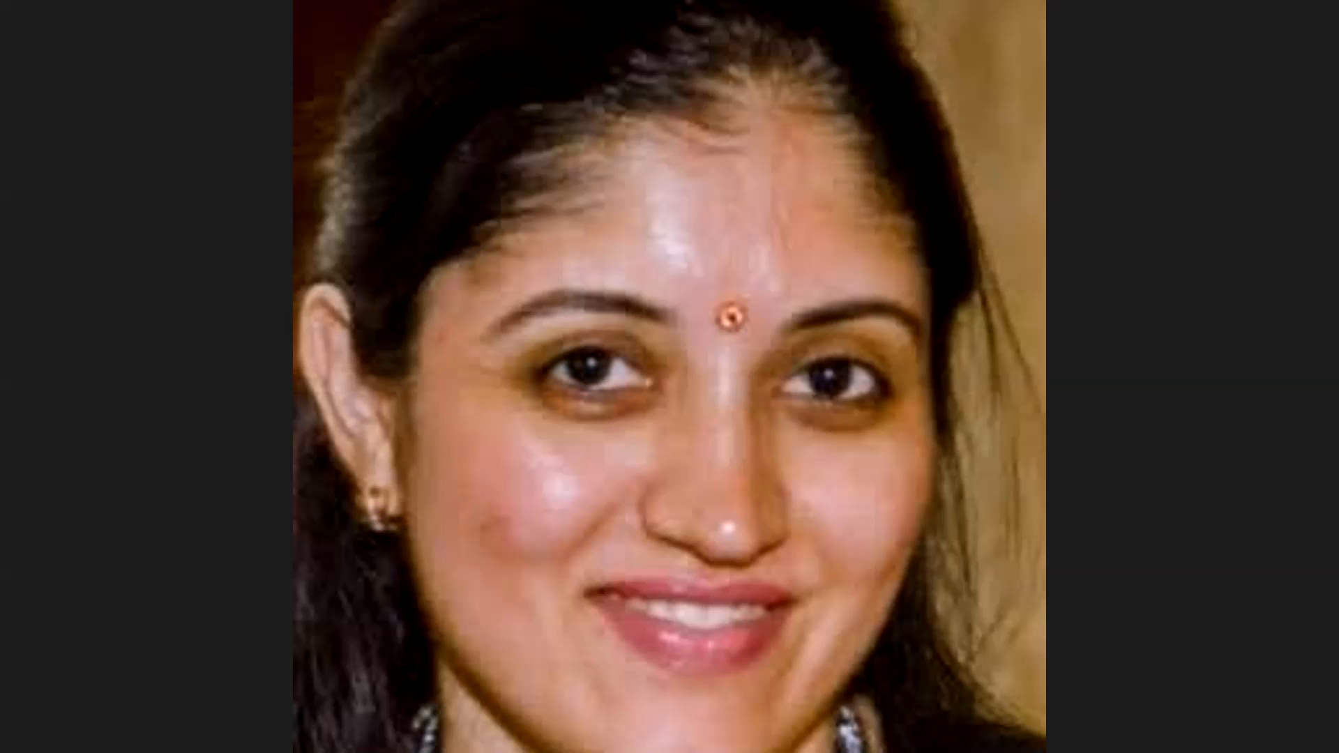